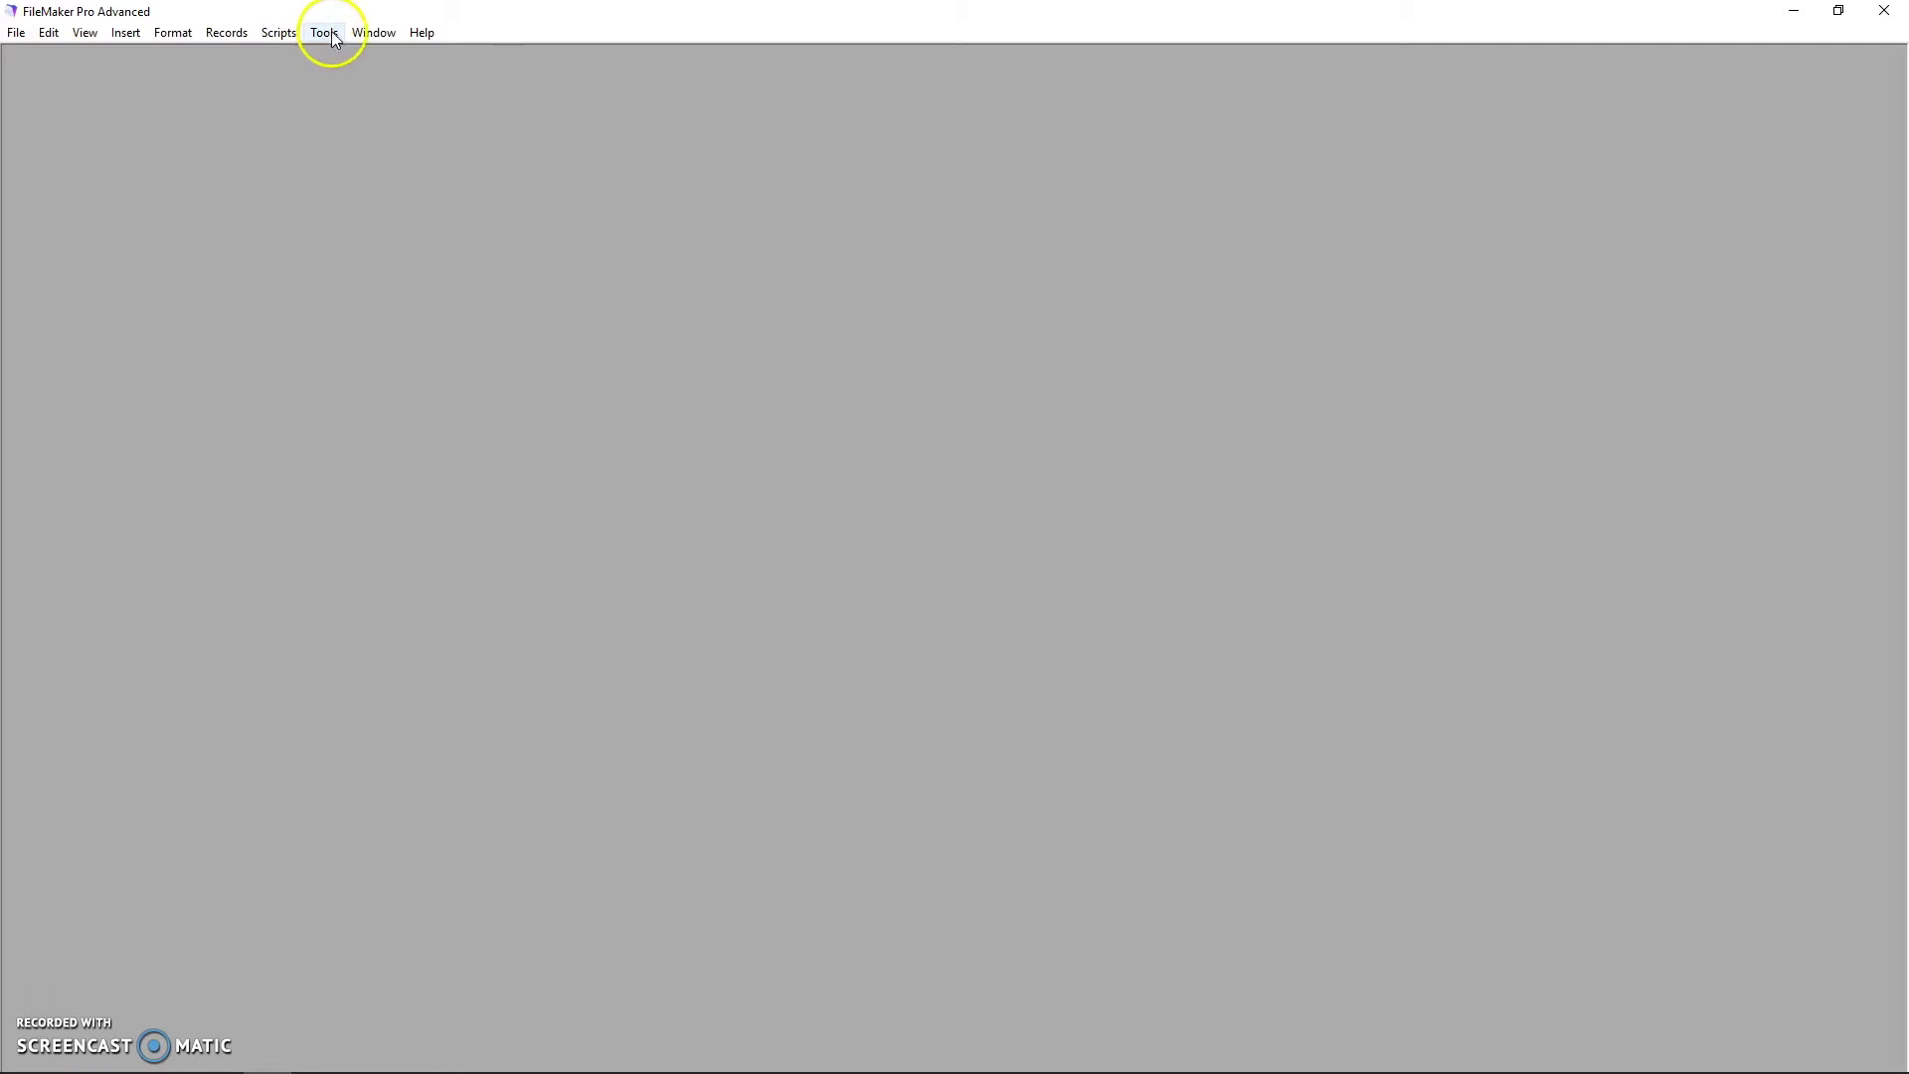
In Developer Utilities, add TeachersCompanion.fmp12 as the solution's primary file
left_click(325, 32)
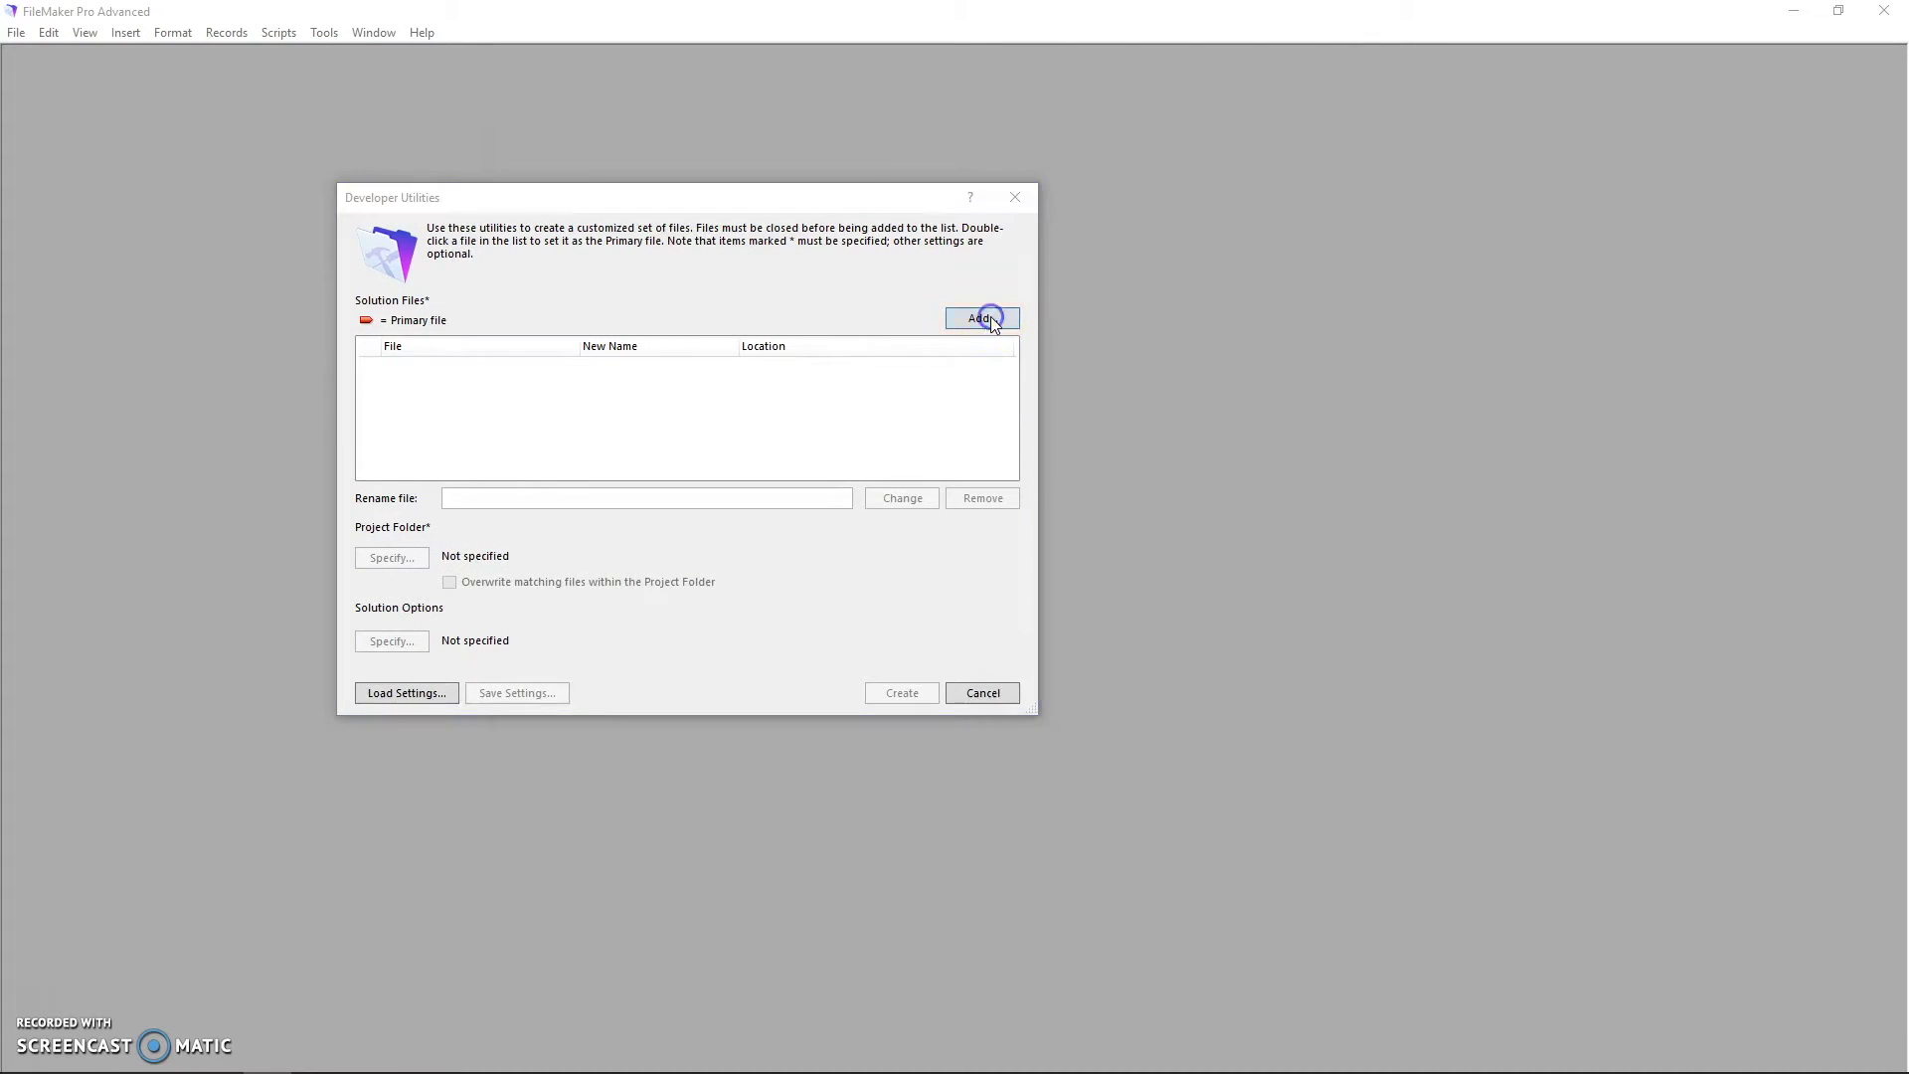
left_click(981, 319)
left_click(629, 202)
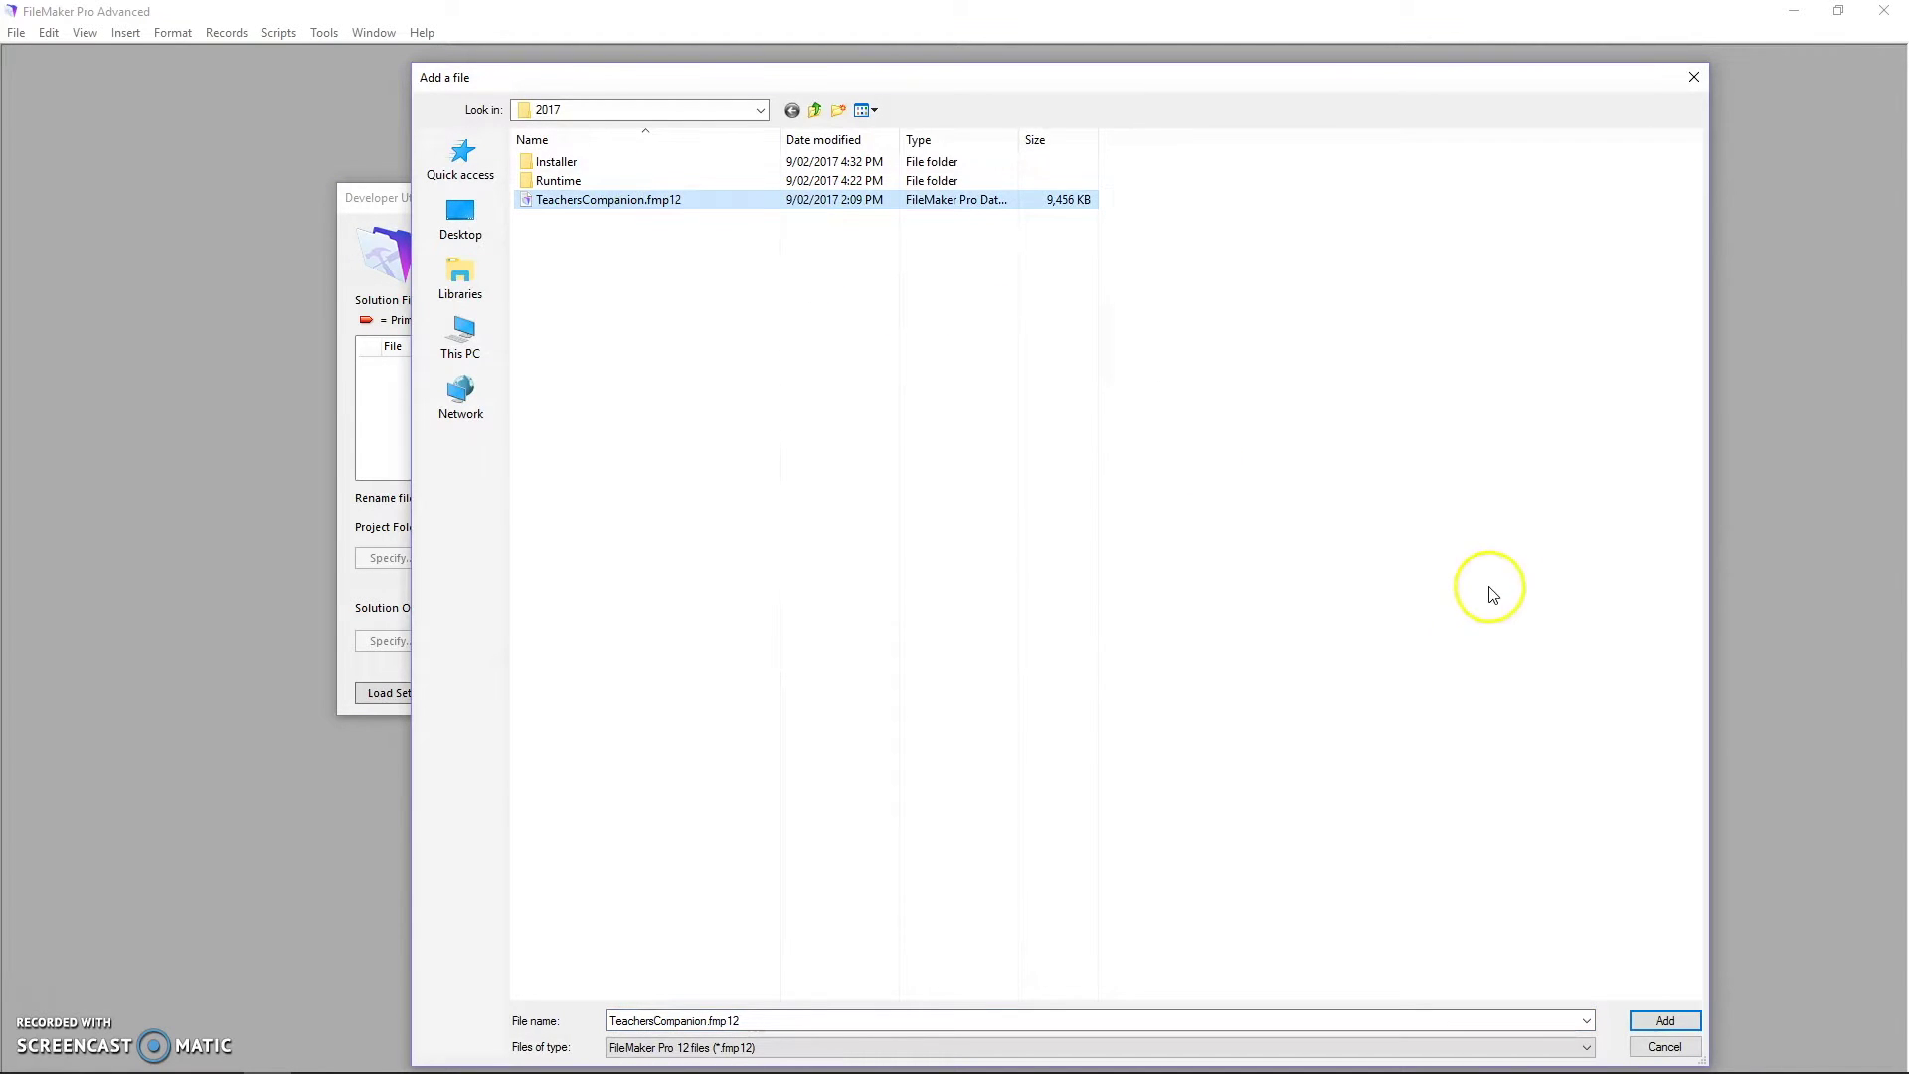
left_click(1655, 1022)
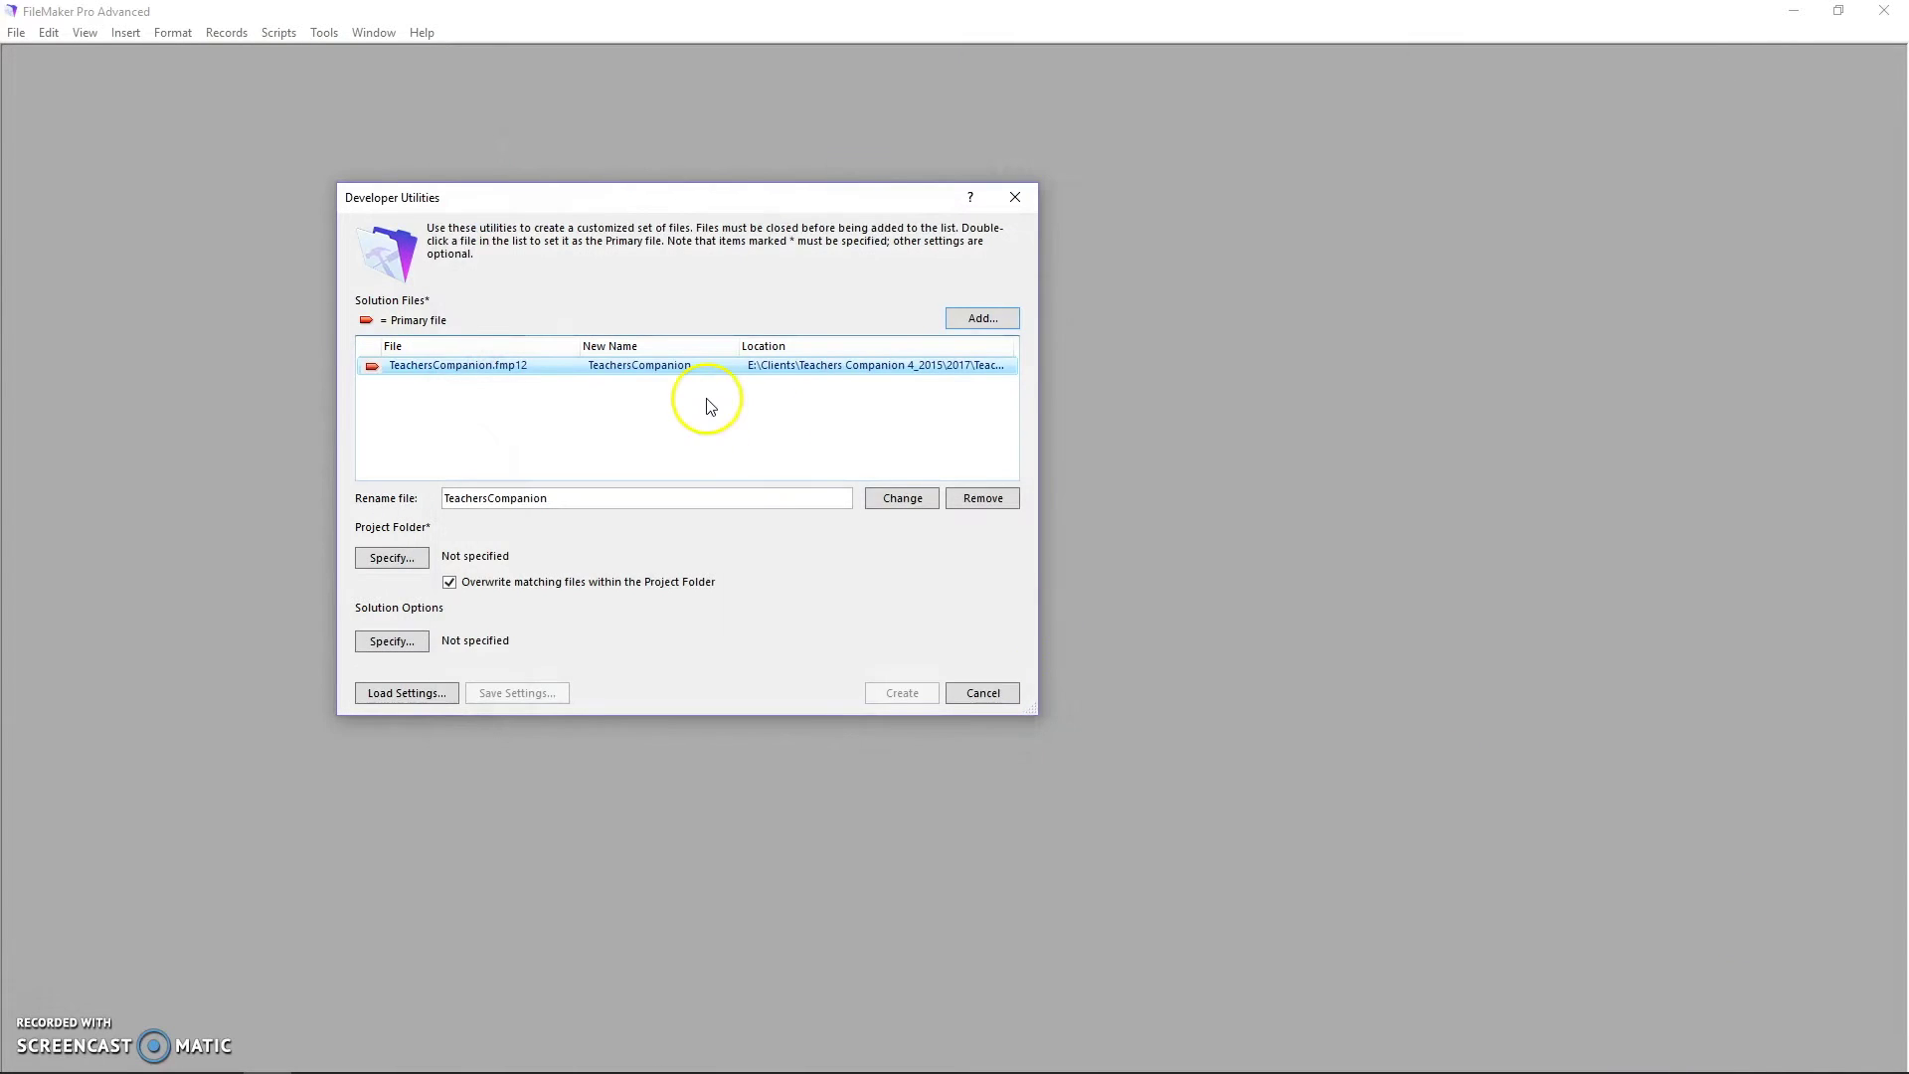
Set the solution's project folder to Runtime
left_click(571, 498)
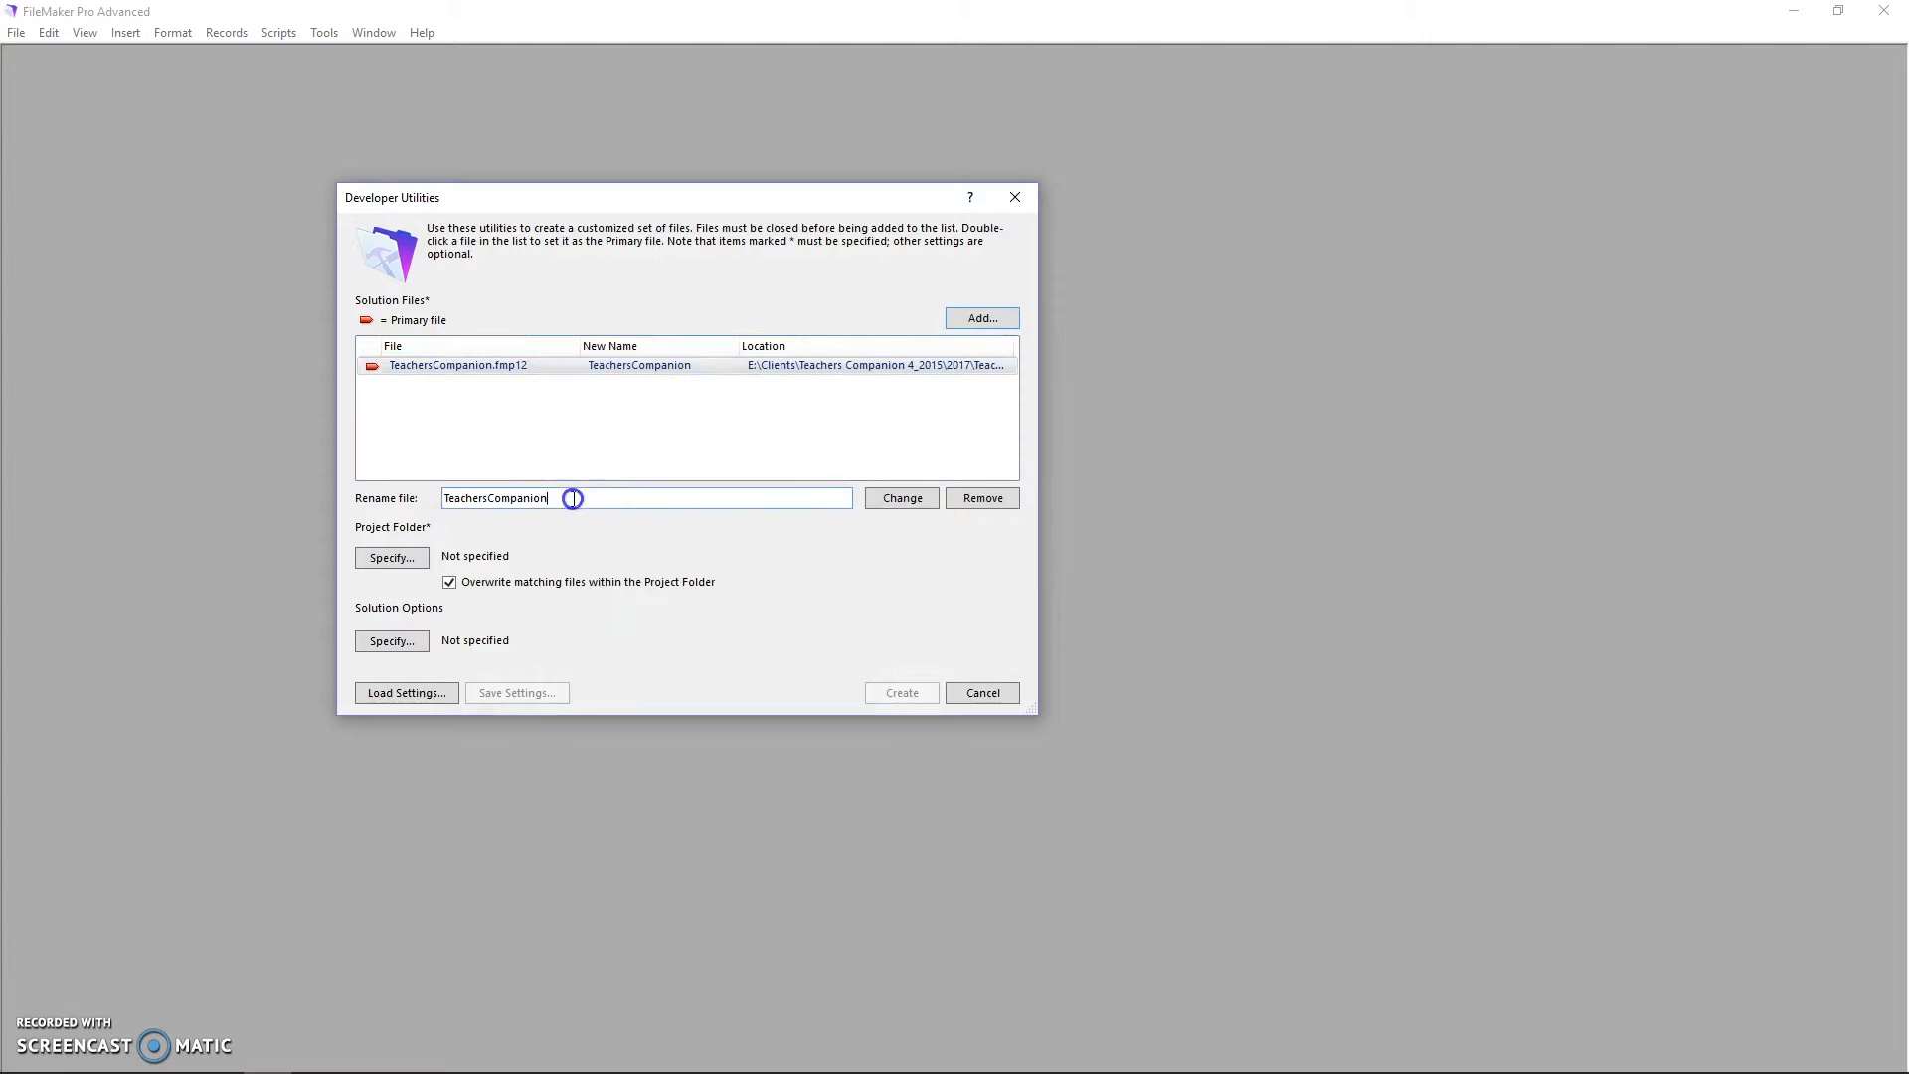
left_click(394, 556)
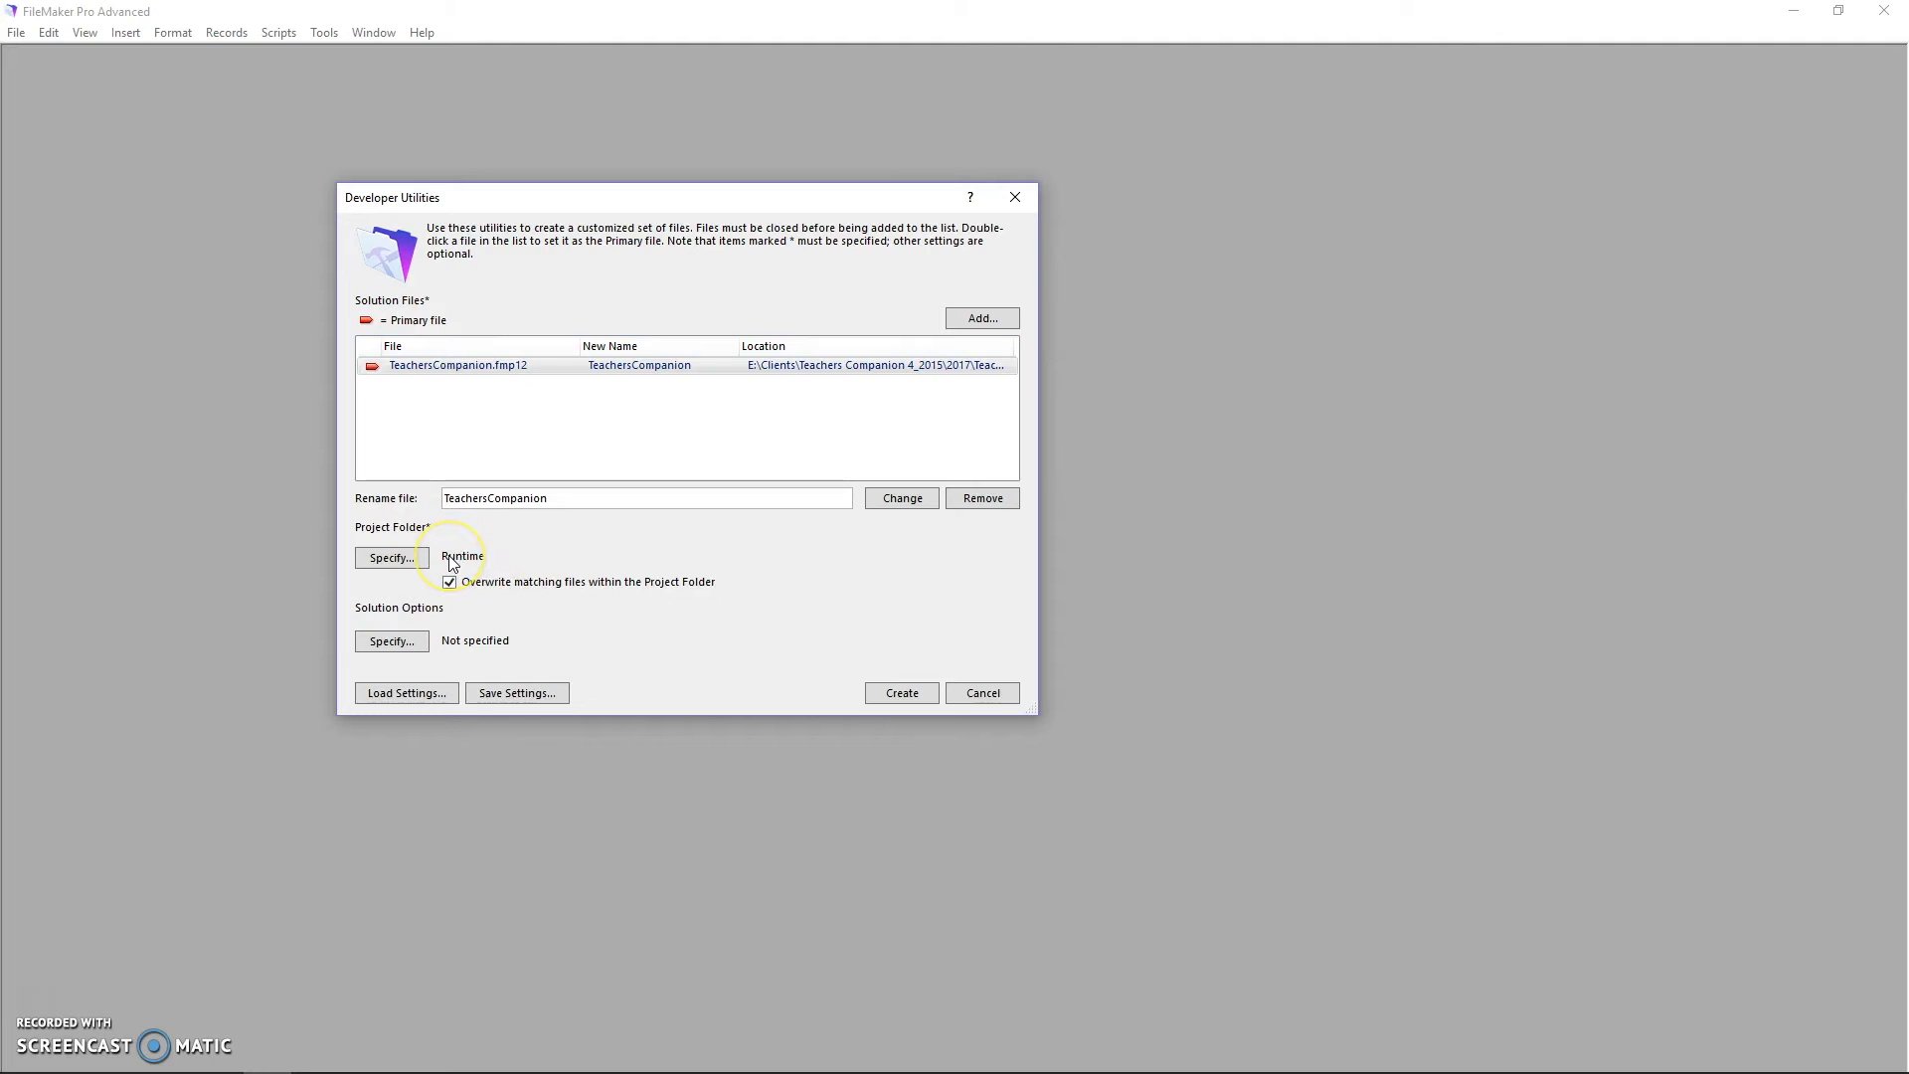
left_click(392, 642)
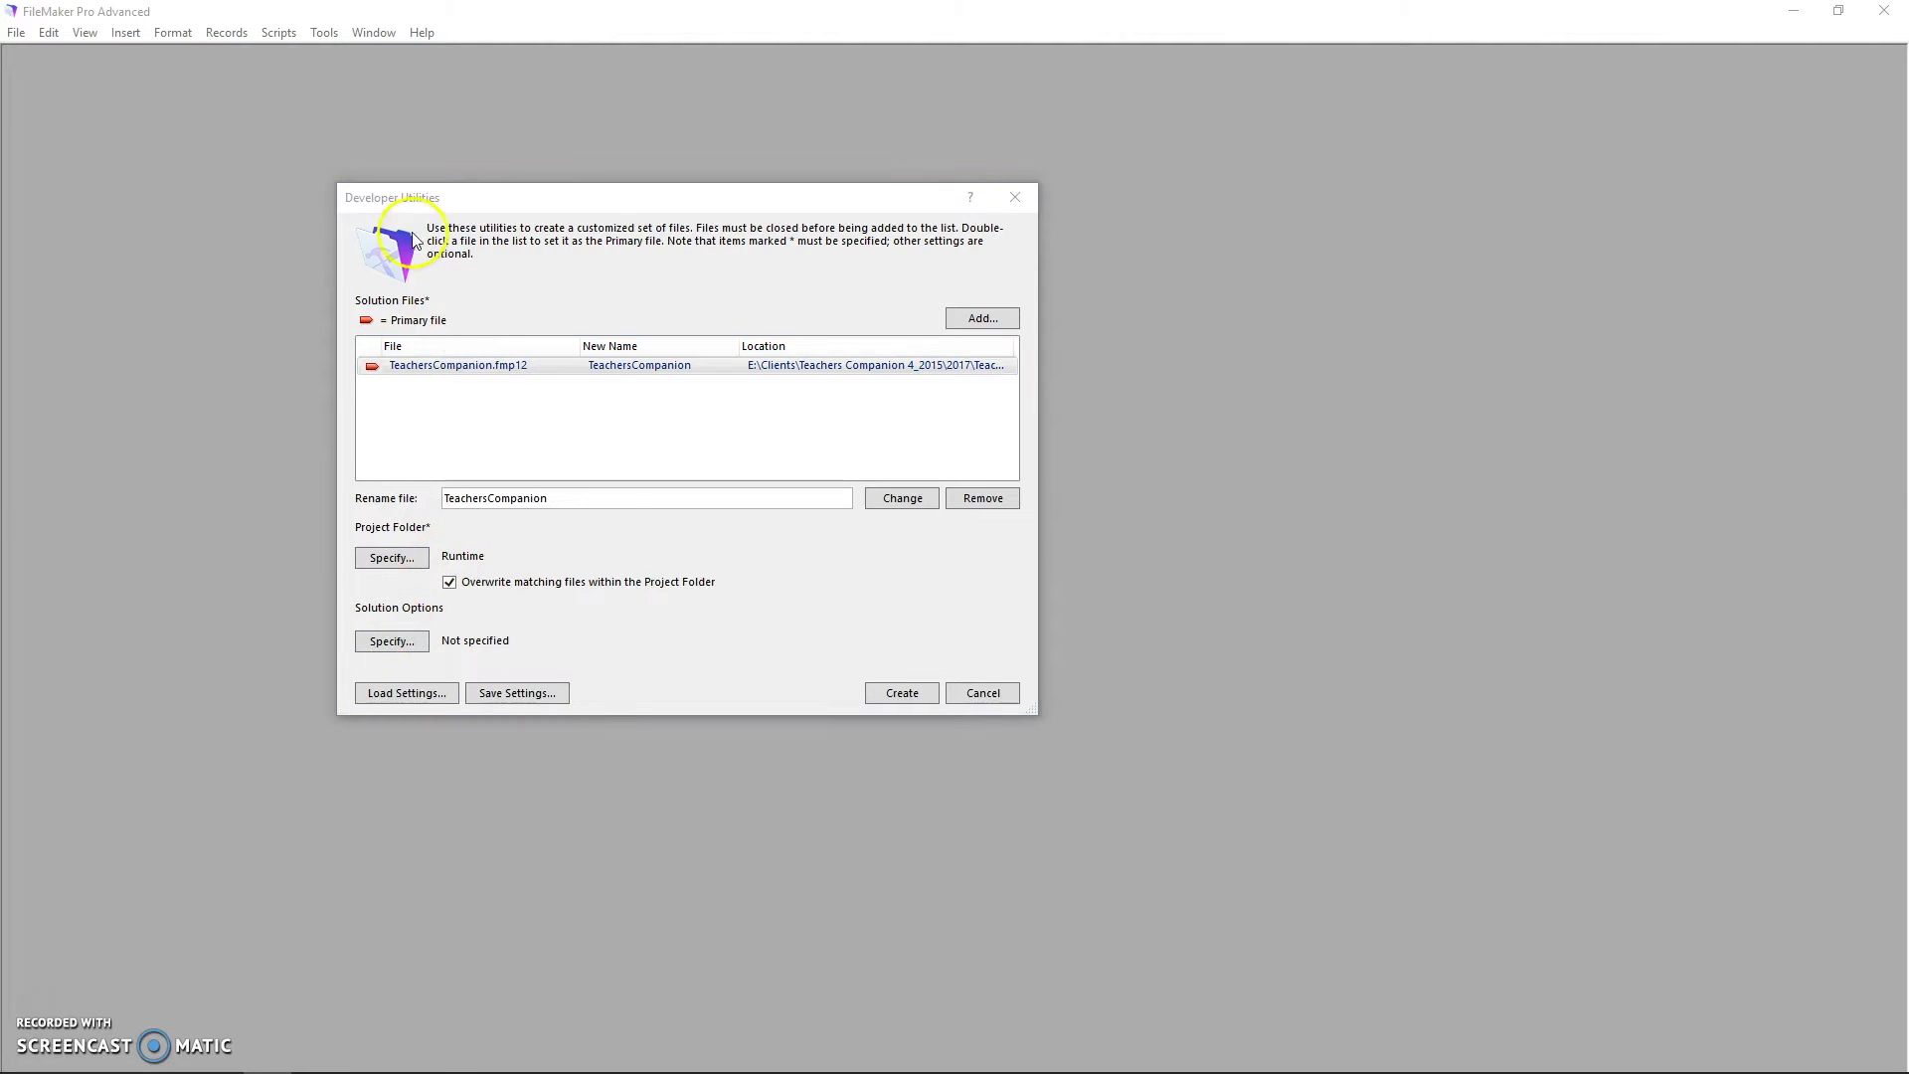
Turn on runtime solution creation and the error log
left_click_drag(384, 185, 555, 185)
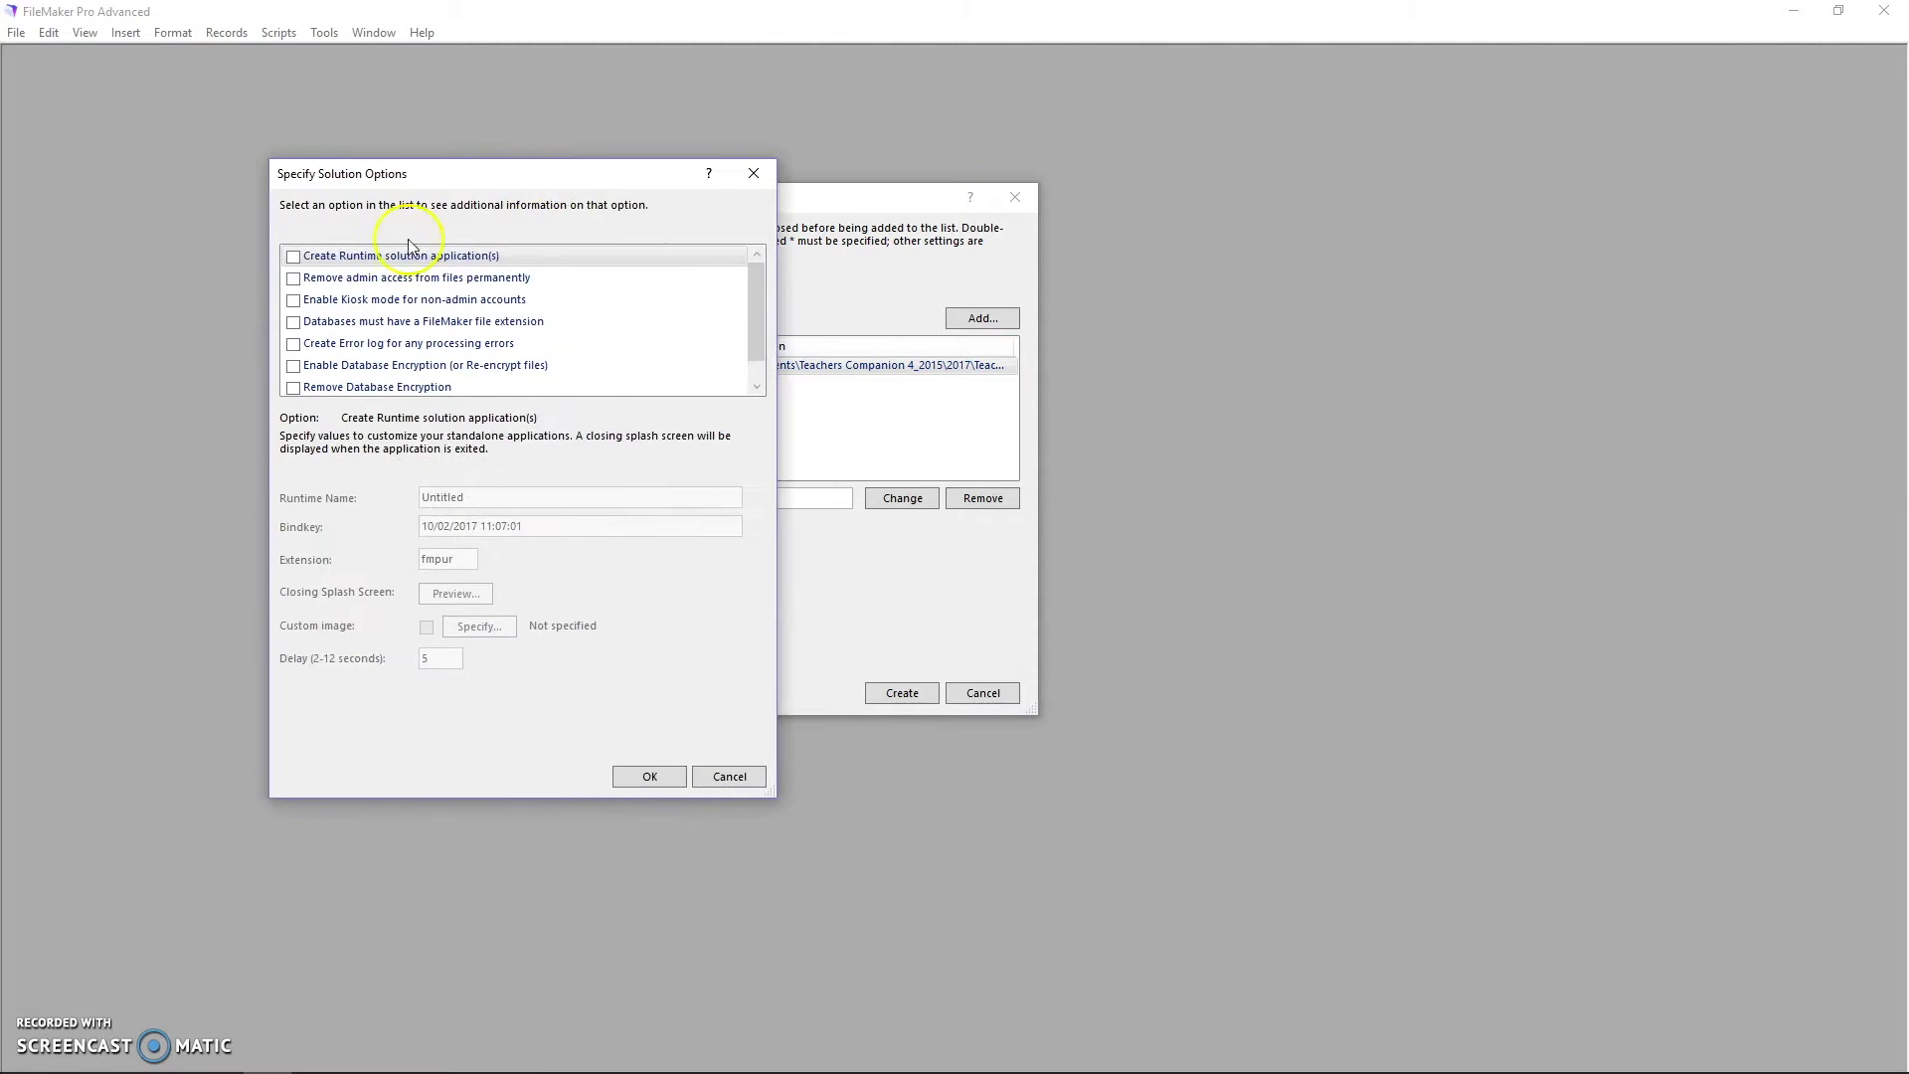
left_click(294, 257)
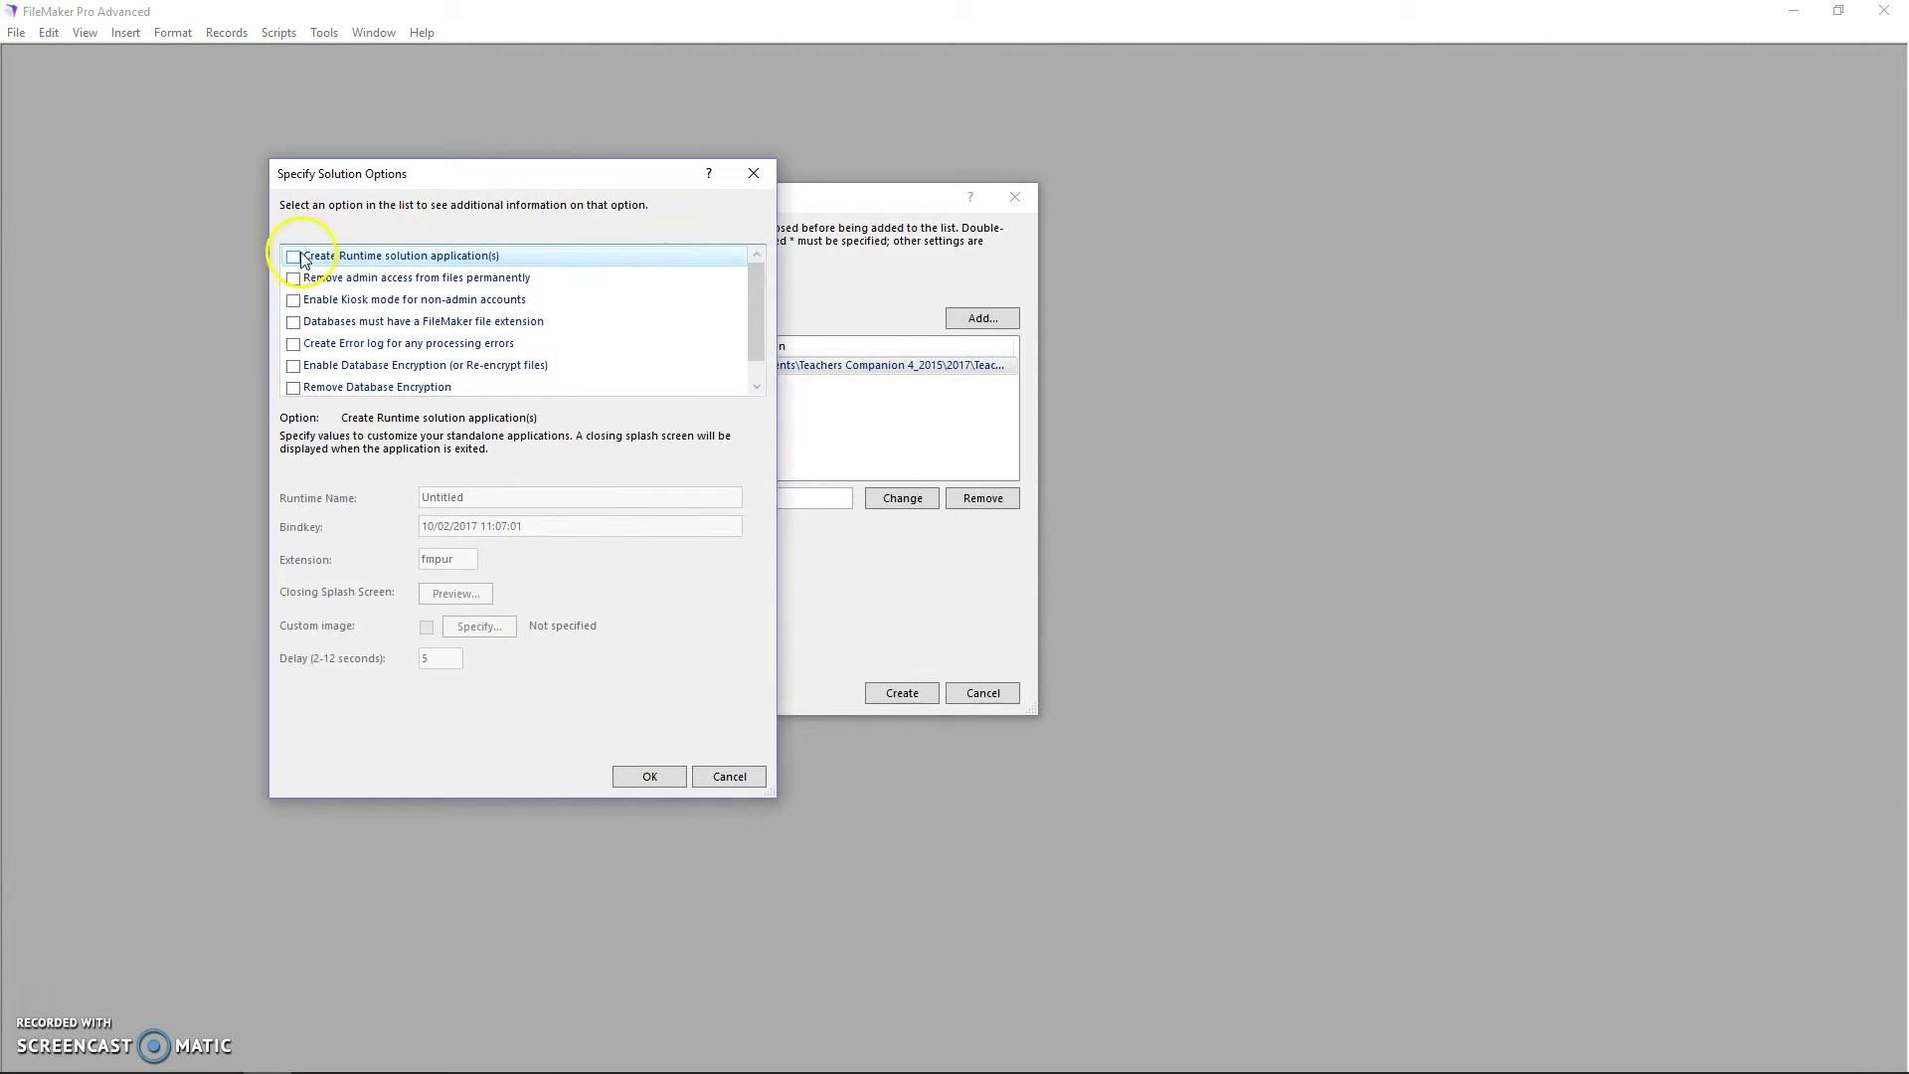
left_click(293, 344)
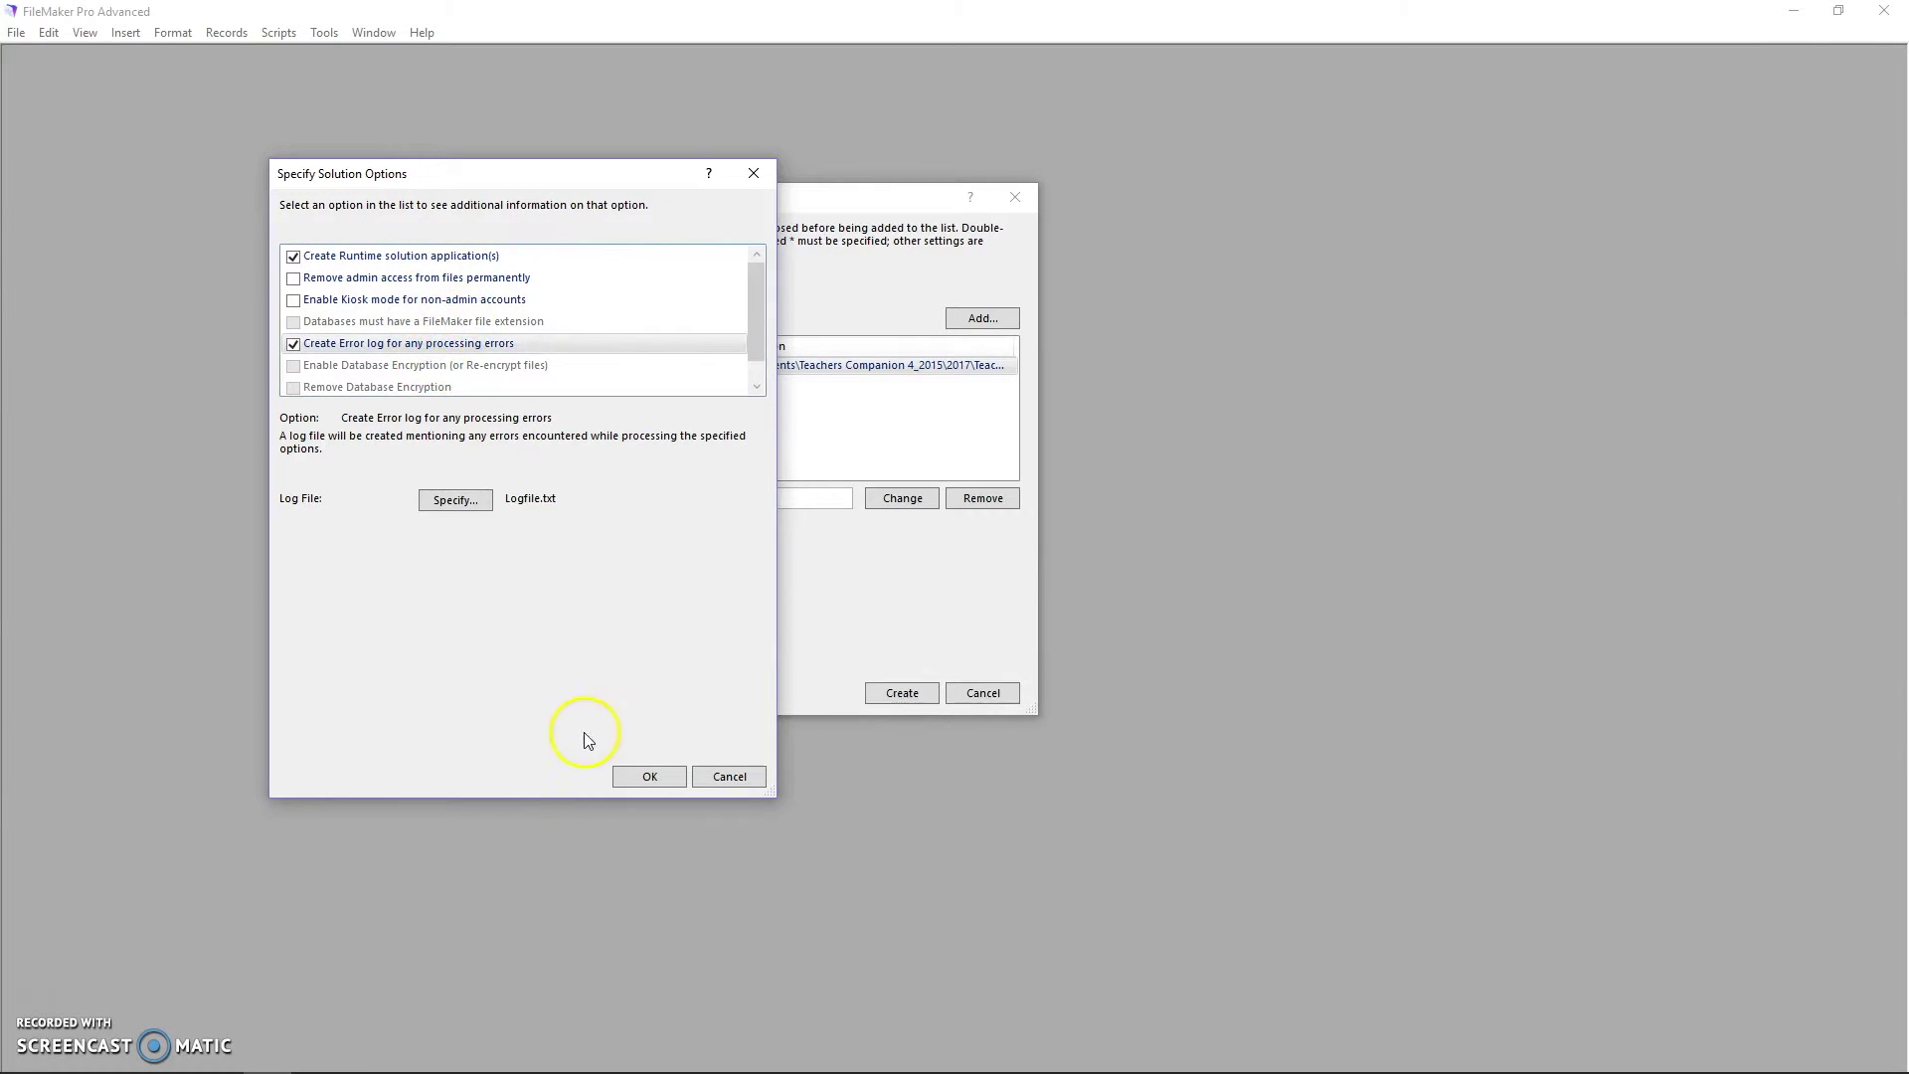
left_click(648, 777)
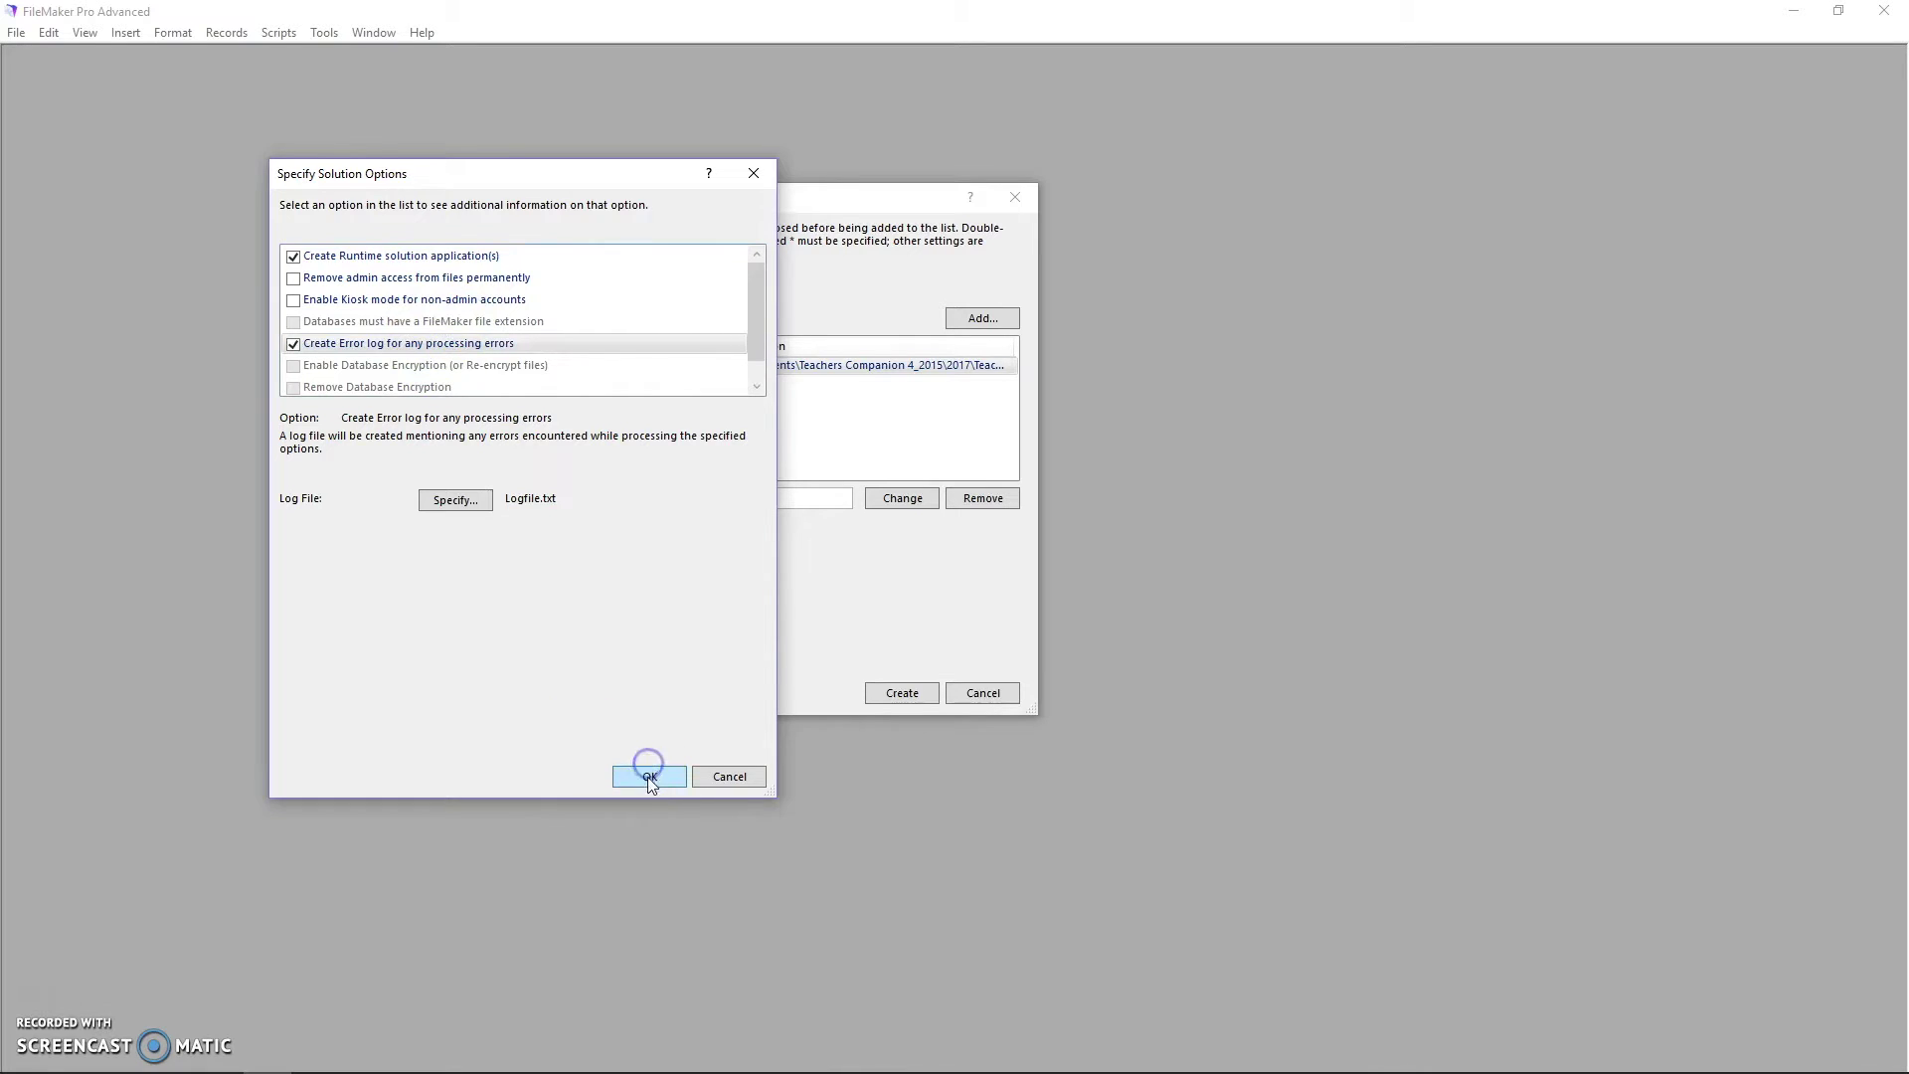
Name the runtime TC with a 2-second closing delay, and confirm the options
left_click(350, 256)
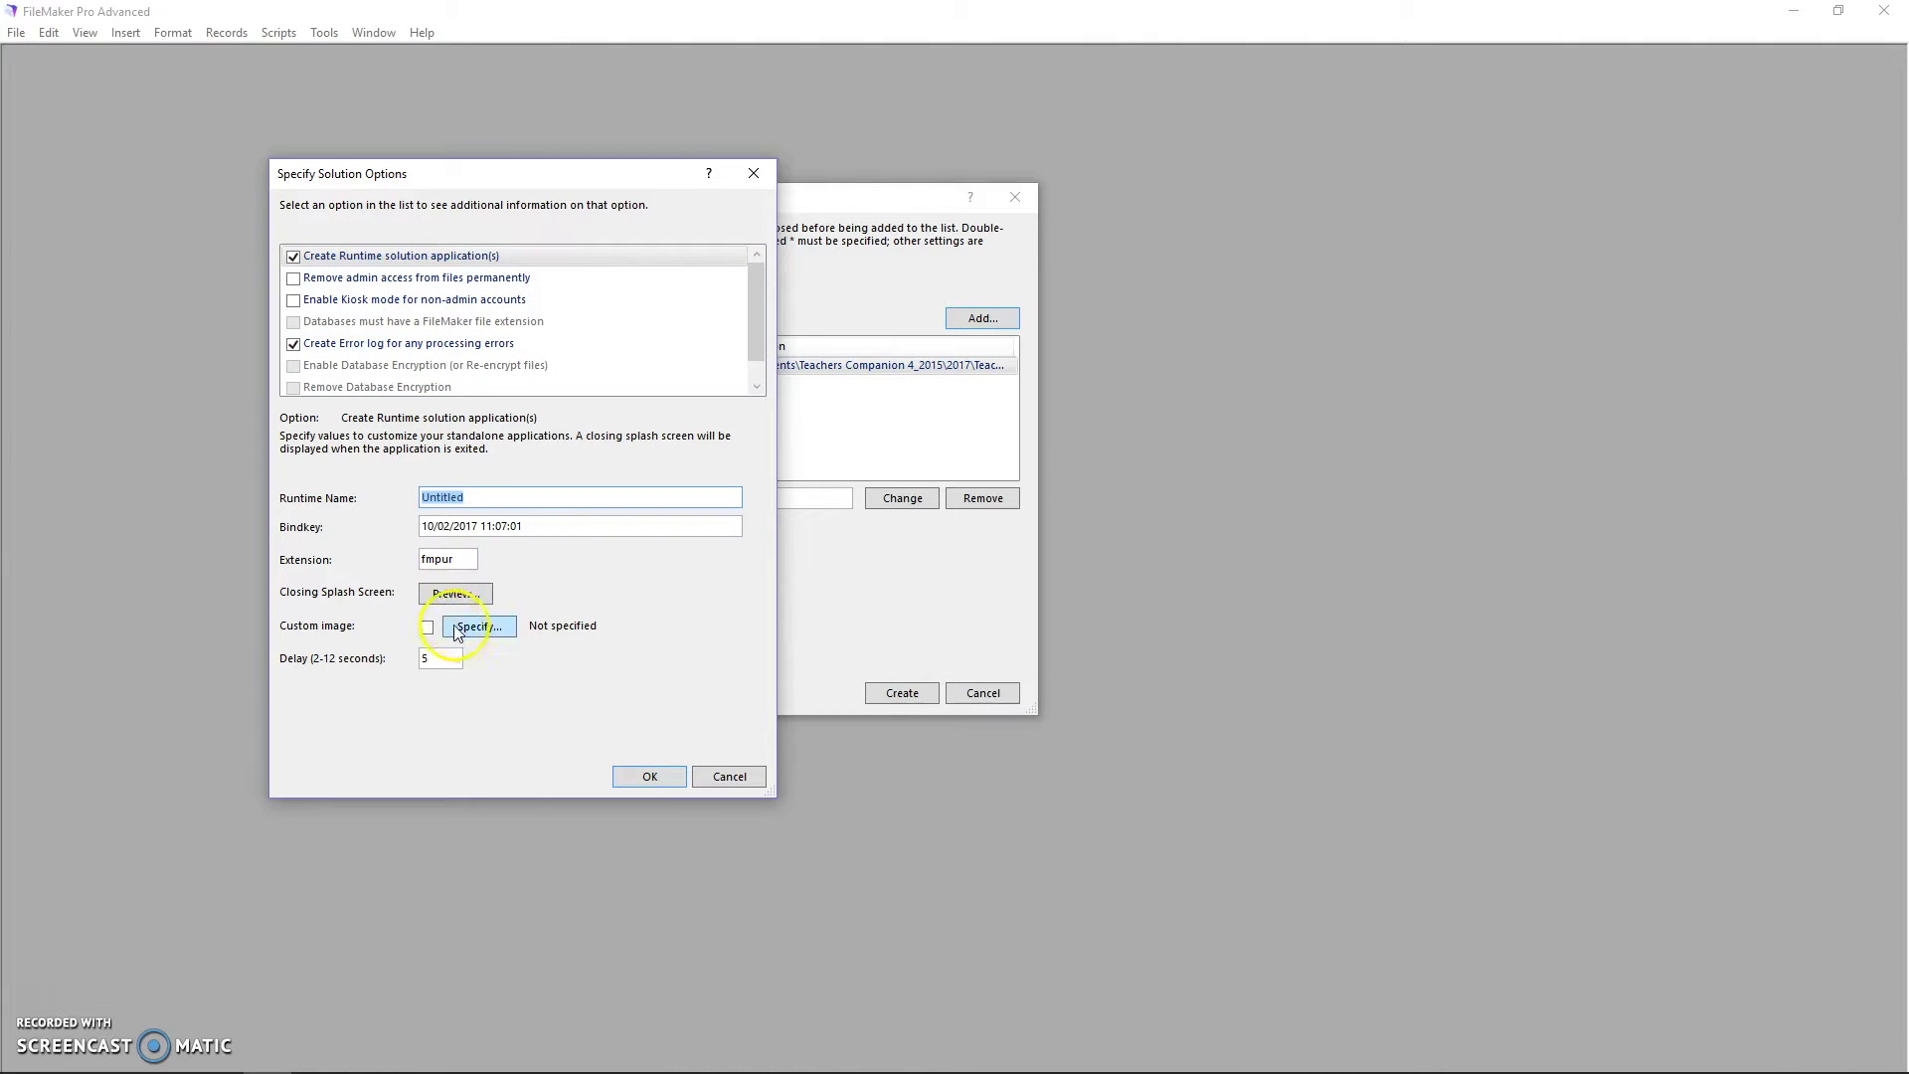
left_click(418, 661)
type("2")
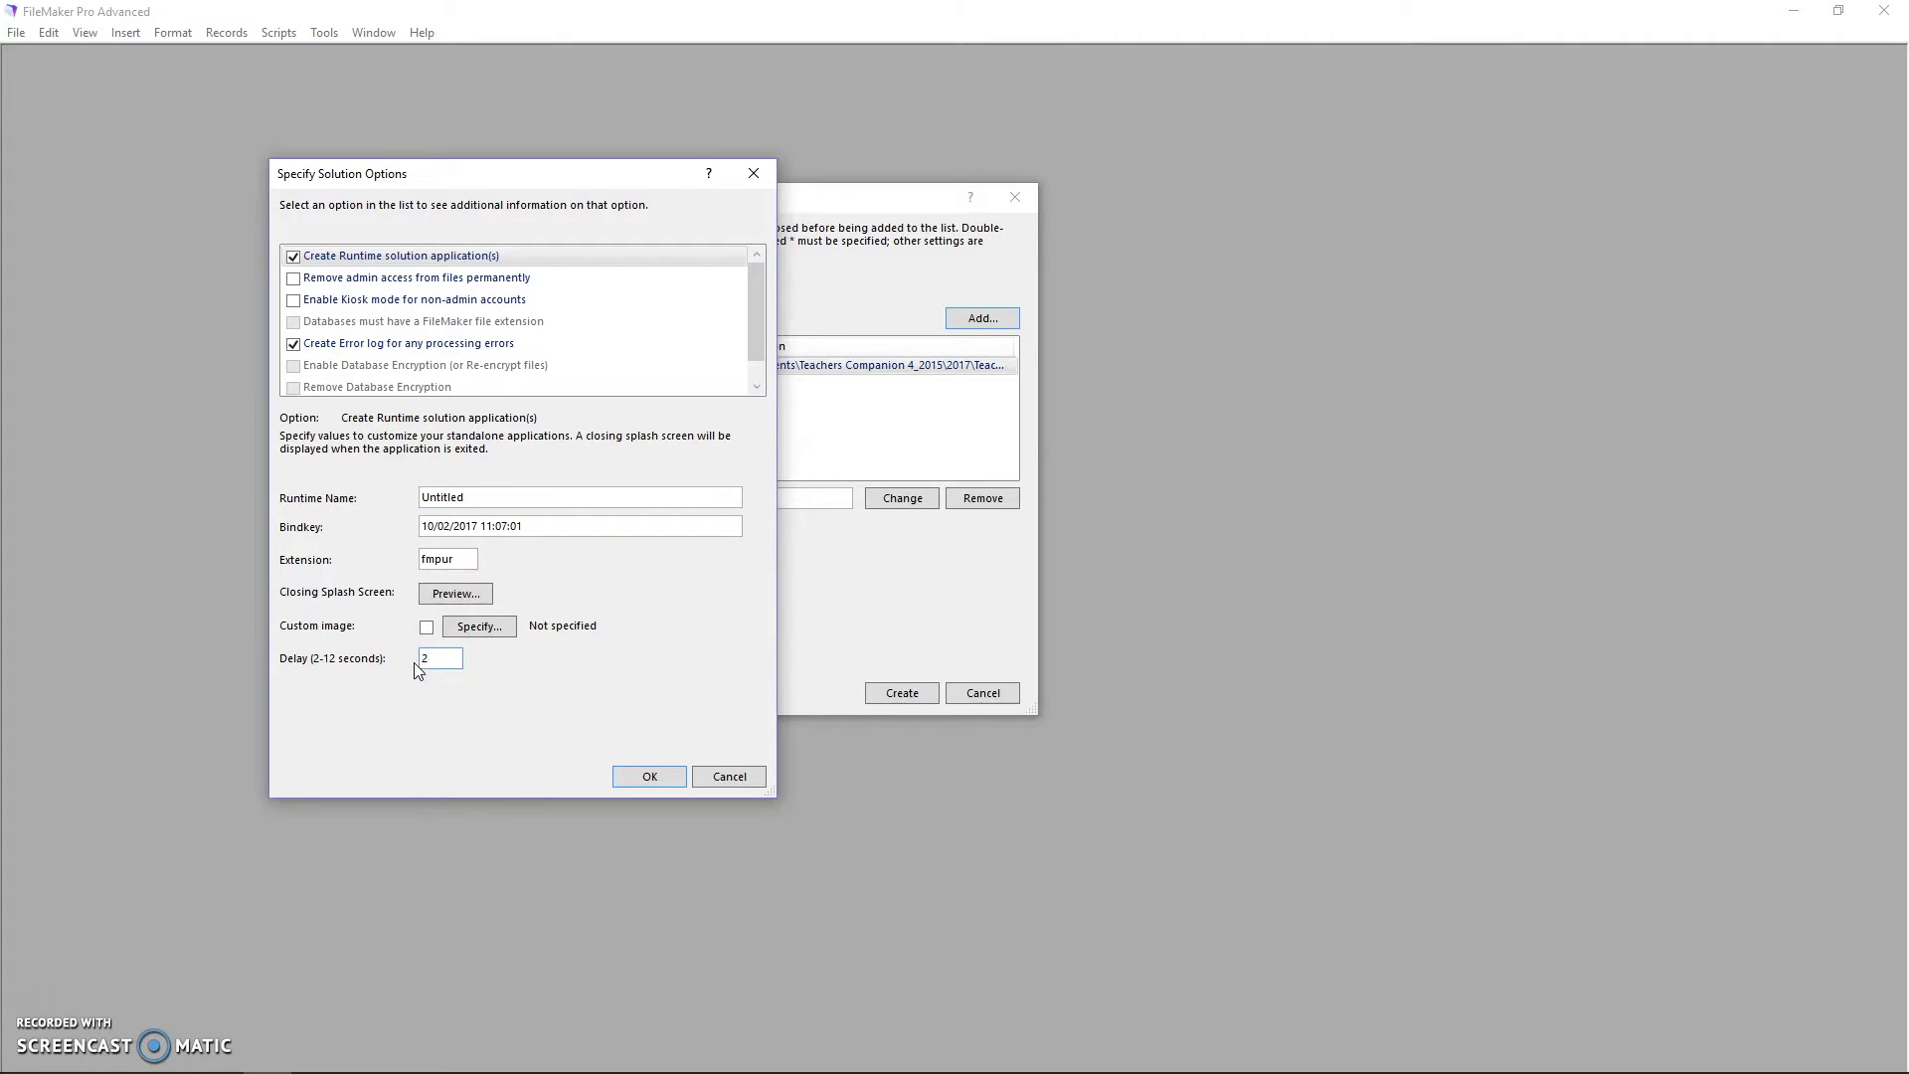
double_click(454, 497)
type("TC")
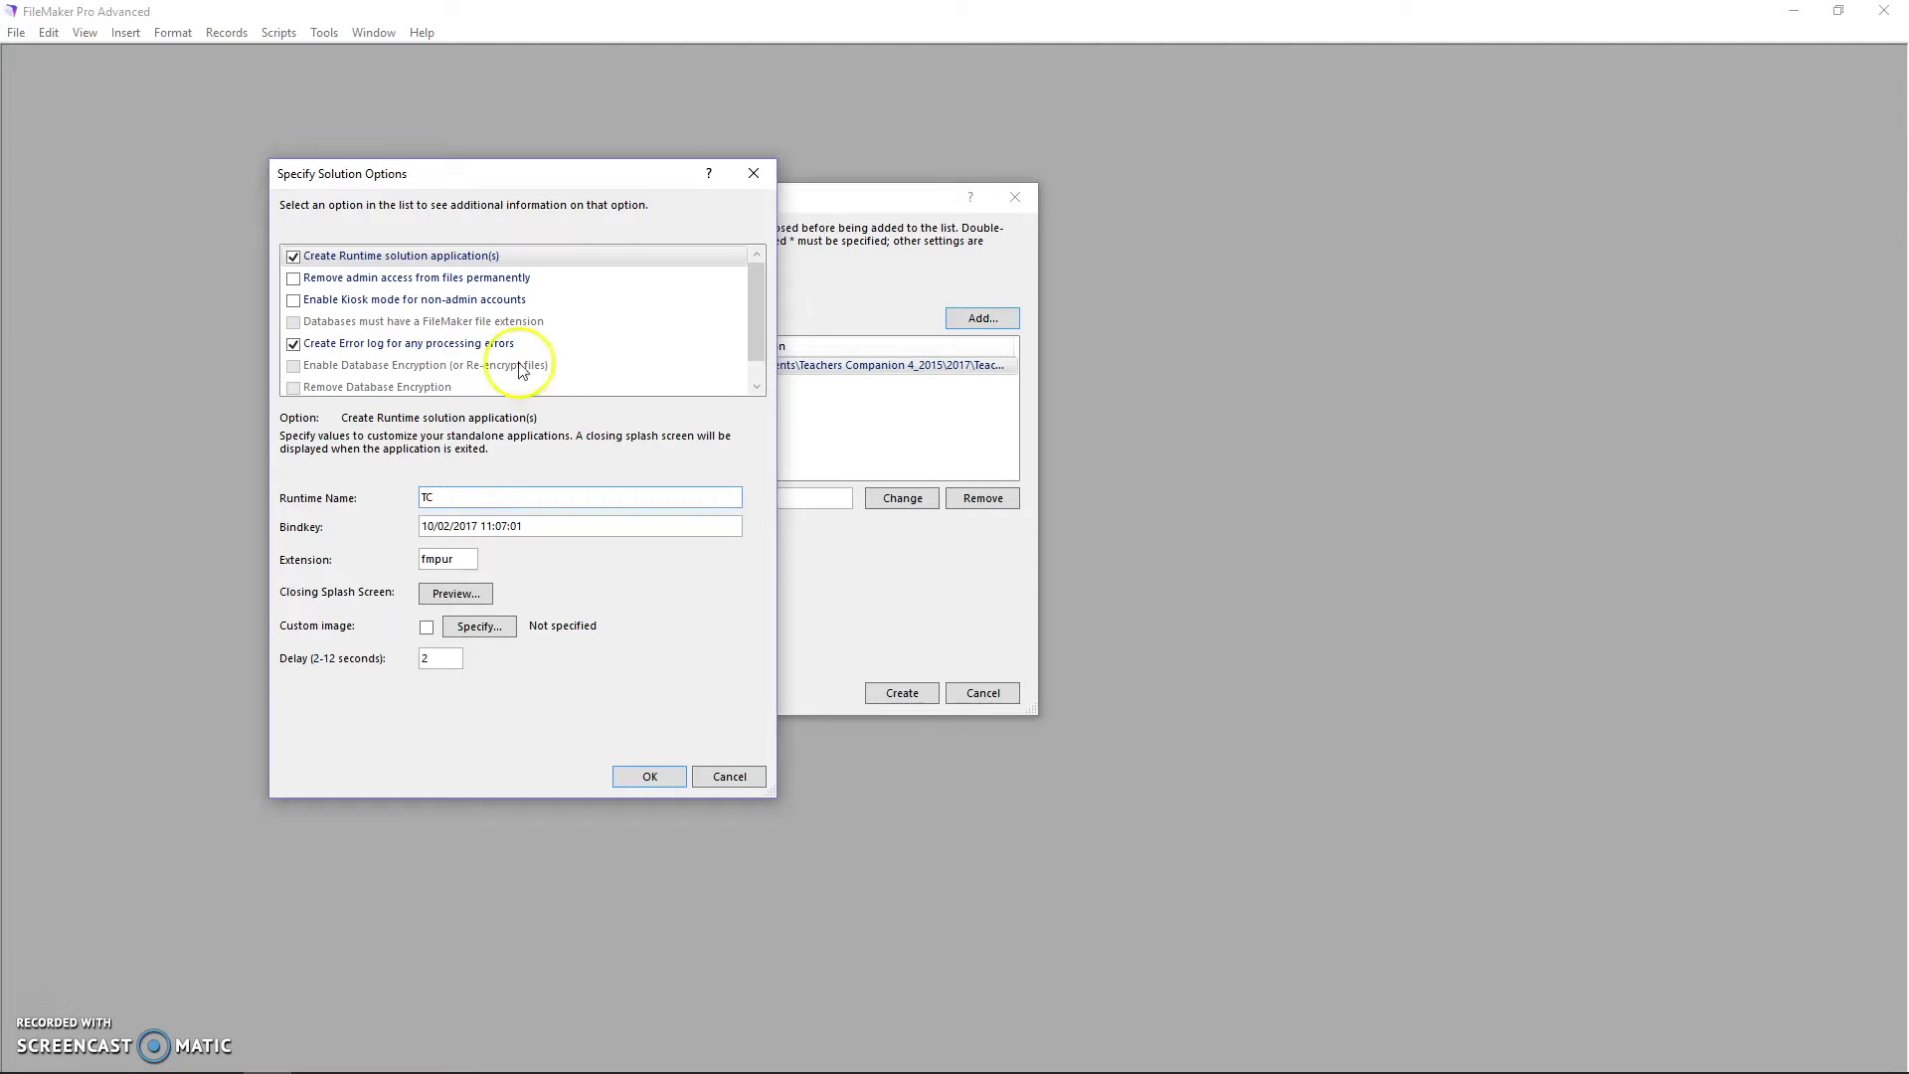
left_click(650, 776)
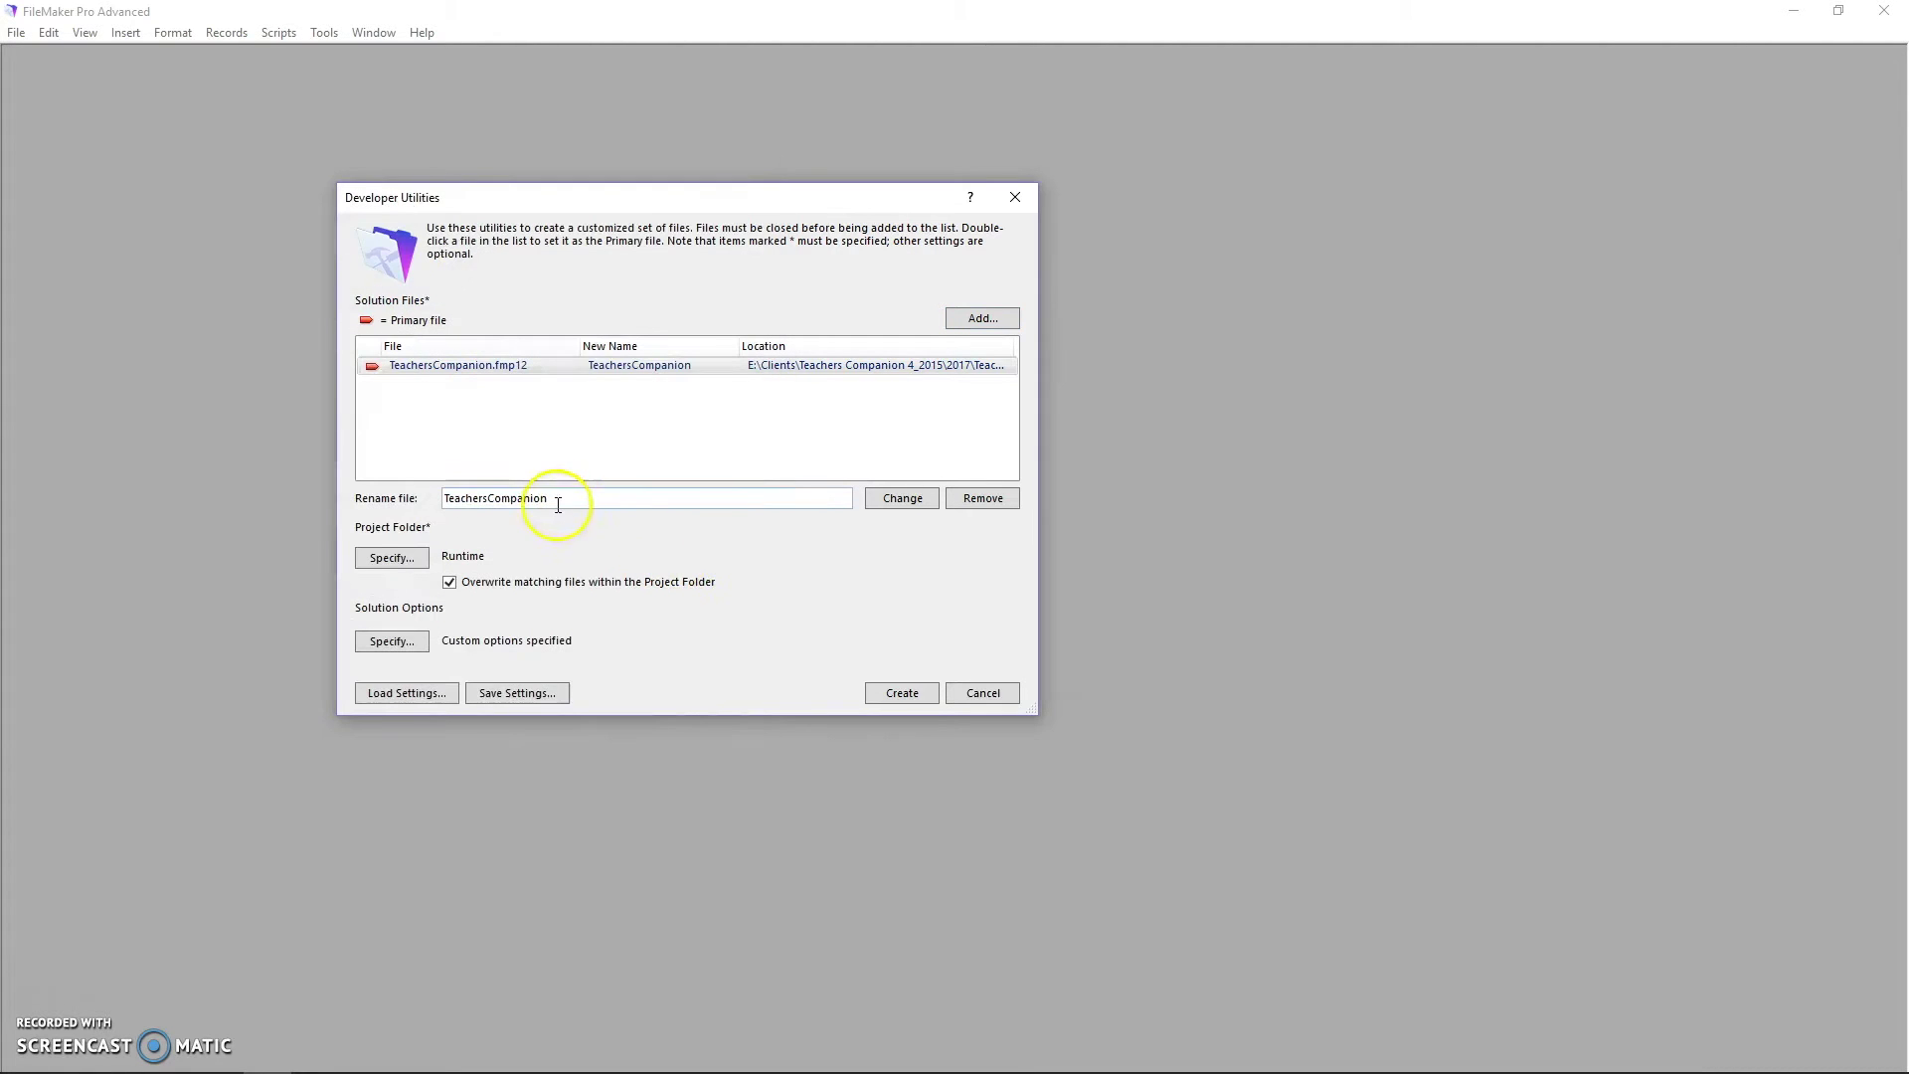
left_click(389, 643)
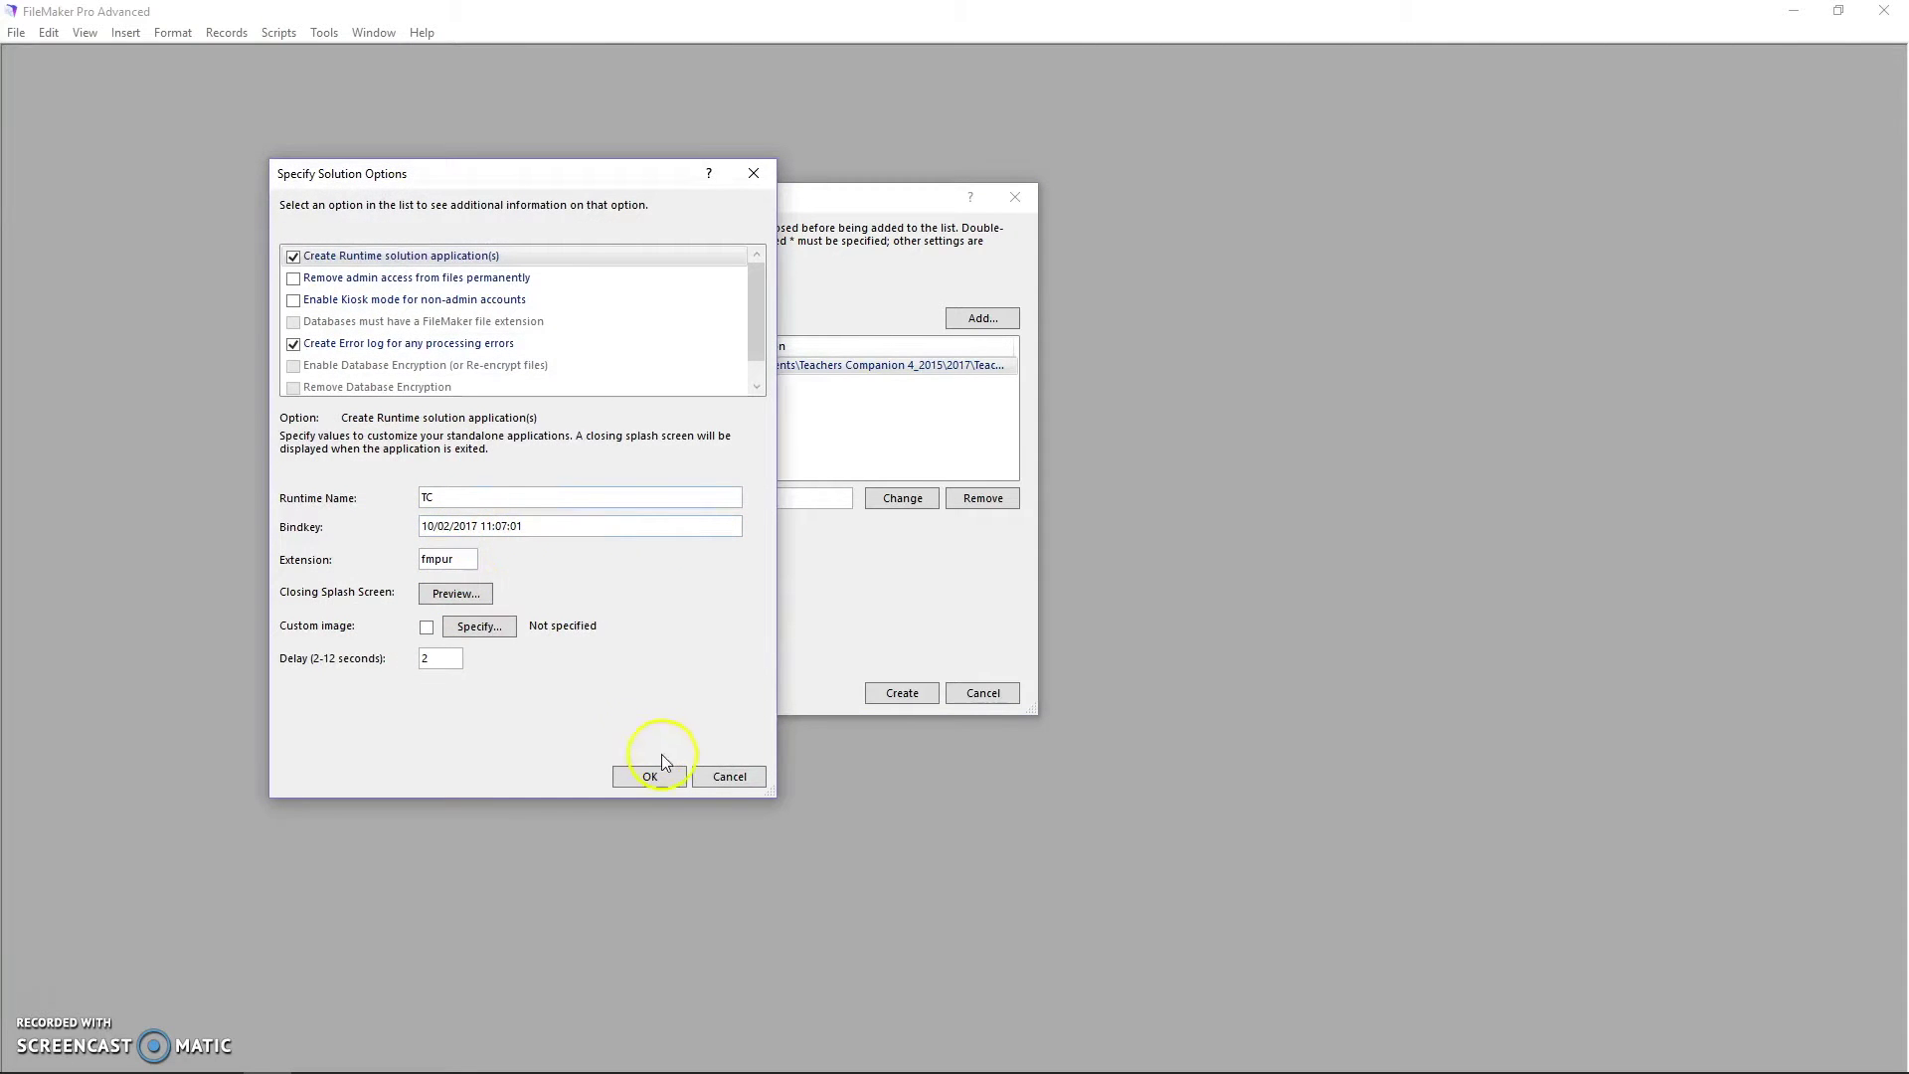
left_click(708, 776)
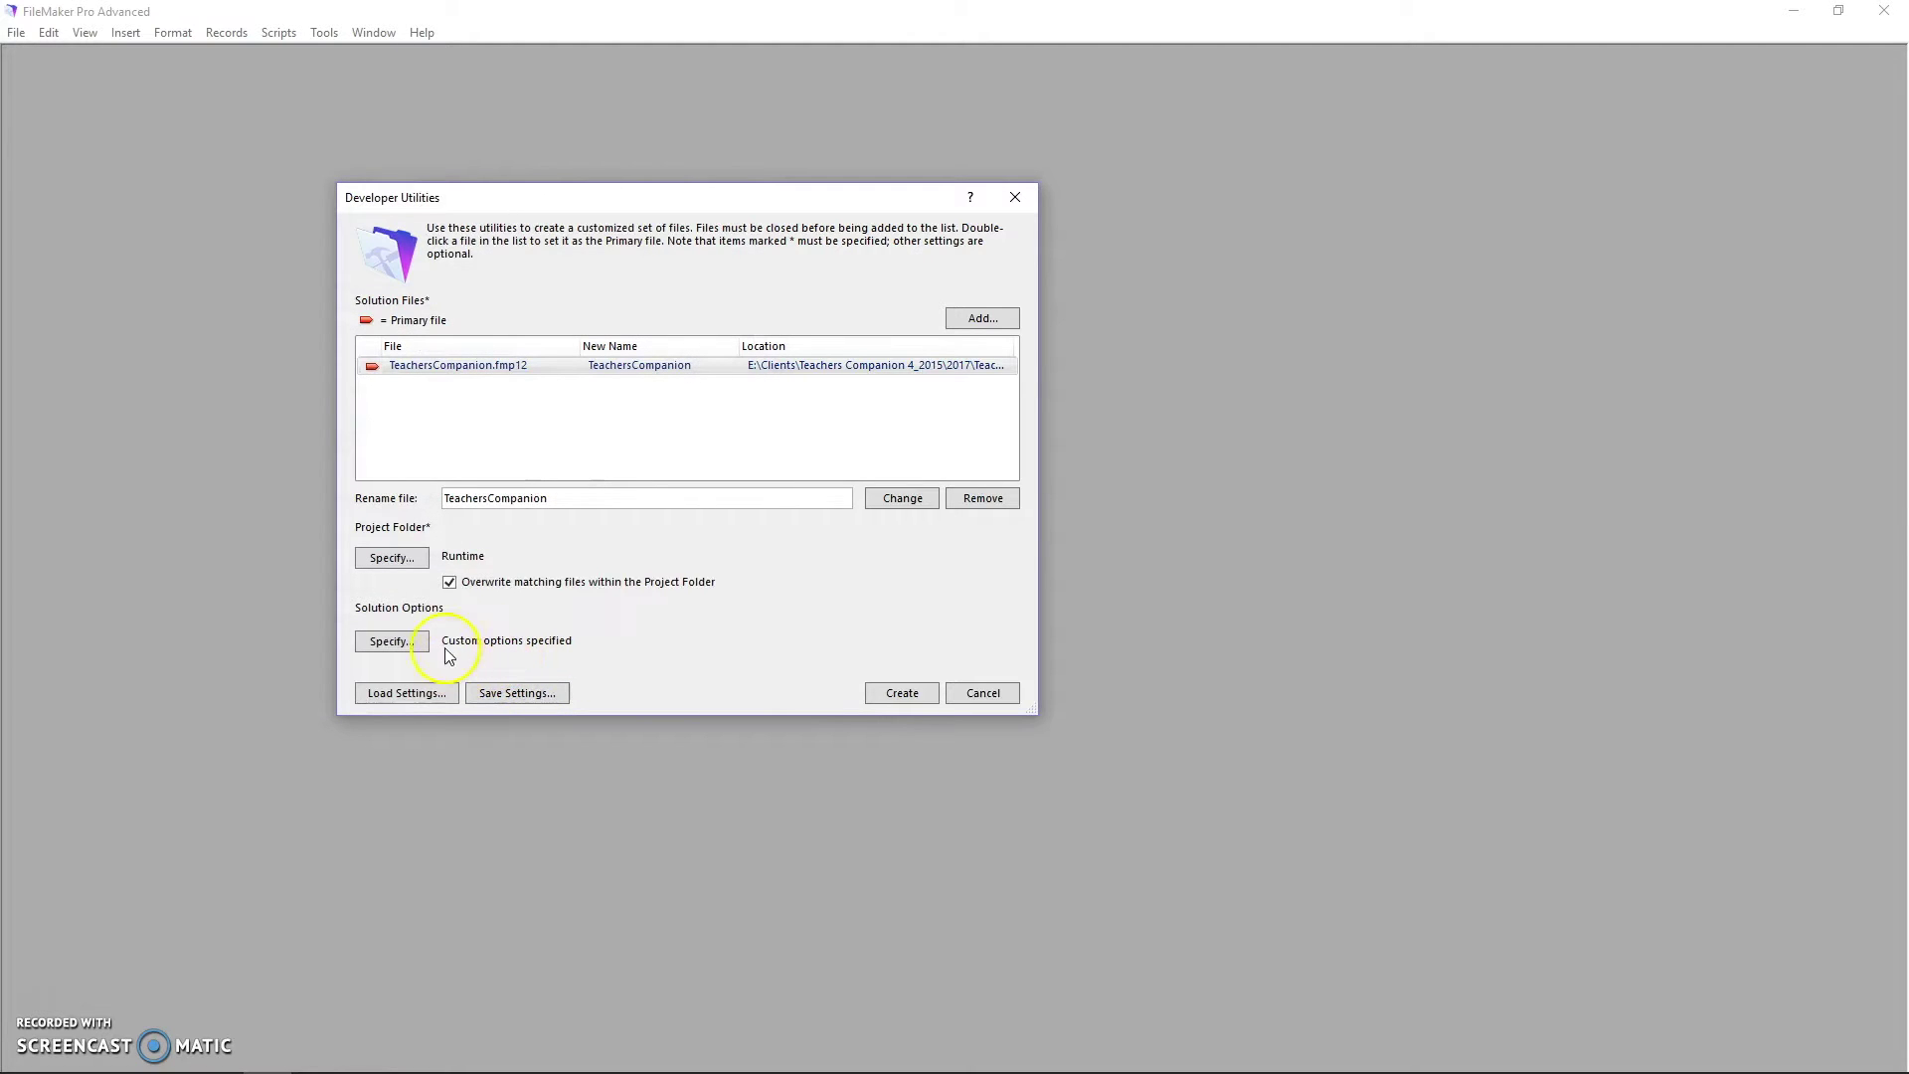
Create the runtime solution, producing the TC folder and Logfile.txt in Runtime
left_click(901, 693)
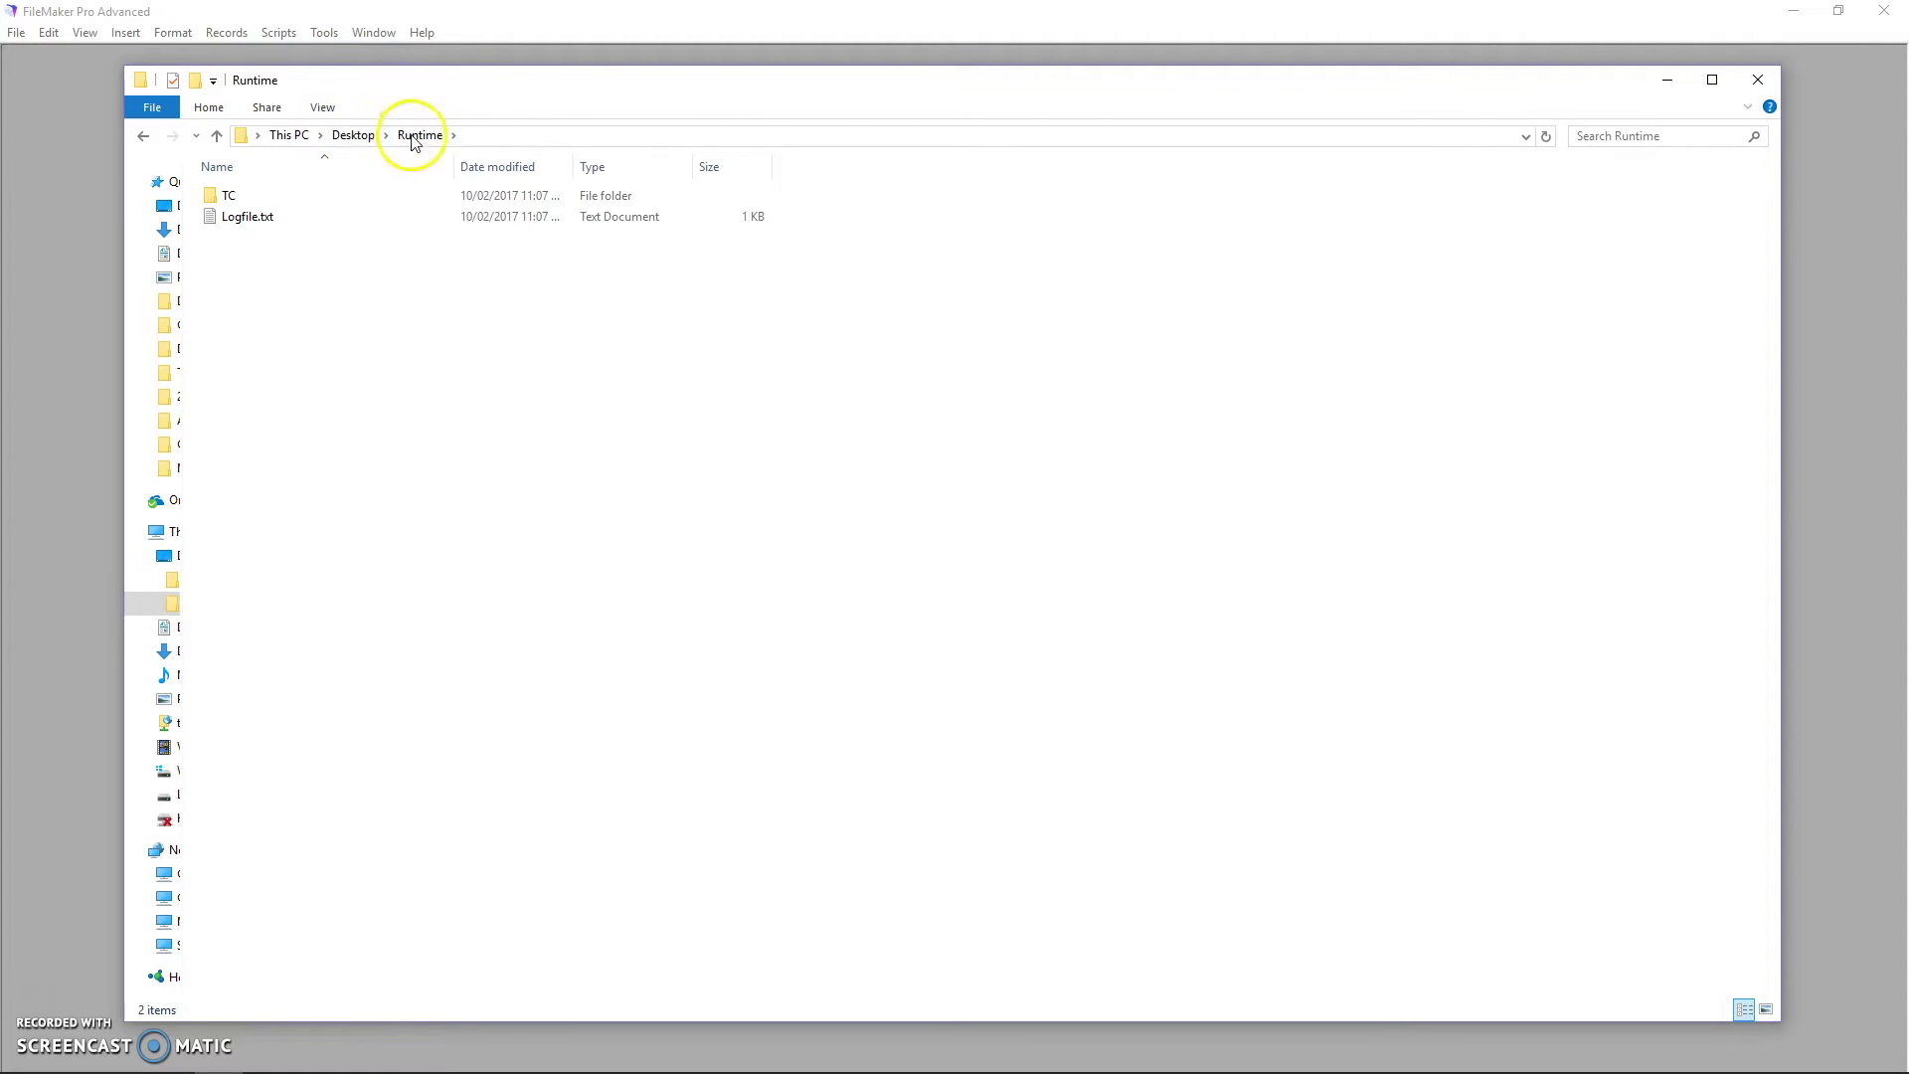
Open the TC runtime folder and bring up TeachersCompanion.fmpur's properties
double_click(251, 206)
scroll(303, 596, "down", 7)
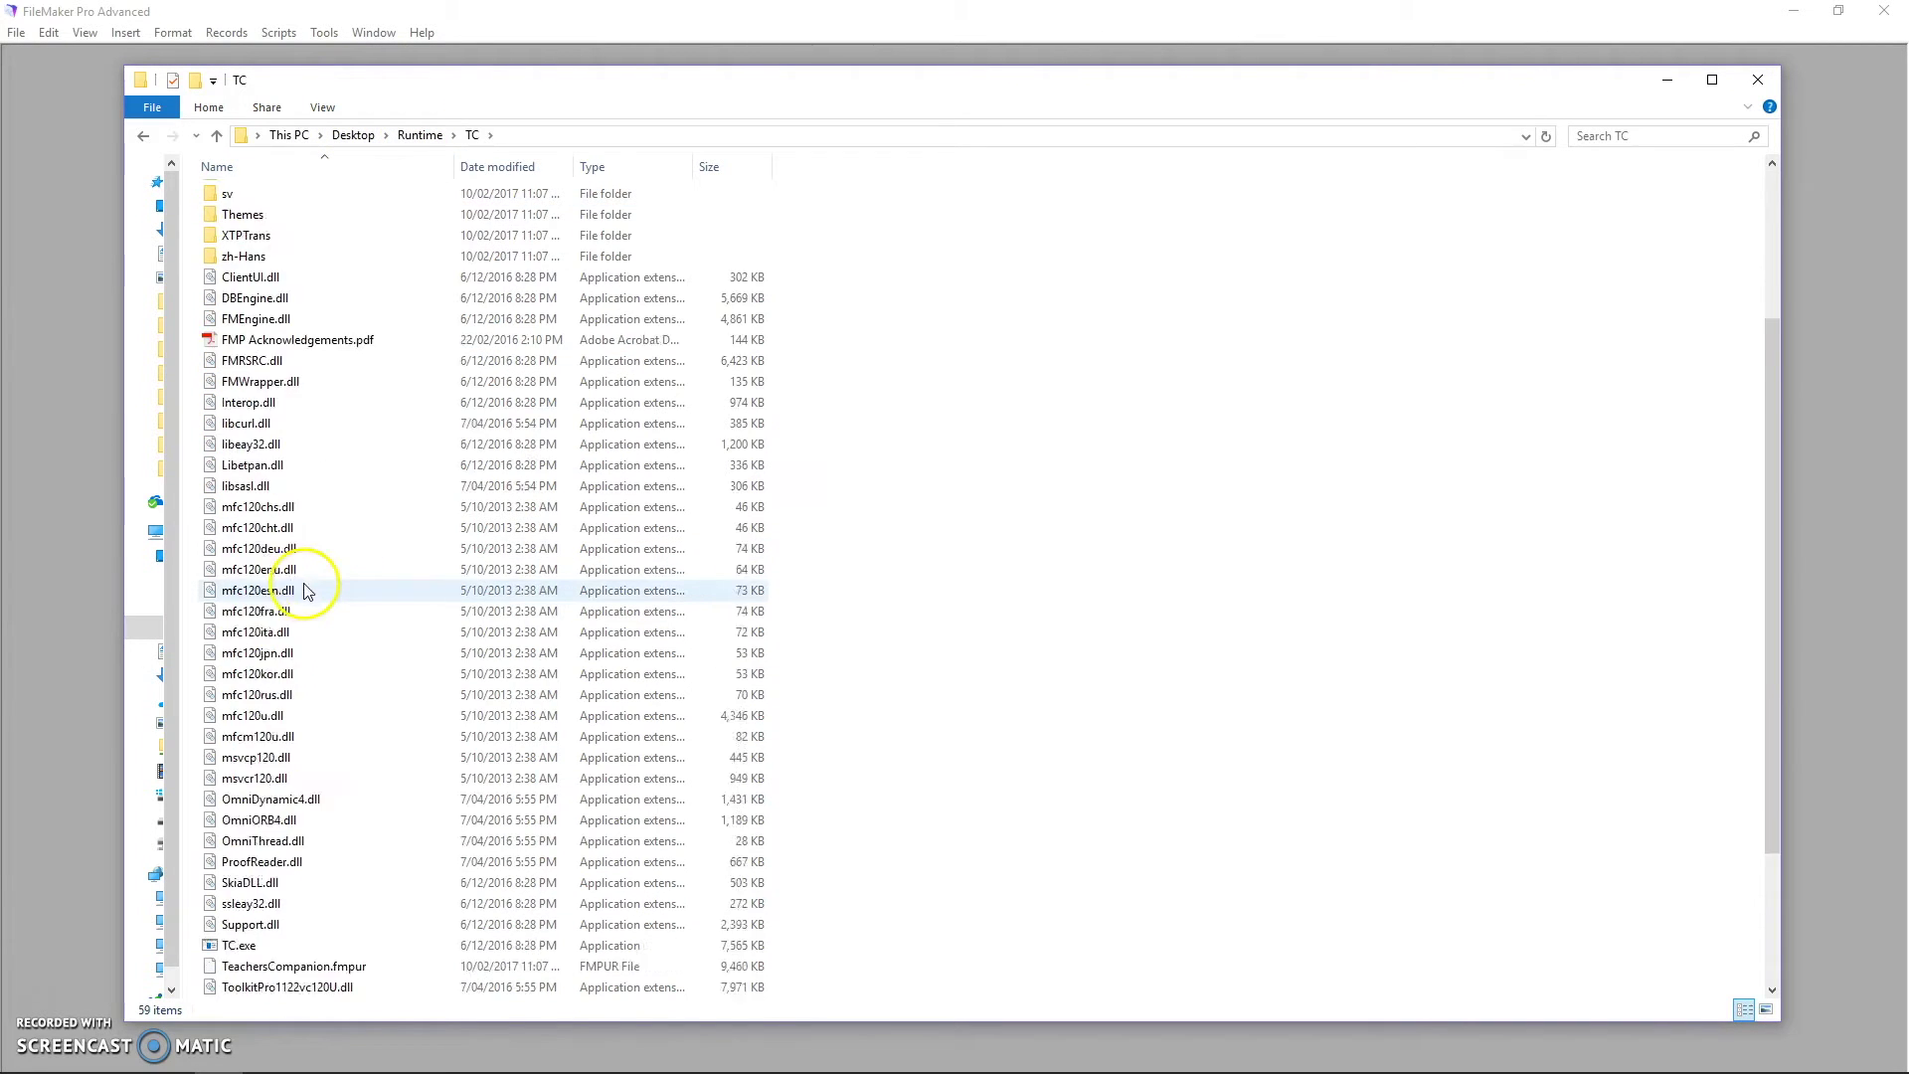
left_click(244, 757)
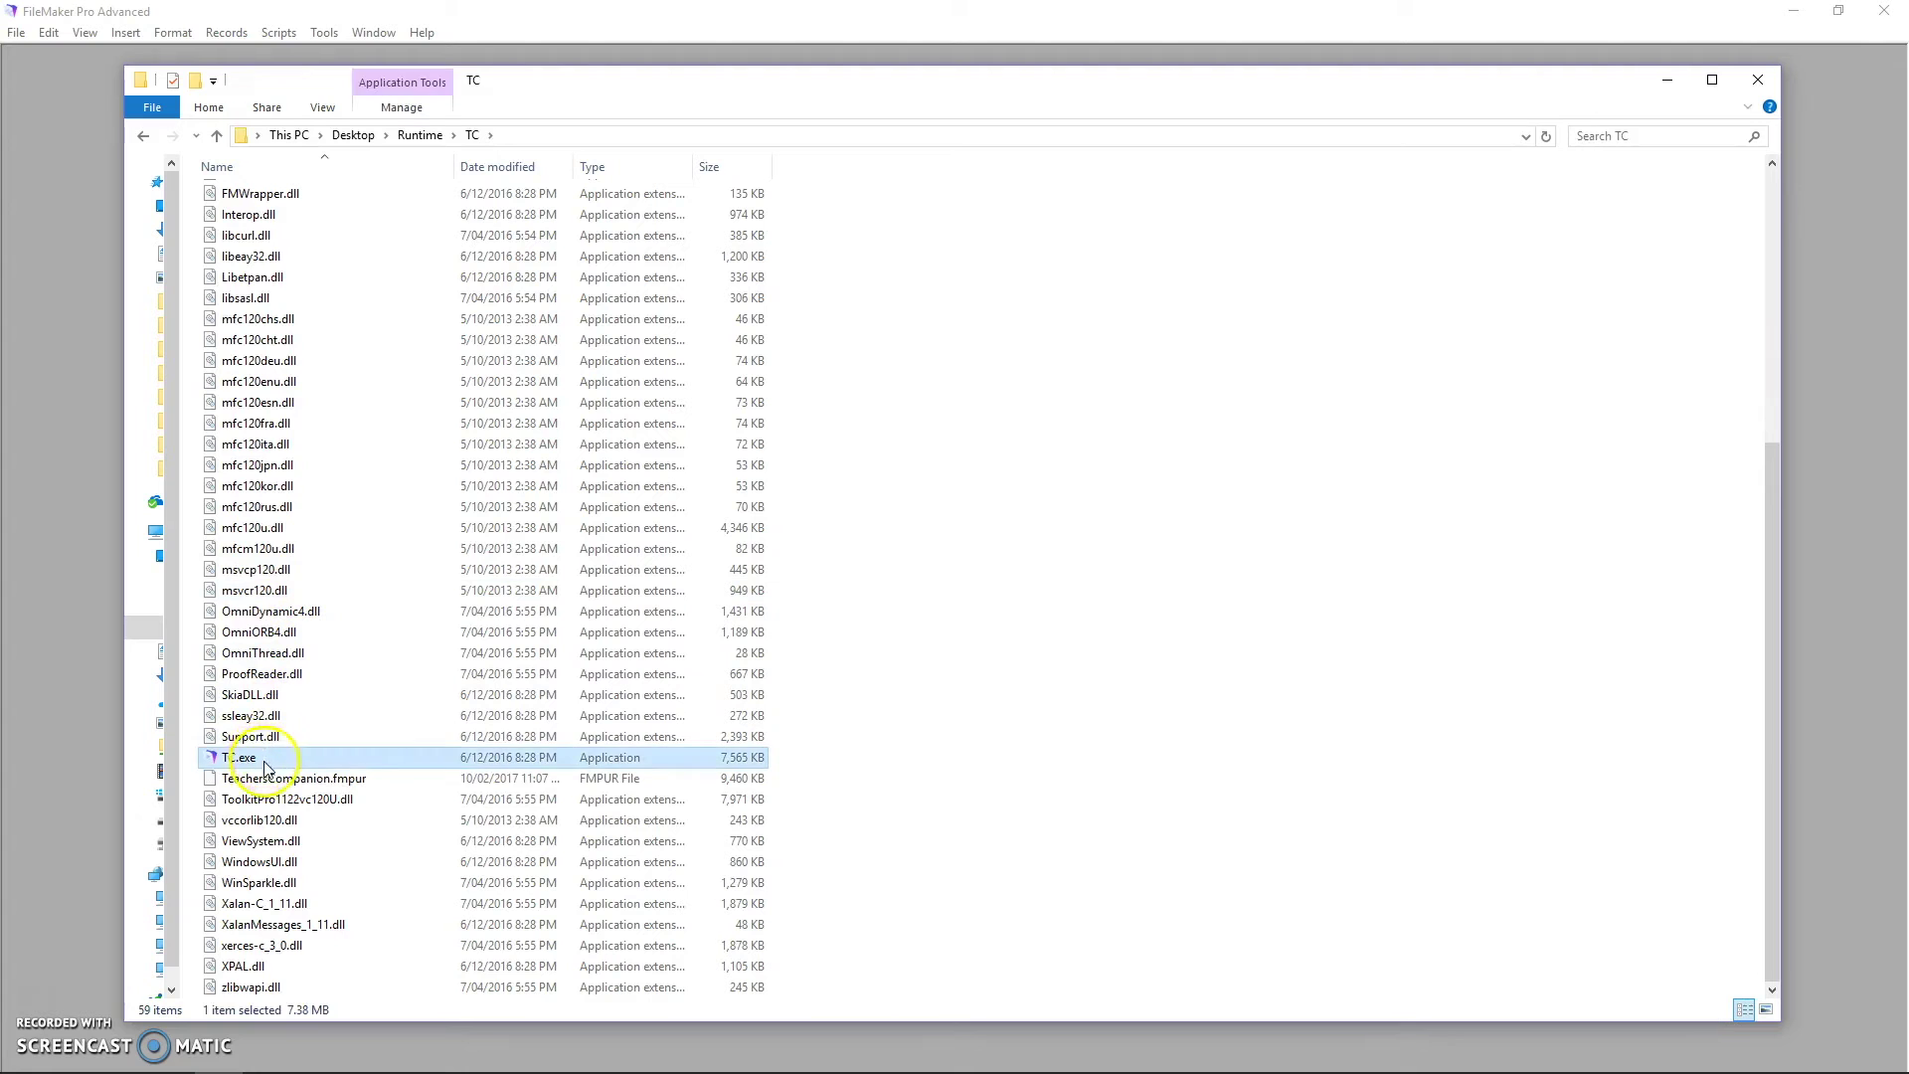
right_click(267, 779)
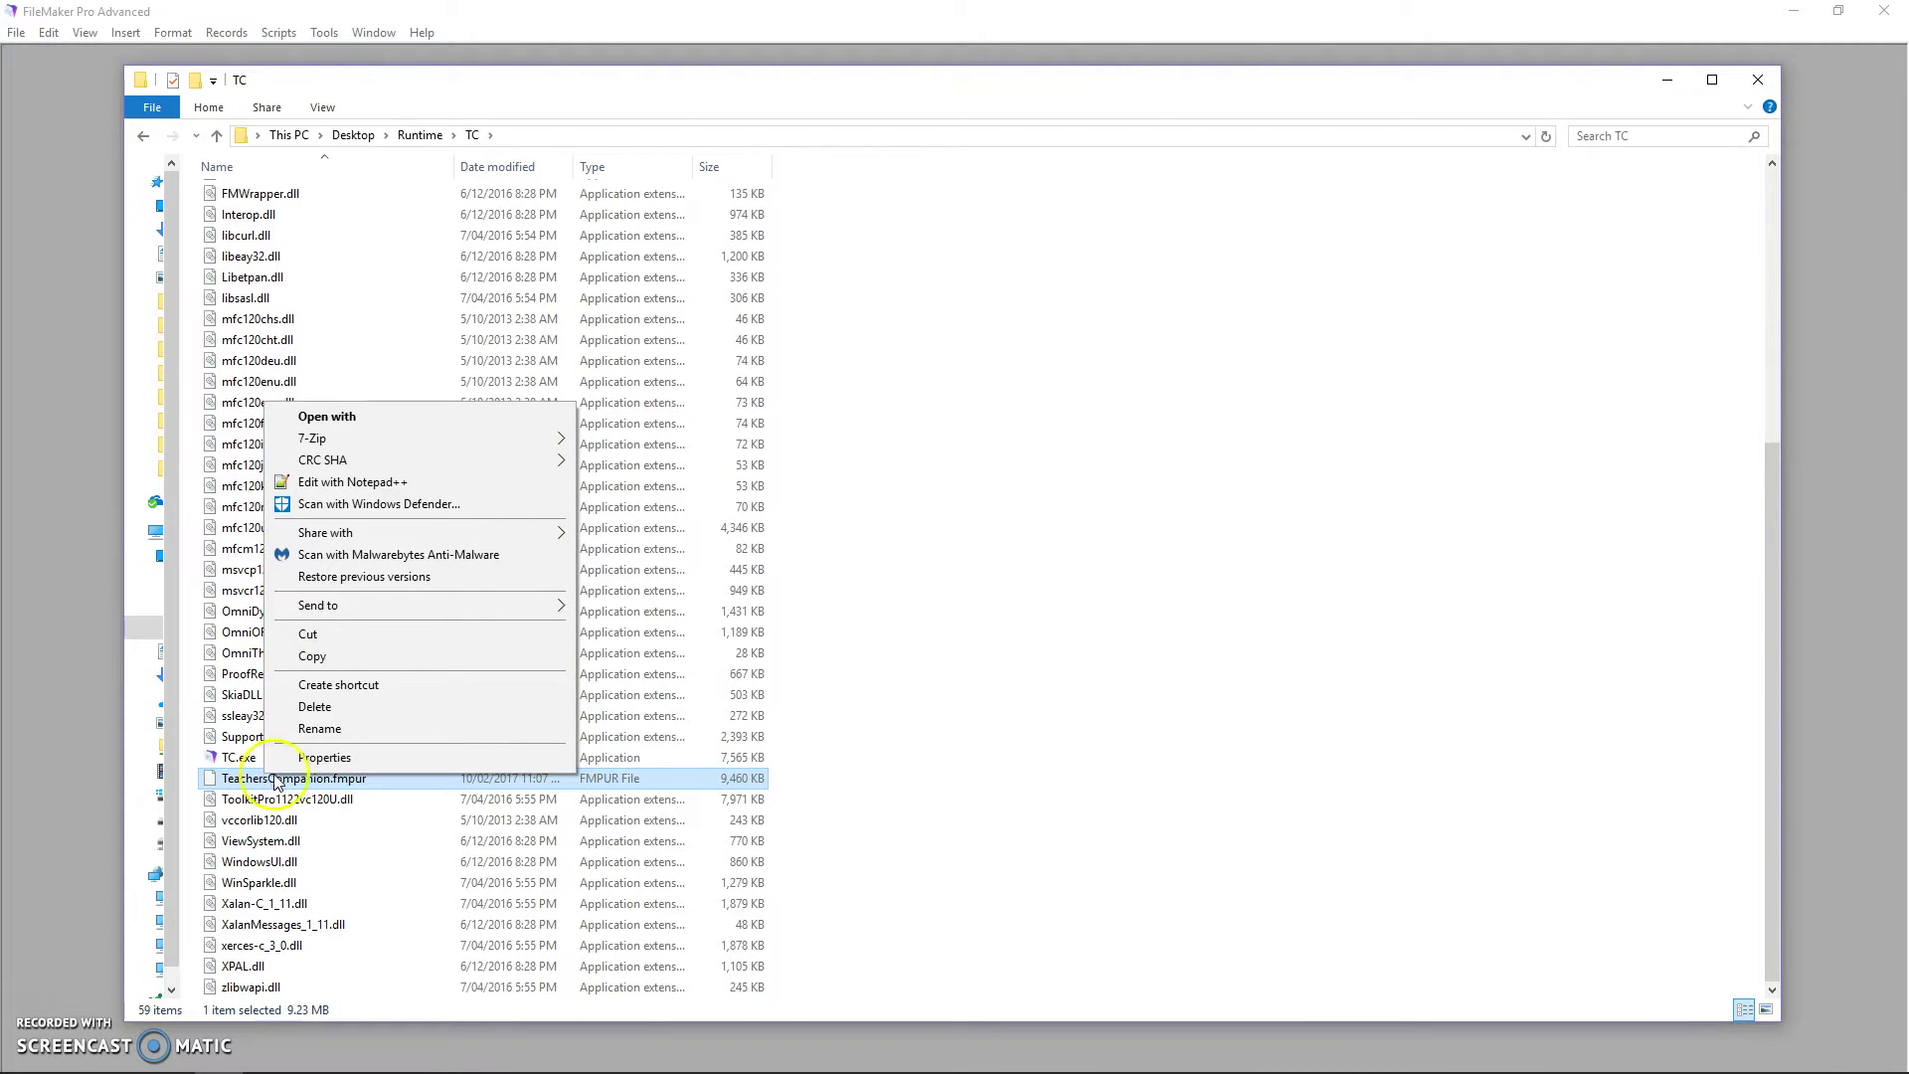
left_click(306, 760)
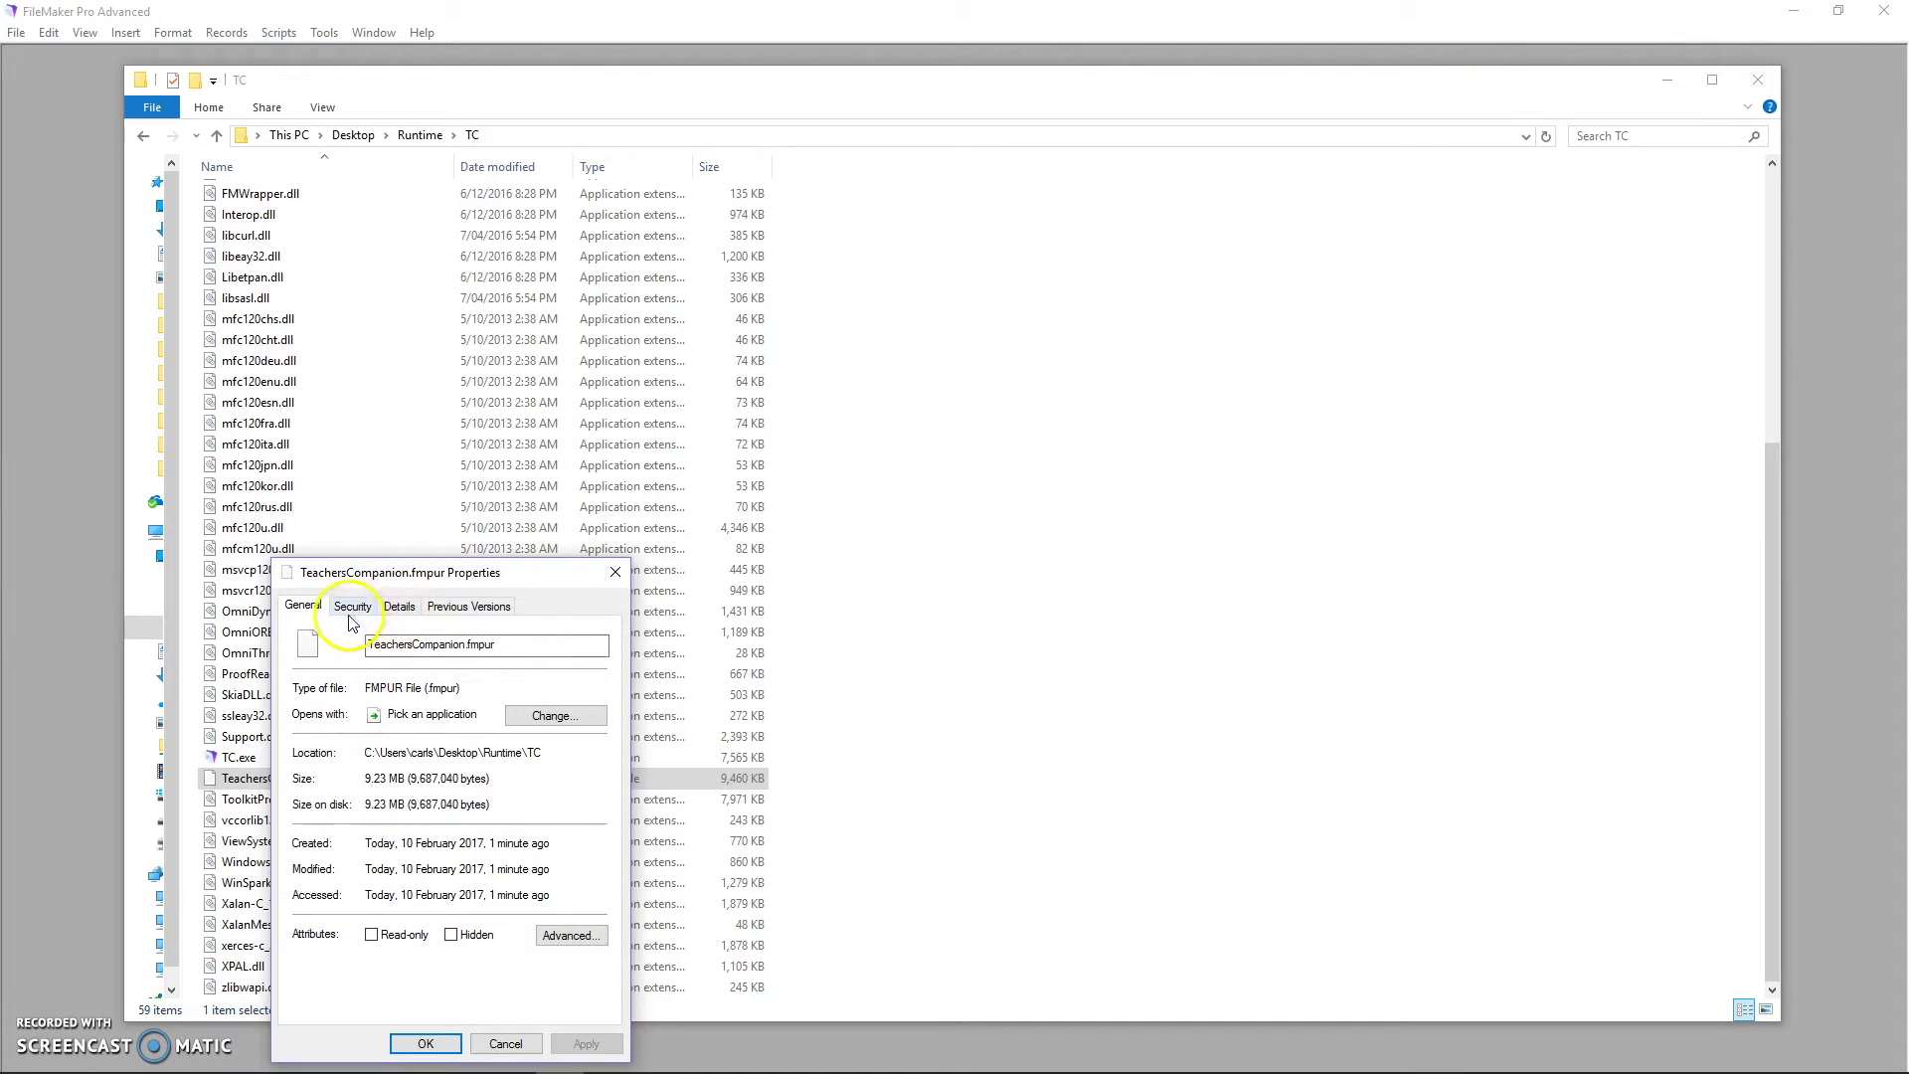
Review the file's security permissions for Administrators, then cancel without changes
left_click(353, 605)
left_click_drag(394, 561, 549, 293)
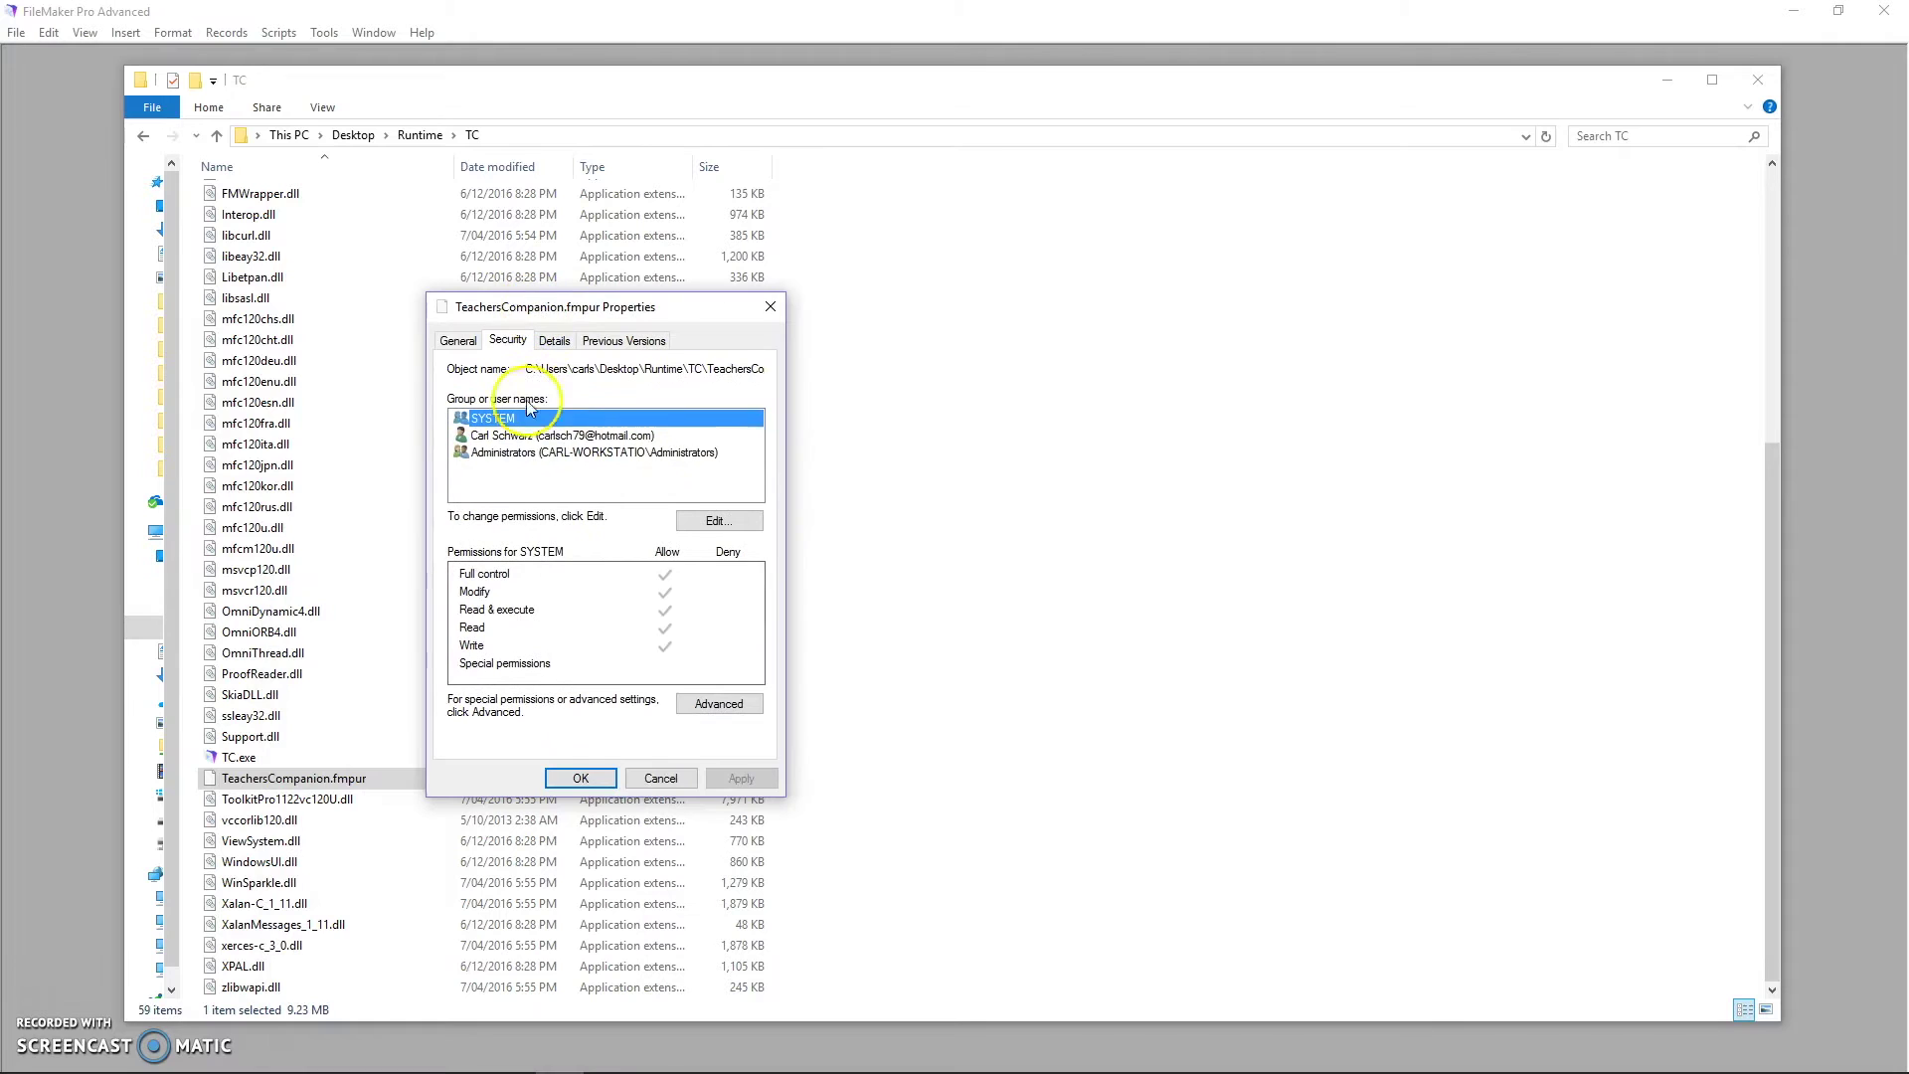
left_click(509, 455)
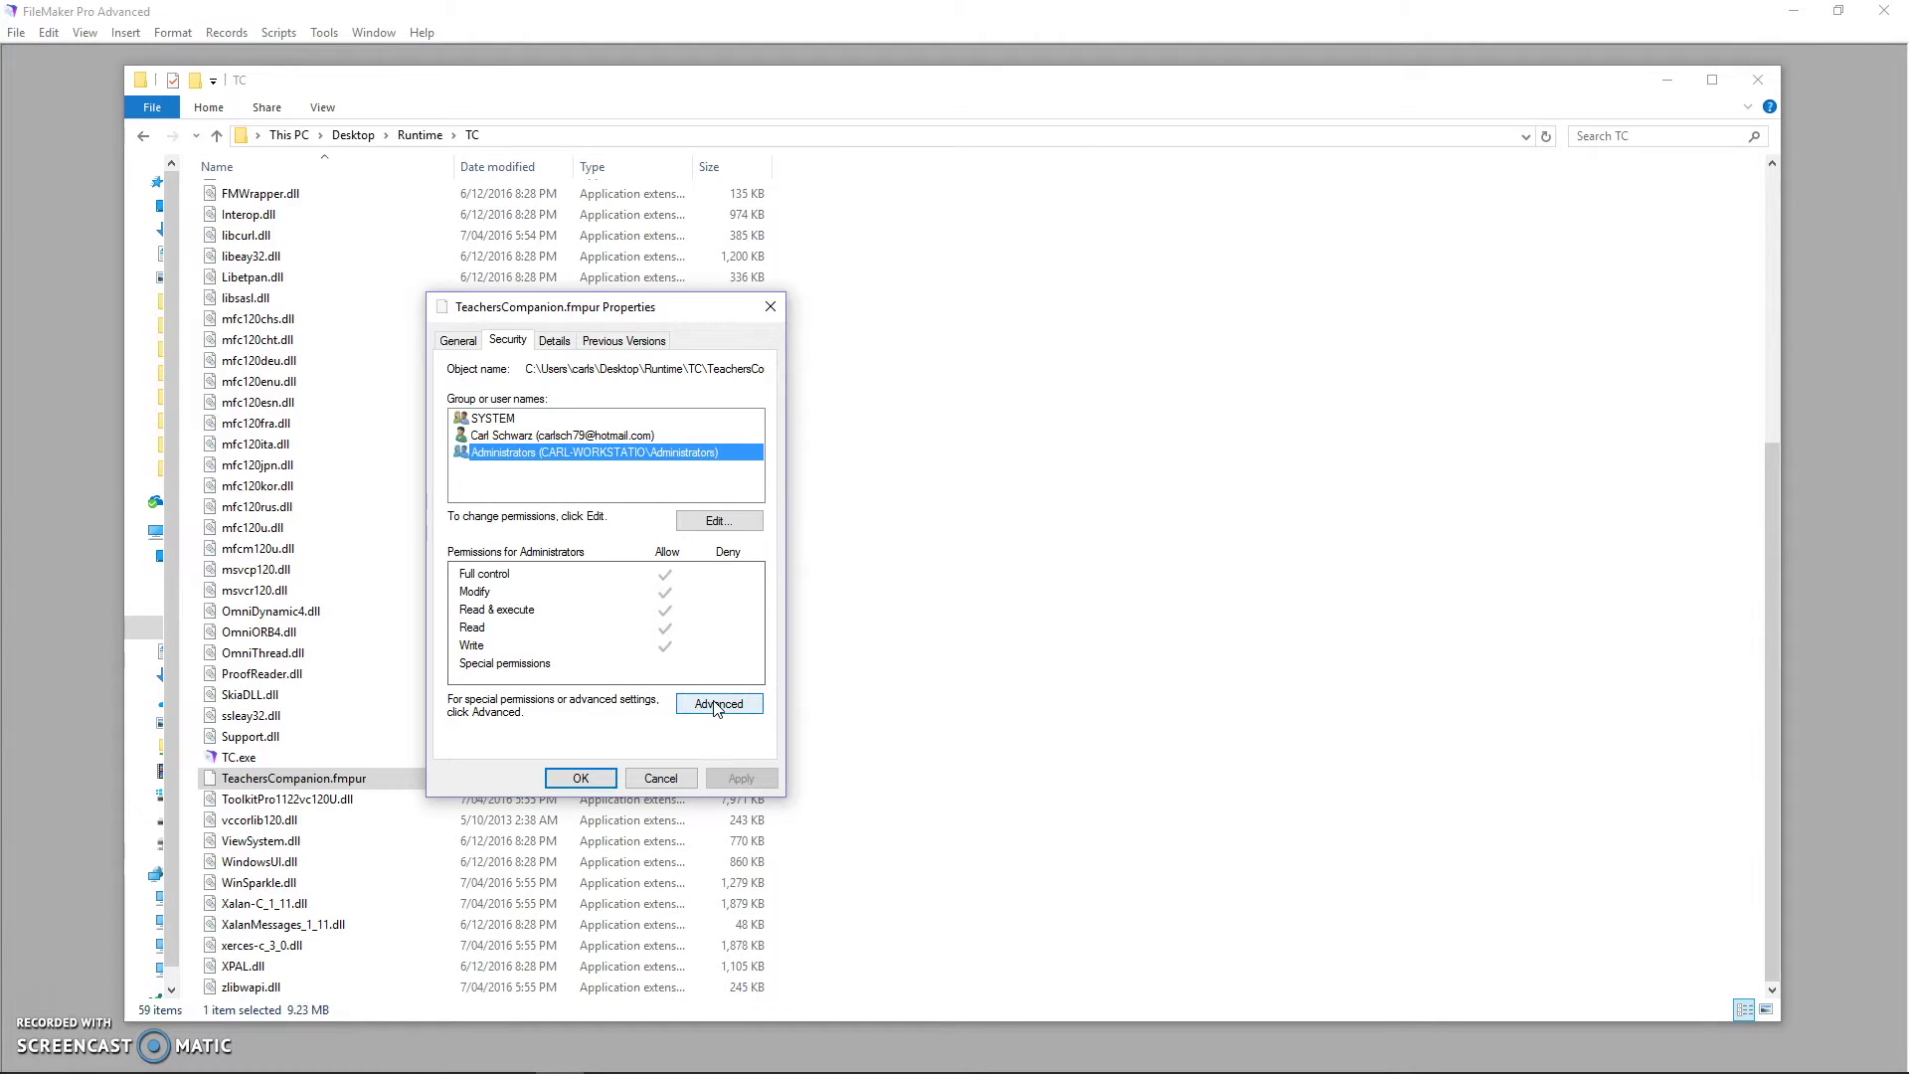
left_click(716, 520)
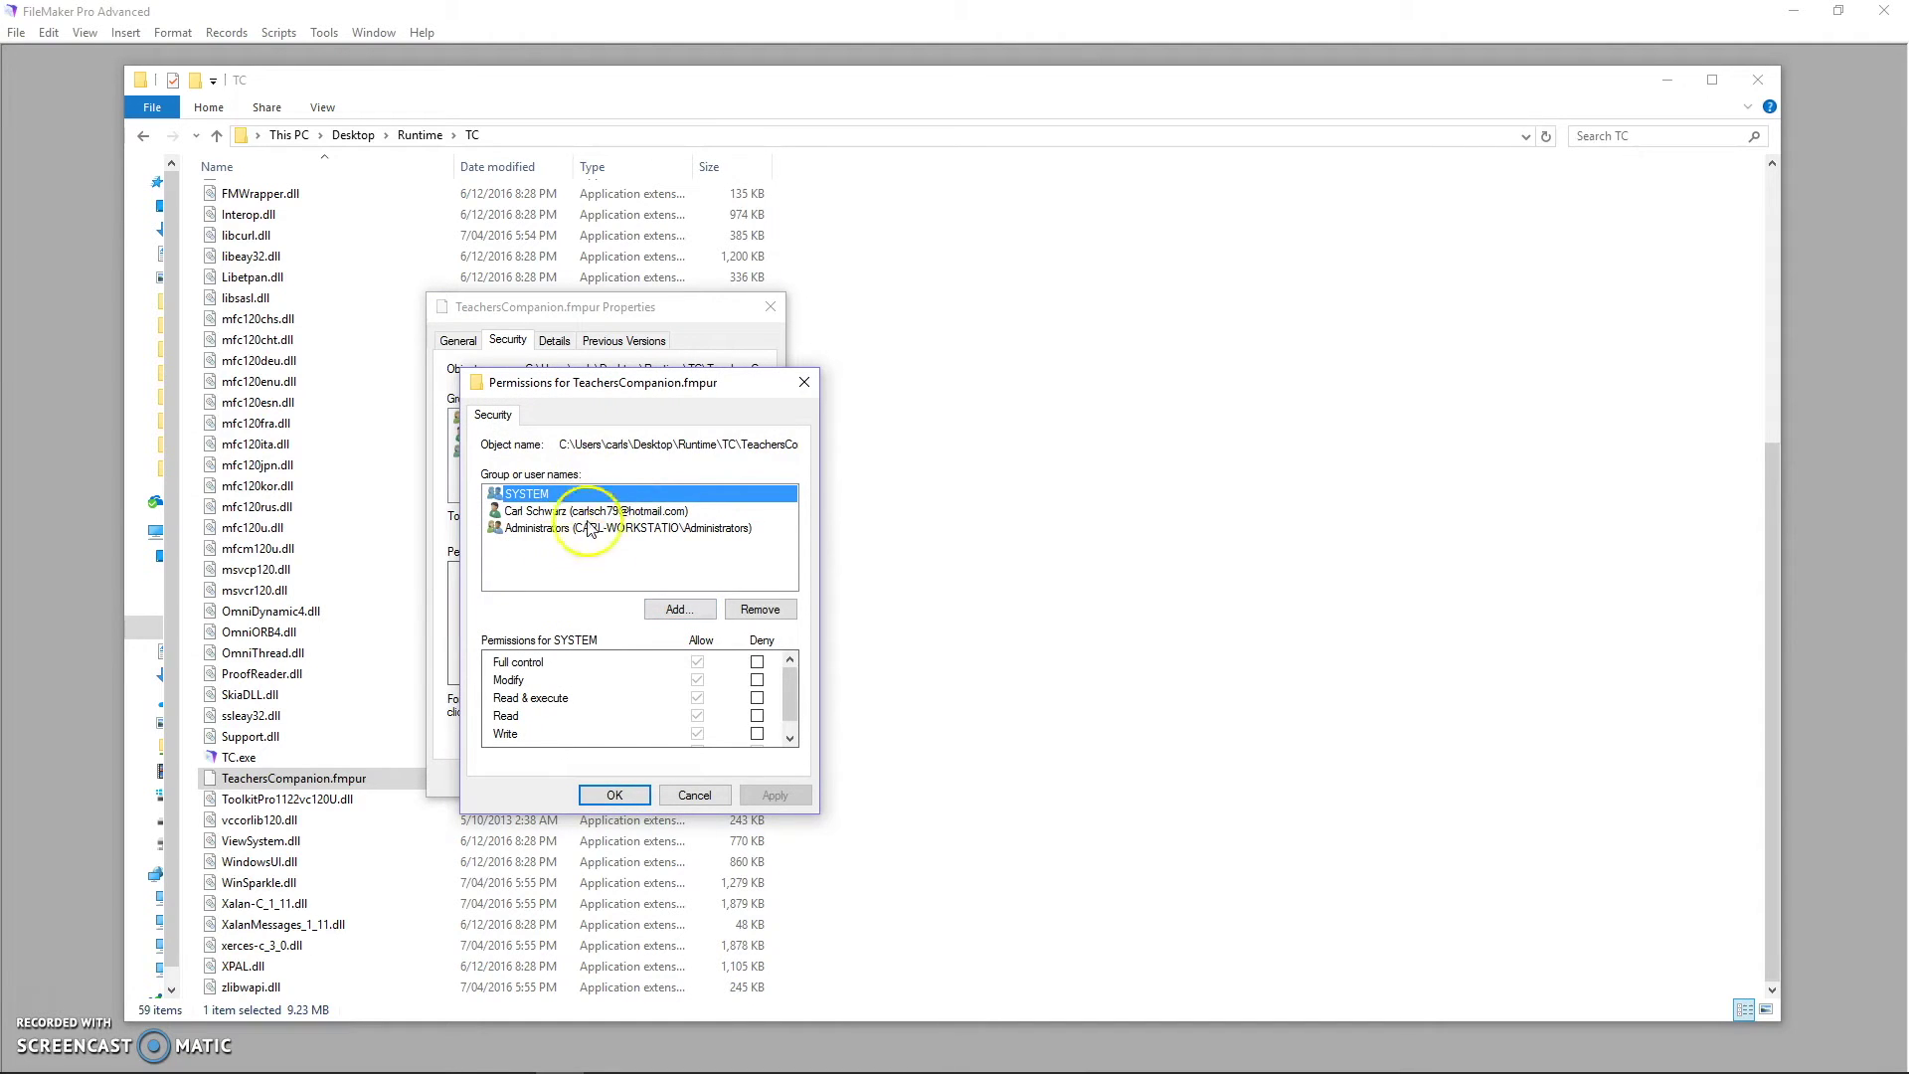
left_click(686, 795)
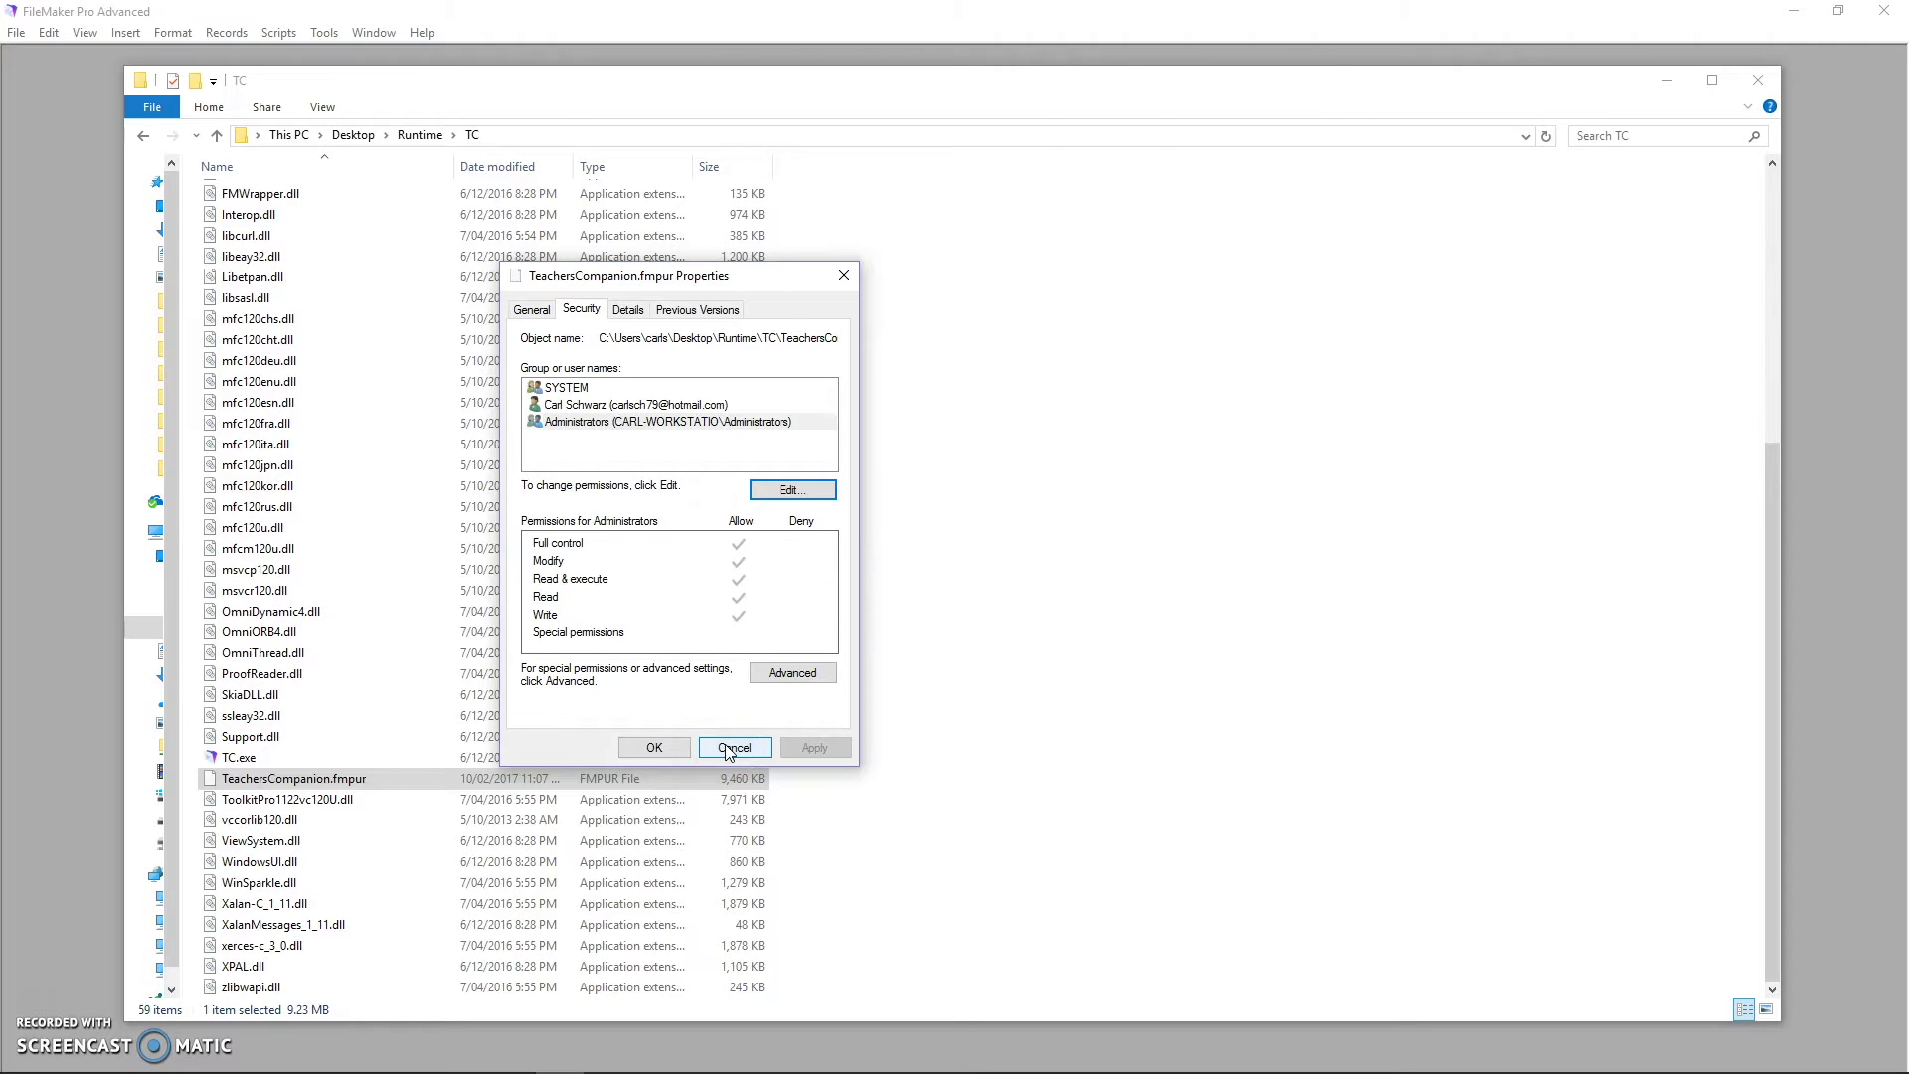
left_click(733, 749)
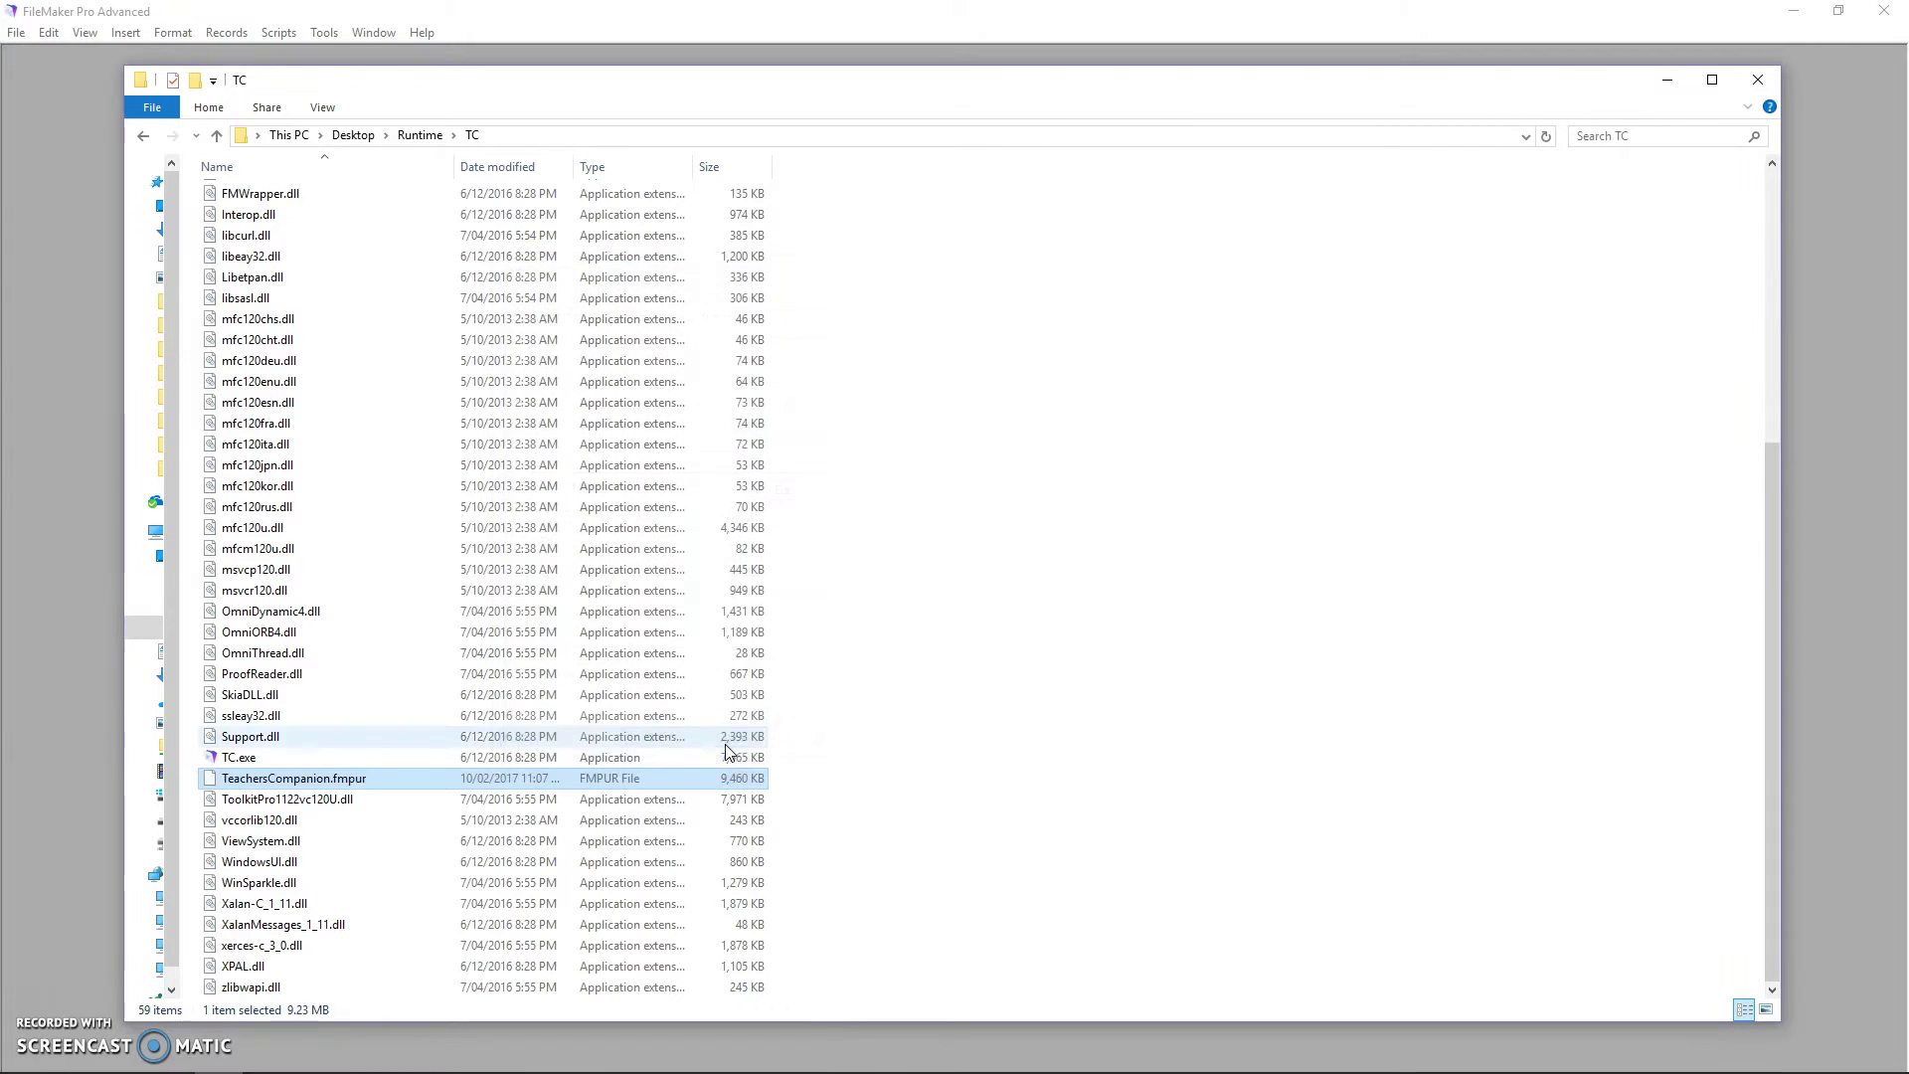
Inspect TC.exe and TeachersCompanion.fmpur in the TC folder listing
left_click(318, 757)
left_click(296, 779)
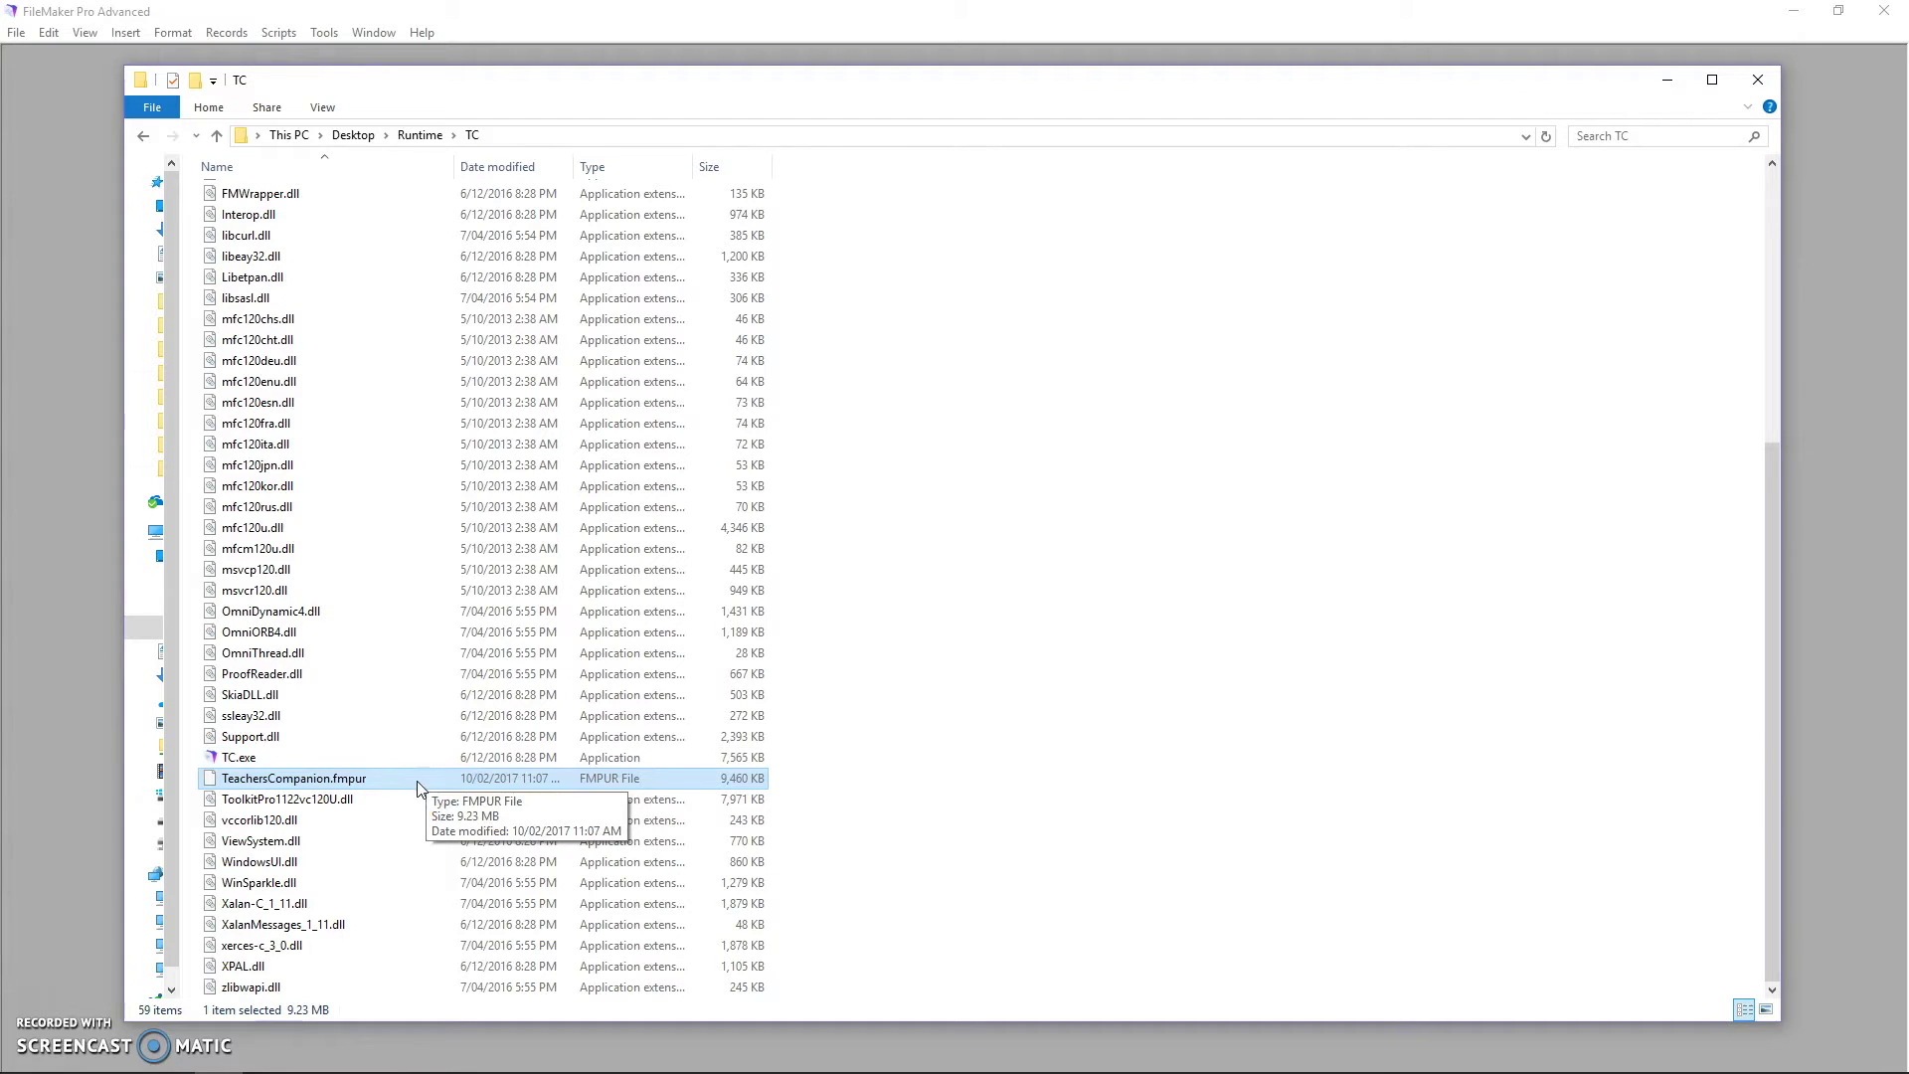
left_click(343, 774)
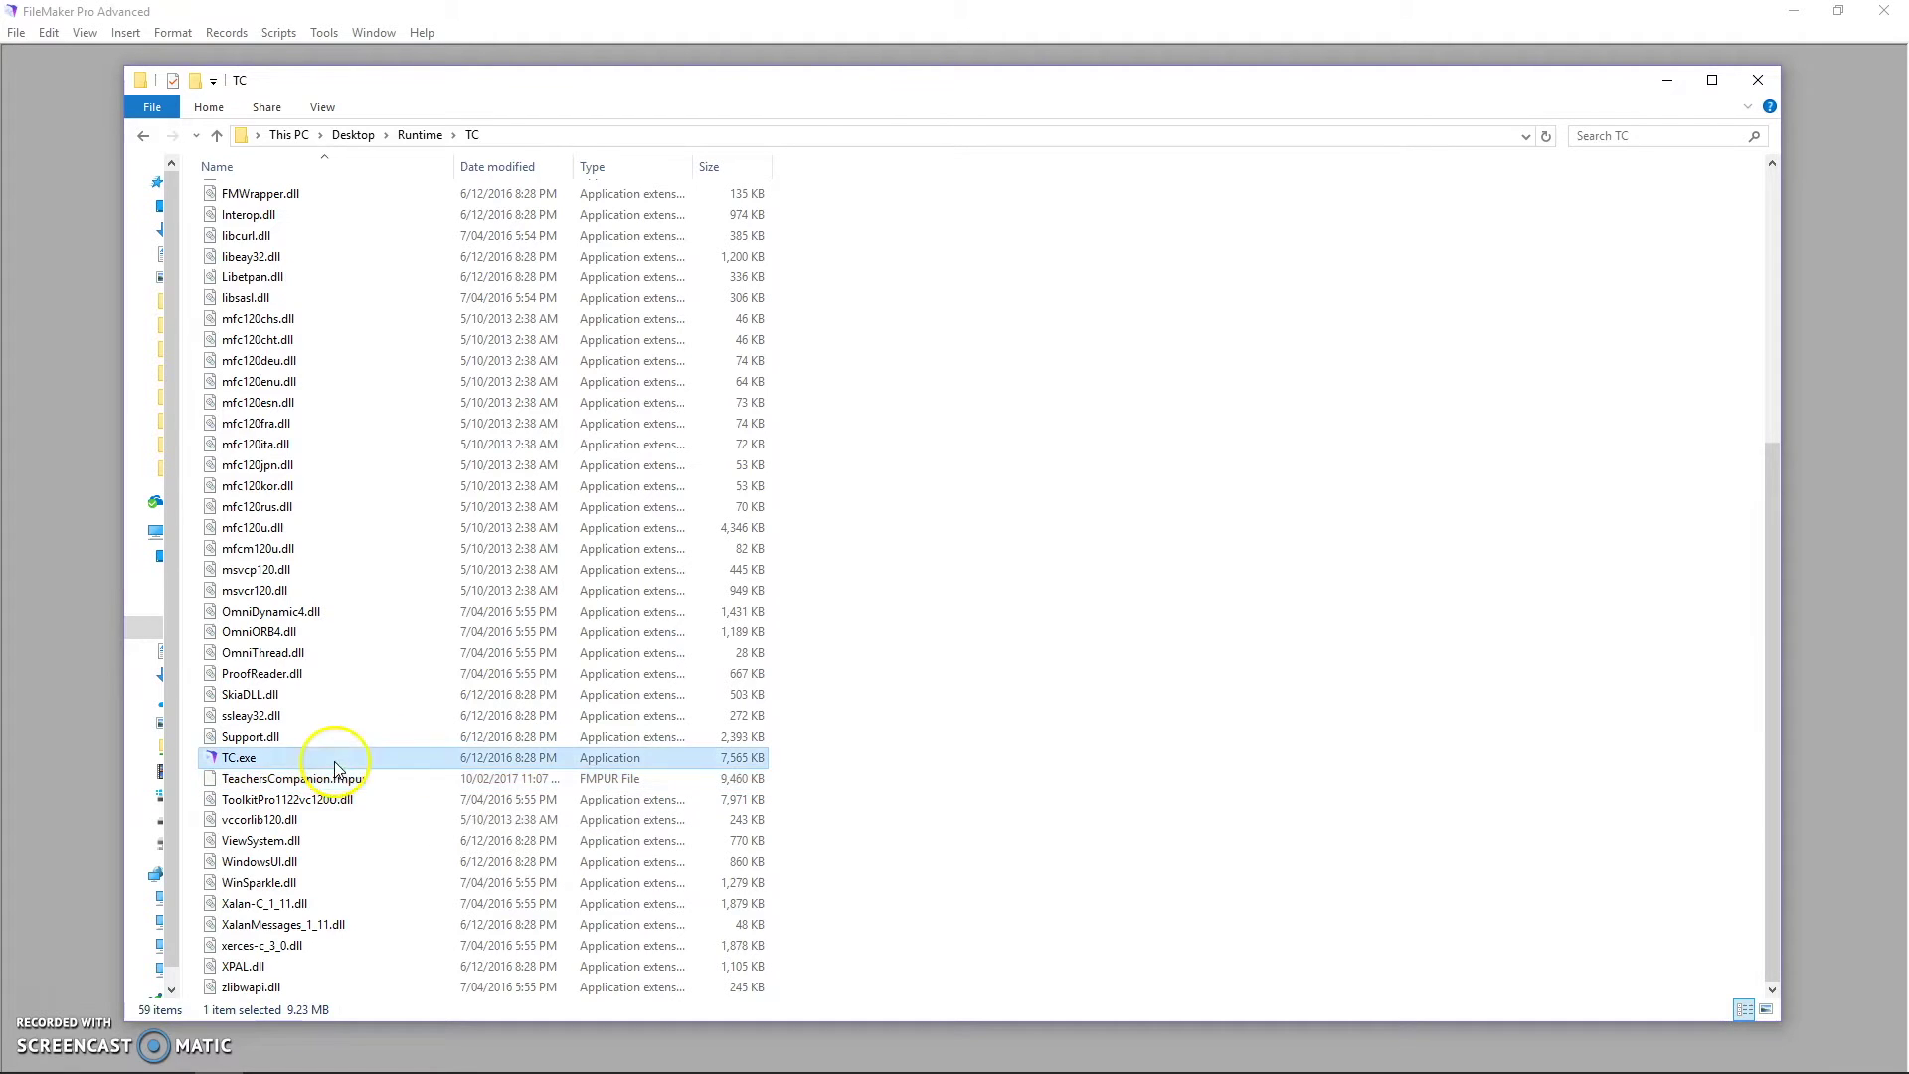
left_click(375, 761)
left_click(382, 772)
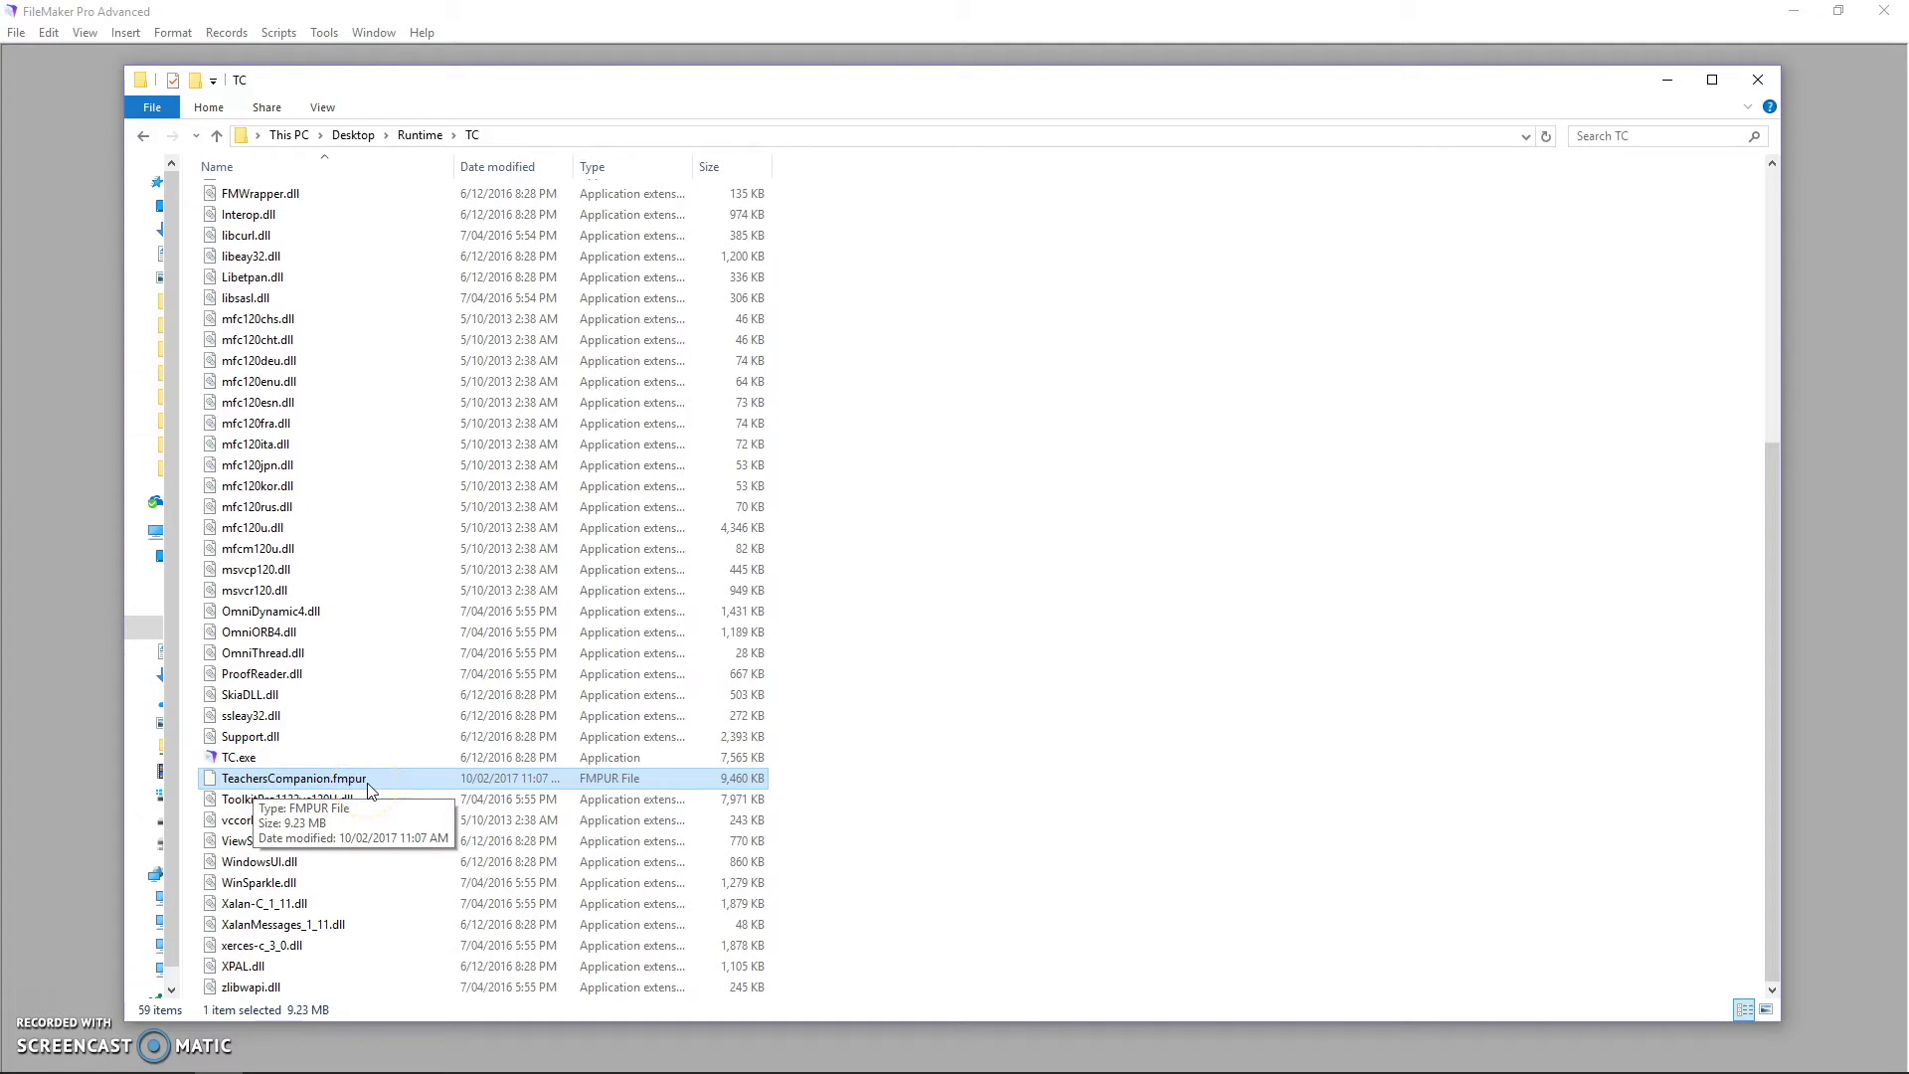
Back in Runtime, compress the TC folder into a TC.zip archive
key("BackSpace")
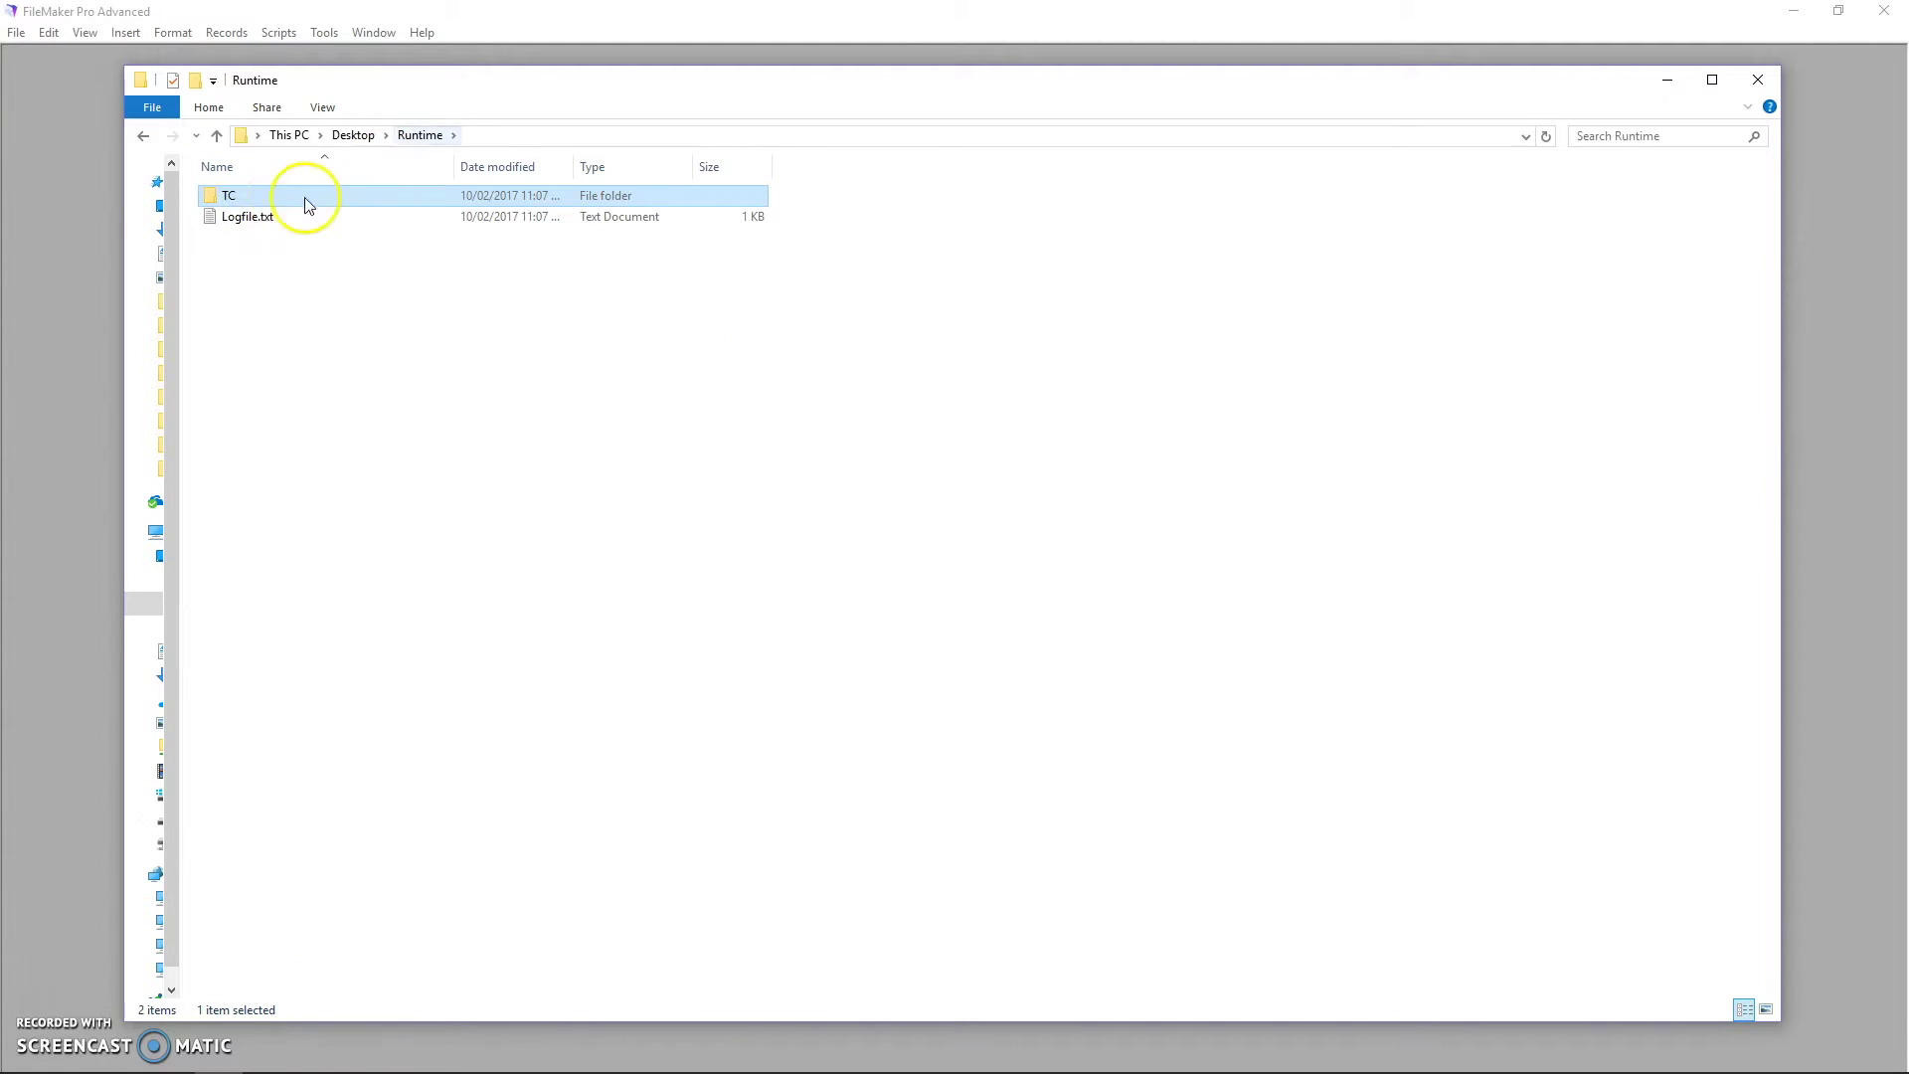
right_click(246, 199)
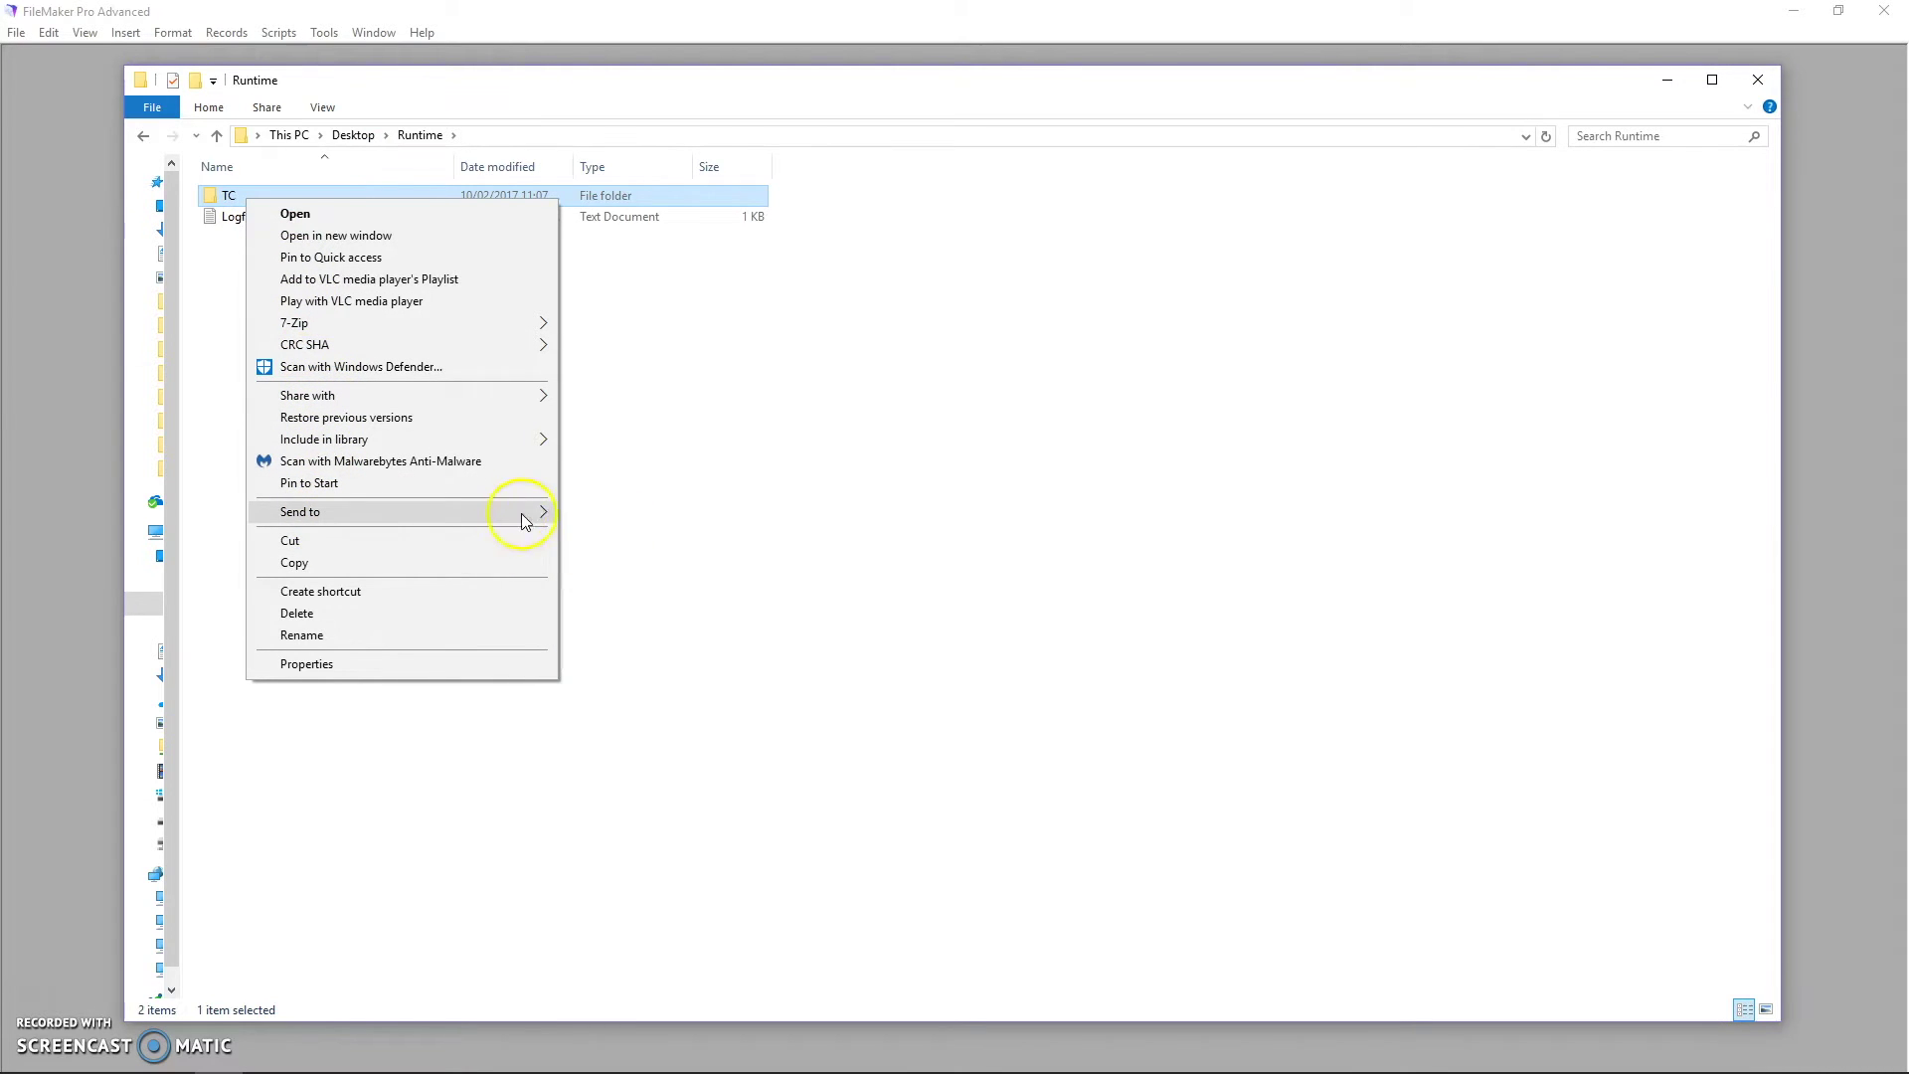
mouse_move(522, 511)
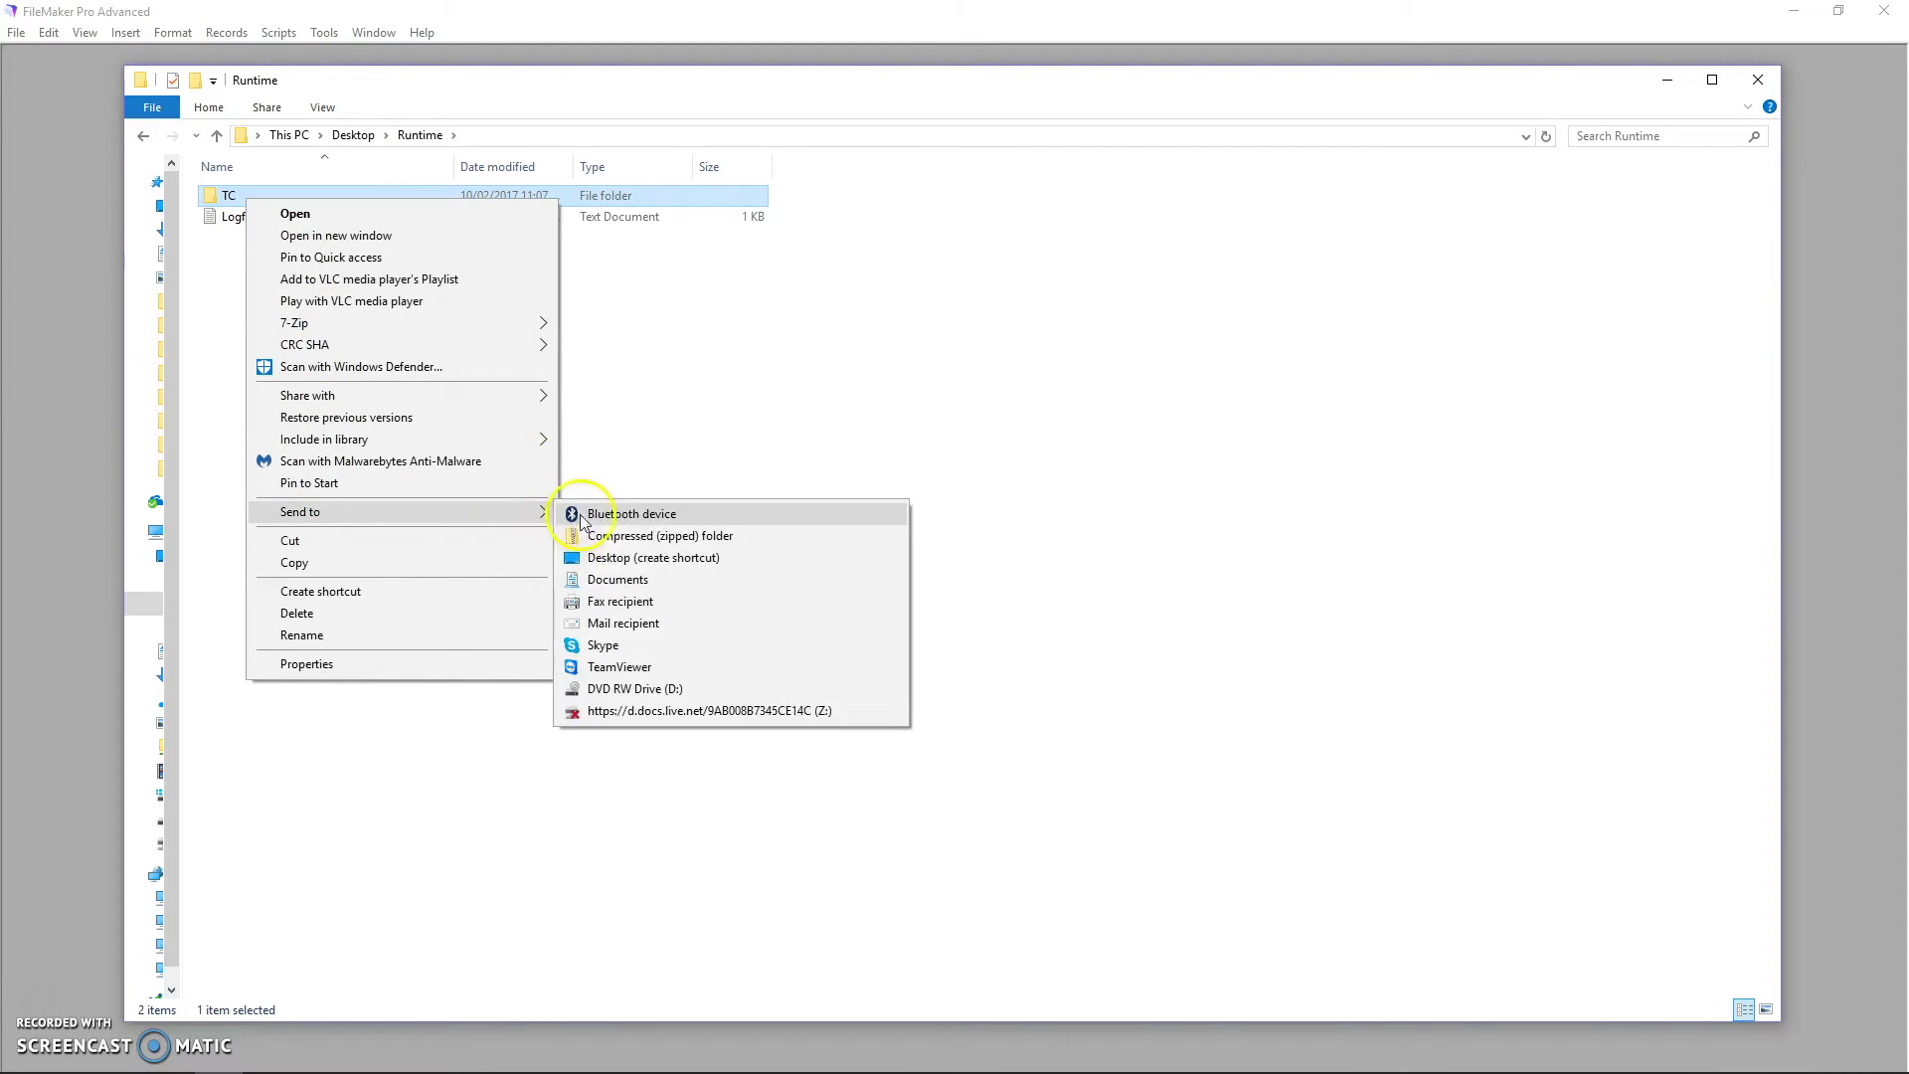
left_click(638, 539)
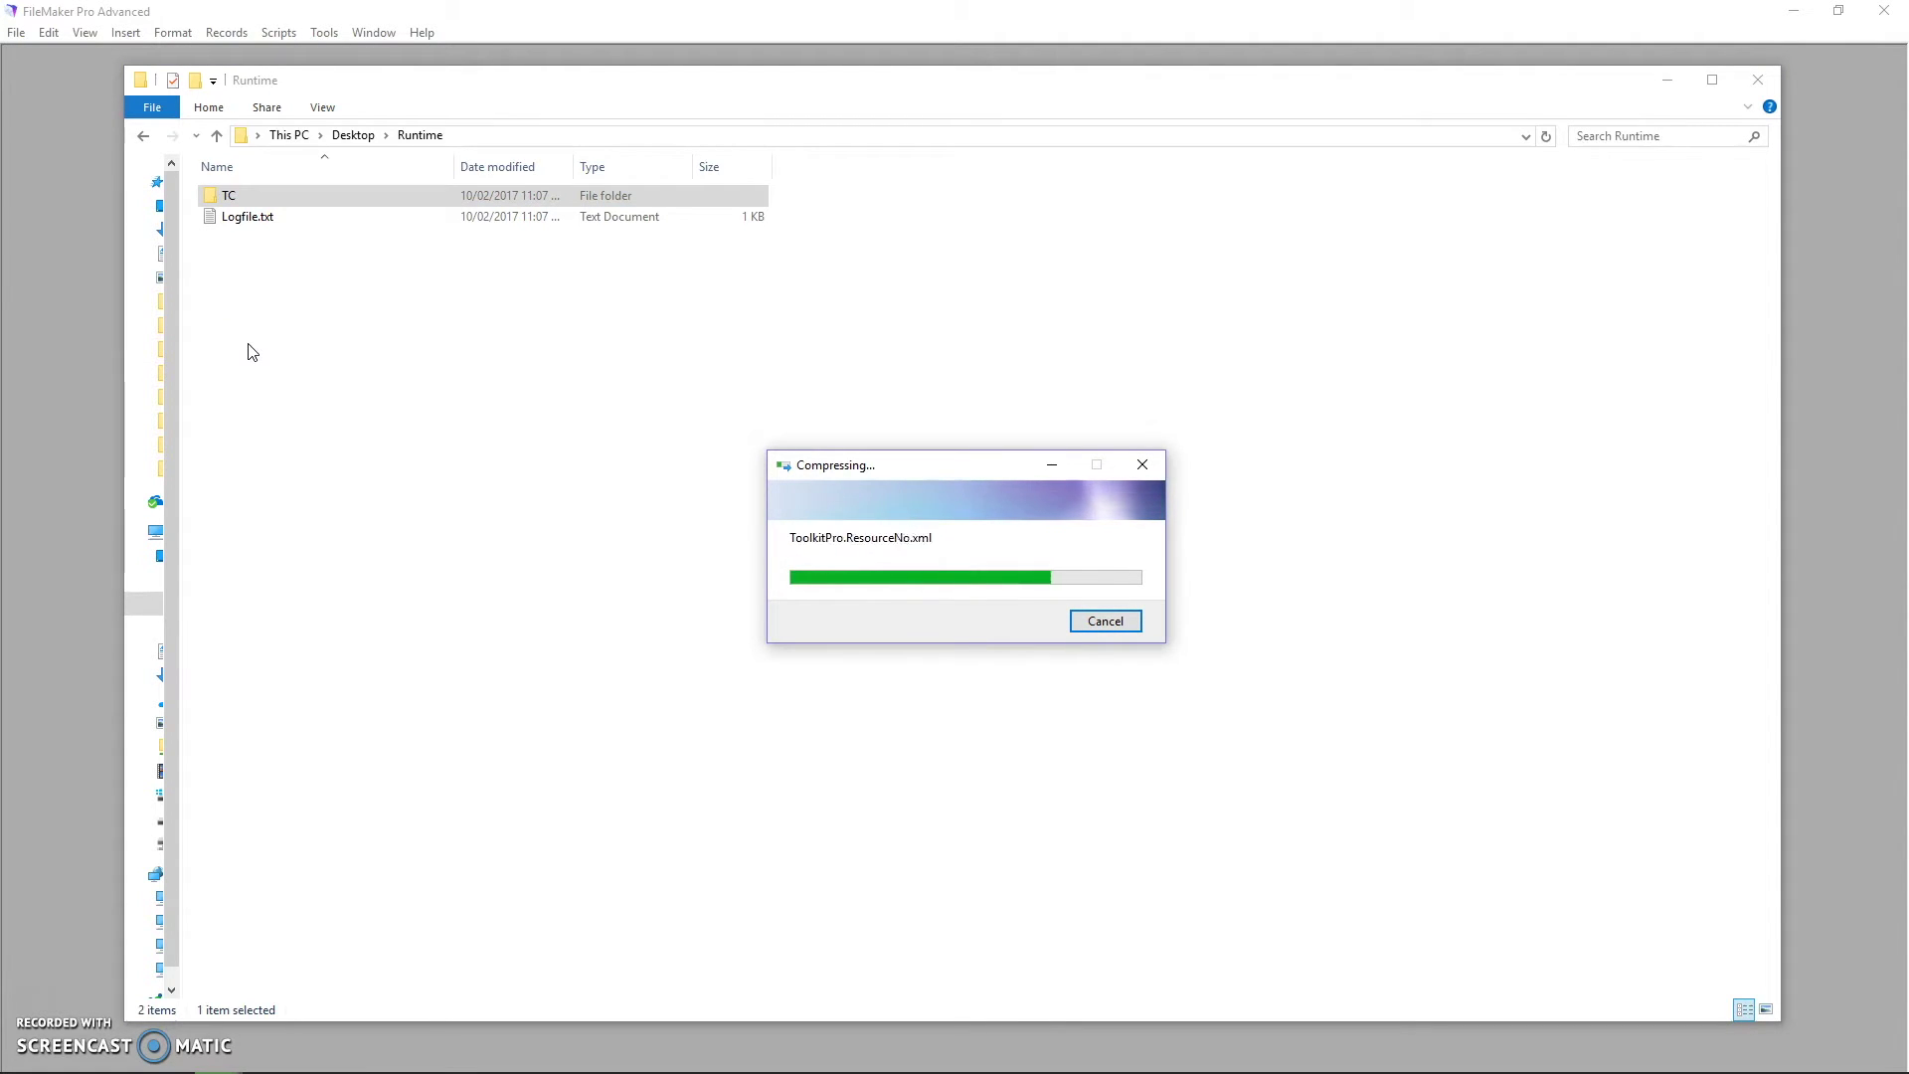
left_click(248, 314)
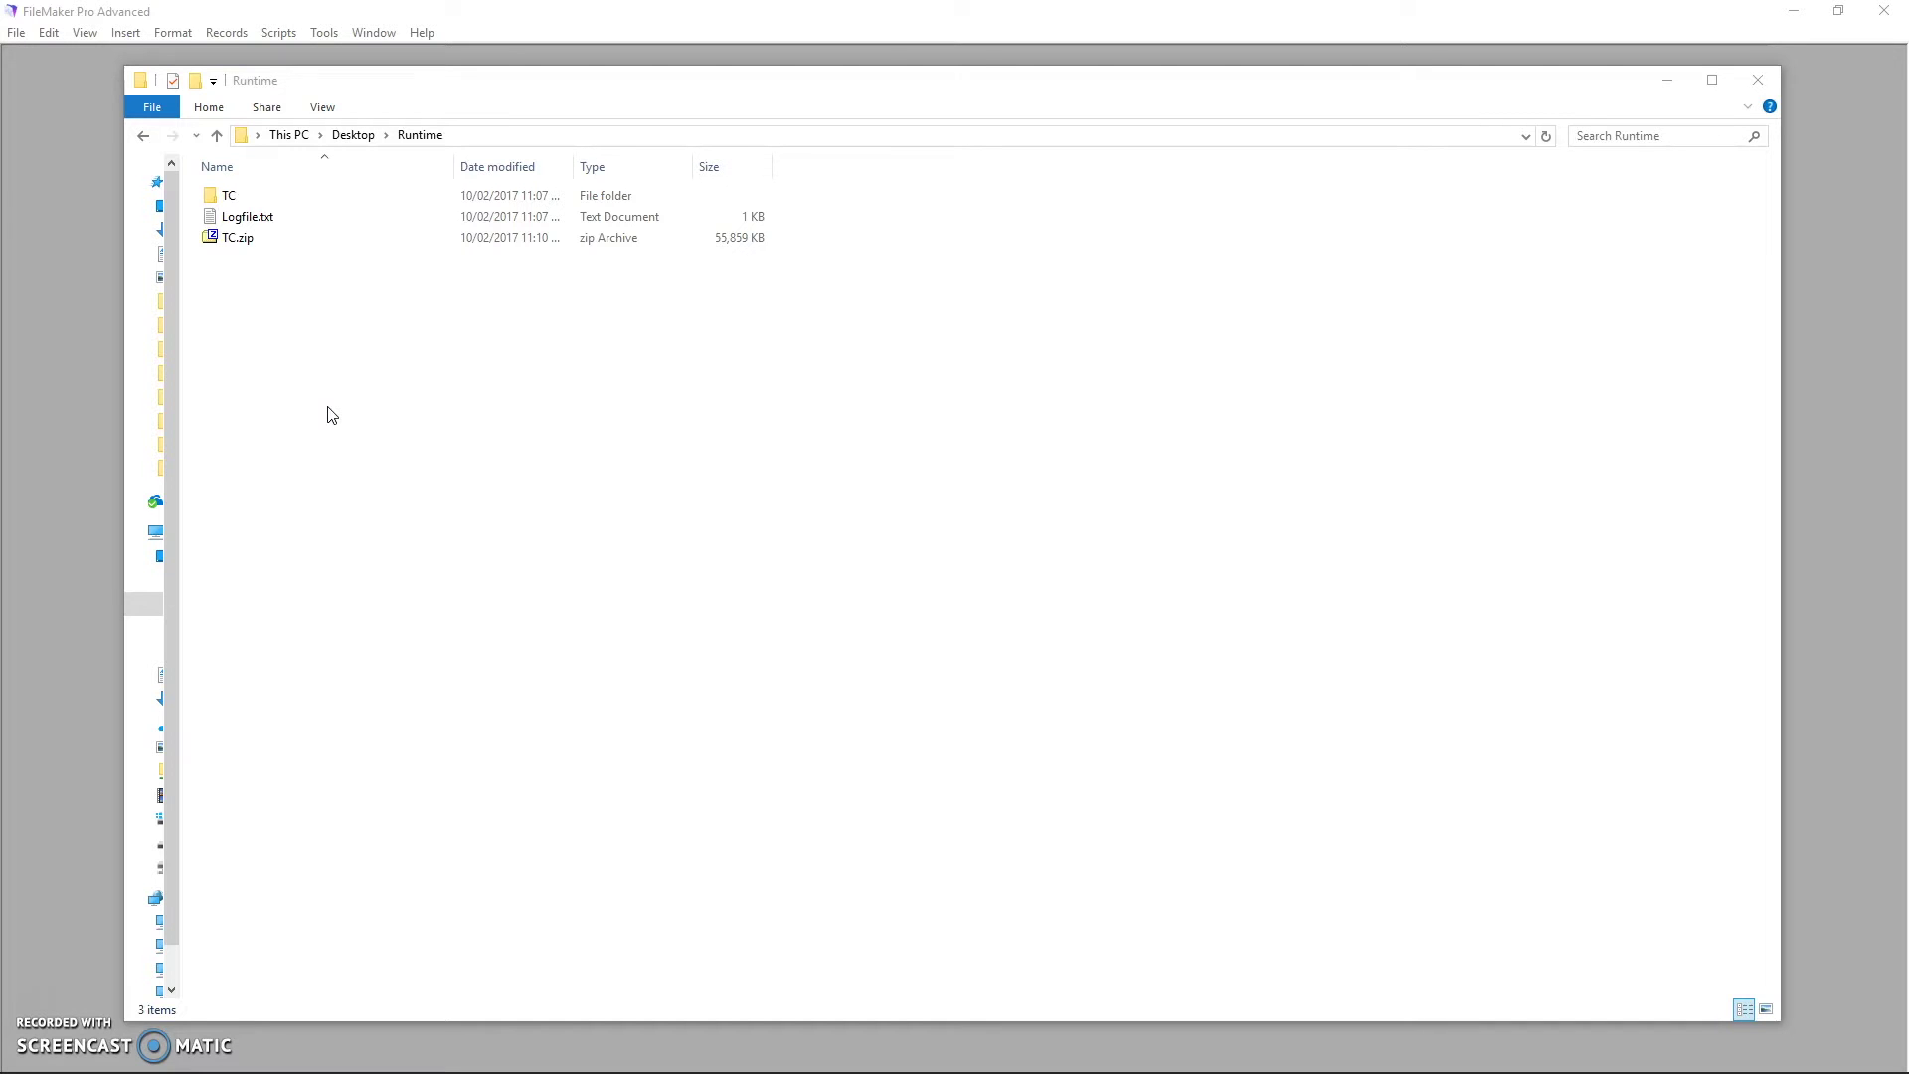
left_click(371, 353)
Position the Inno Setup Compiler window beside the Runtime folder and focus its empty script
left_click_drag(660, 170, 817, 121)
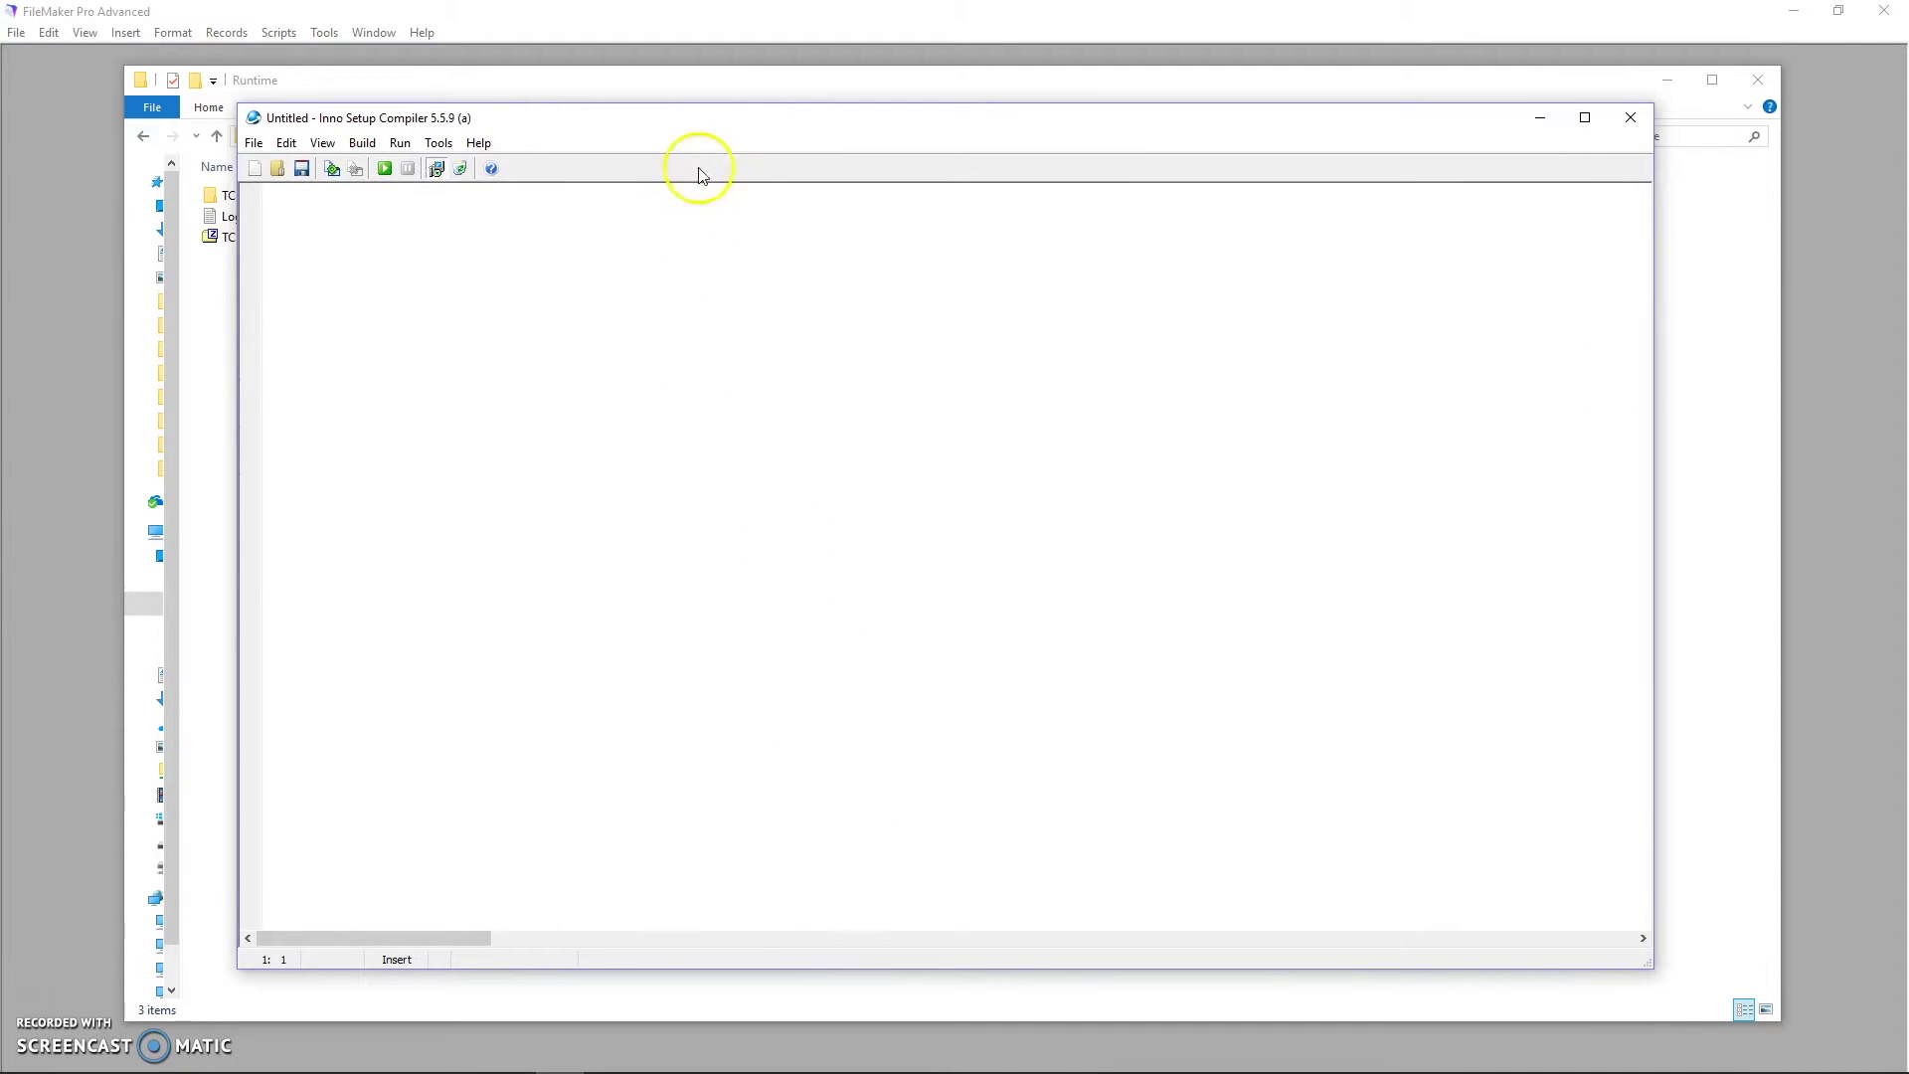
left_click_drag(700, 127, 799, 125)
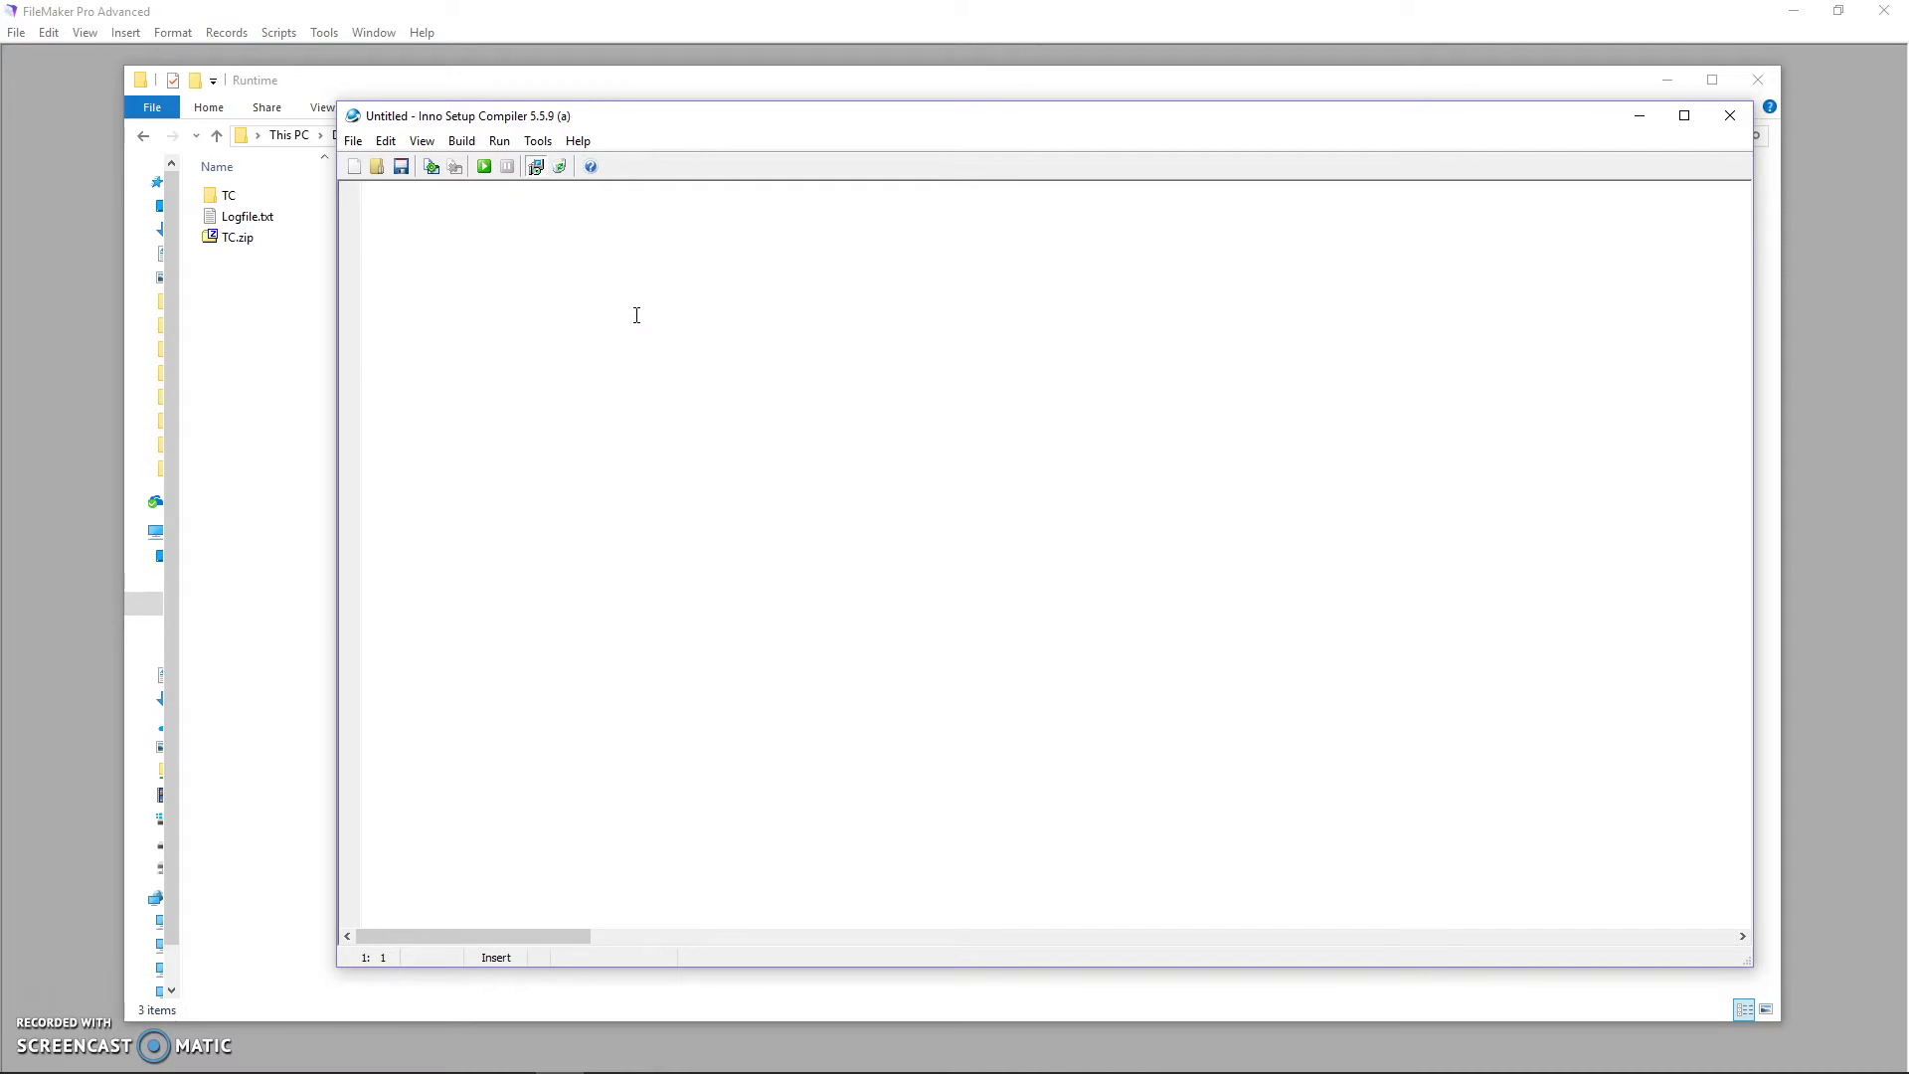
left_click(583, 368)
left_click_drag(610, 116, 693, 109)
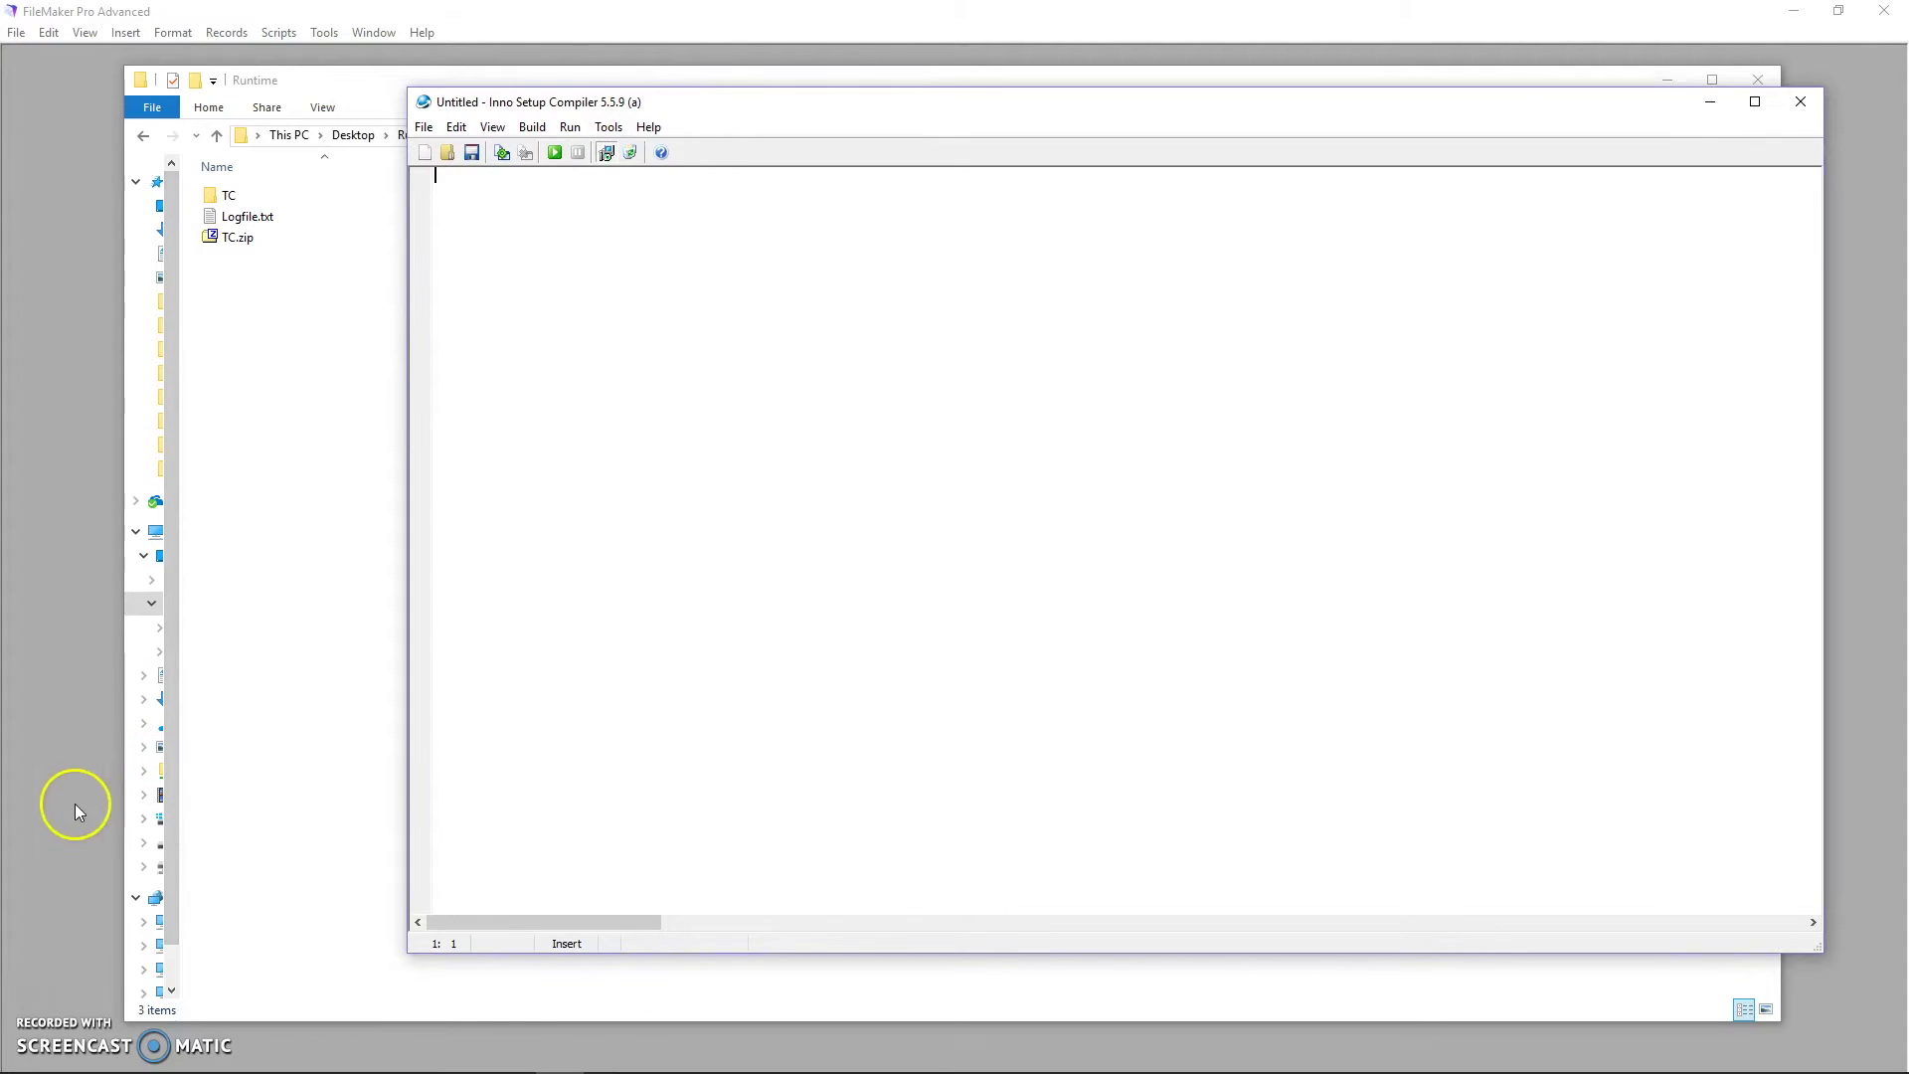
Switch to the GoDaddy code-signing certificates page in the browser
key("alt+Tab")
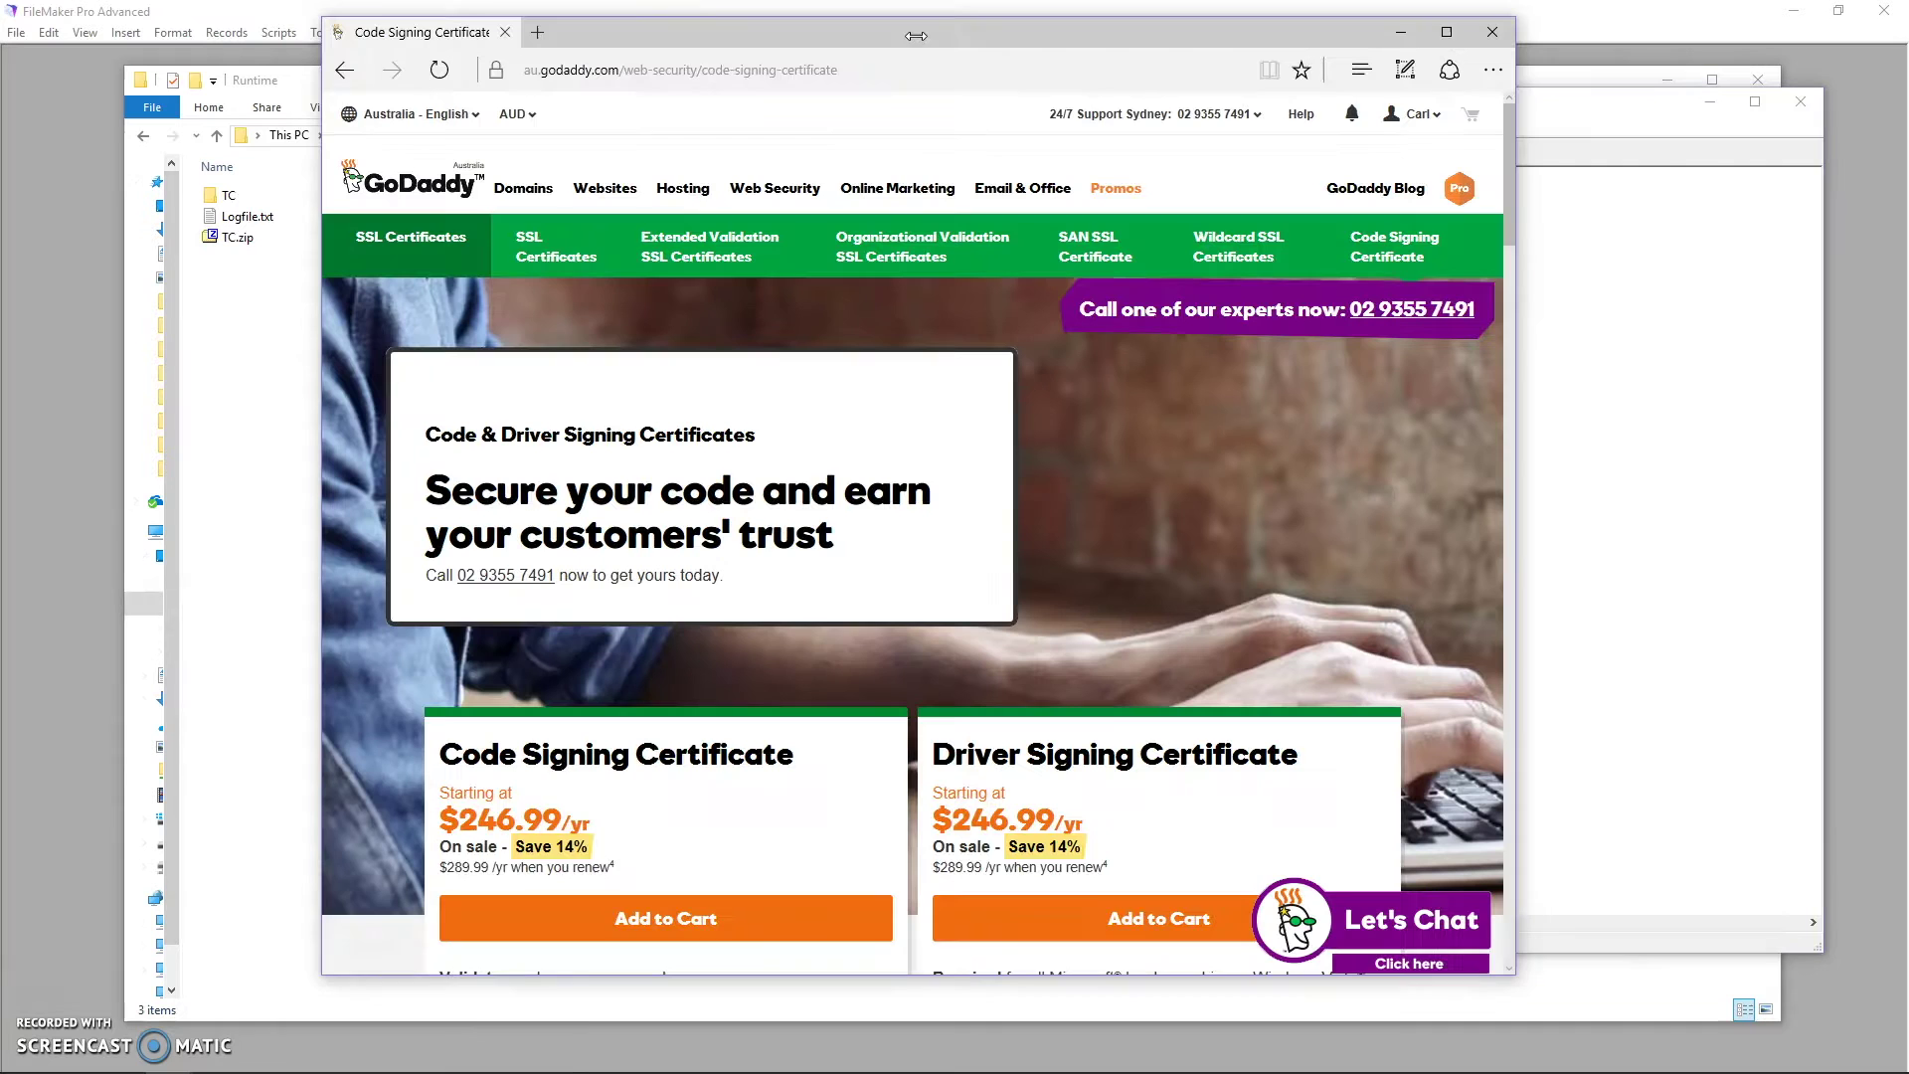
left_click_drag(914, 35, 949, 45)
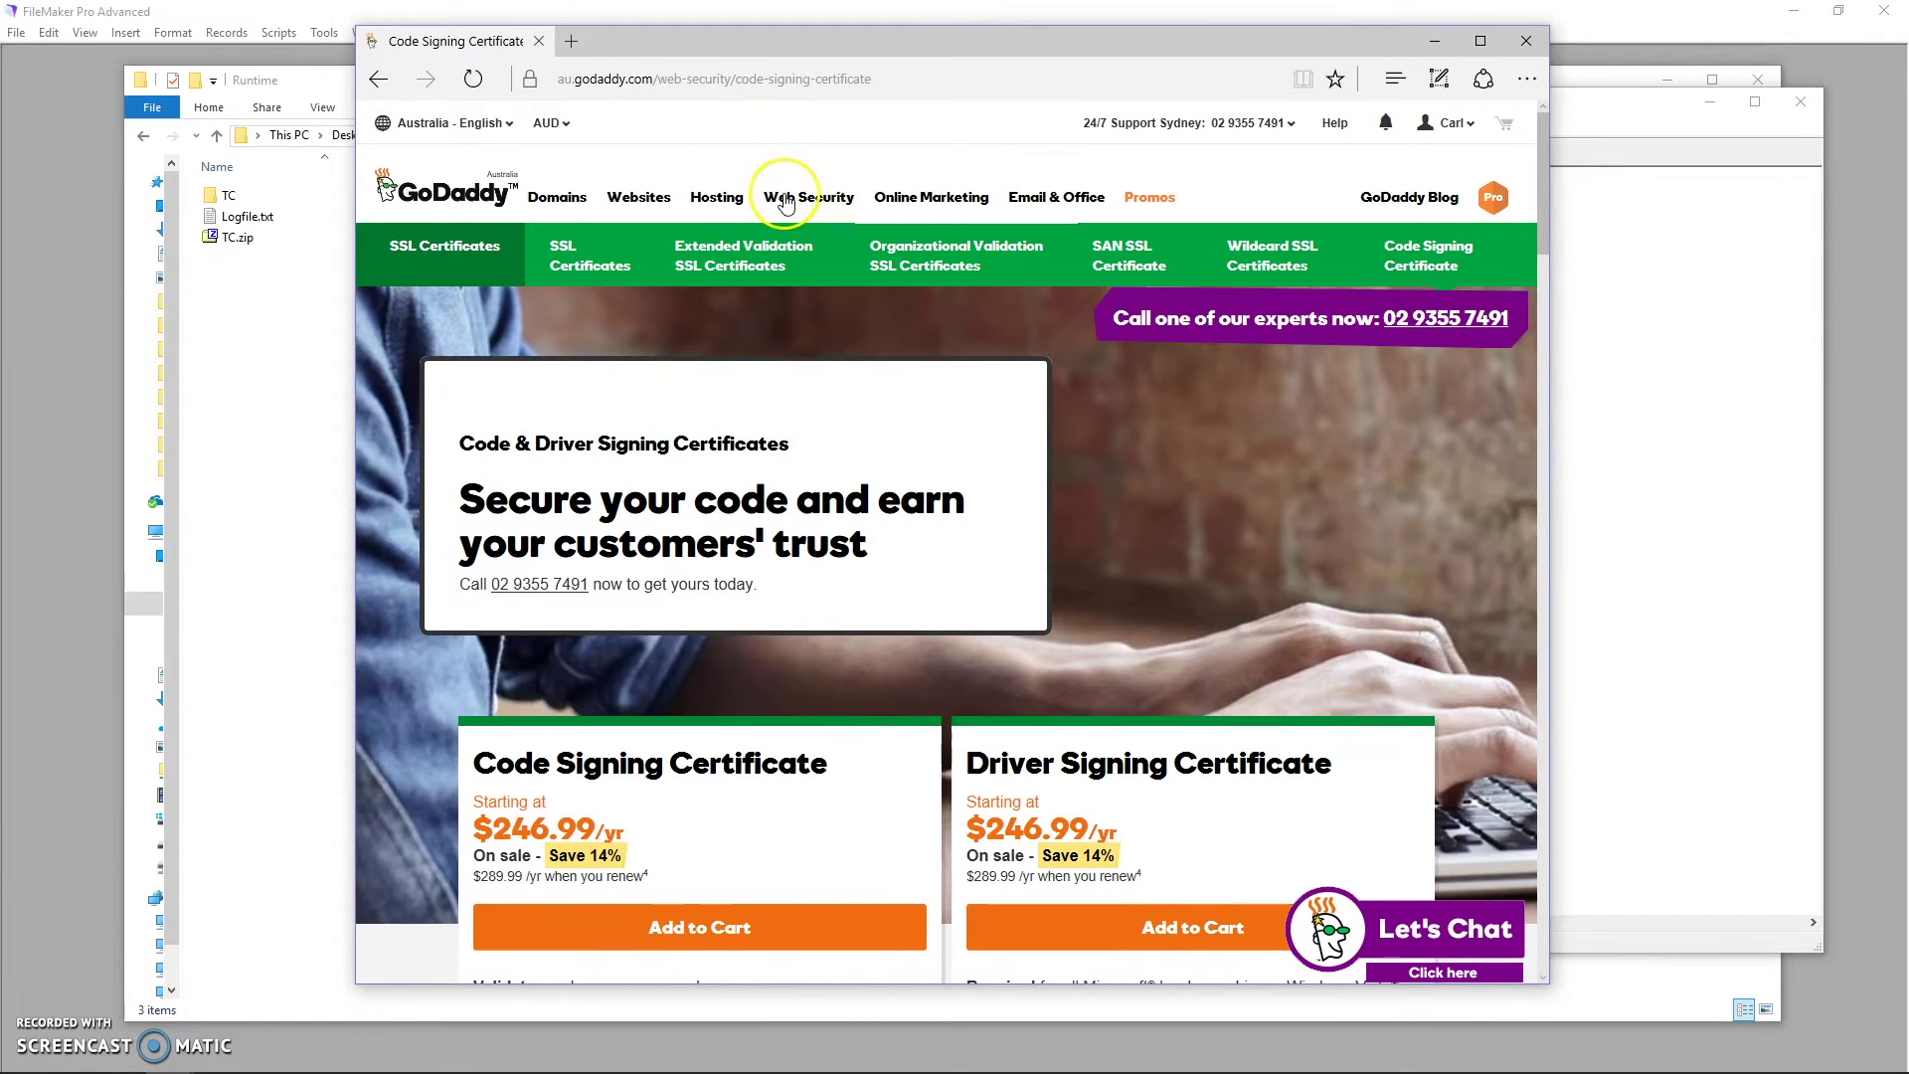
mouse_move(785, 202)
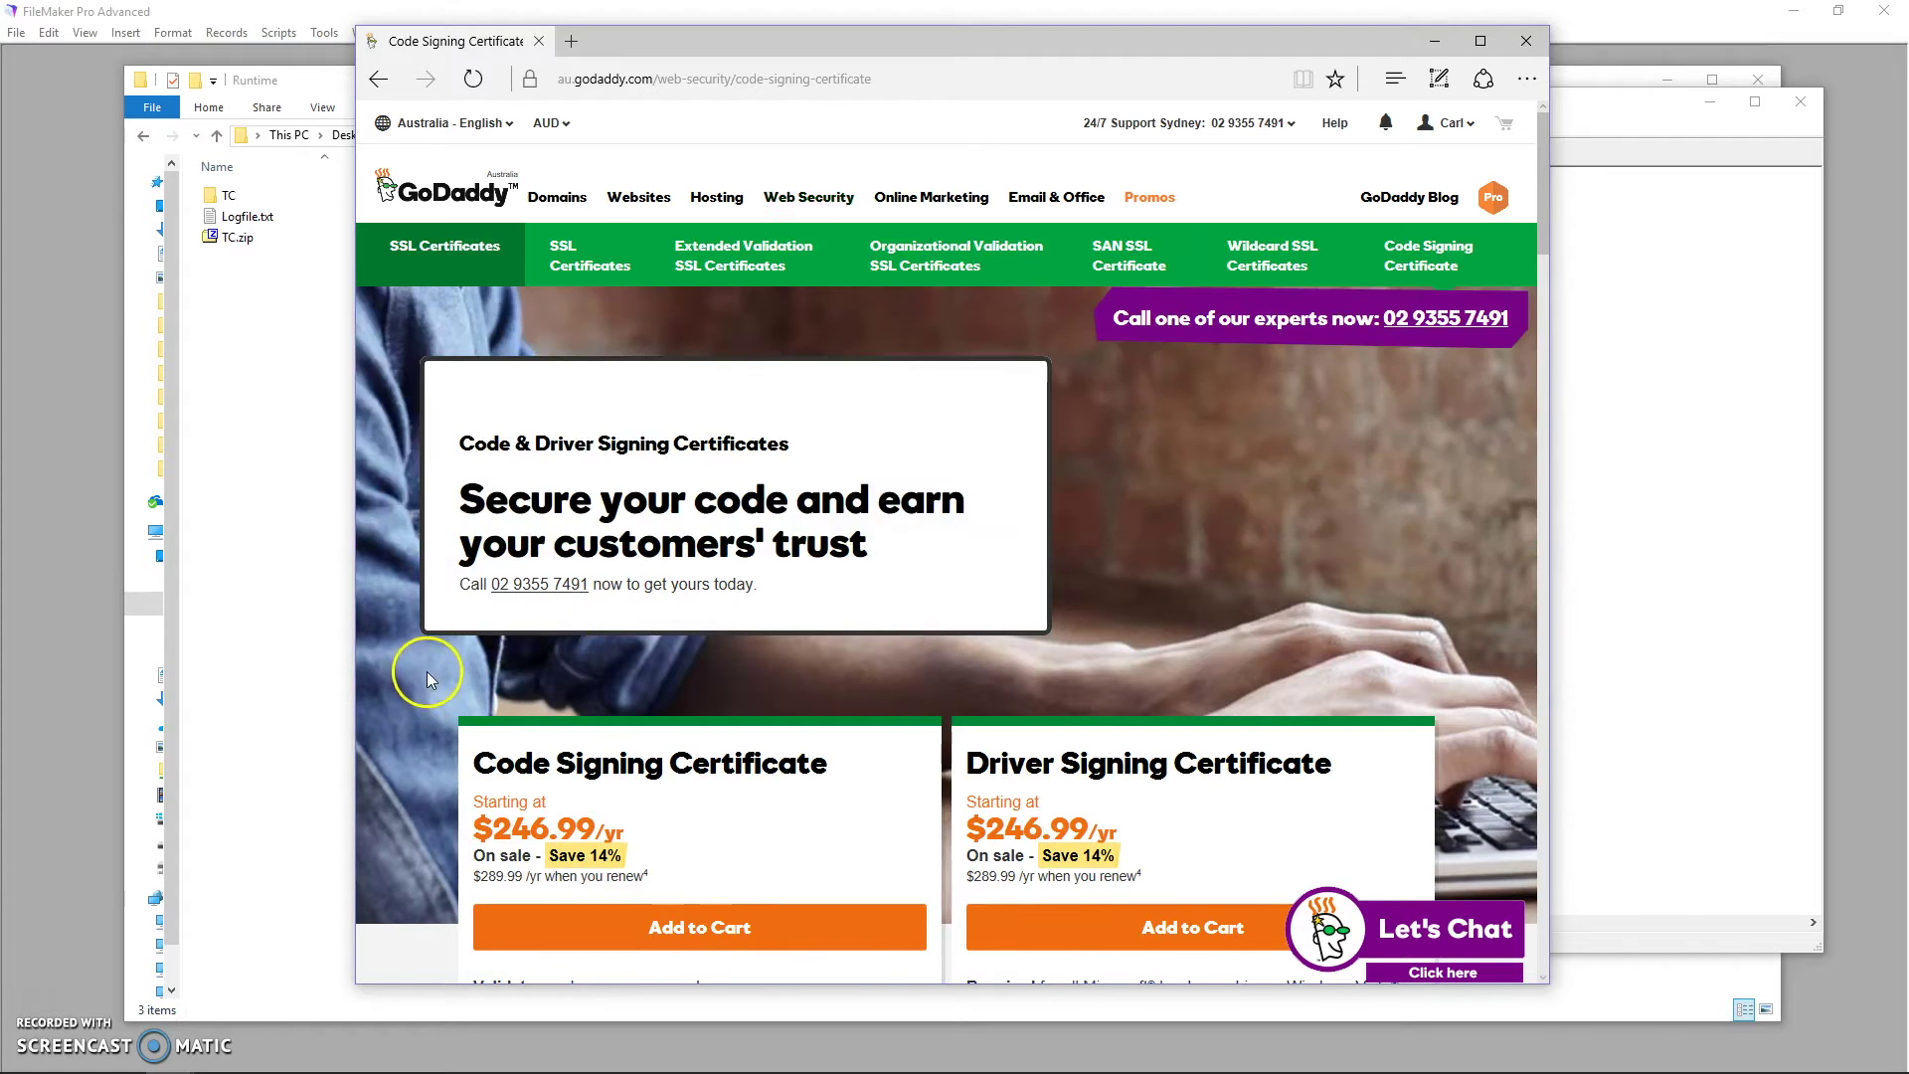
scroll(424, 682, "down", 5)
scroll(423, 682, "up", 1)
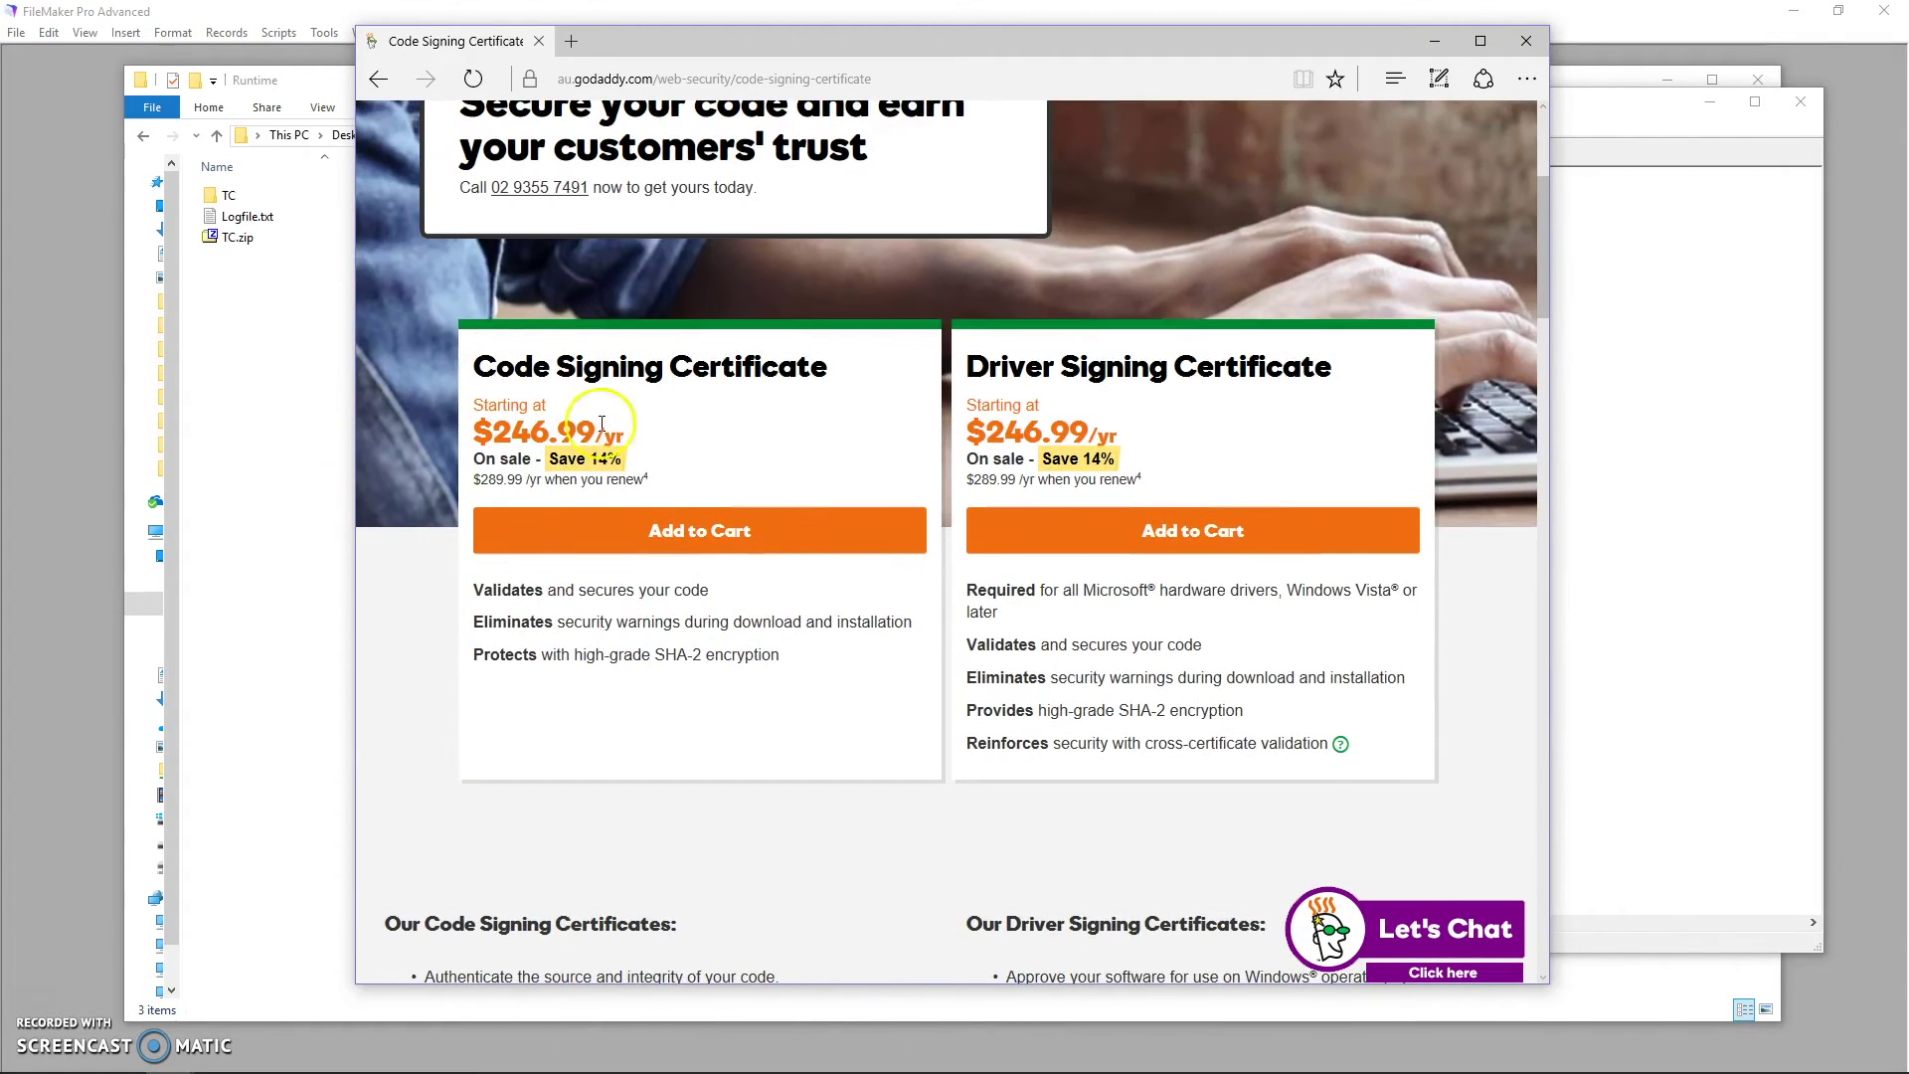
Highlight the Code Signing Certificate's $246.99/yr price and its heading
left_click_drag(637, 434, 484, 437)
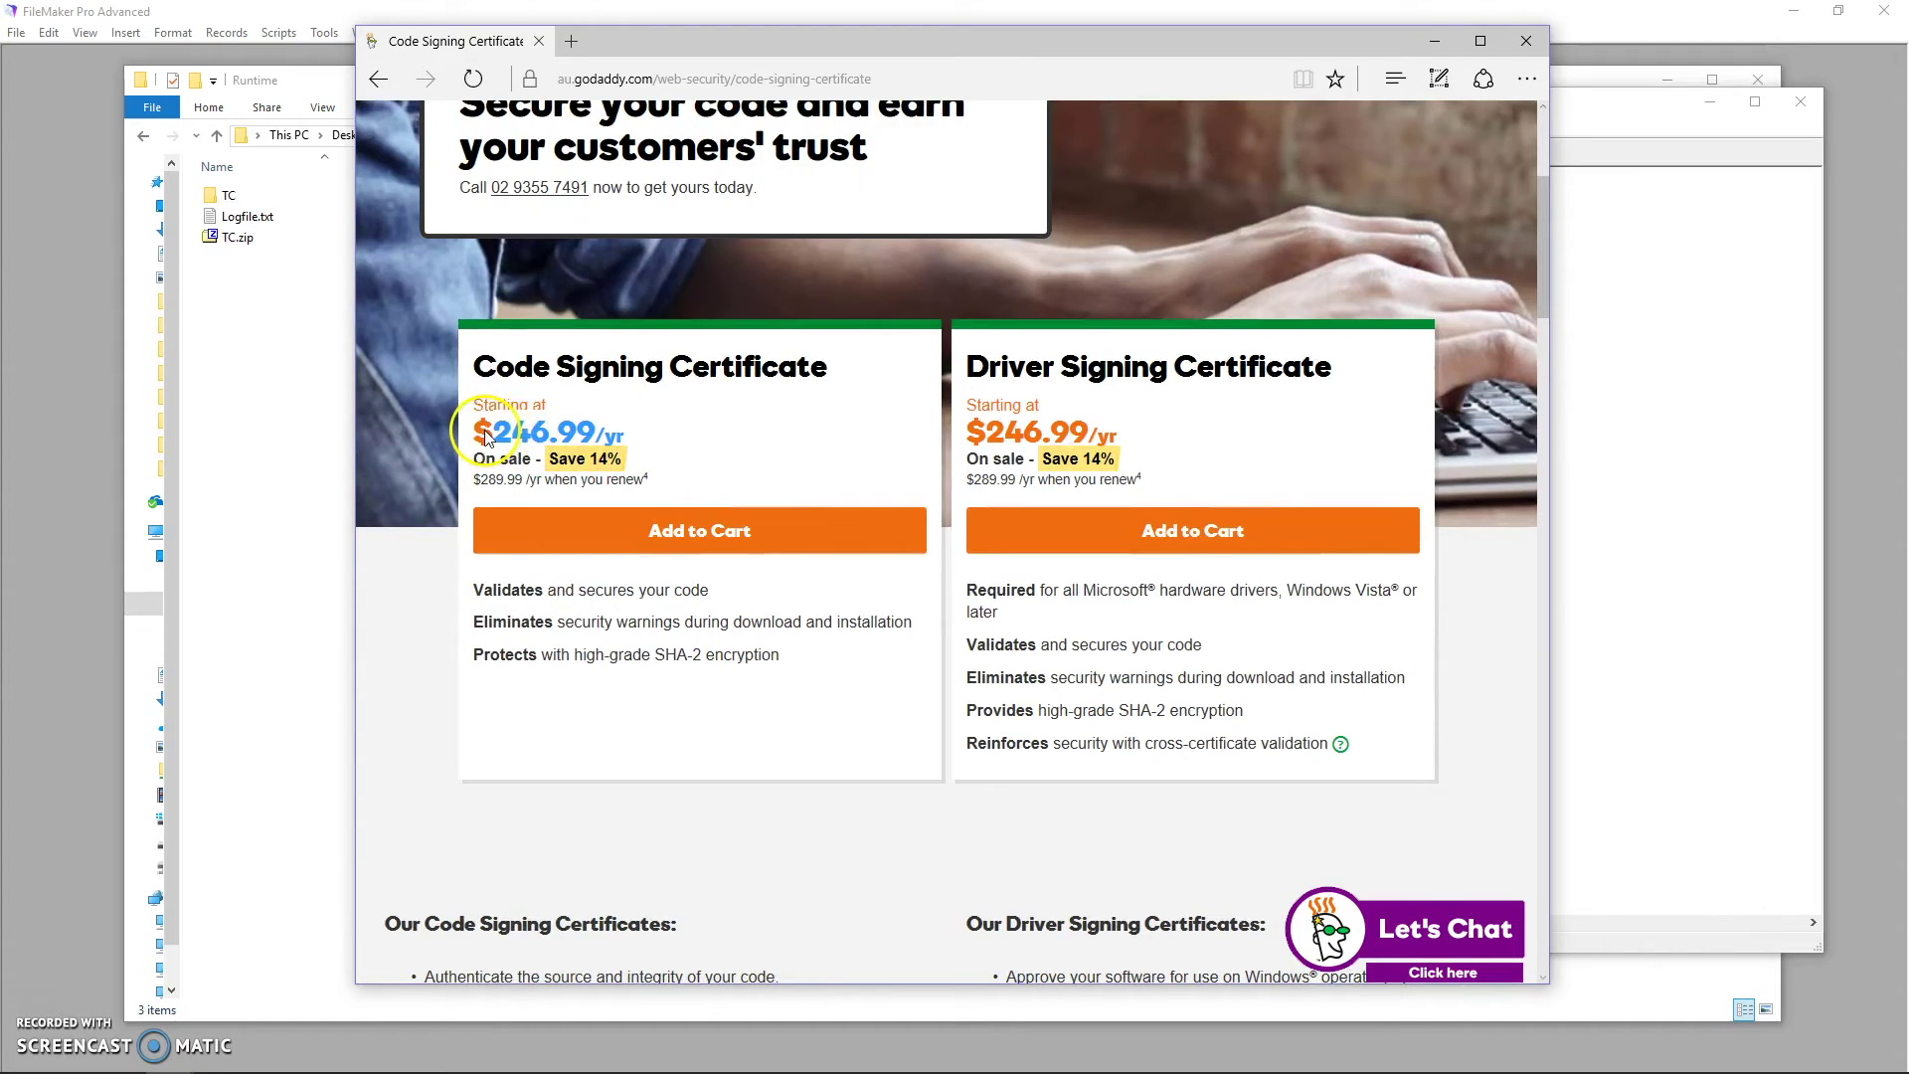
left_click(410, 458)
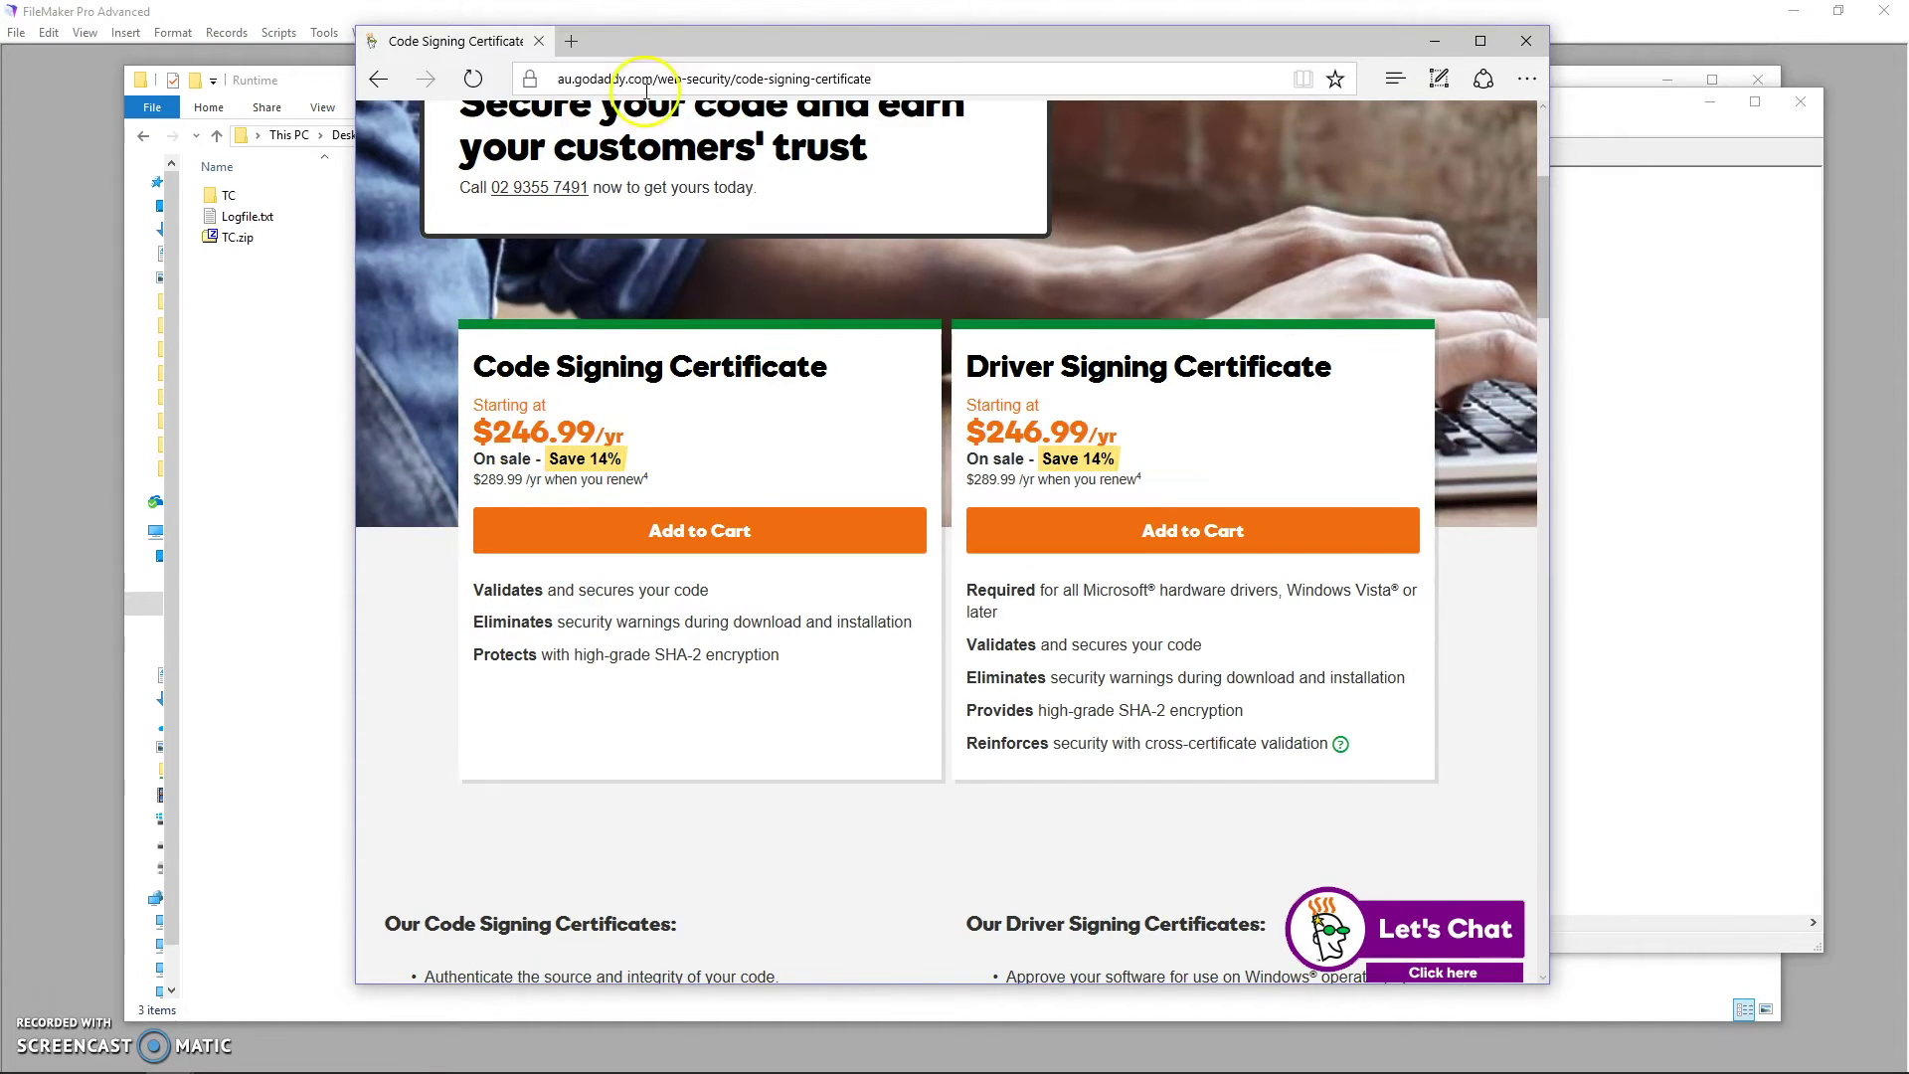
left_click_drag(468, 433, 633, 439)
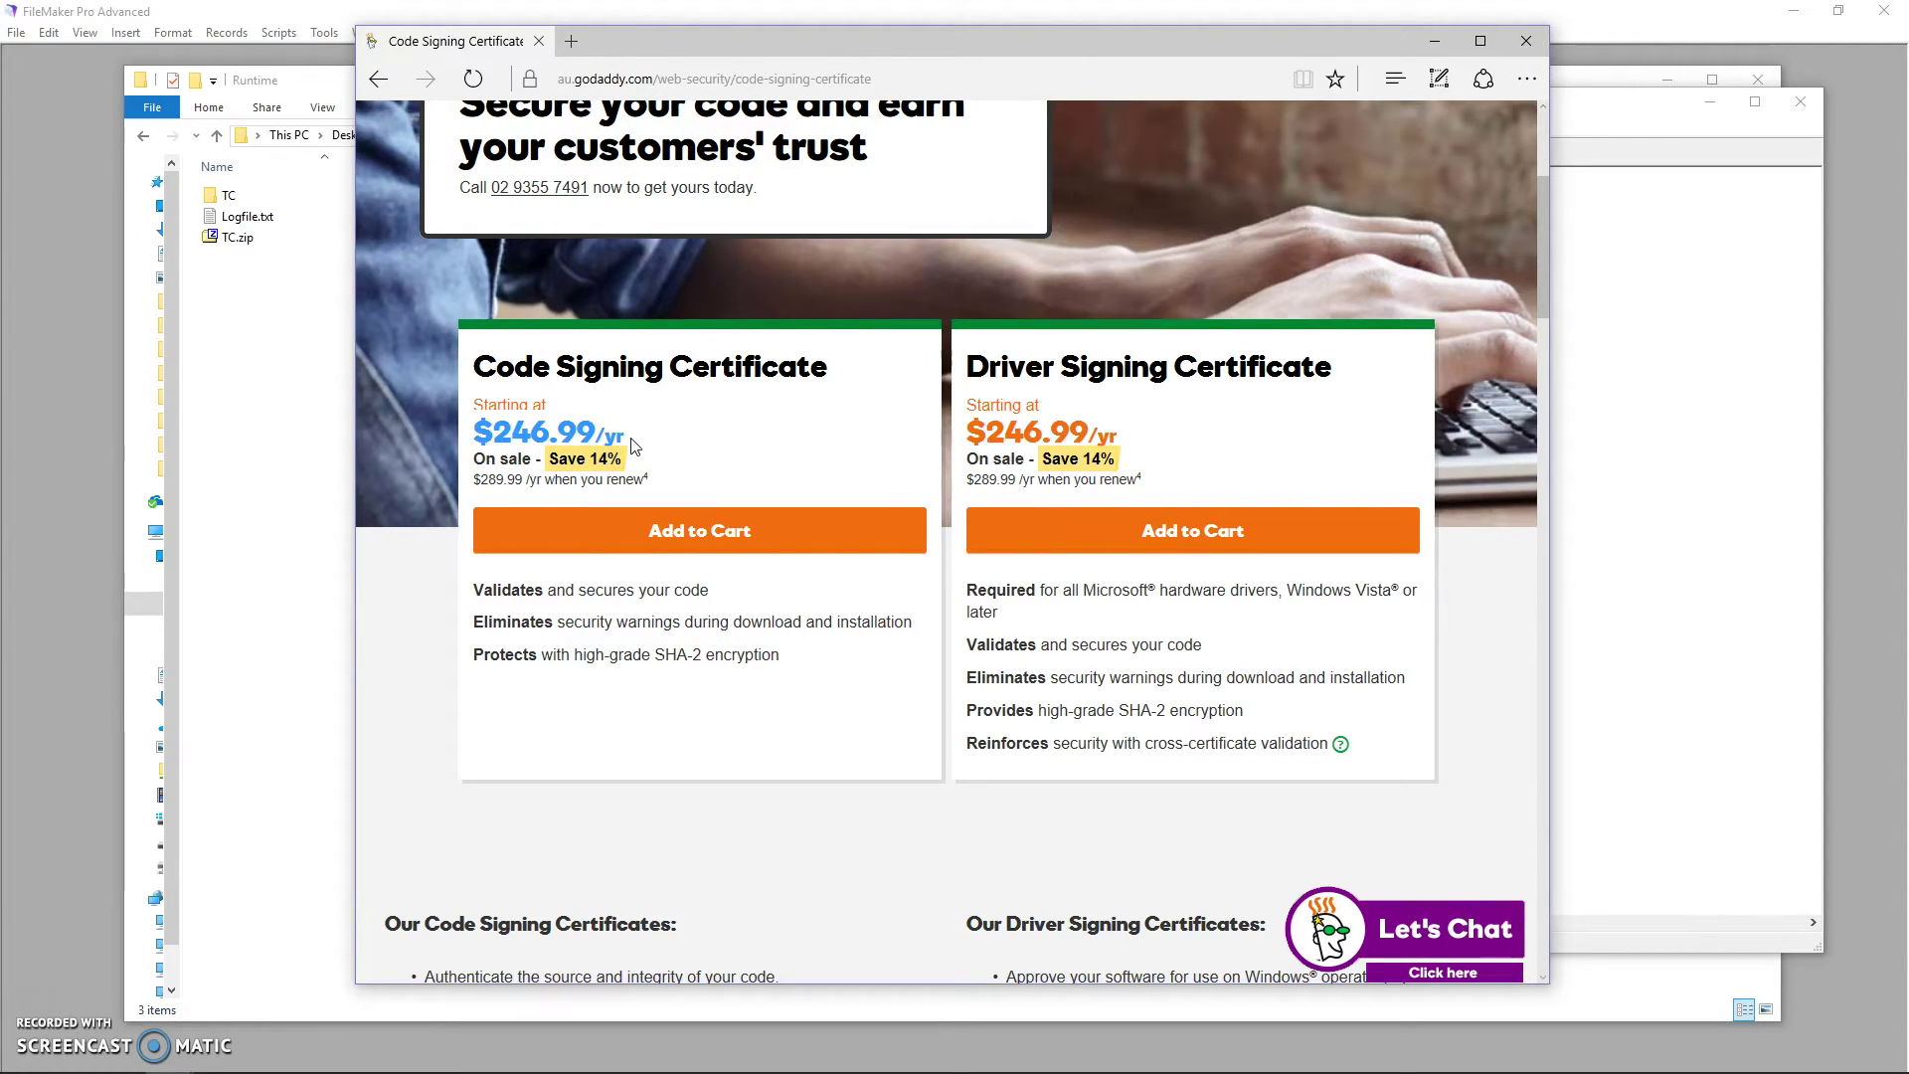
triple_click(756, 368)
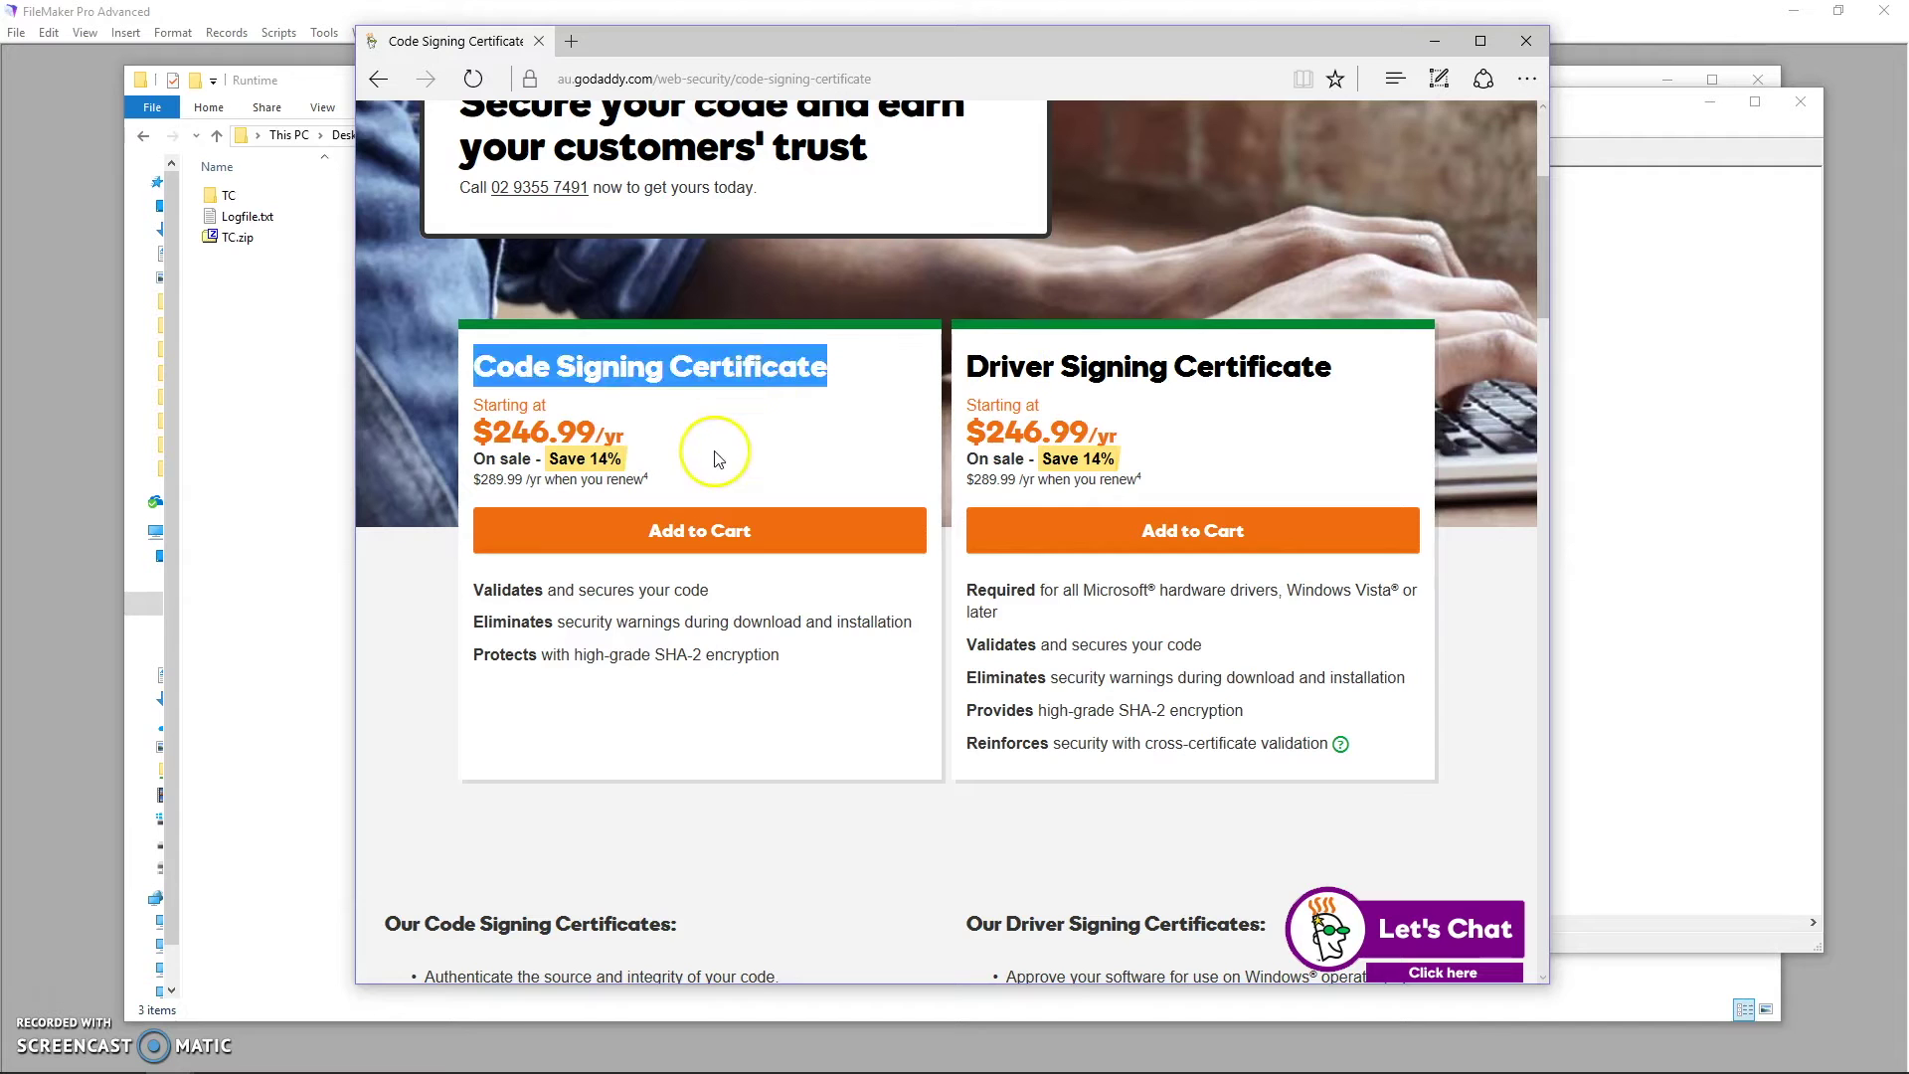
left_click(716, 455)
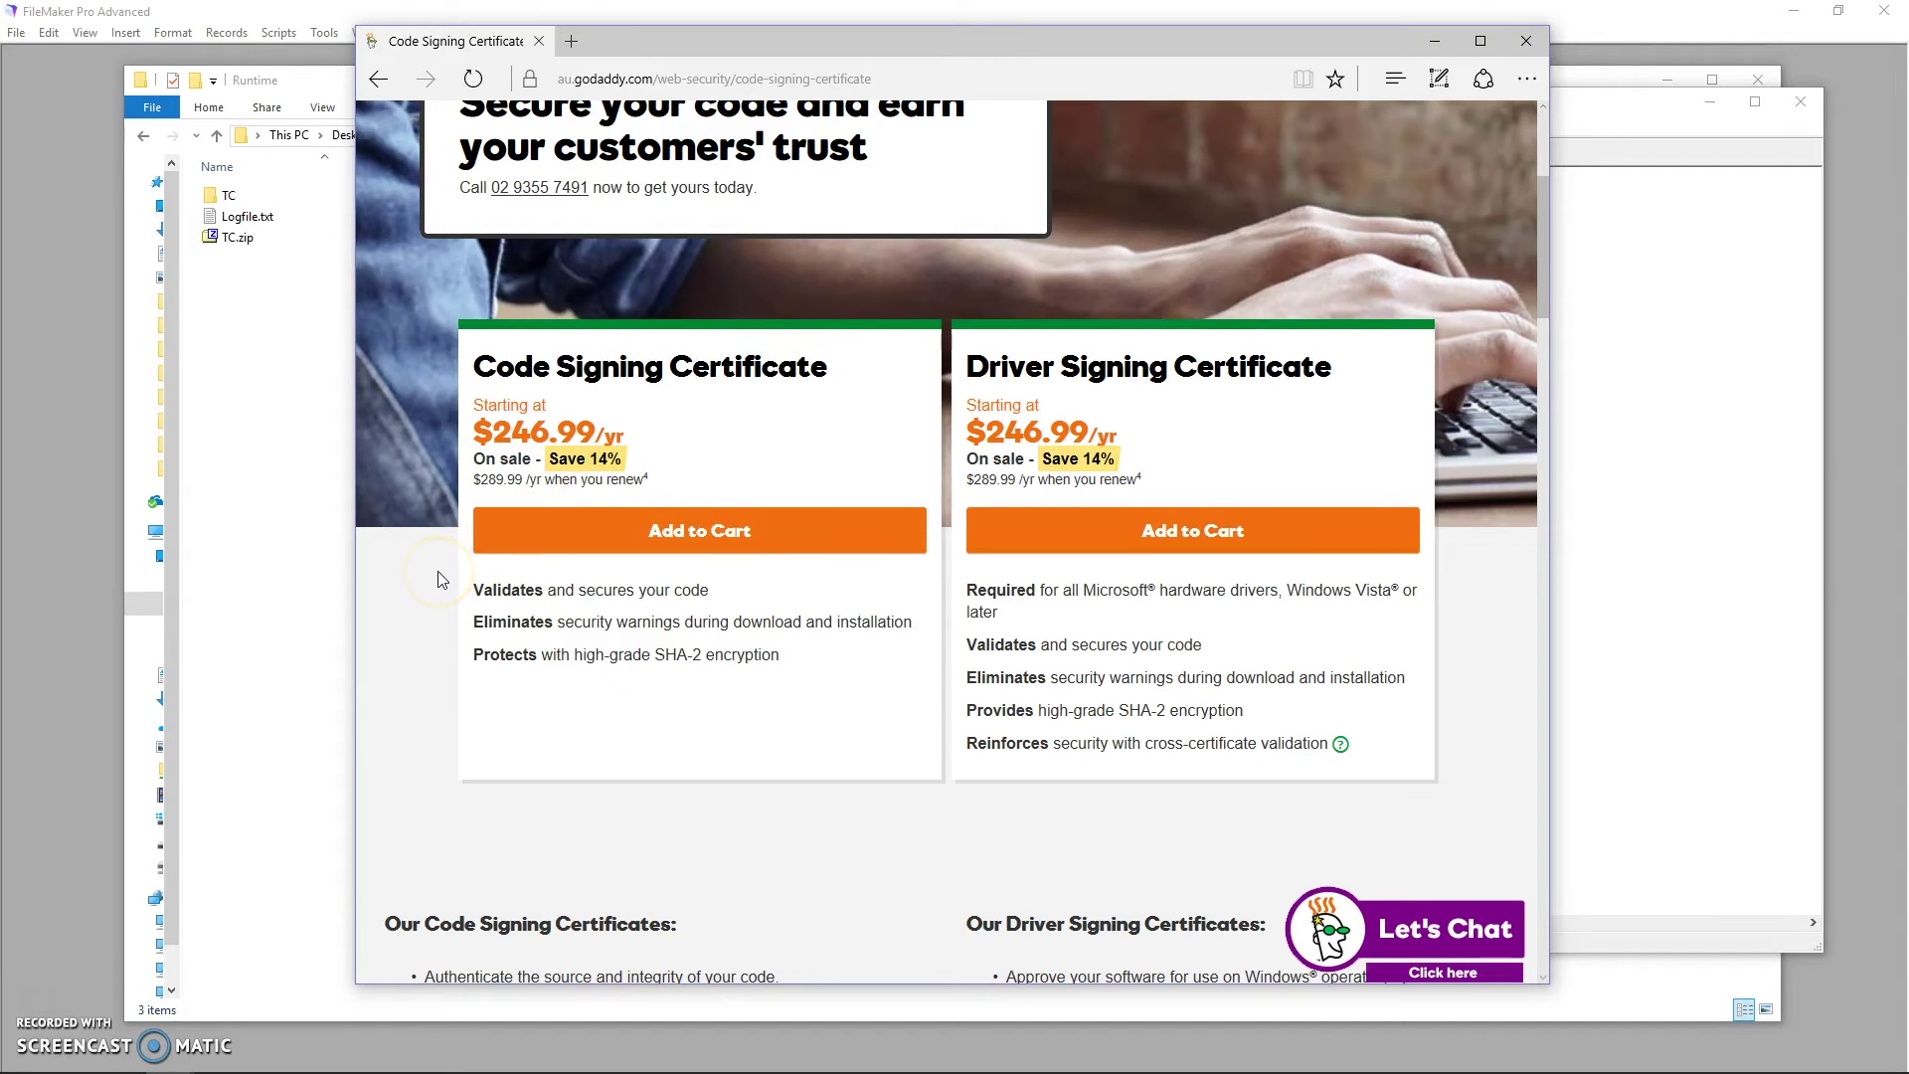
scroll(436, 578, "down", 4)
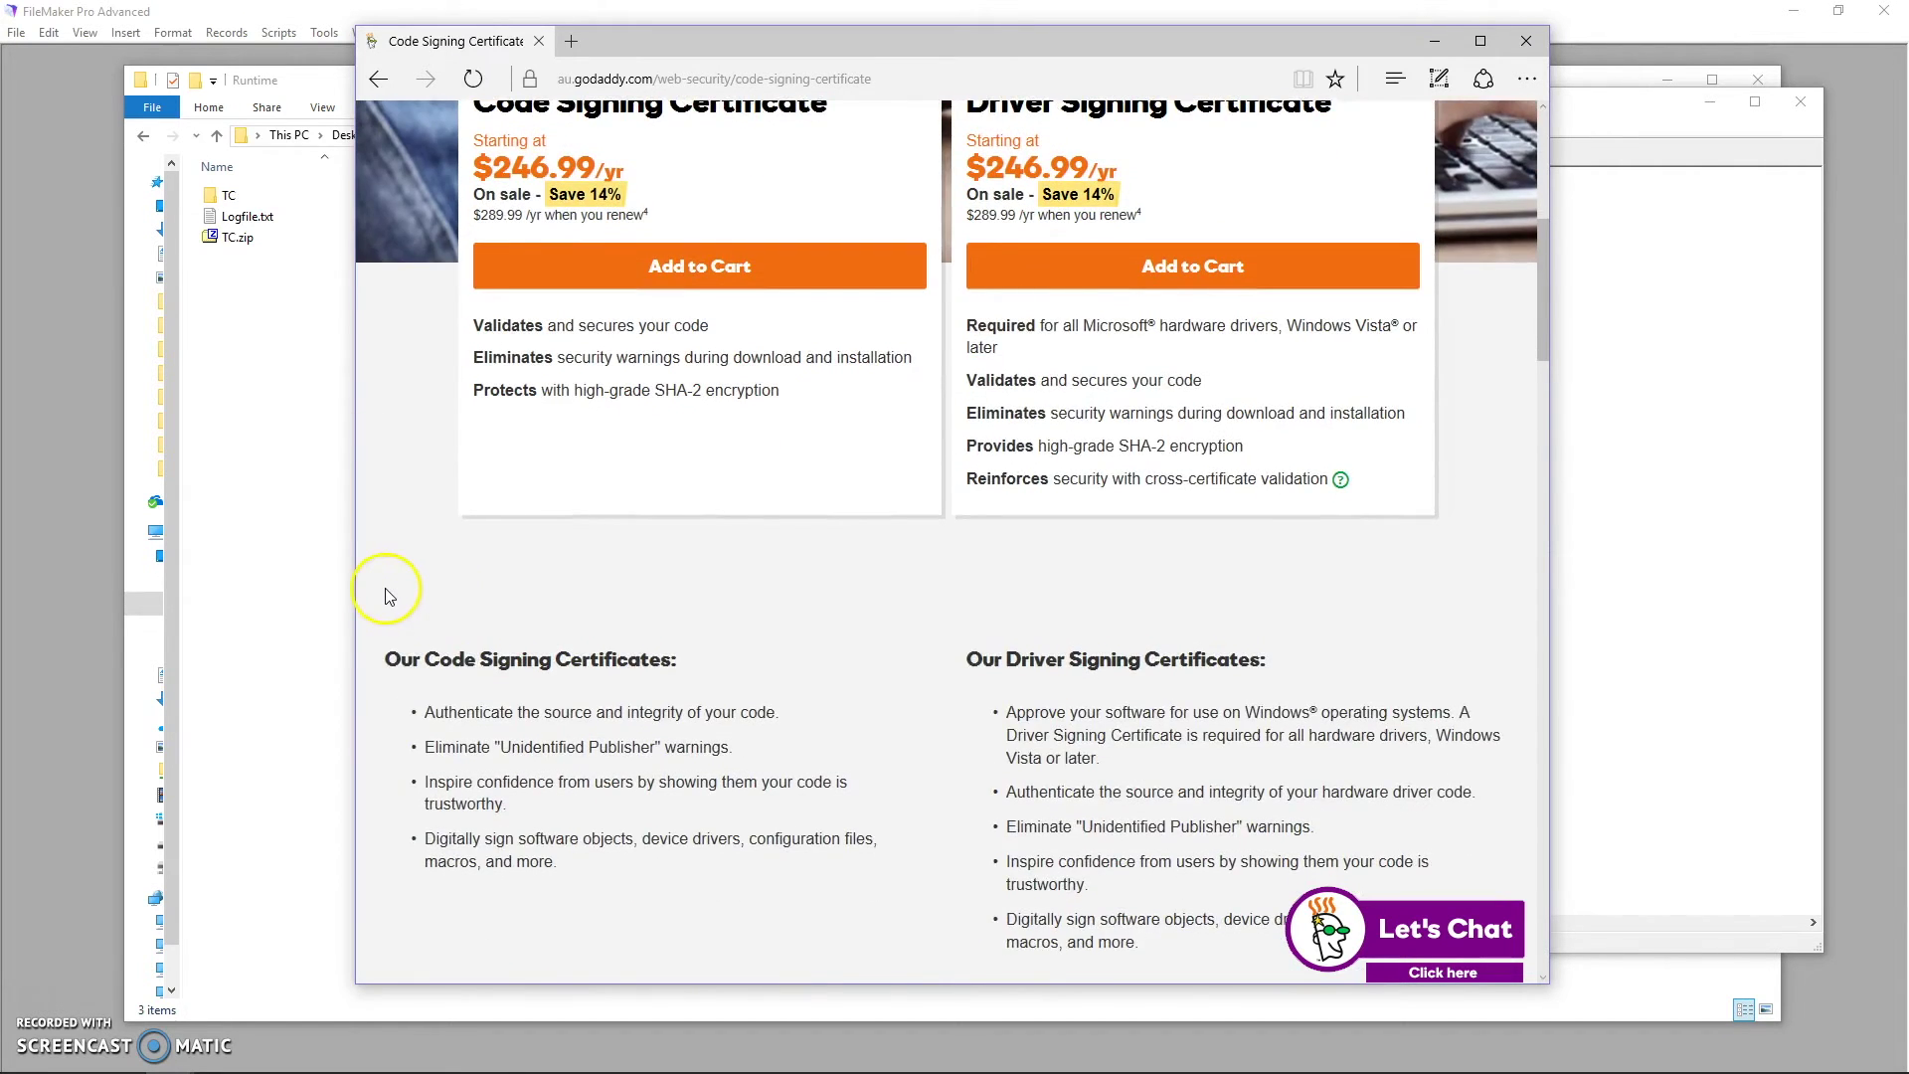
scroll(380, 597, "up", 8)
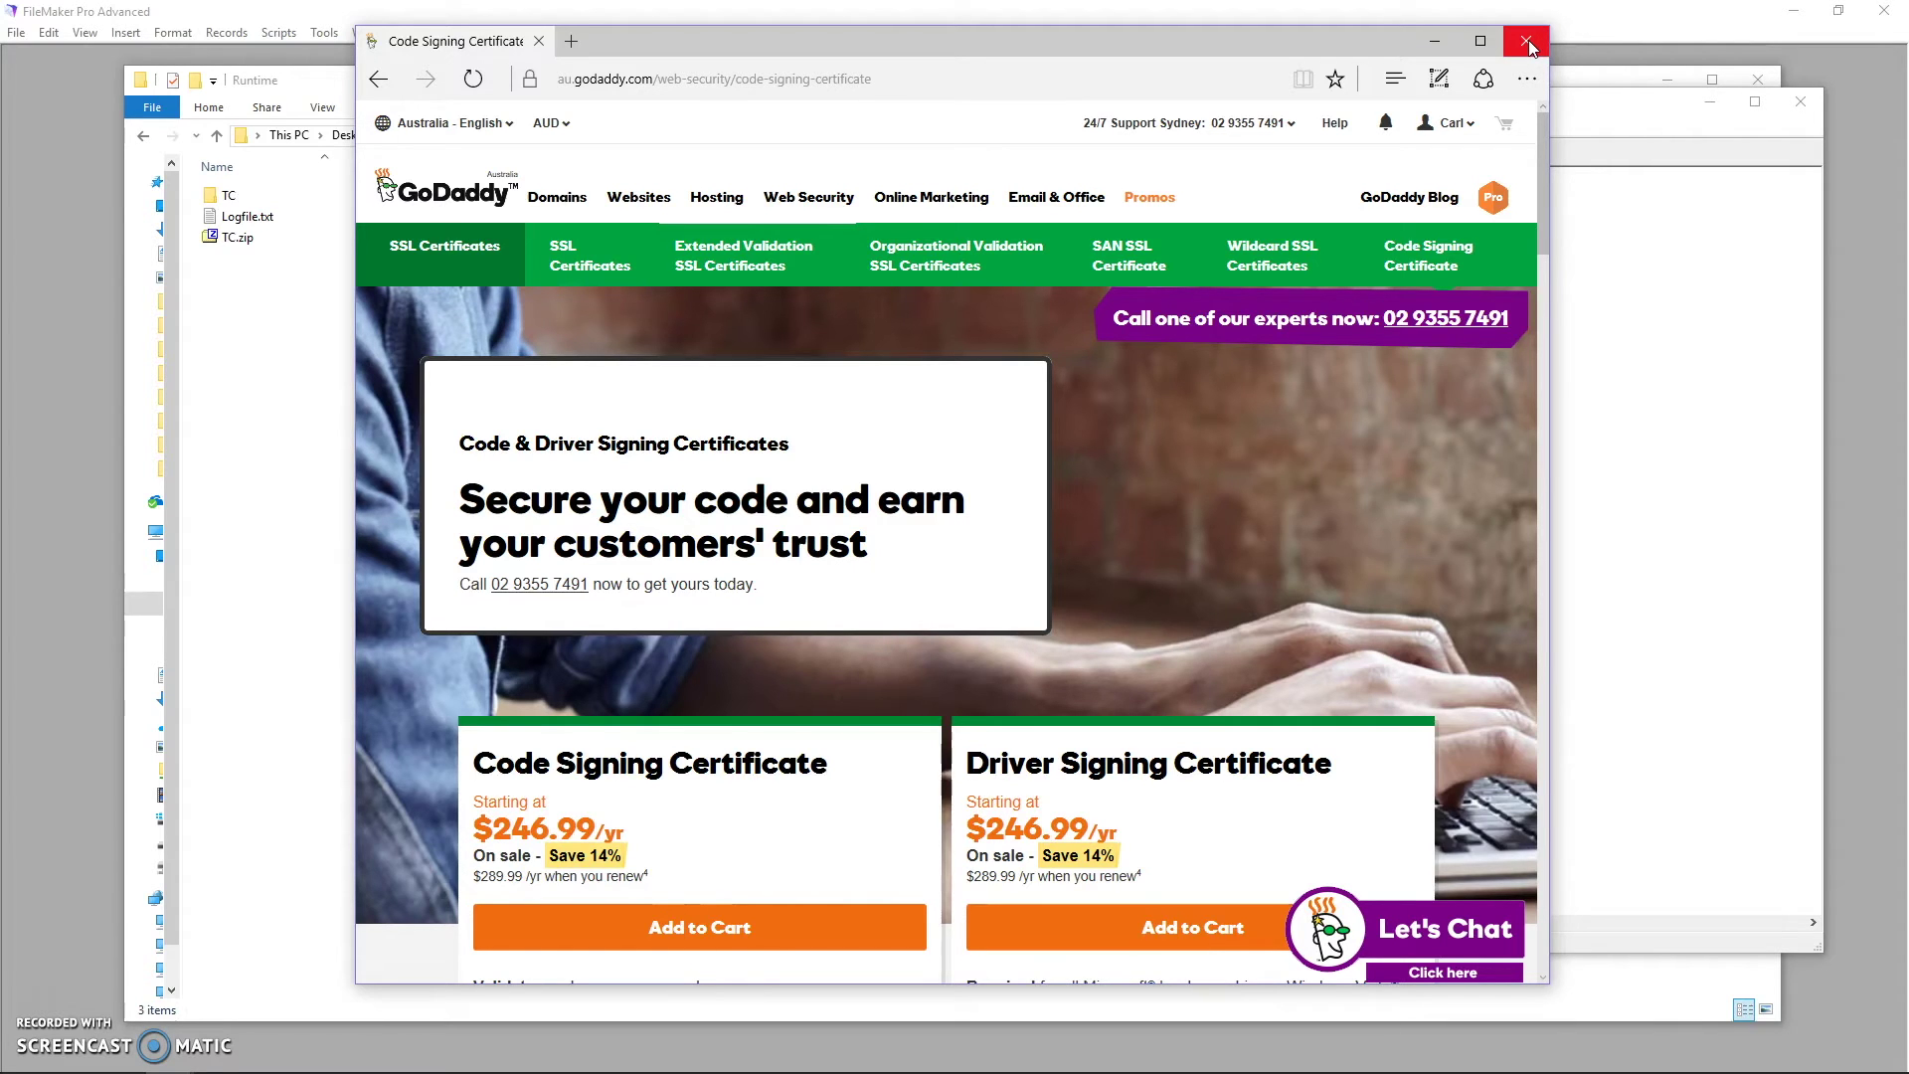
Close the browser and start a new Script Wizard script, keeping default application information
left_click(1526, 41)
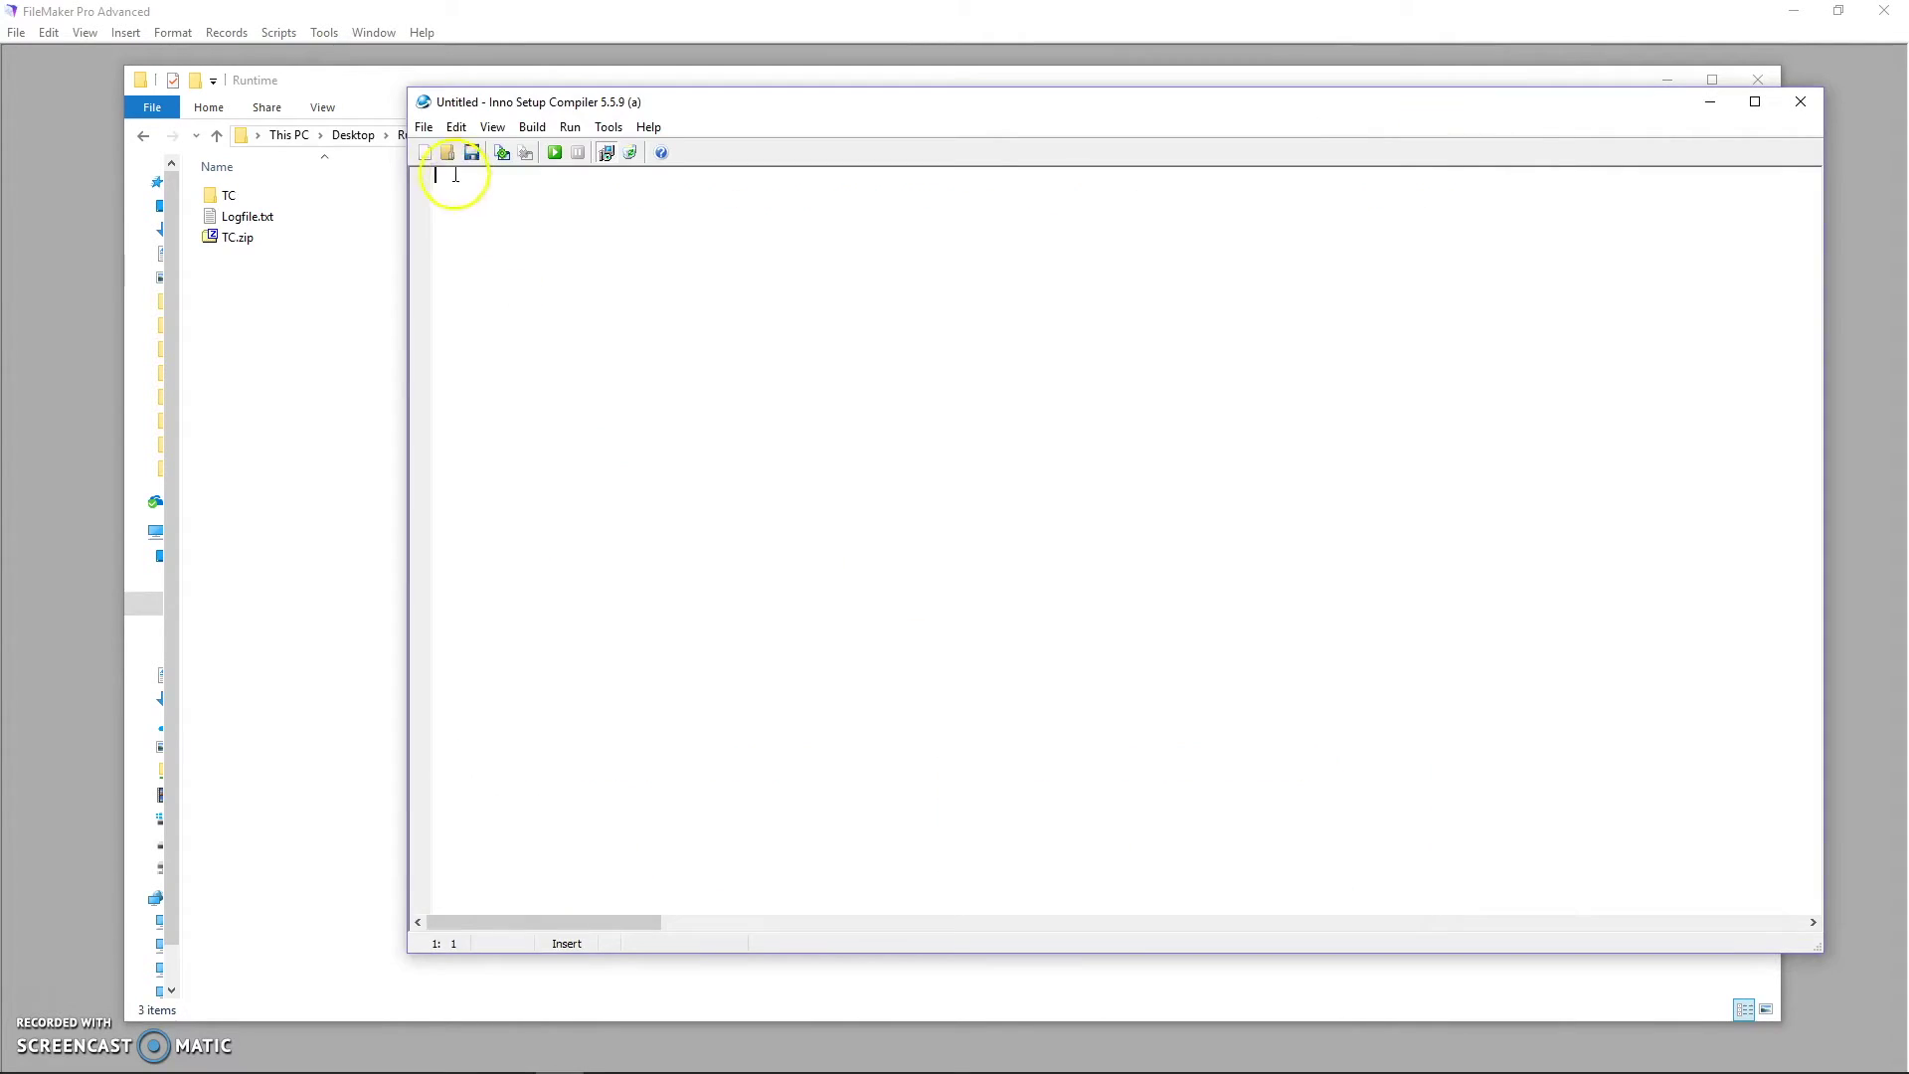
left_click(424, 129)
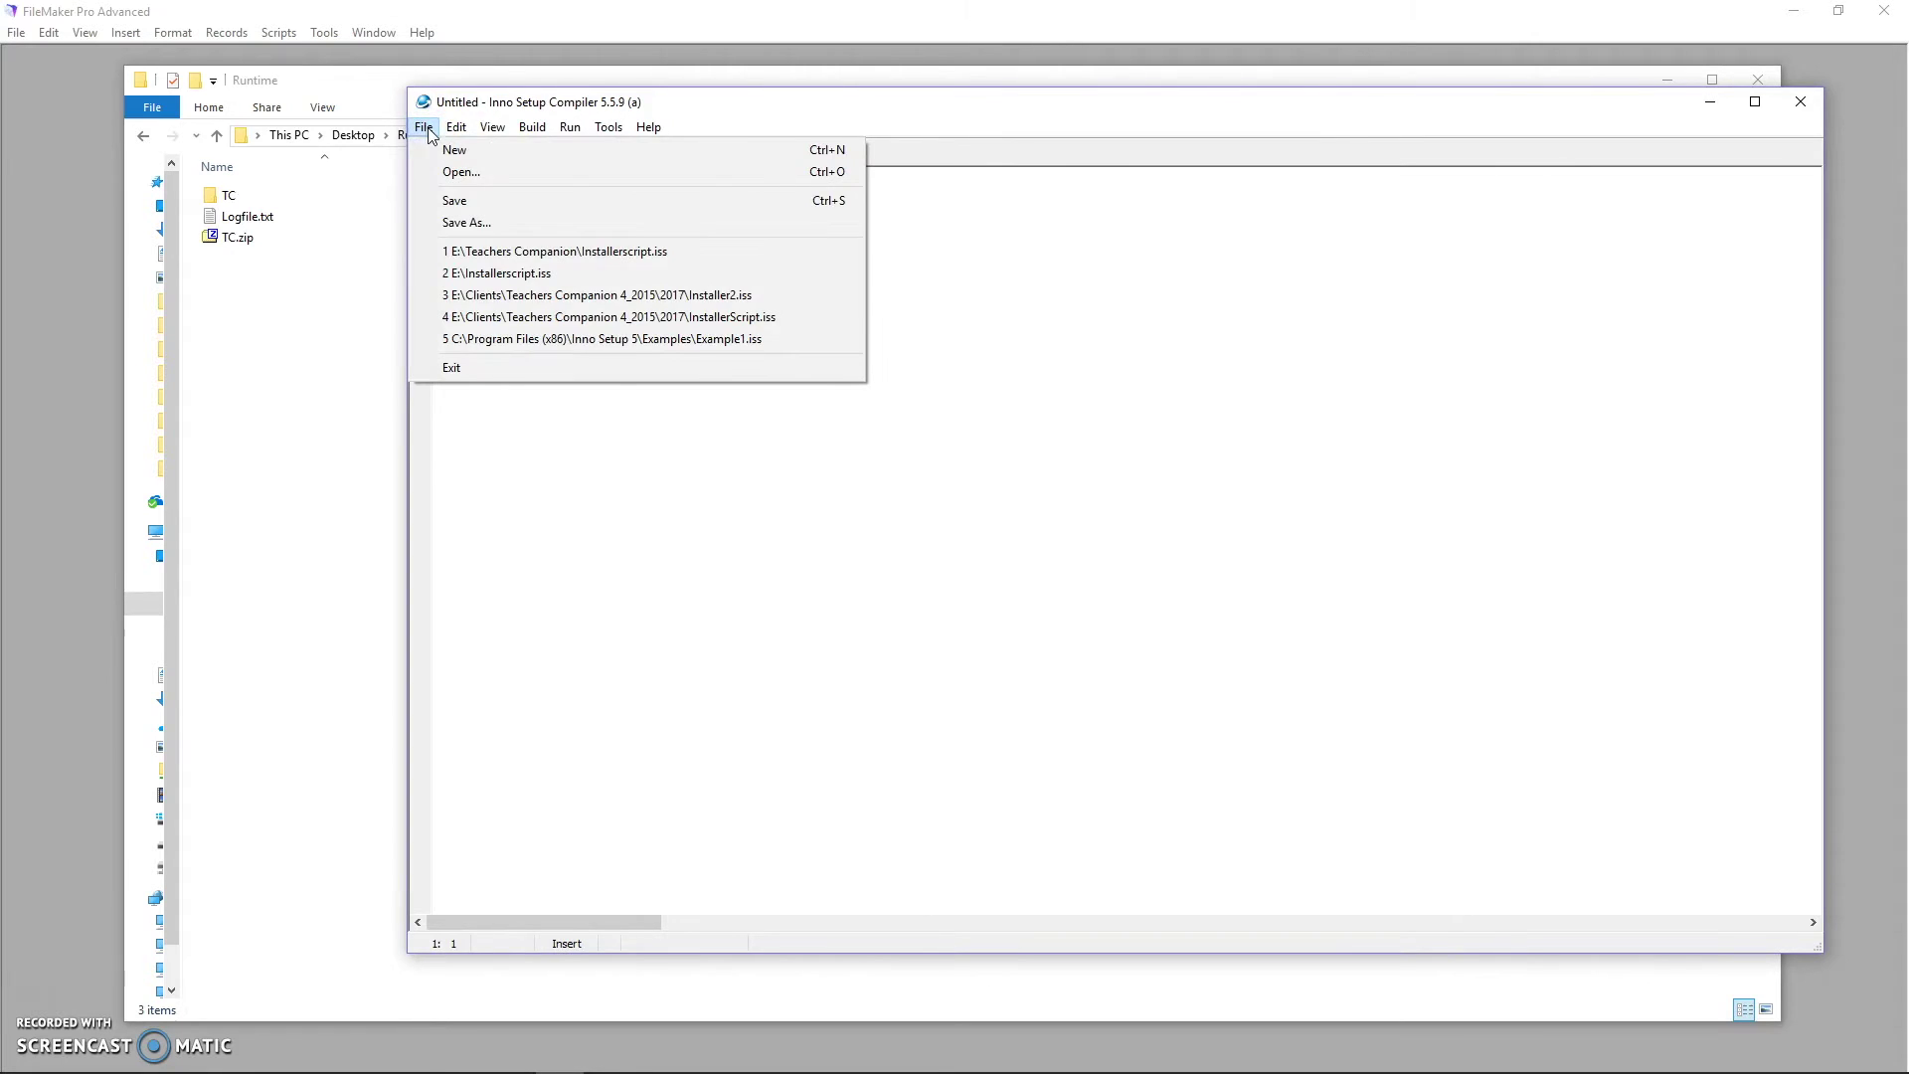
left_click(438, 152)
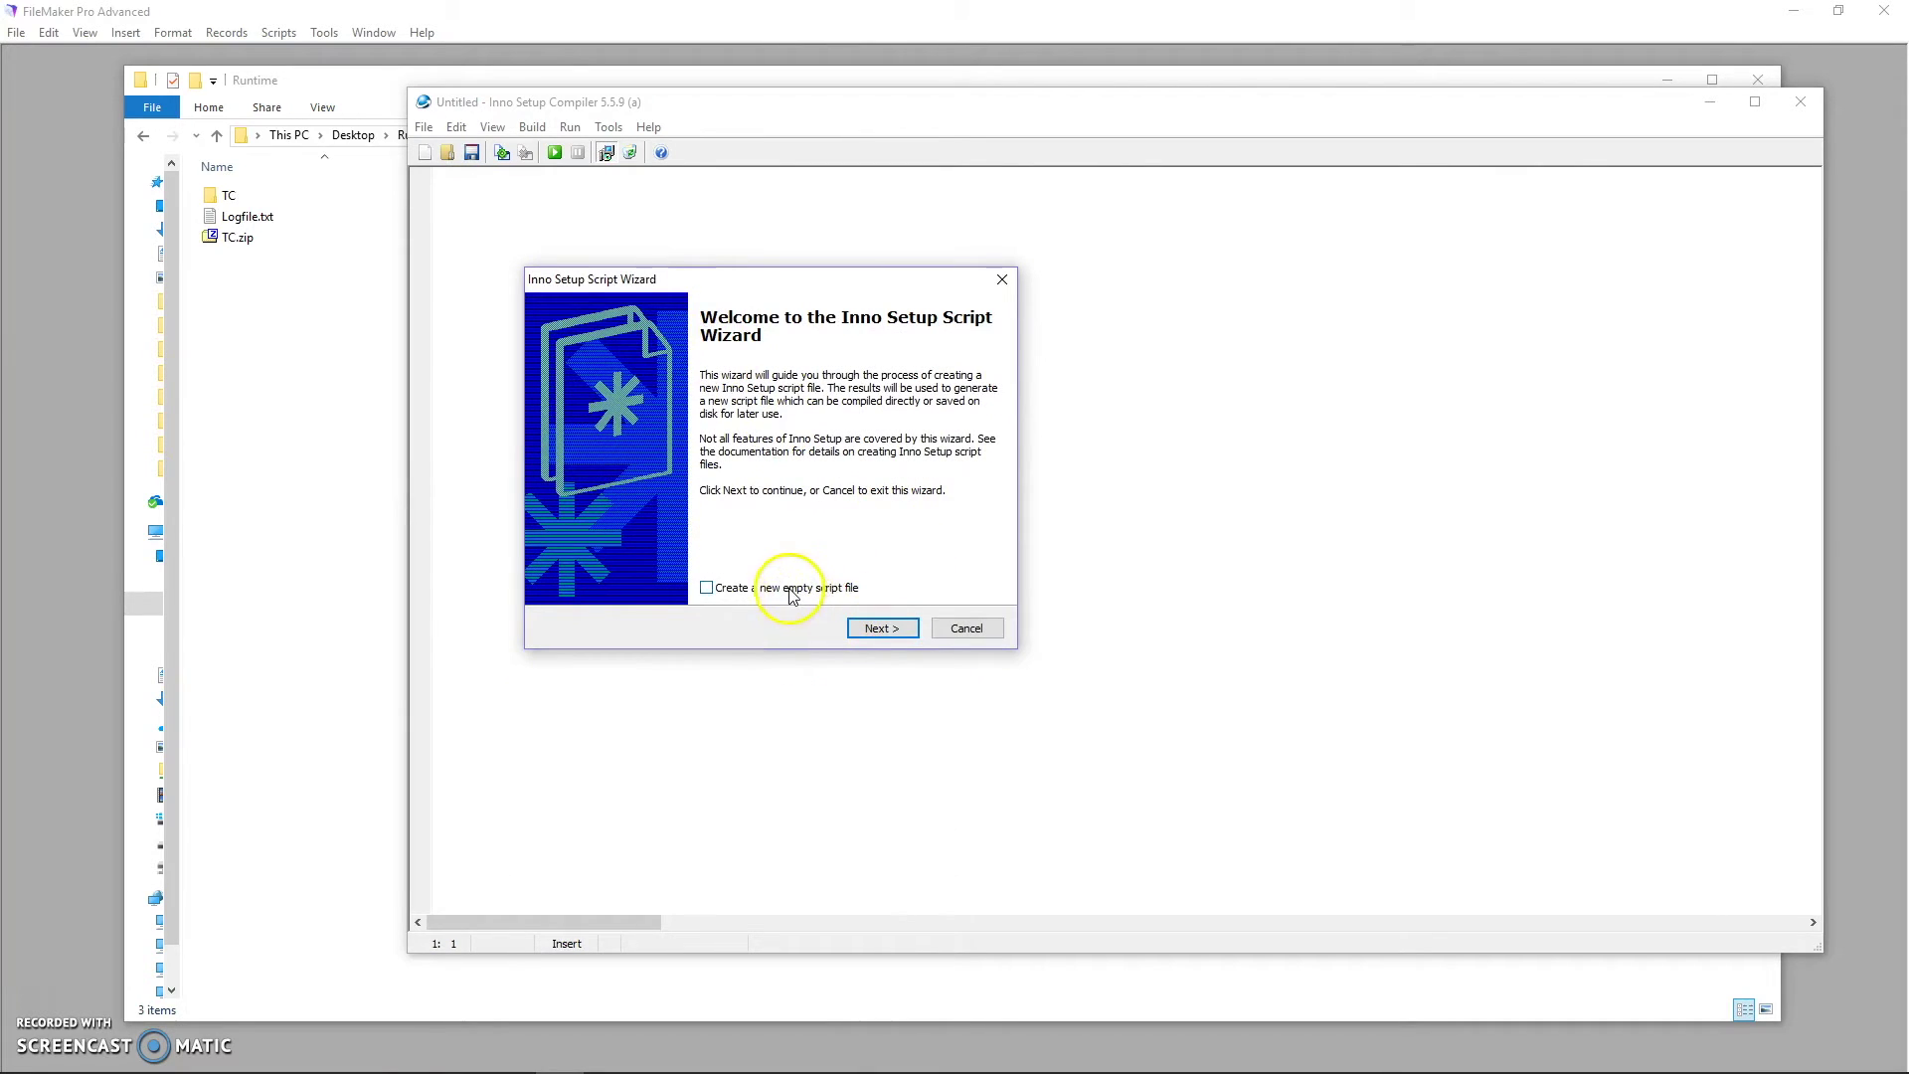
left_click(864, 628)
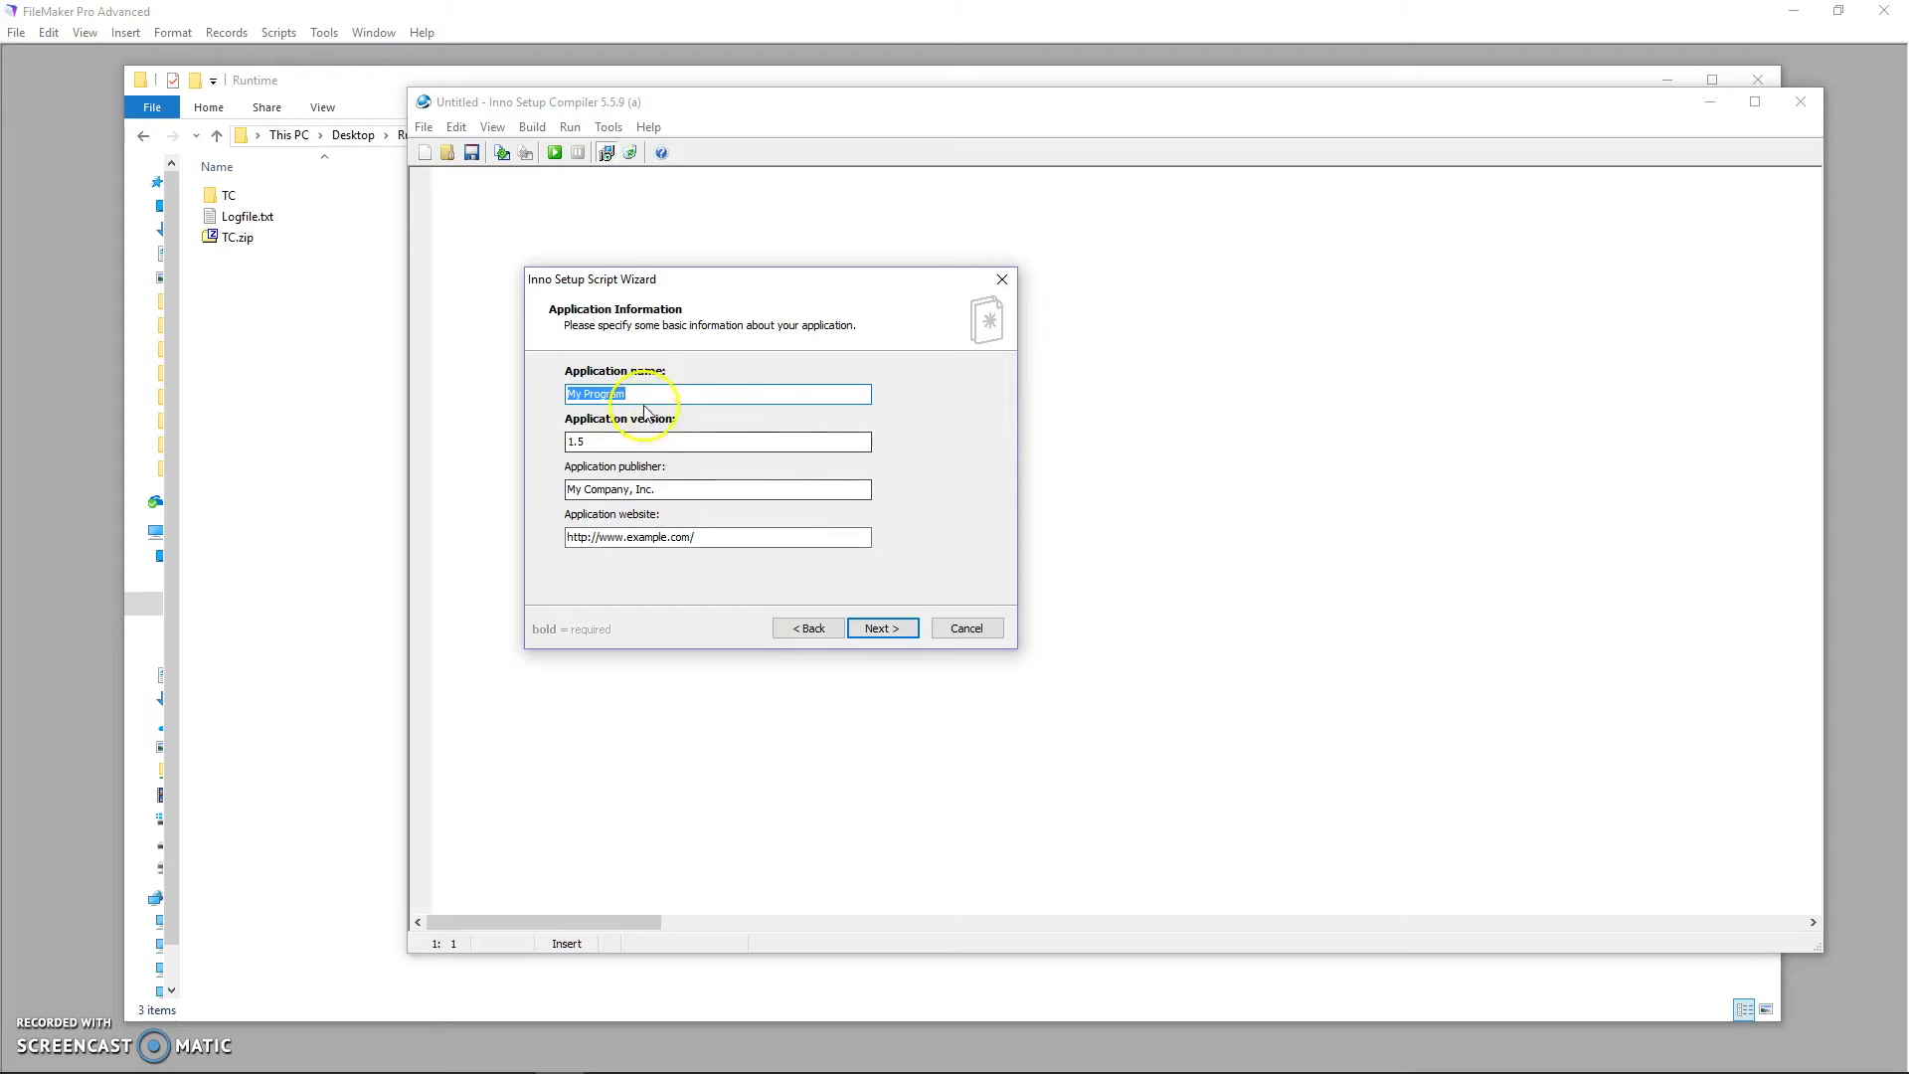
left_click(631, 441)
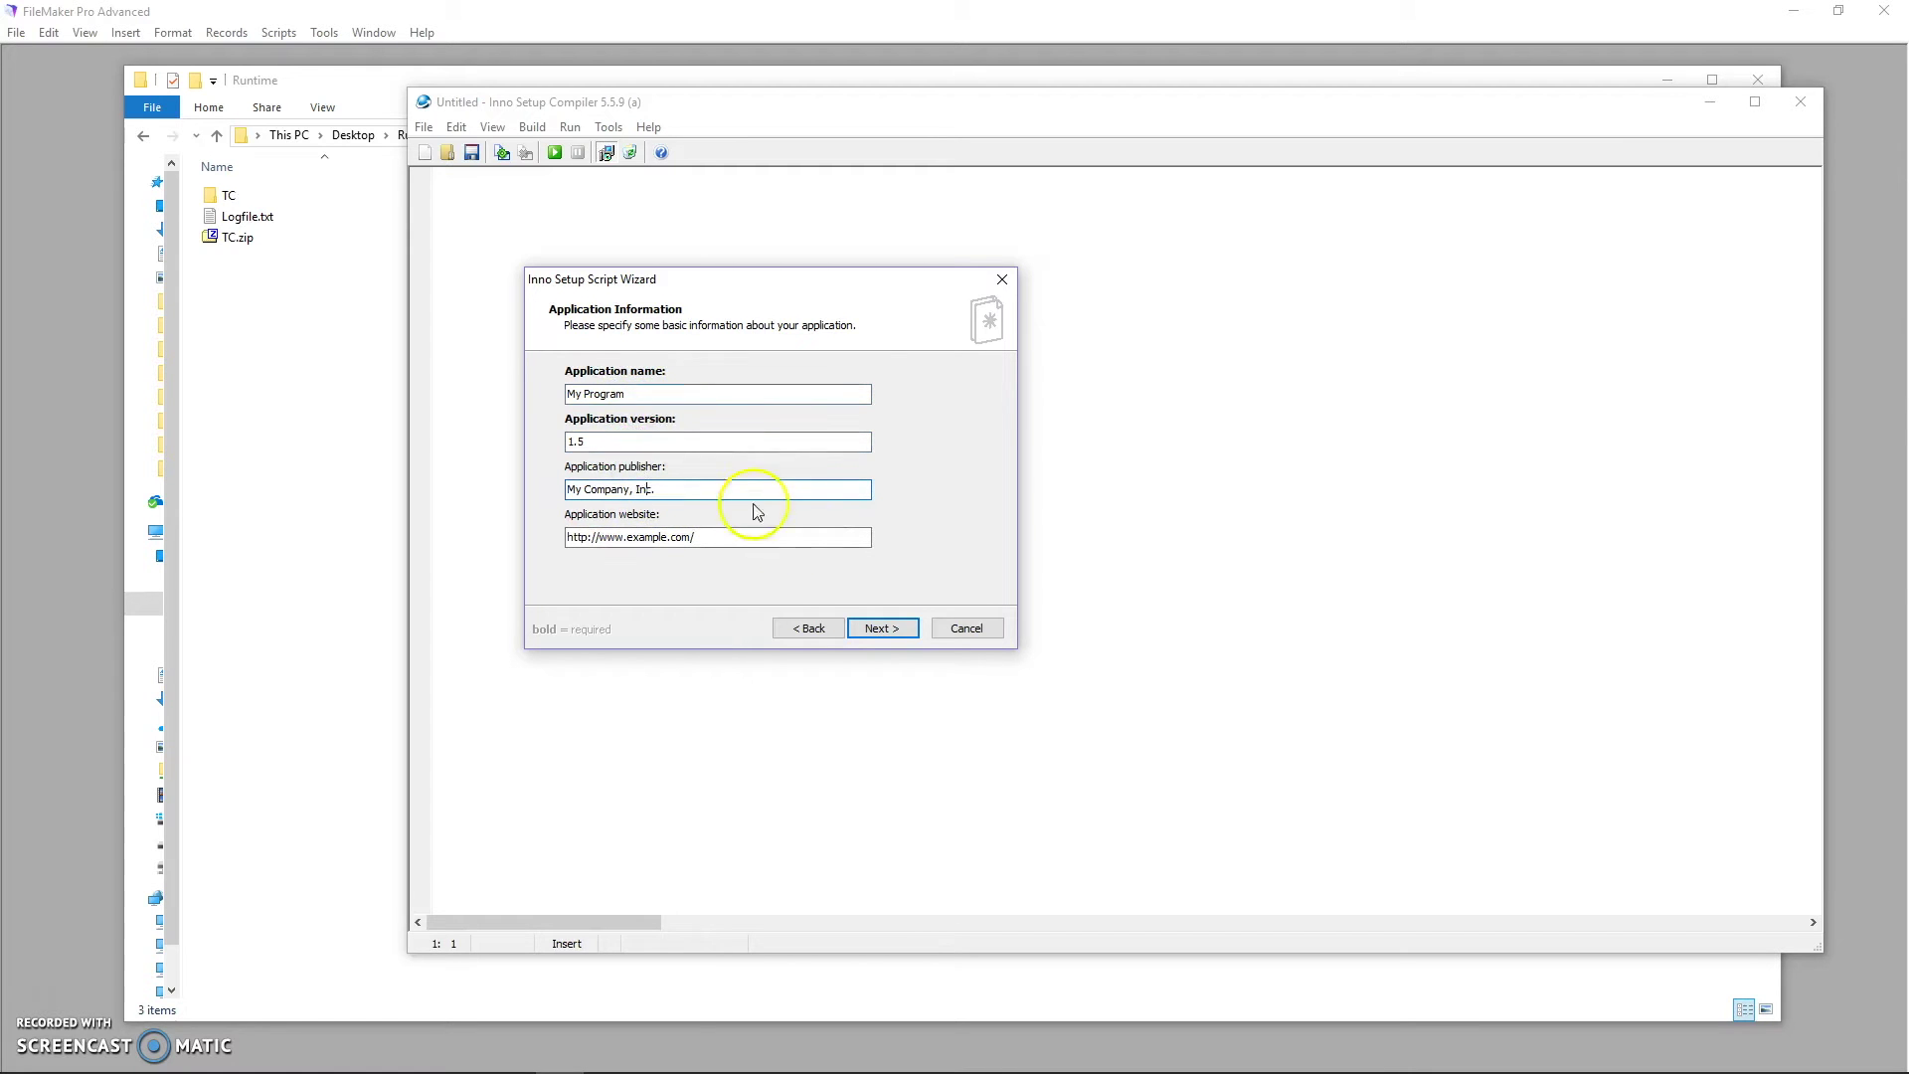
left_click(868, 629)
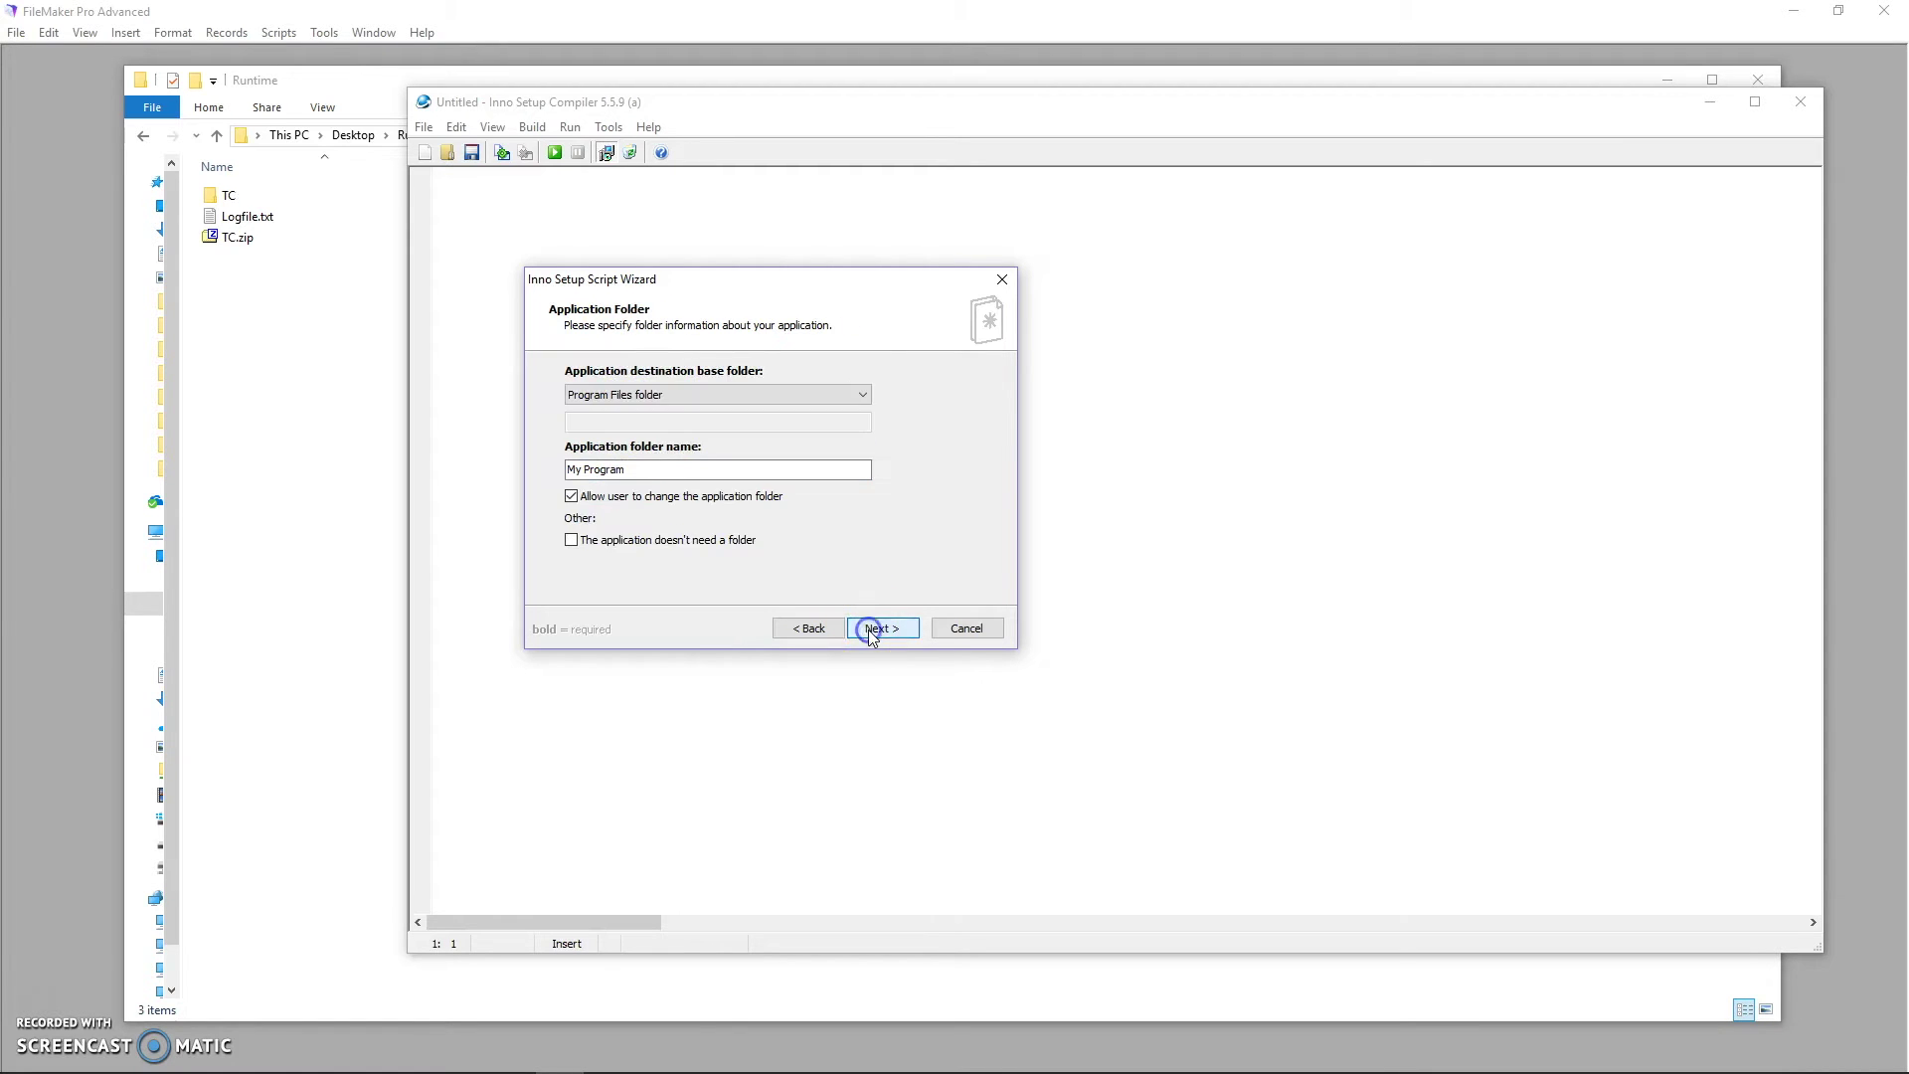
left_click(669, 394)
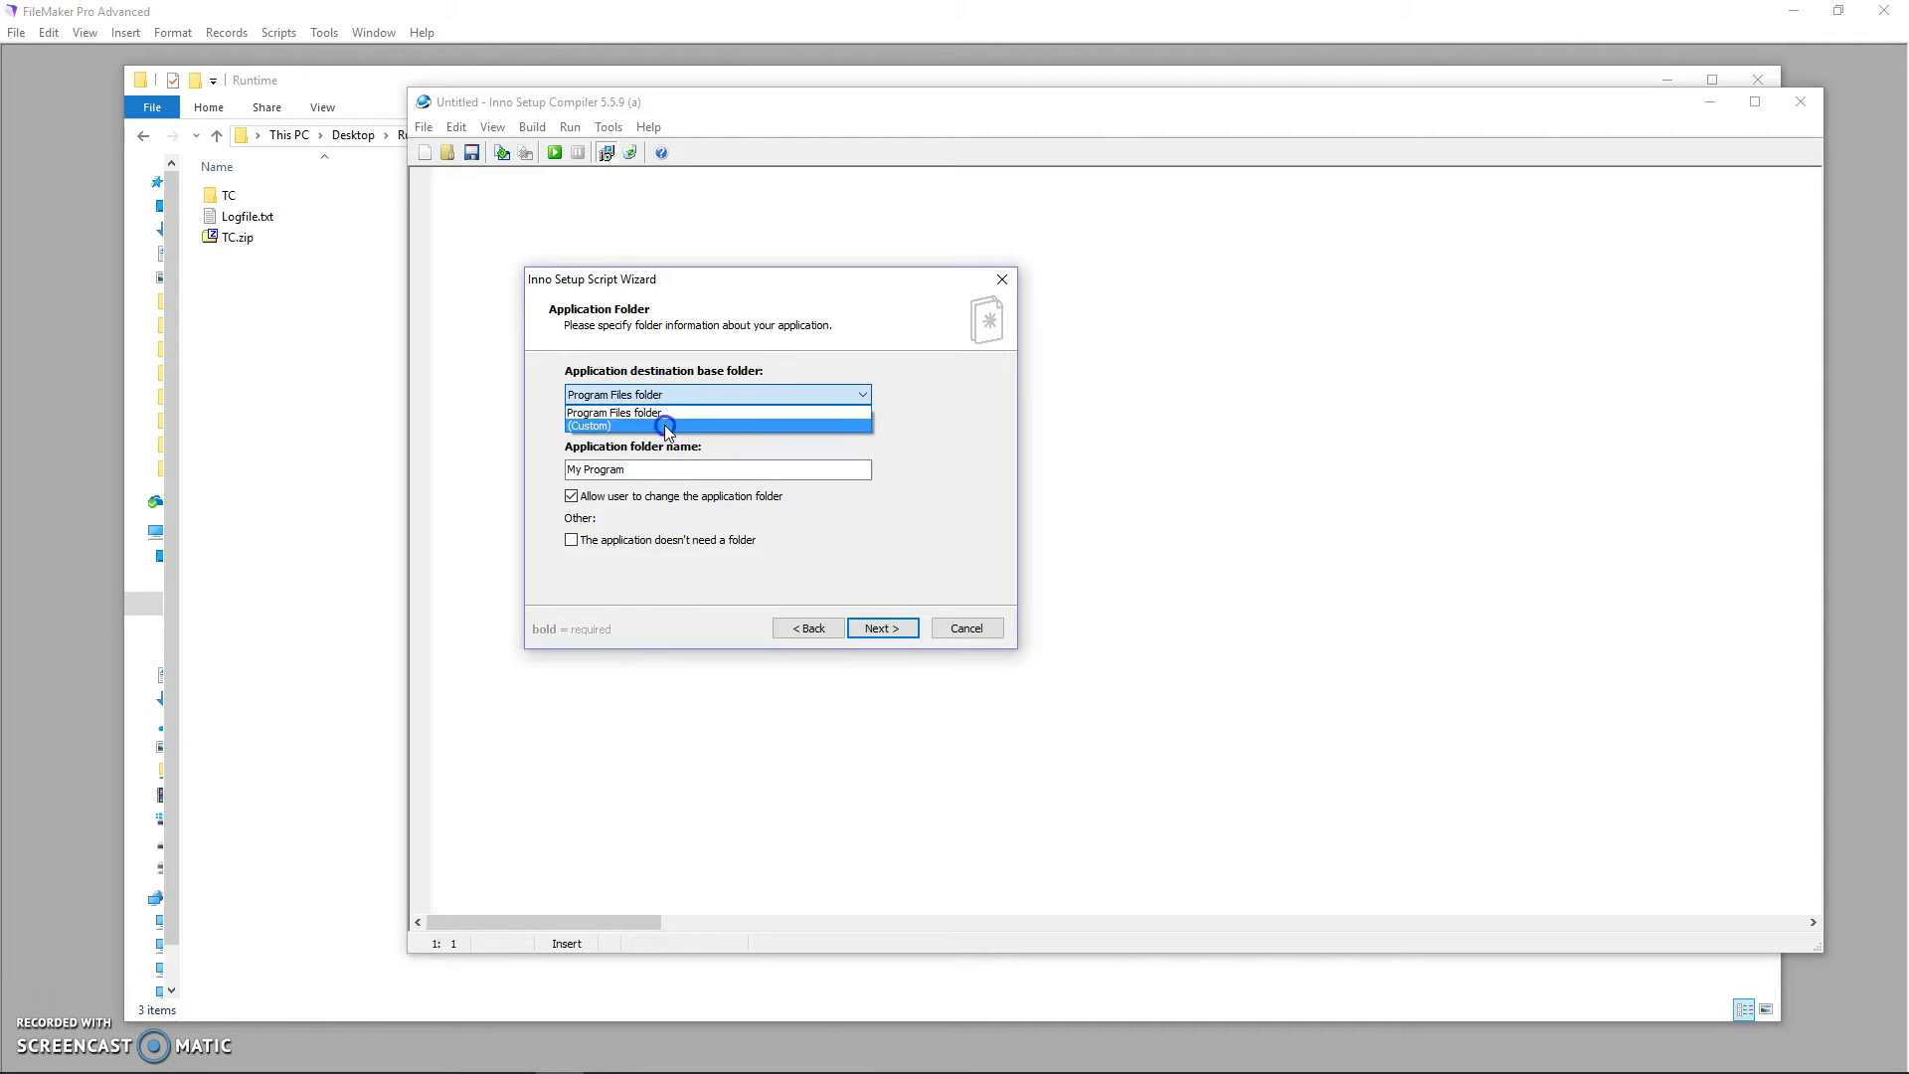
left_click(664, 426)
left_click(661, 395)
left_click(659, 421)
left_click(663, 398)
left_click(662, 411)
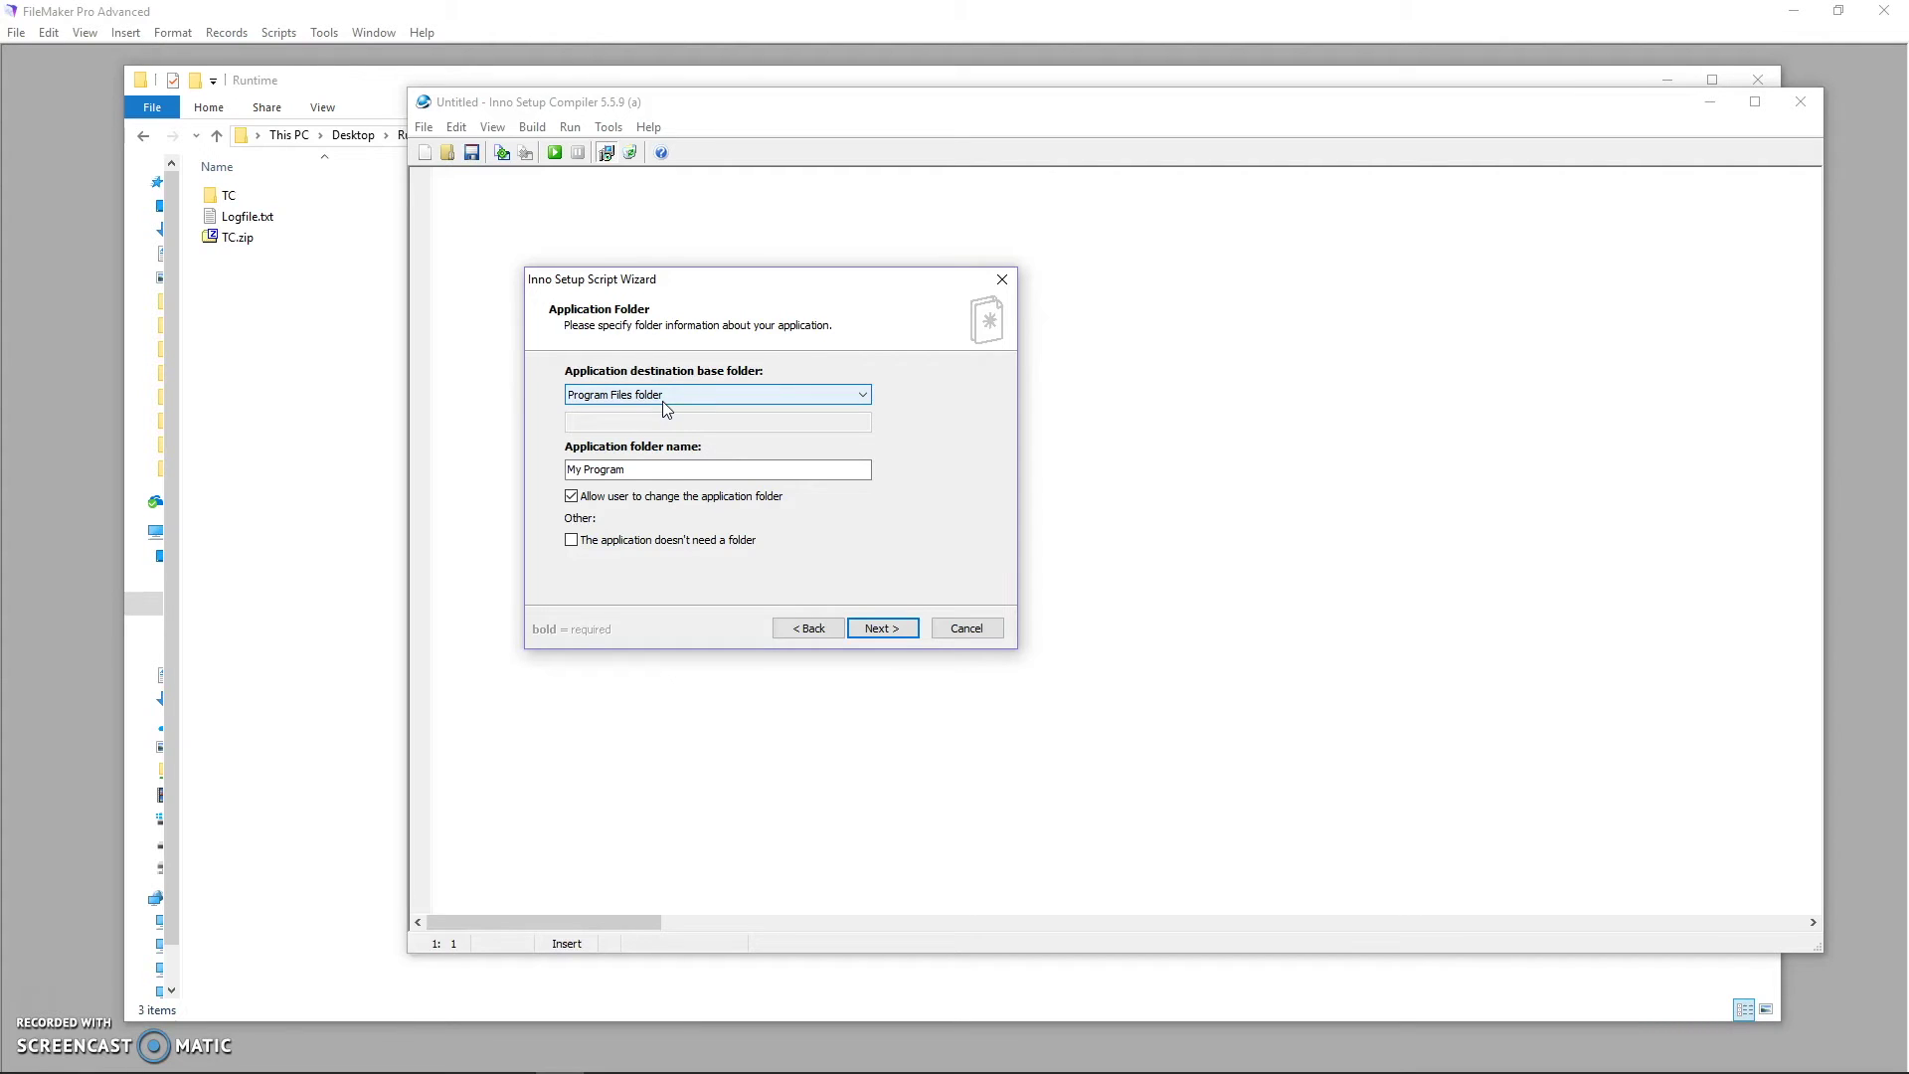
left_click(662, 402)
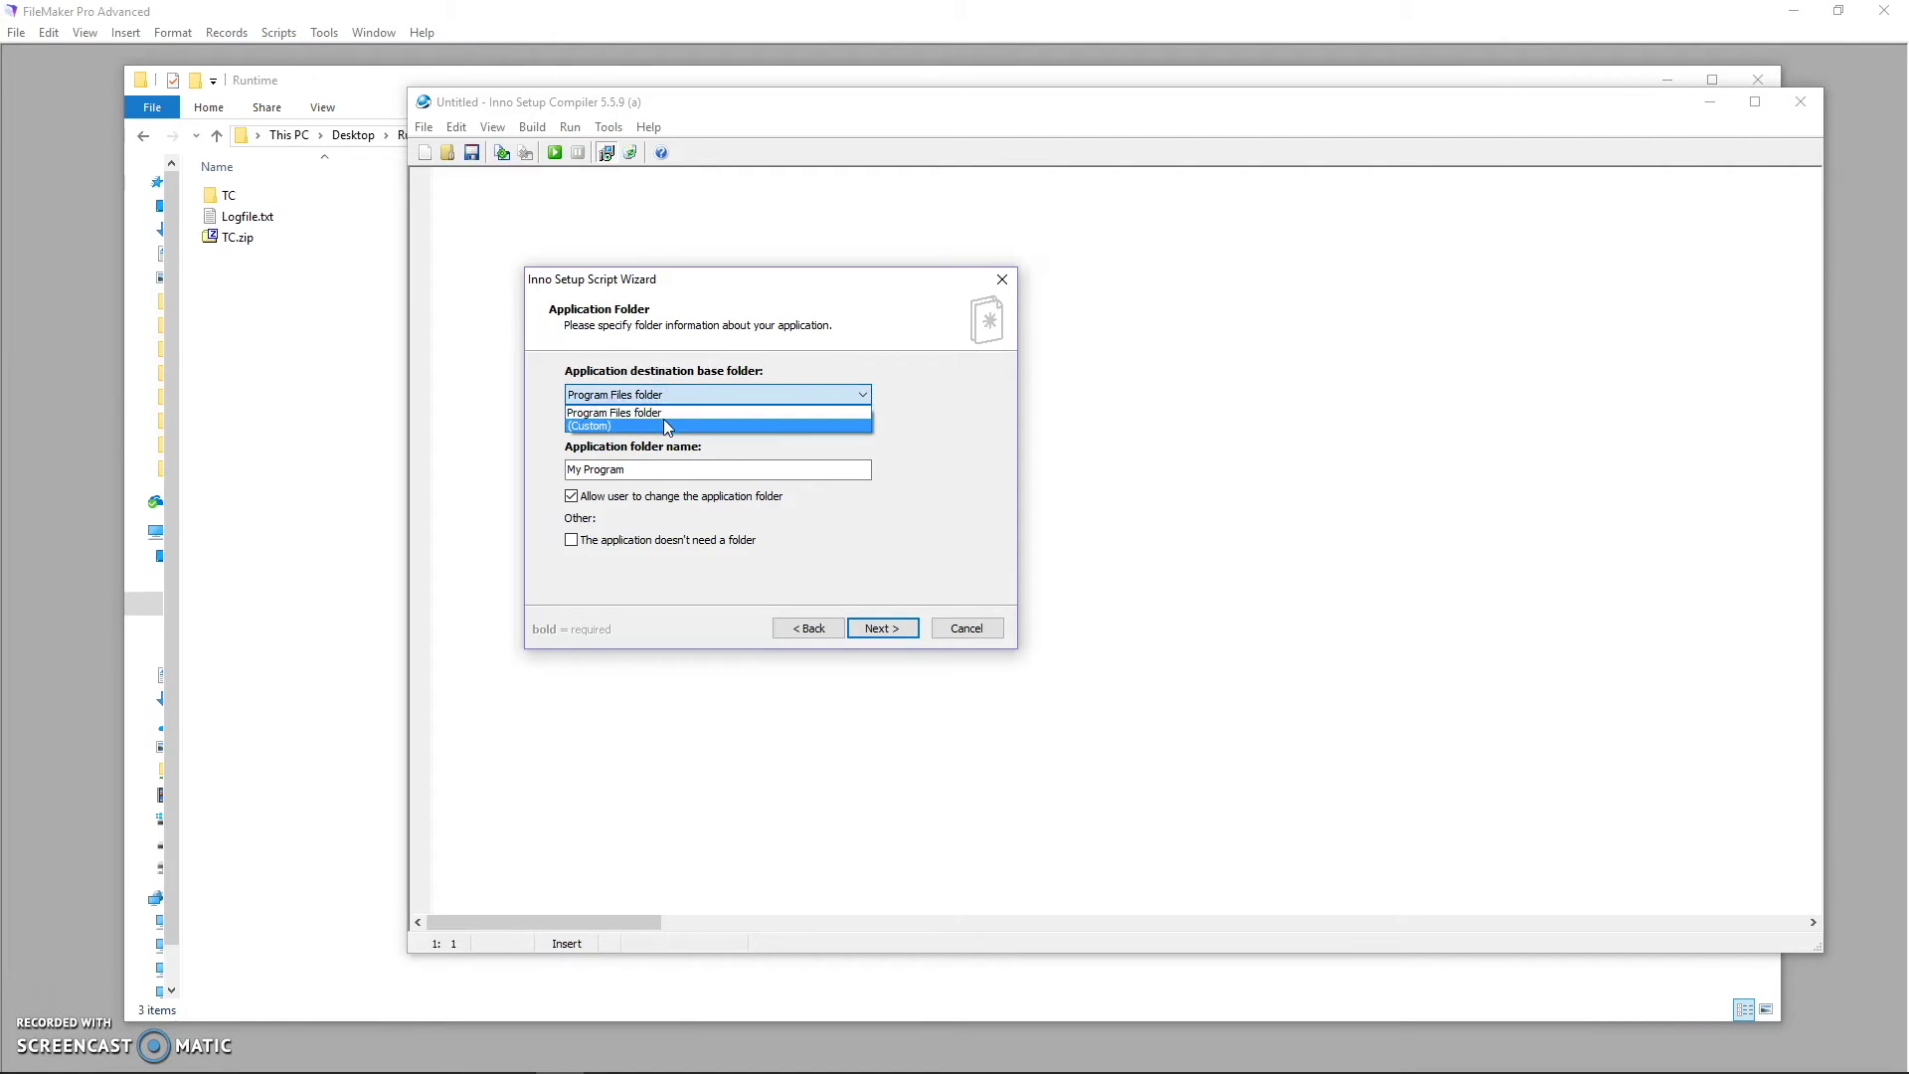
left_click(664, 396)
left_click(664, 397)
left_click(667, 396)
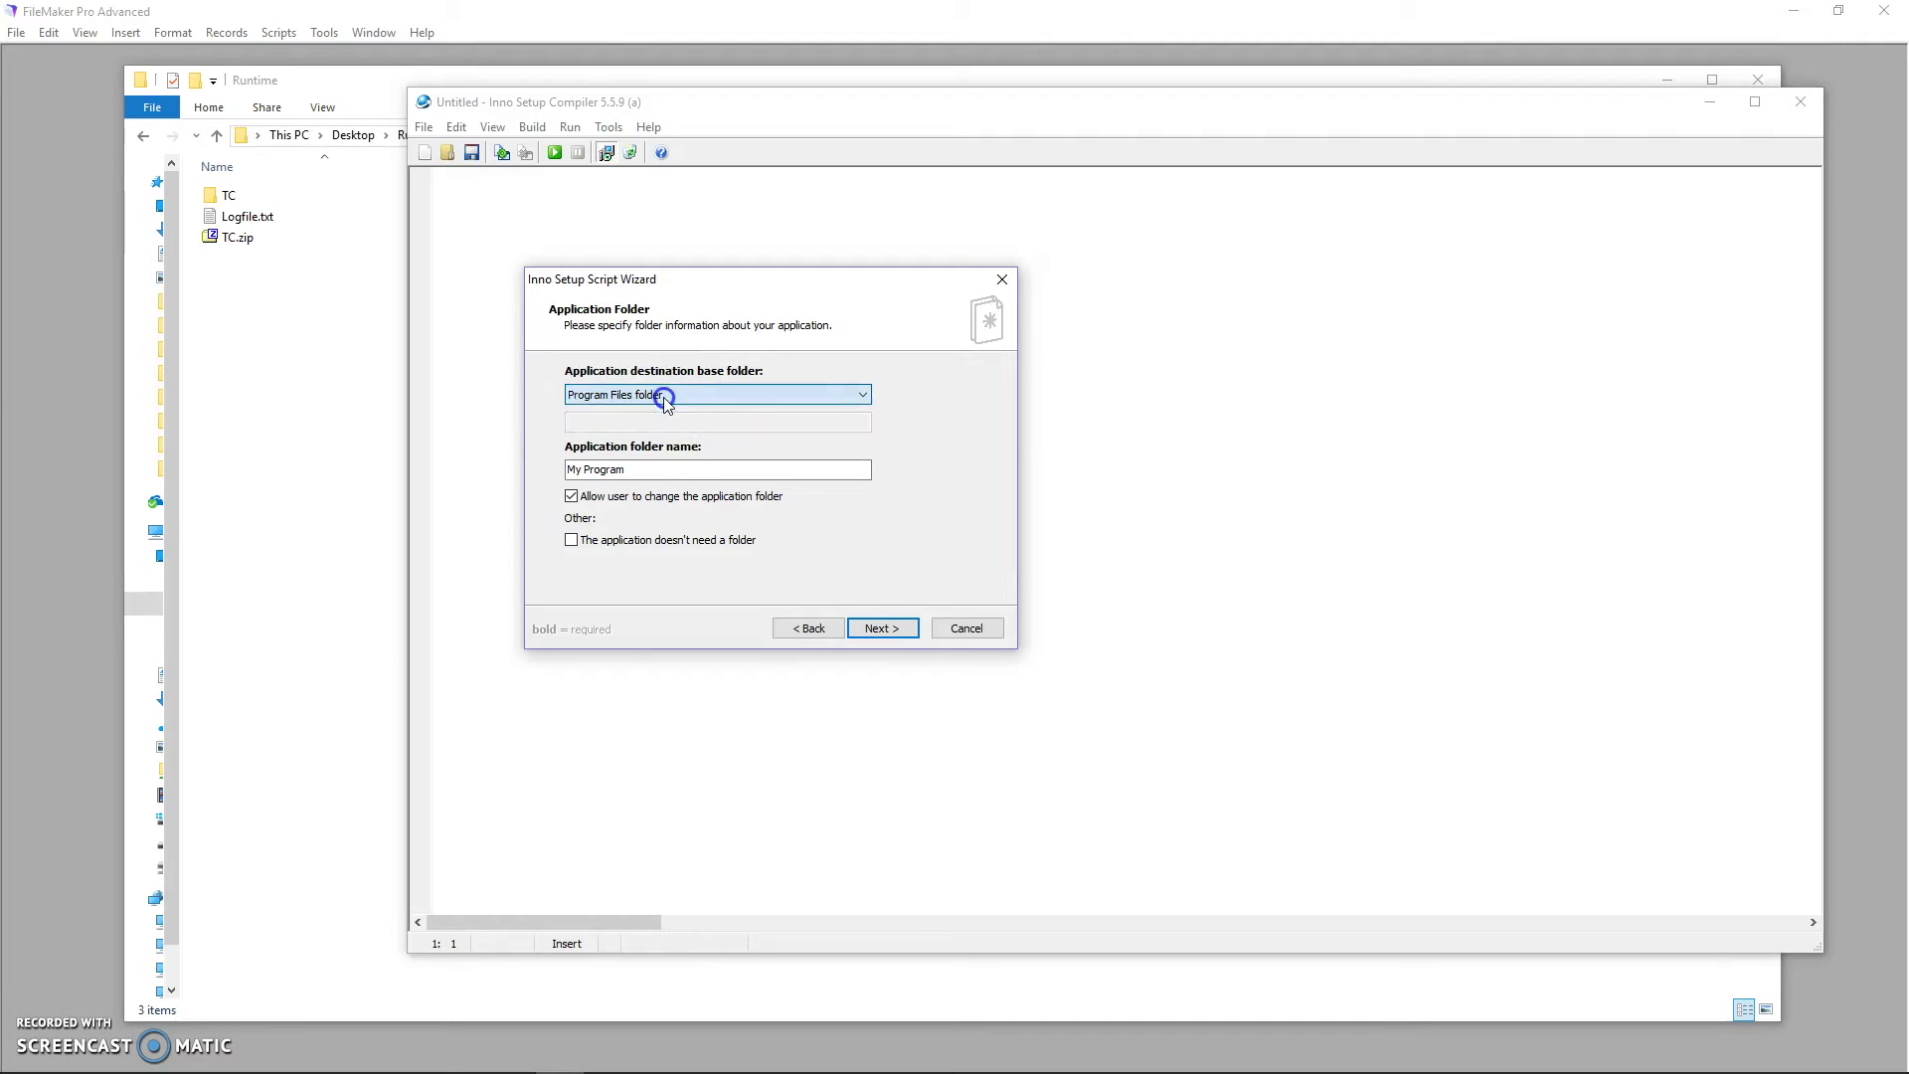
left_click(582, 468)
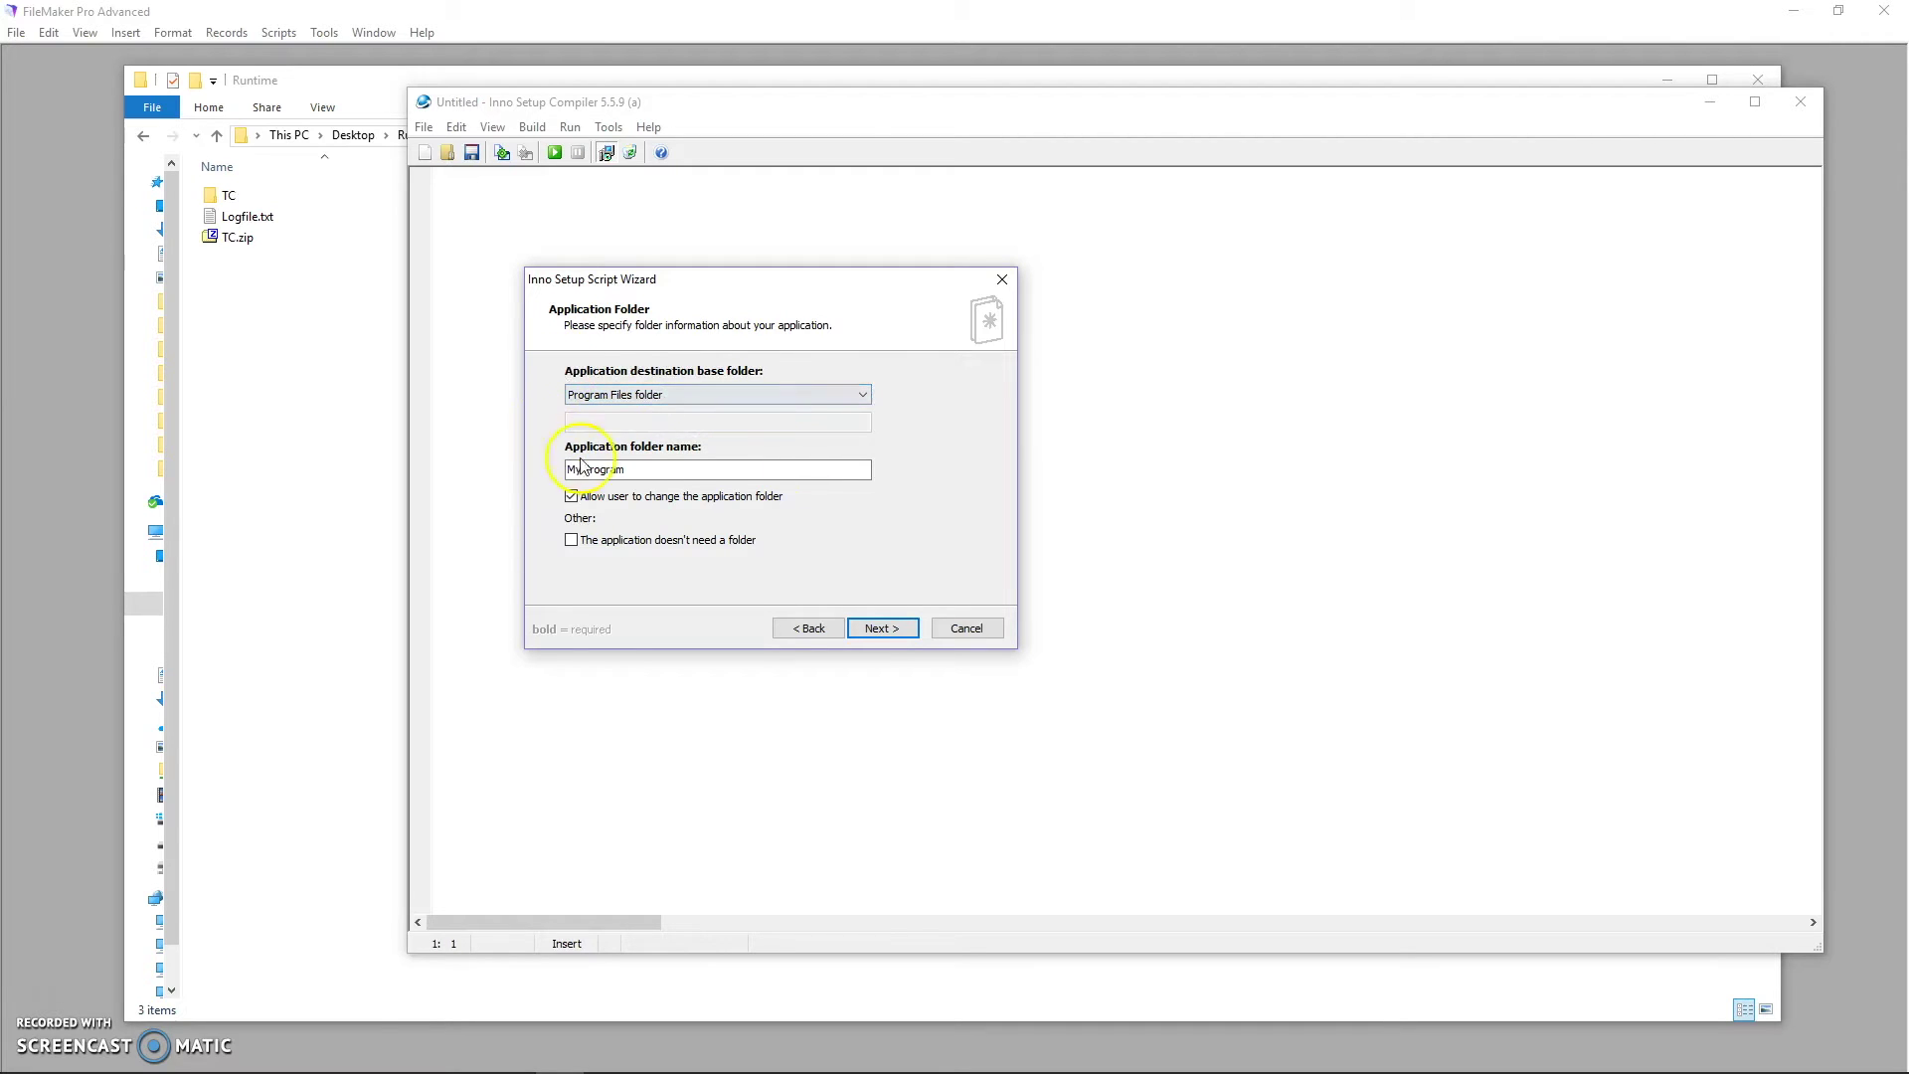
left_click(684, 397)
Keep Program Files as the base folder and pick Desktop\Runtime\TC\TC.exe as the main executable
left_click(684, 396)
left_click(879, 628)
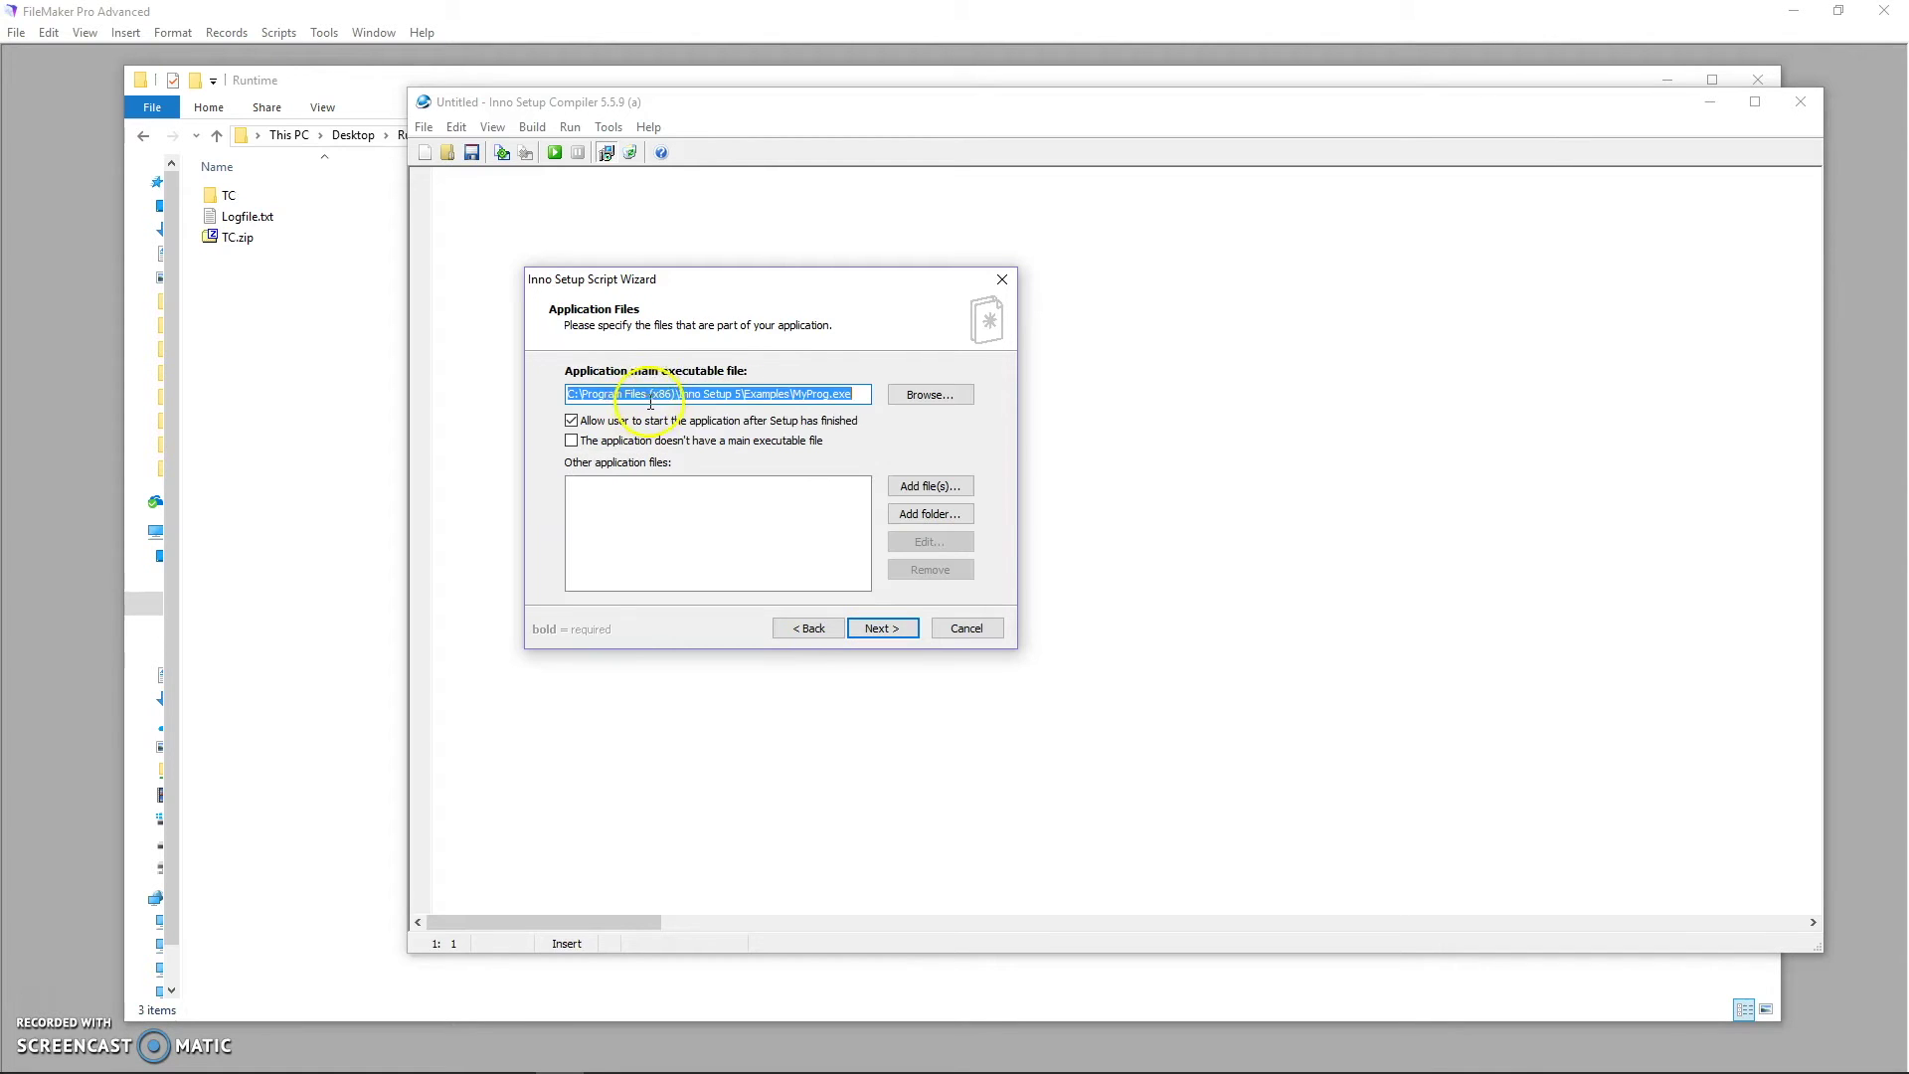
left_click(924, 396)
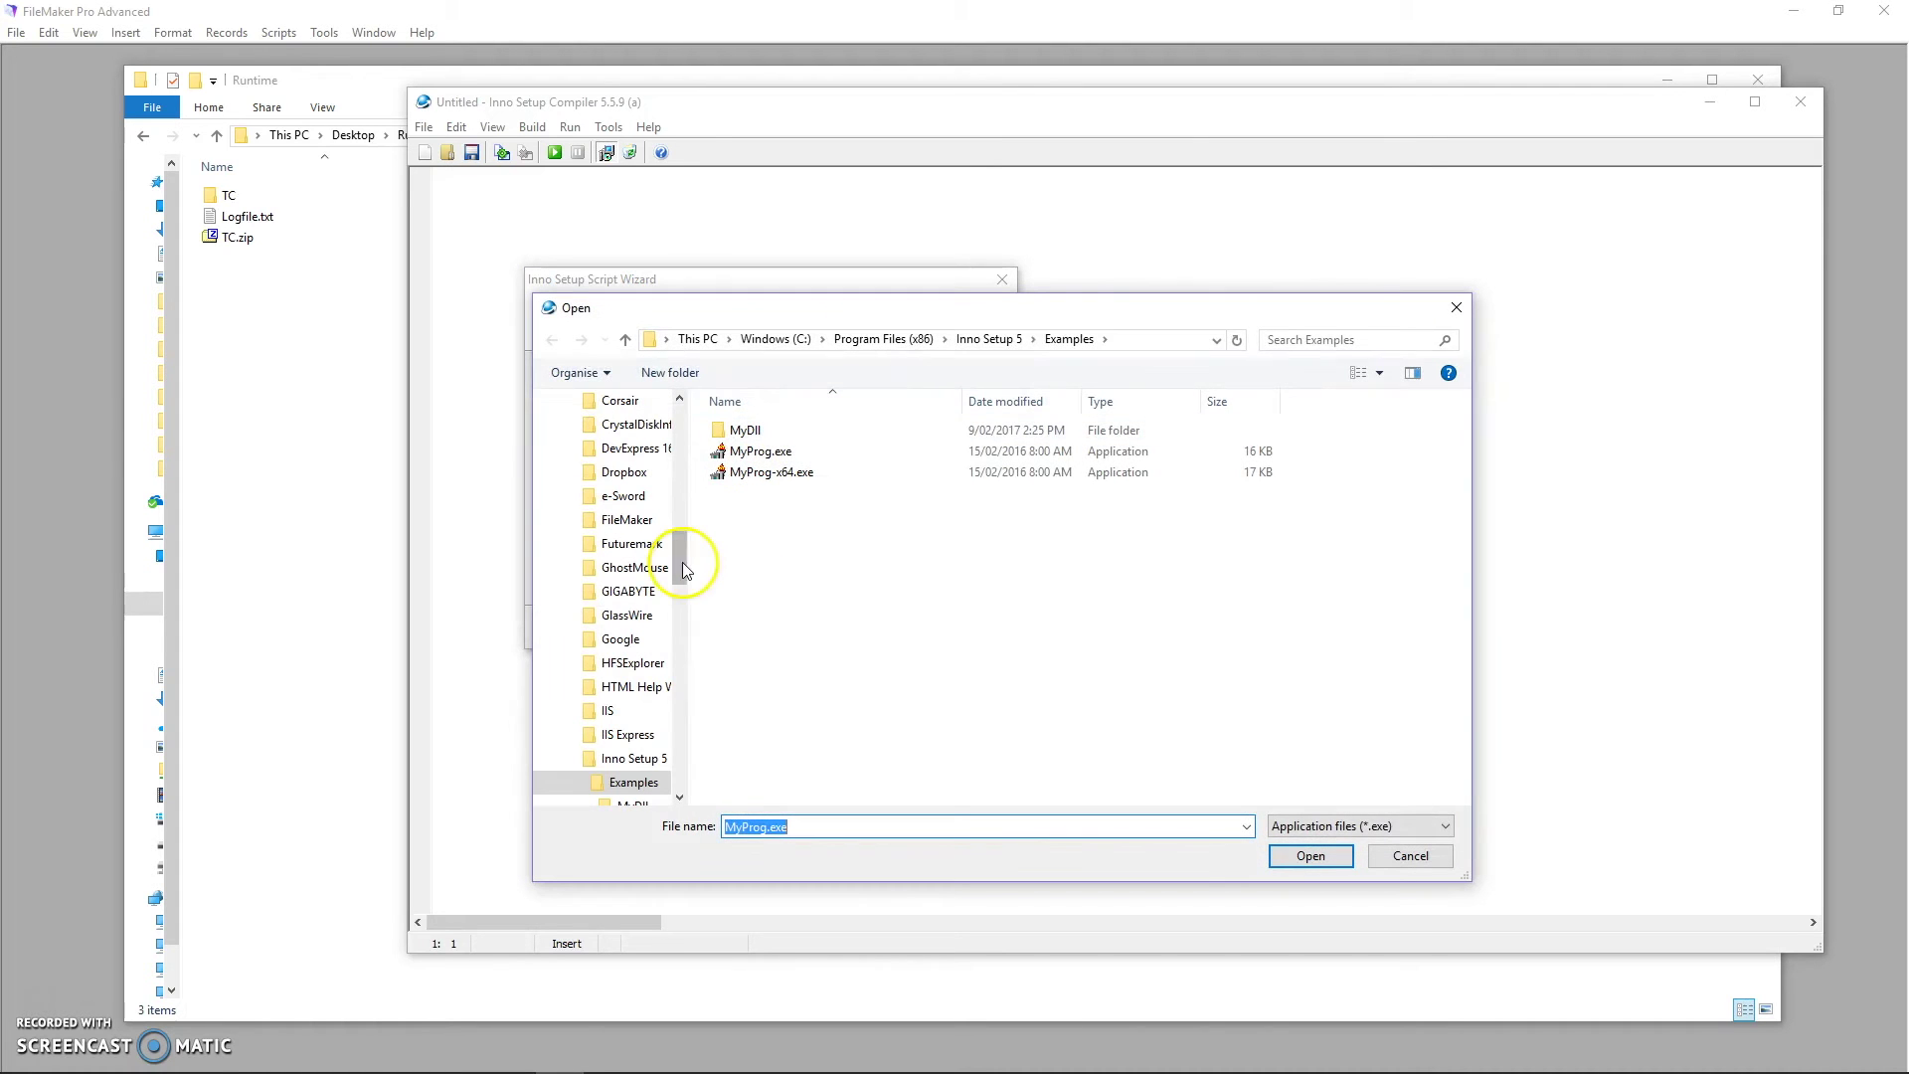
left_click_drag(682, 563, 682, 413)
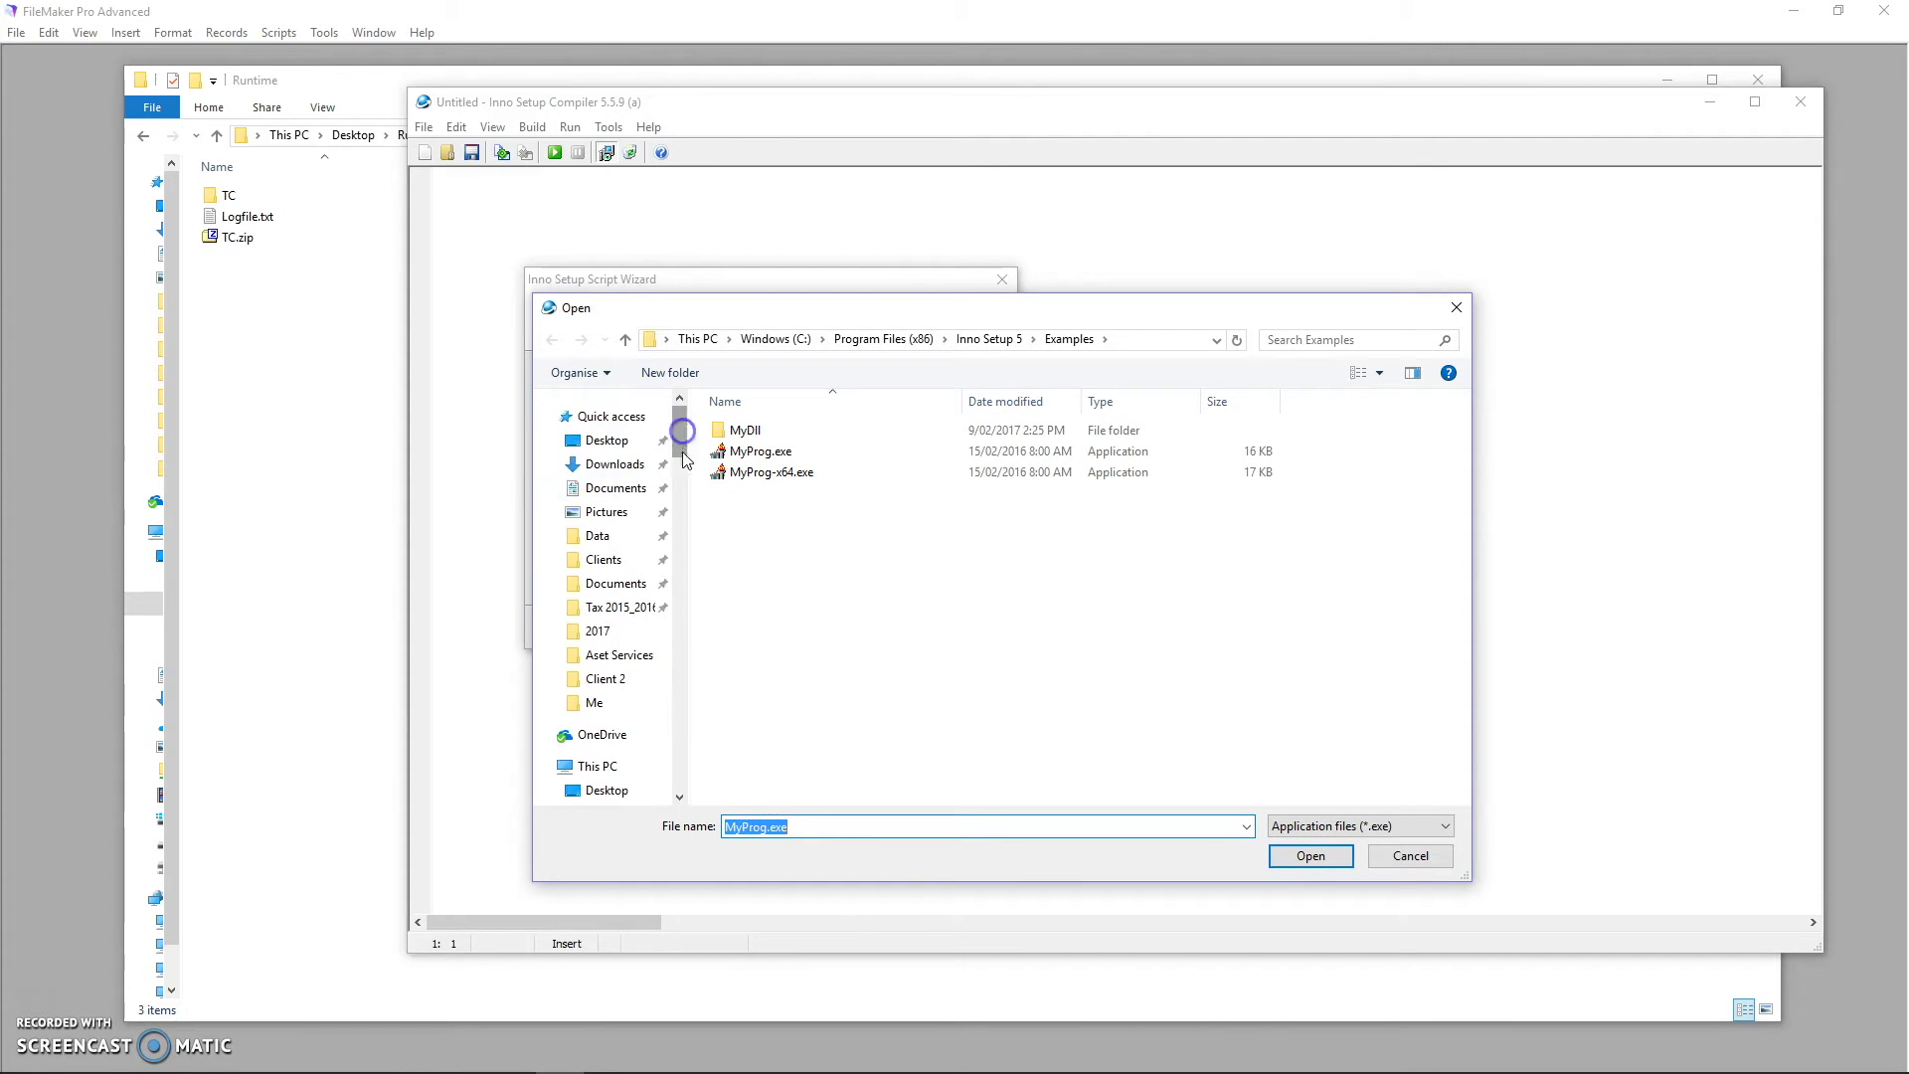
mouse_move(689, 516)
left_mouse_down()
mouse_move(613, 511)
mouse_move(659, 511)
left_mouse_up()
left_click(609, 440)
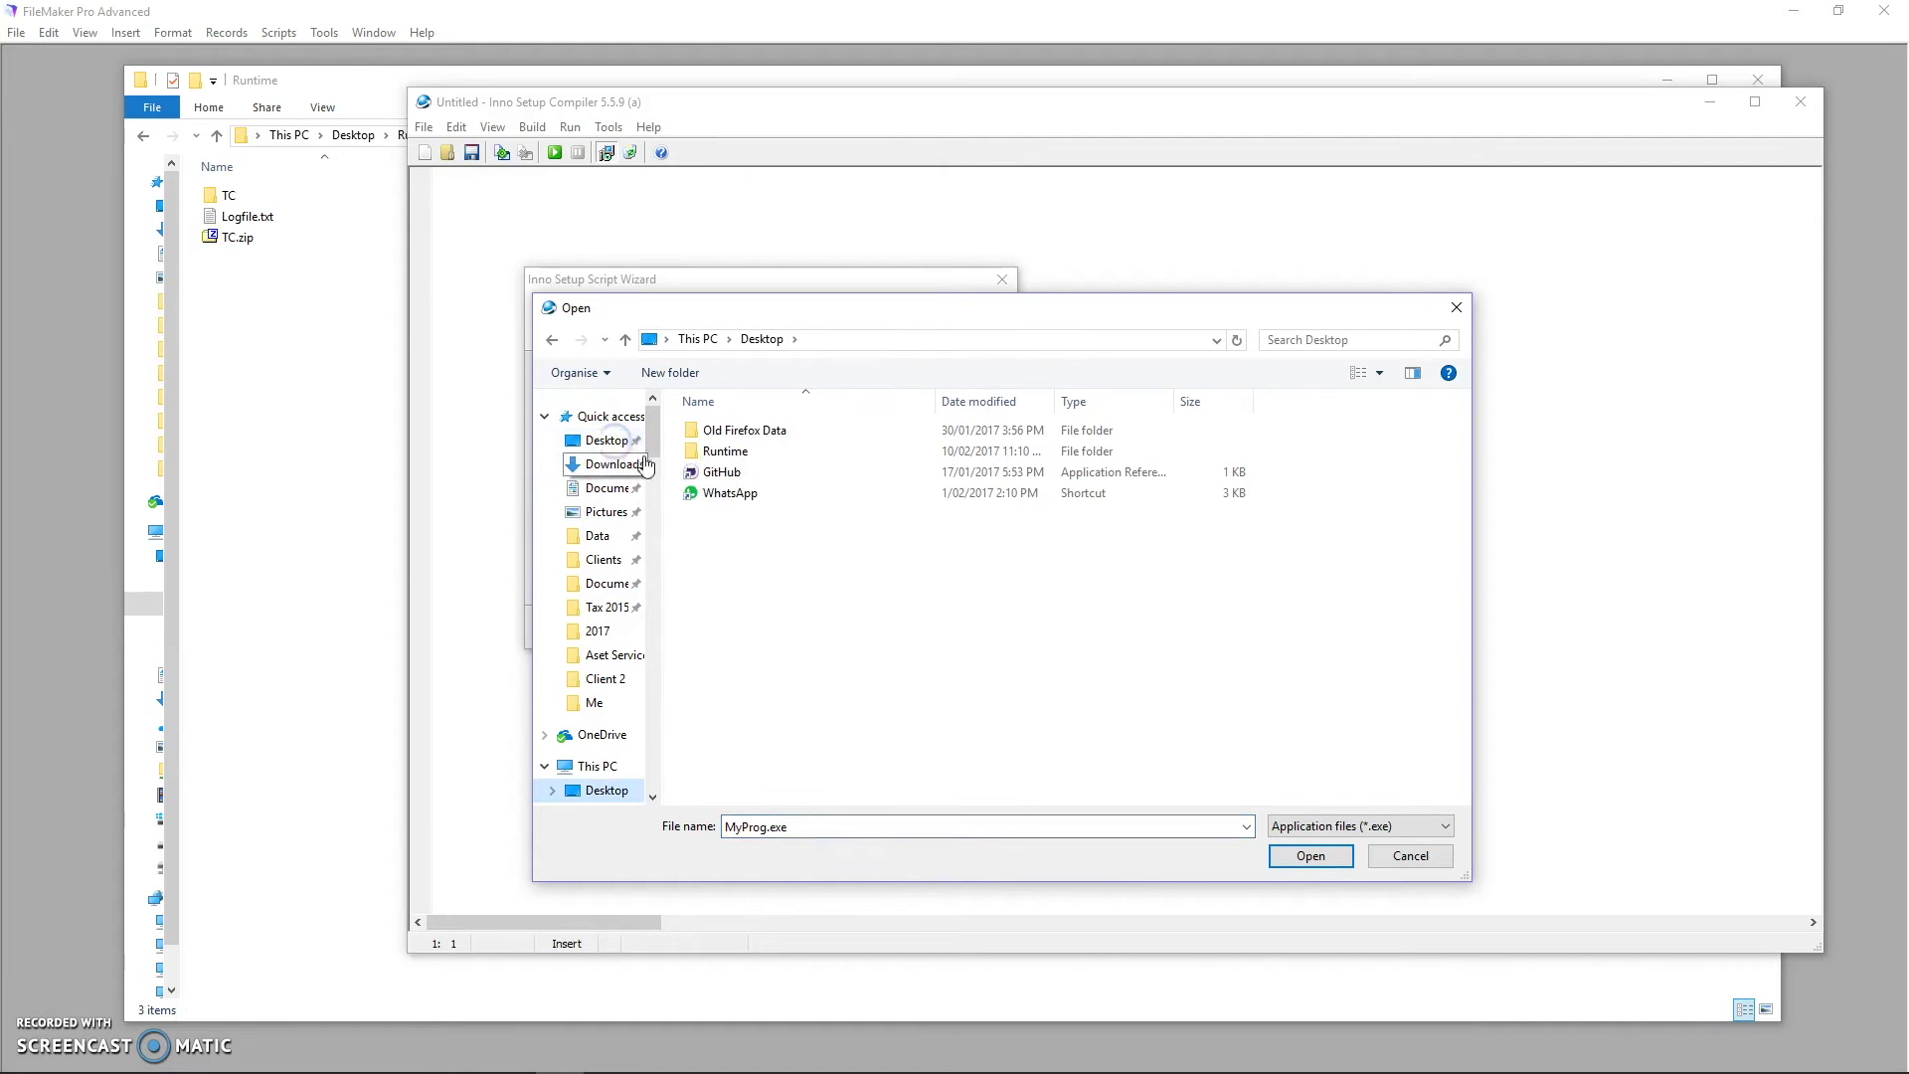
double_click(733, 452)
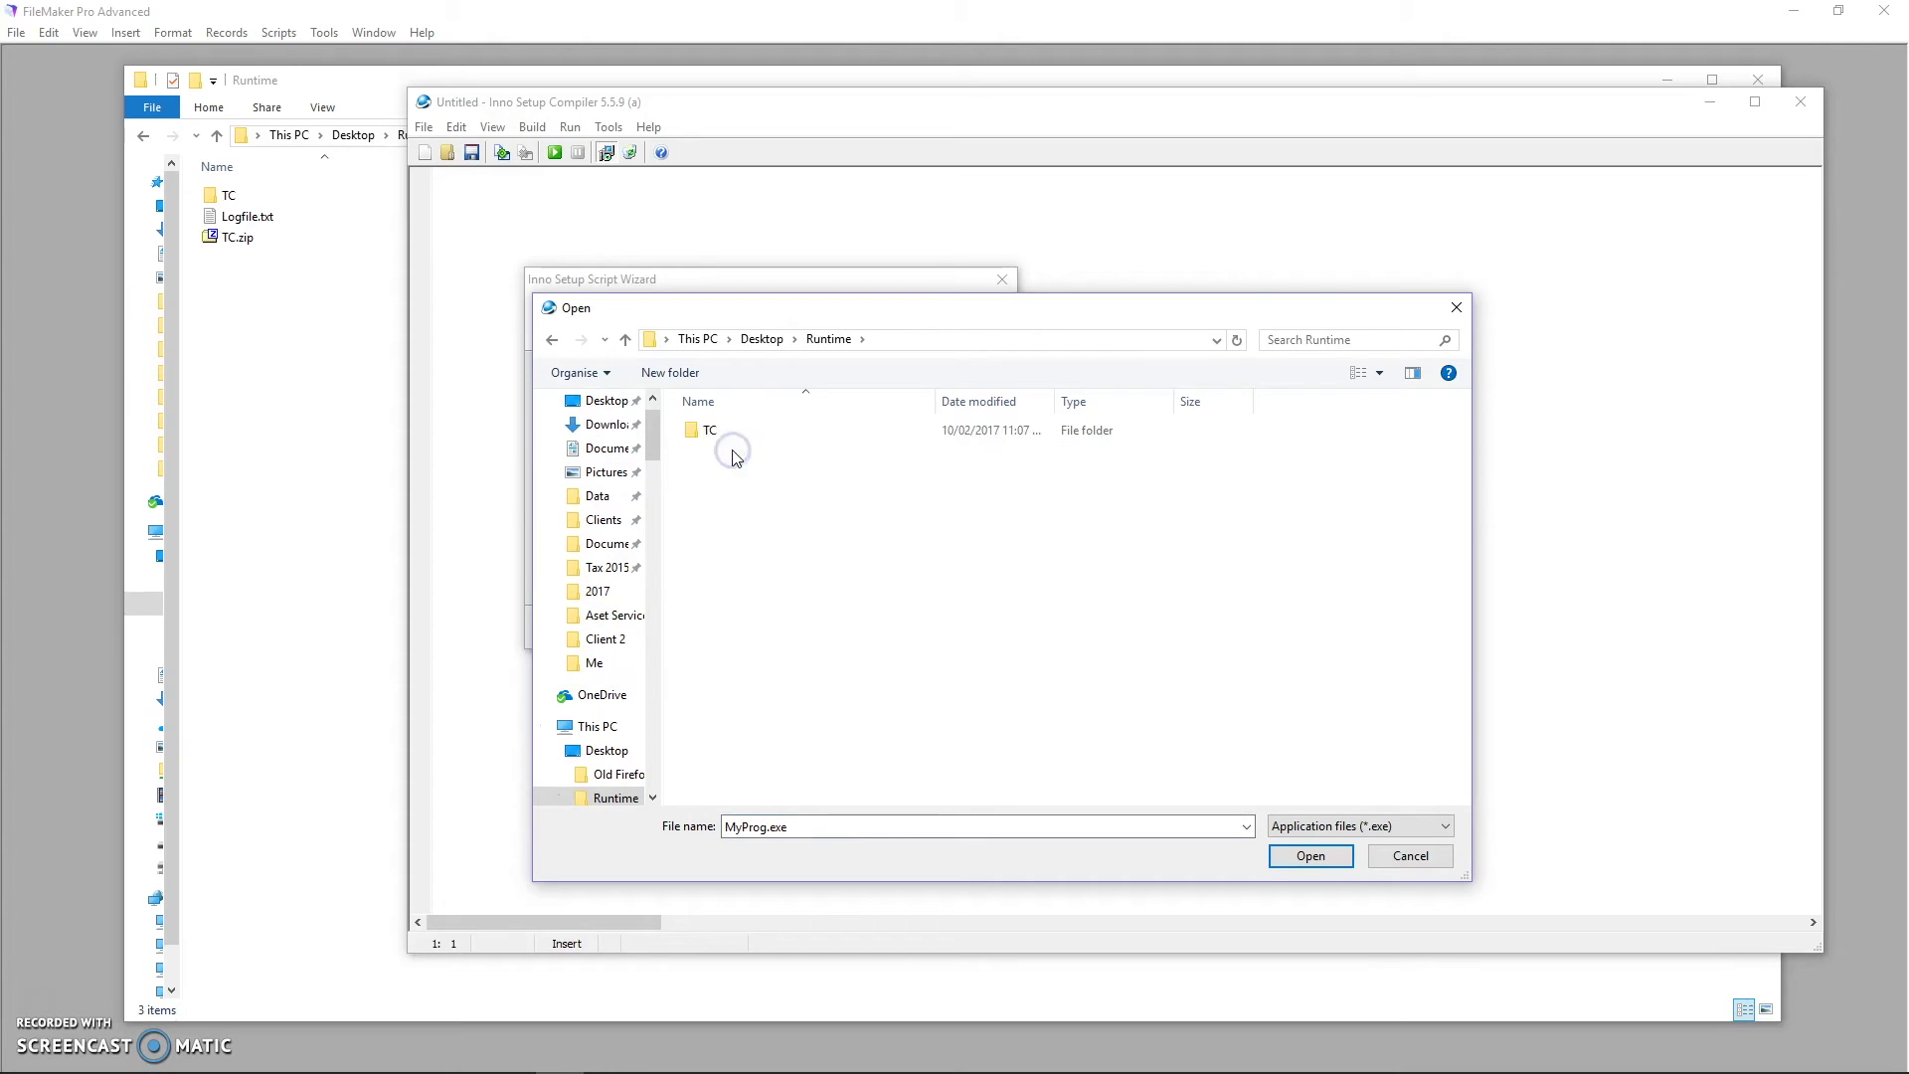
double_click(712, 430)
left_click(718, 743)
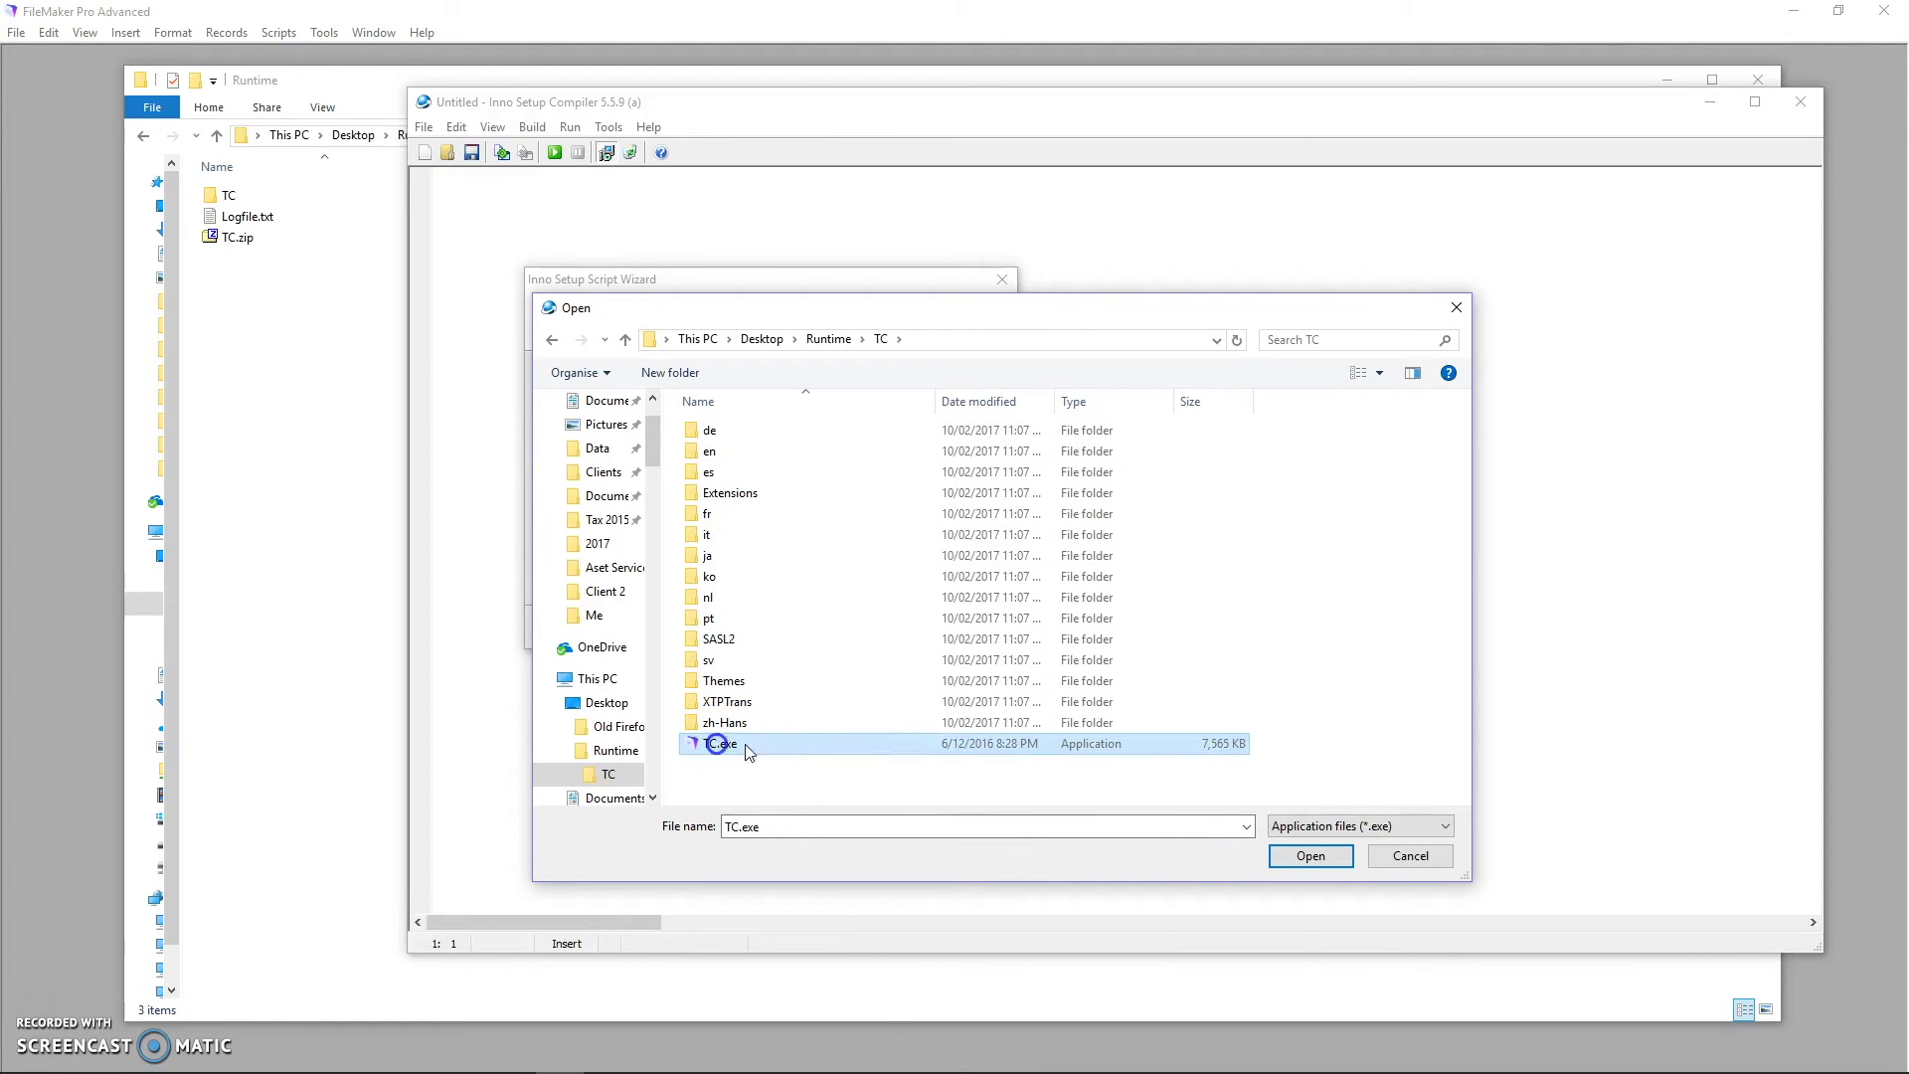
left_click(1322, 855)
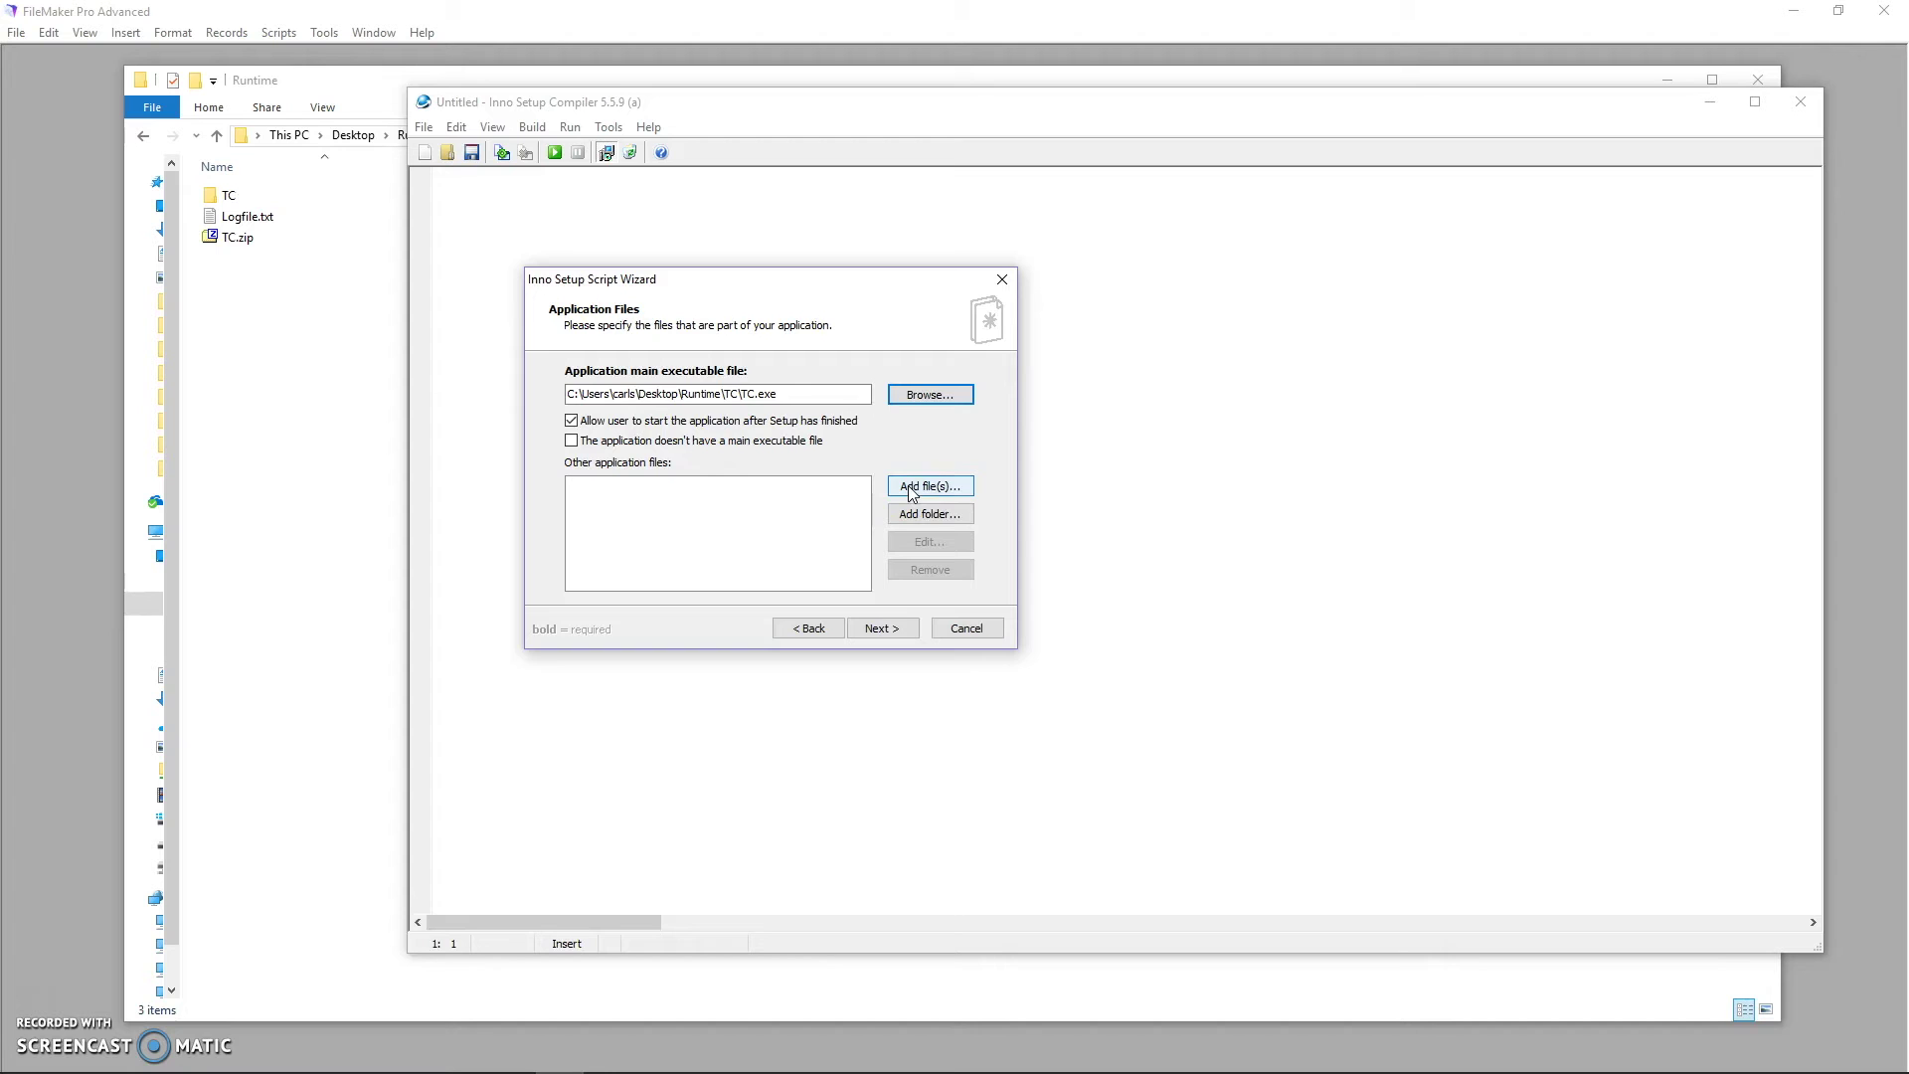
Add the Runtime\TC\de folder with its subfolders as application files, installed into a 'de' subfolder
left_click(915, 513)
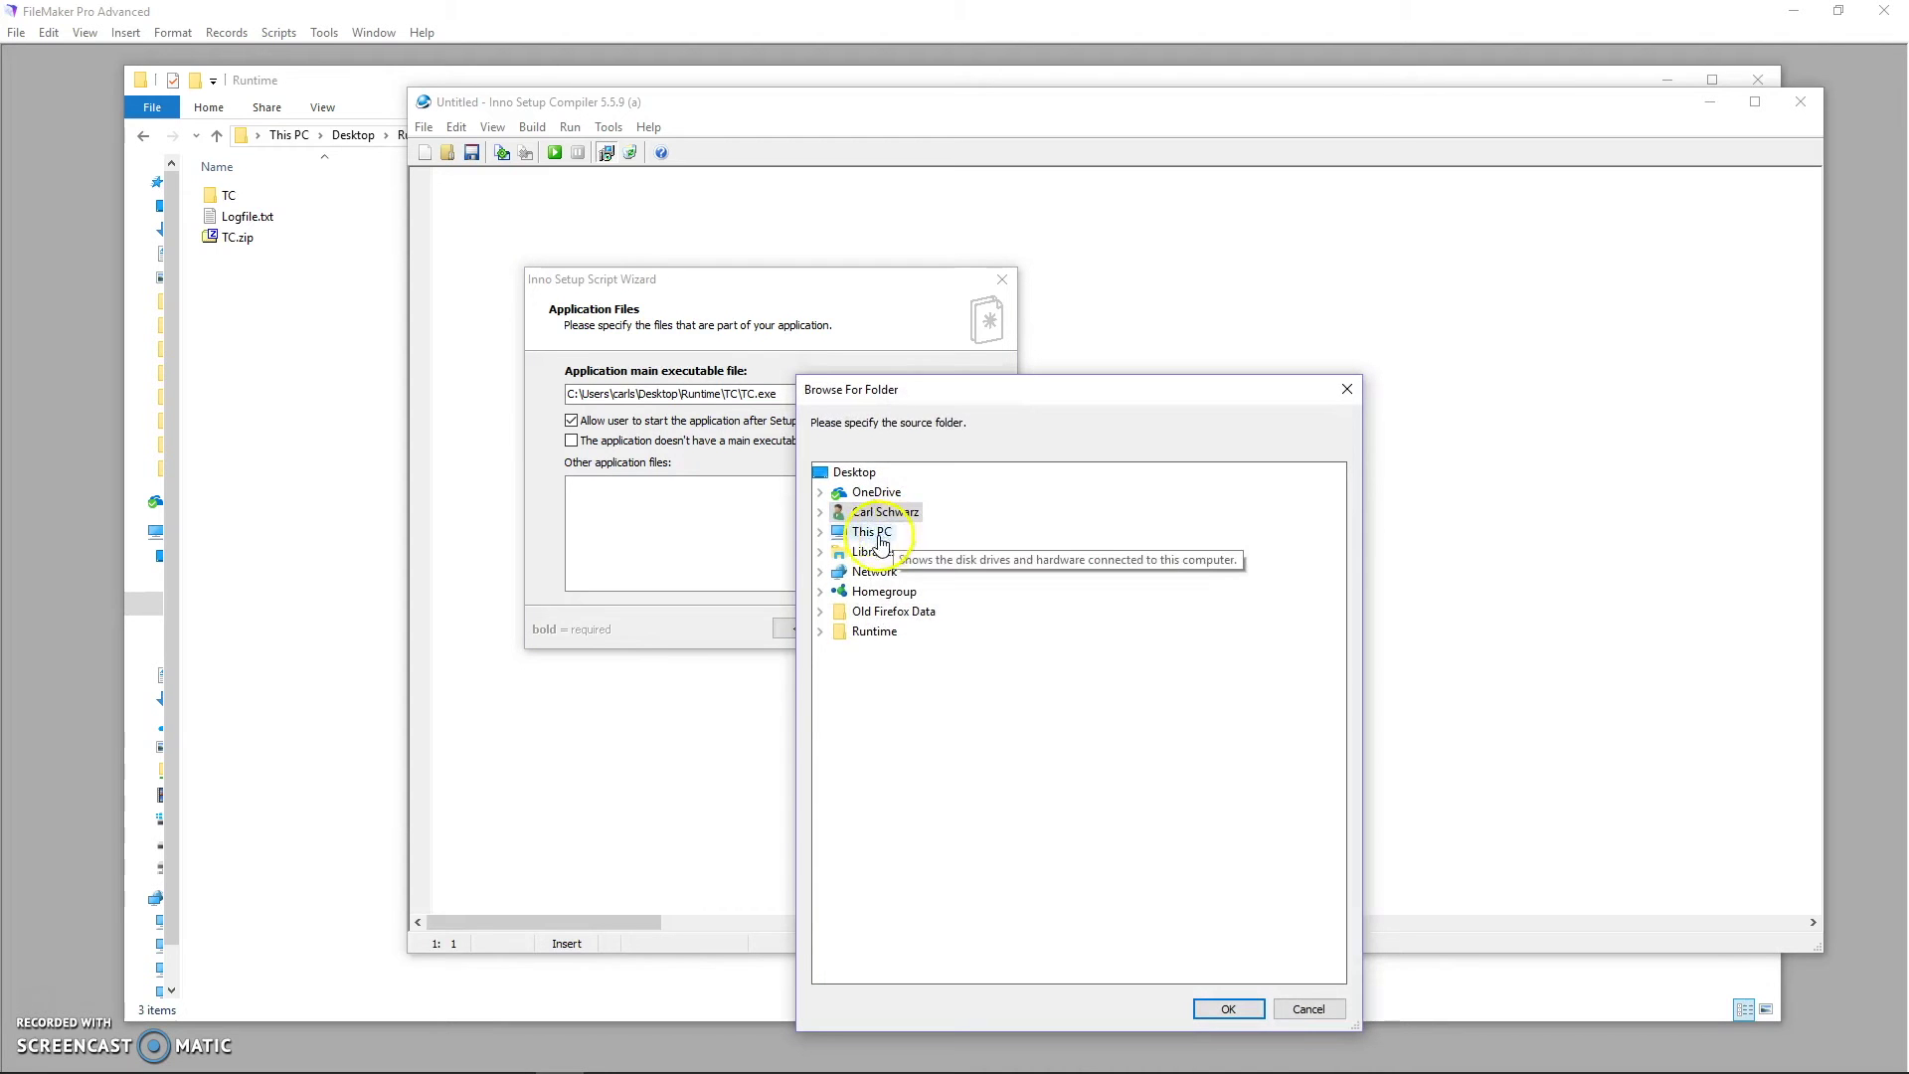
left_click(842, 531)
left_click(875, 550)
left_click(900, 590)
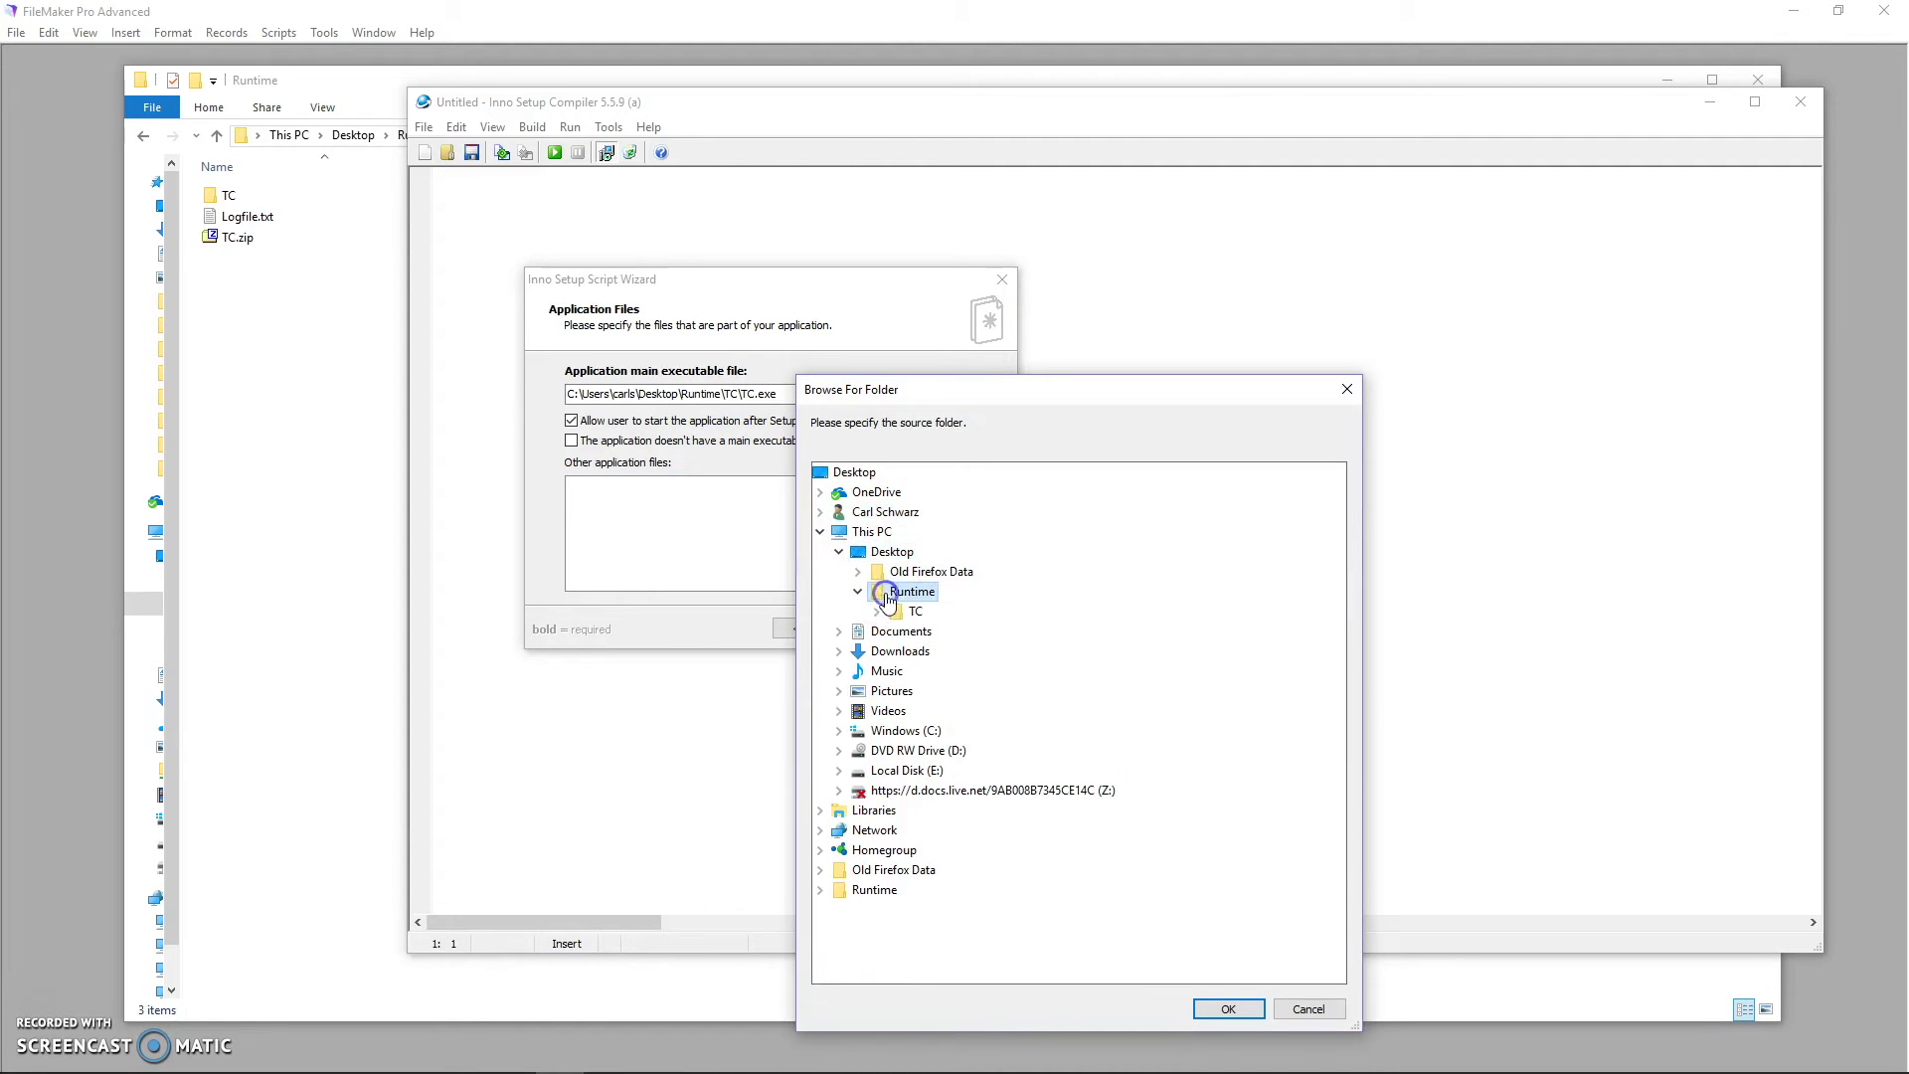
left_click(878, 611)
left_click(930, 631)
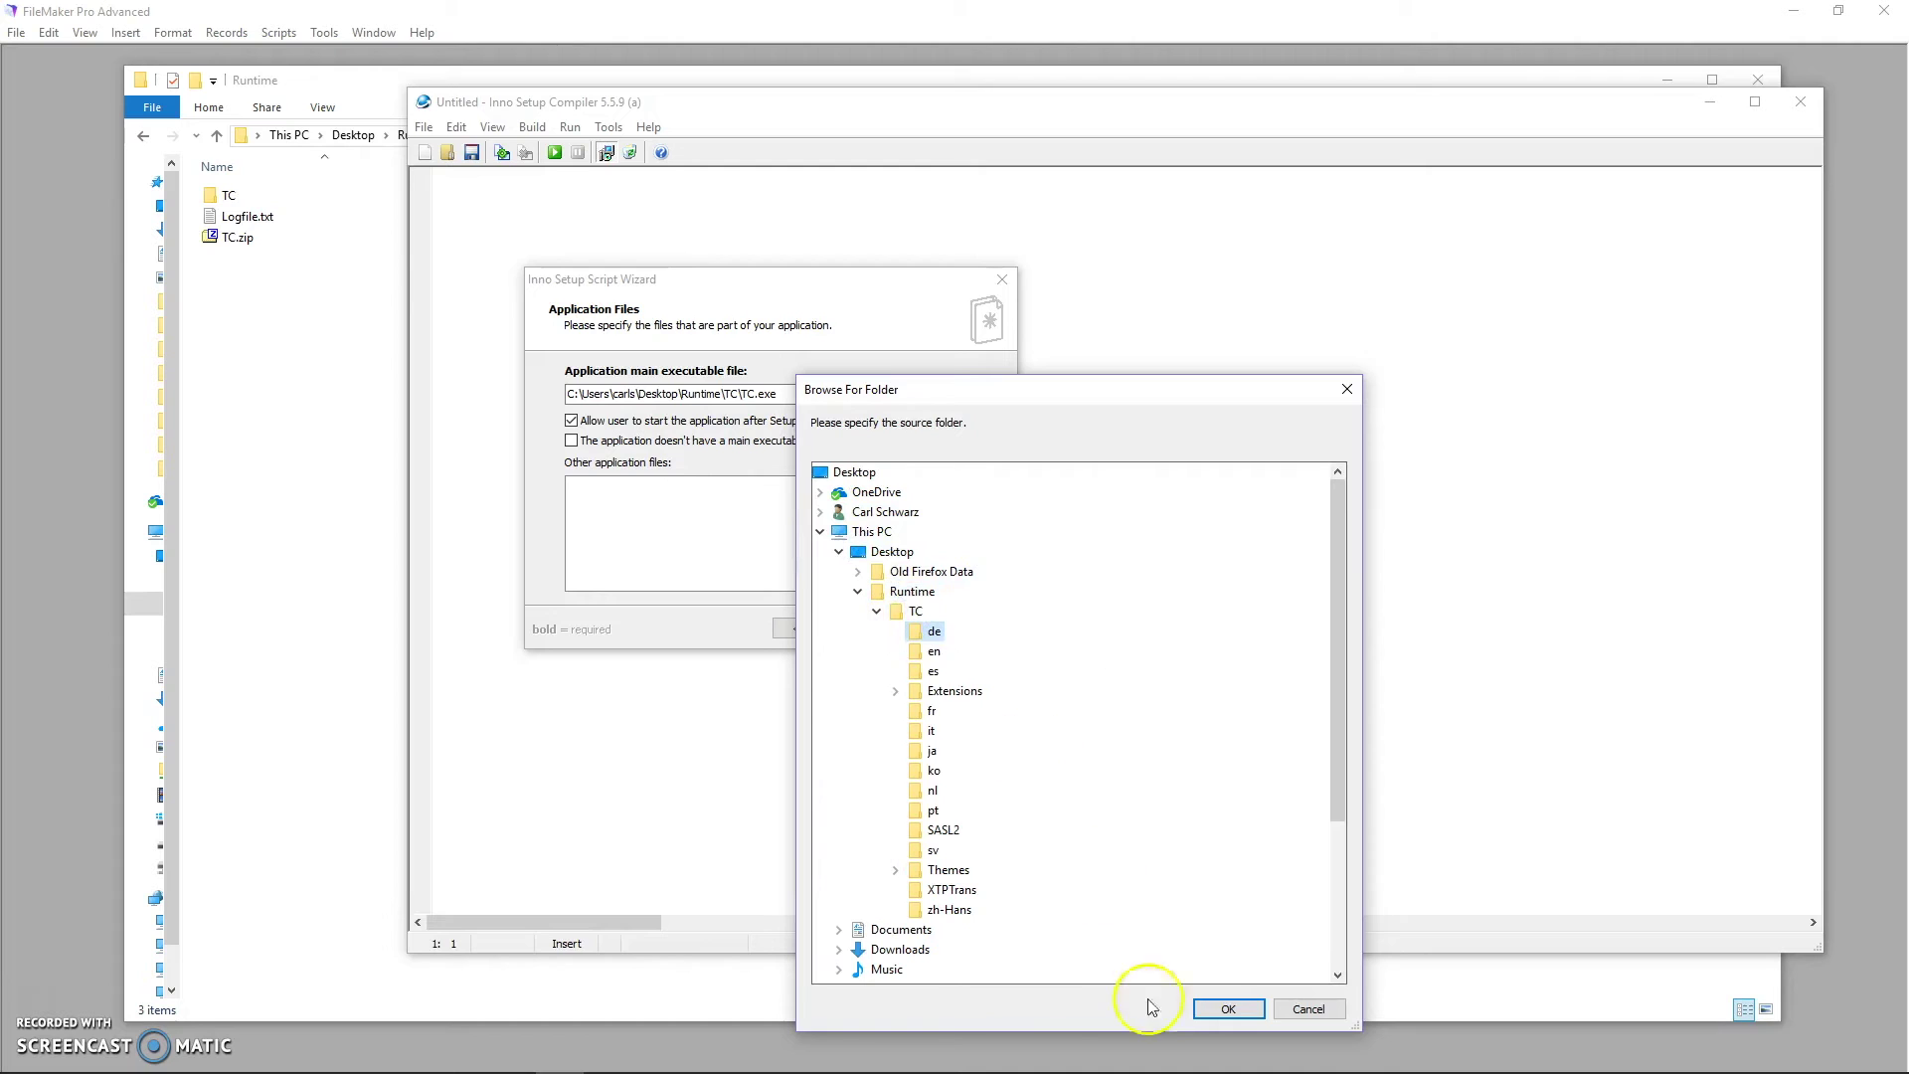
left_click(1227, 1010)
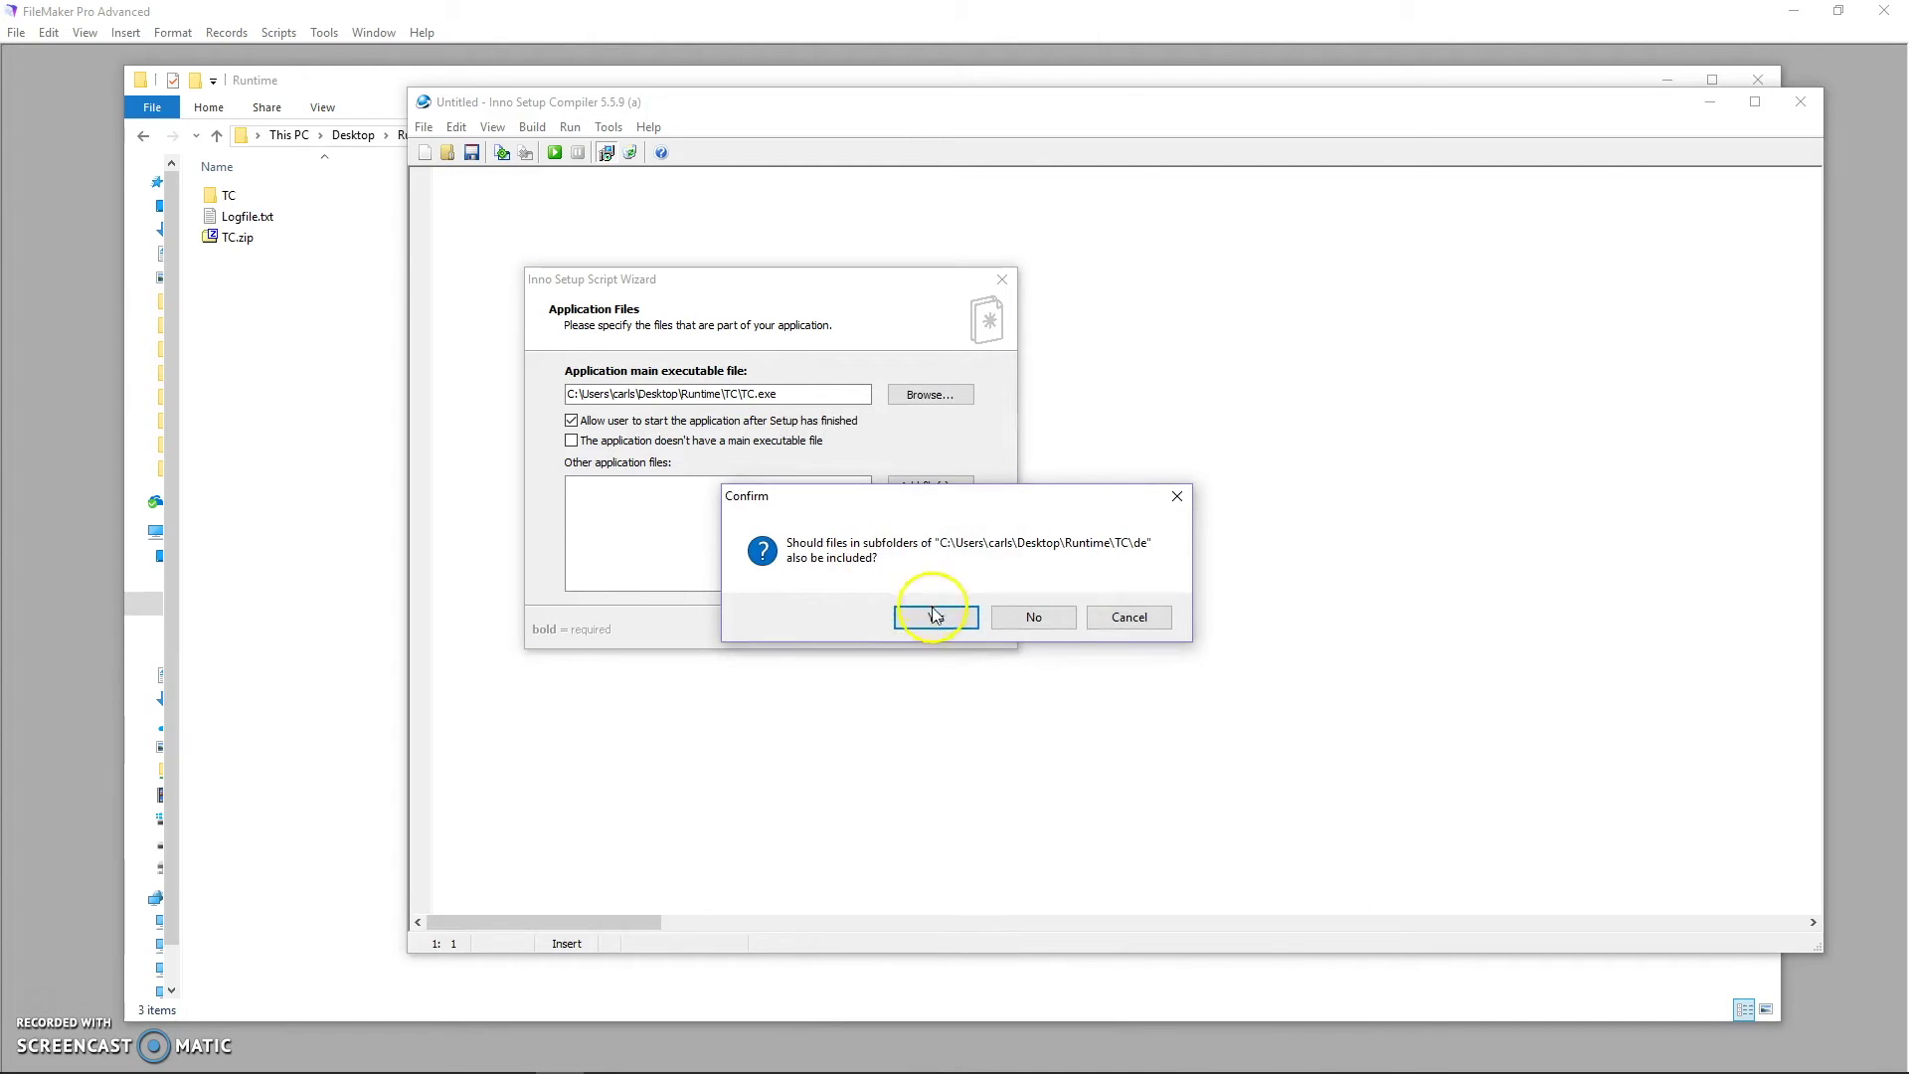
left_click(936, 619)
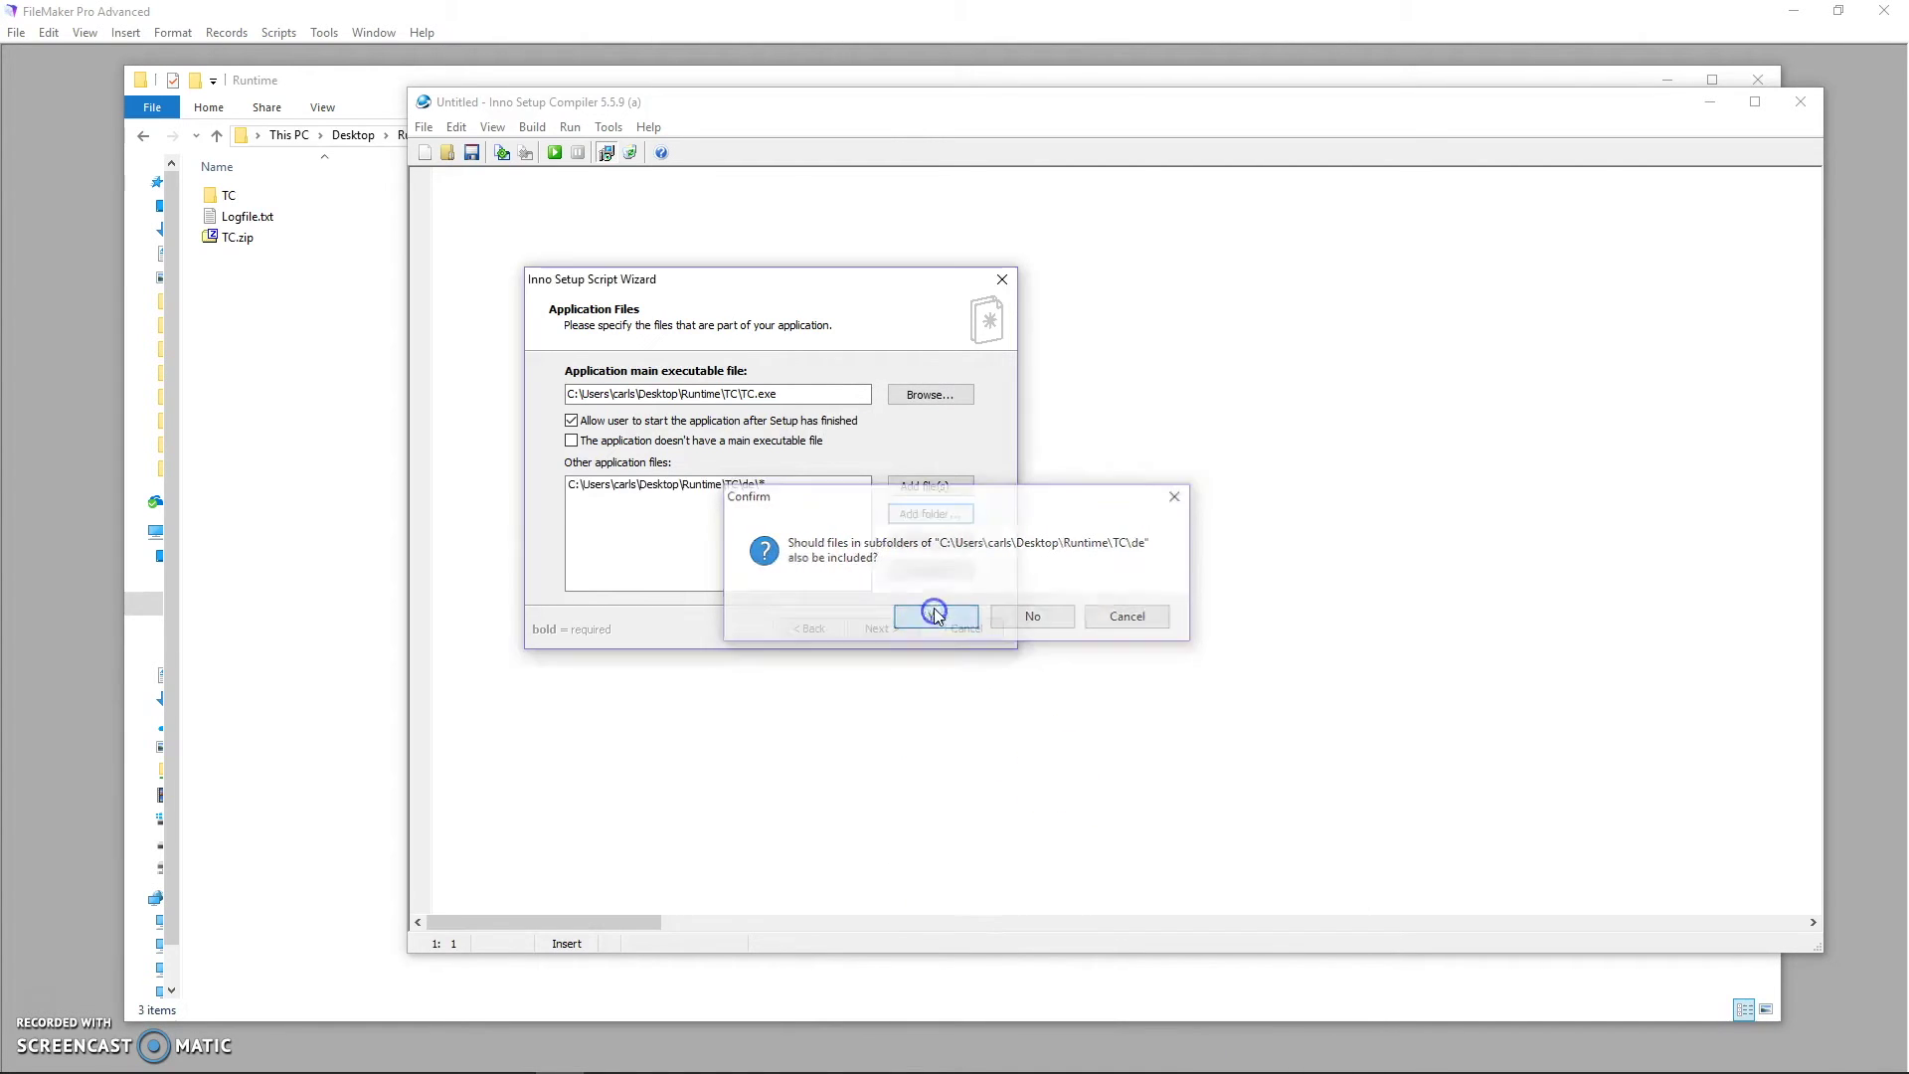
left_click(751, 485)
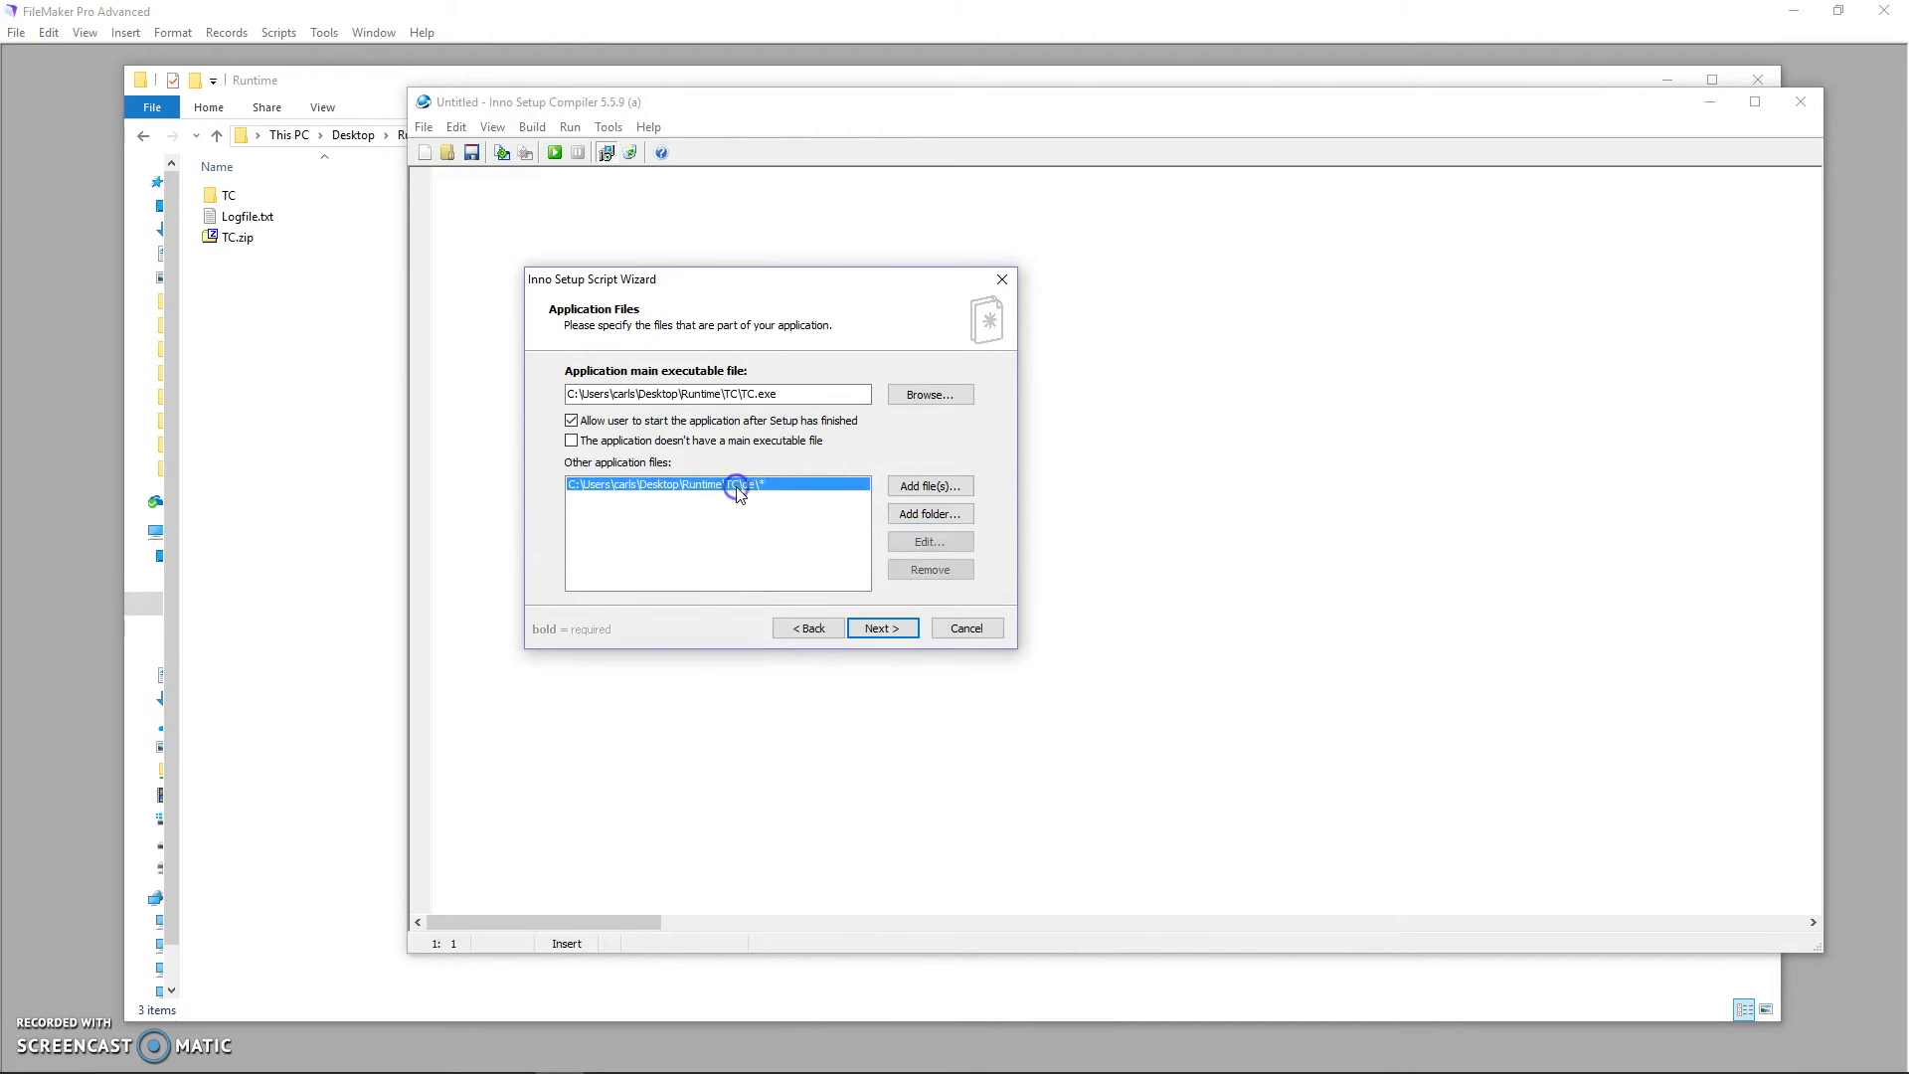
left_click(906, 549)
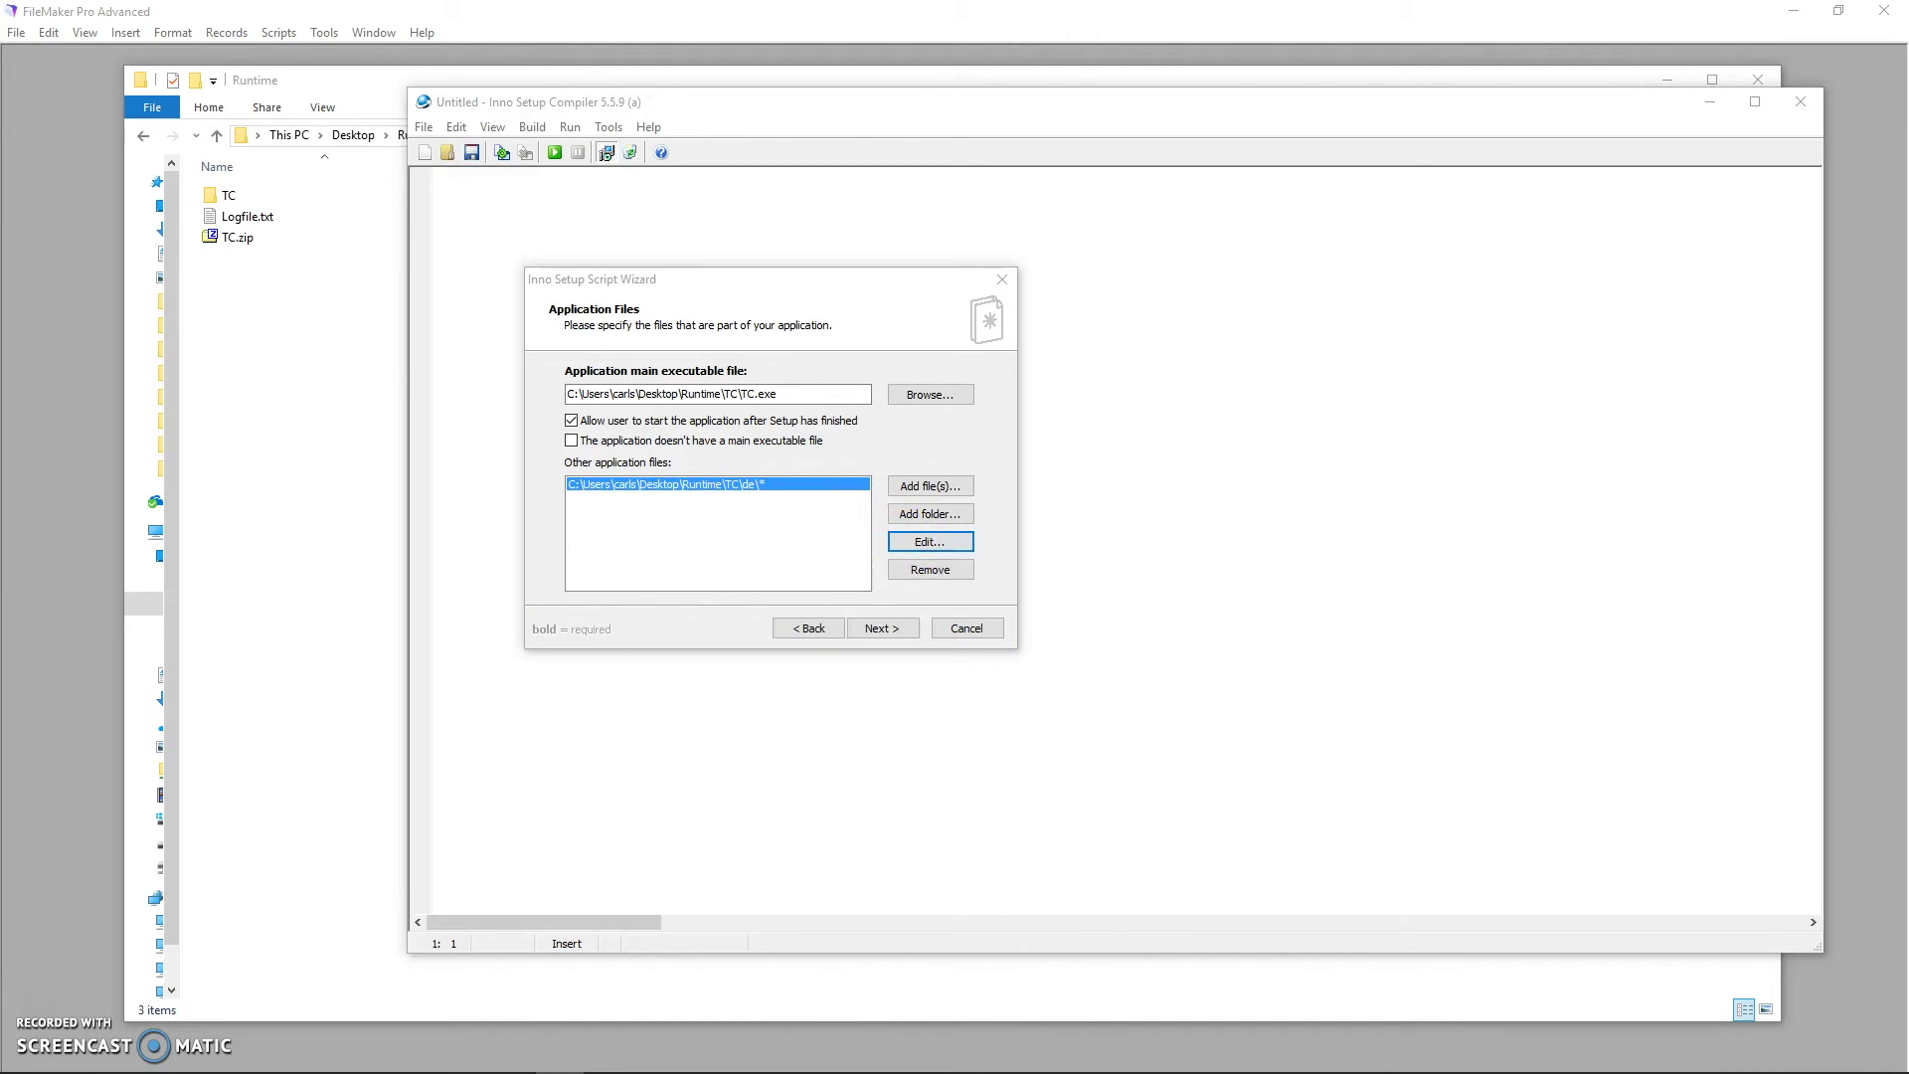
left_click_drag(472, 426, 1108, 383)
left_click(1012, 630)
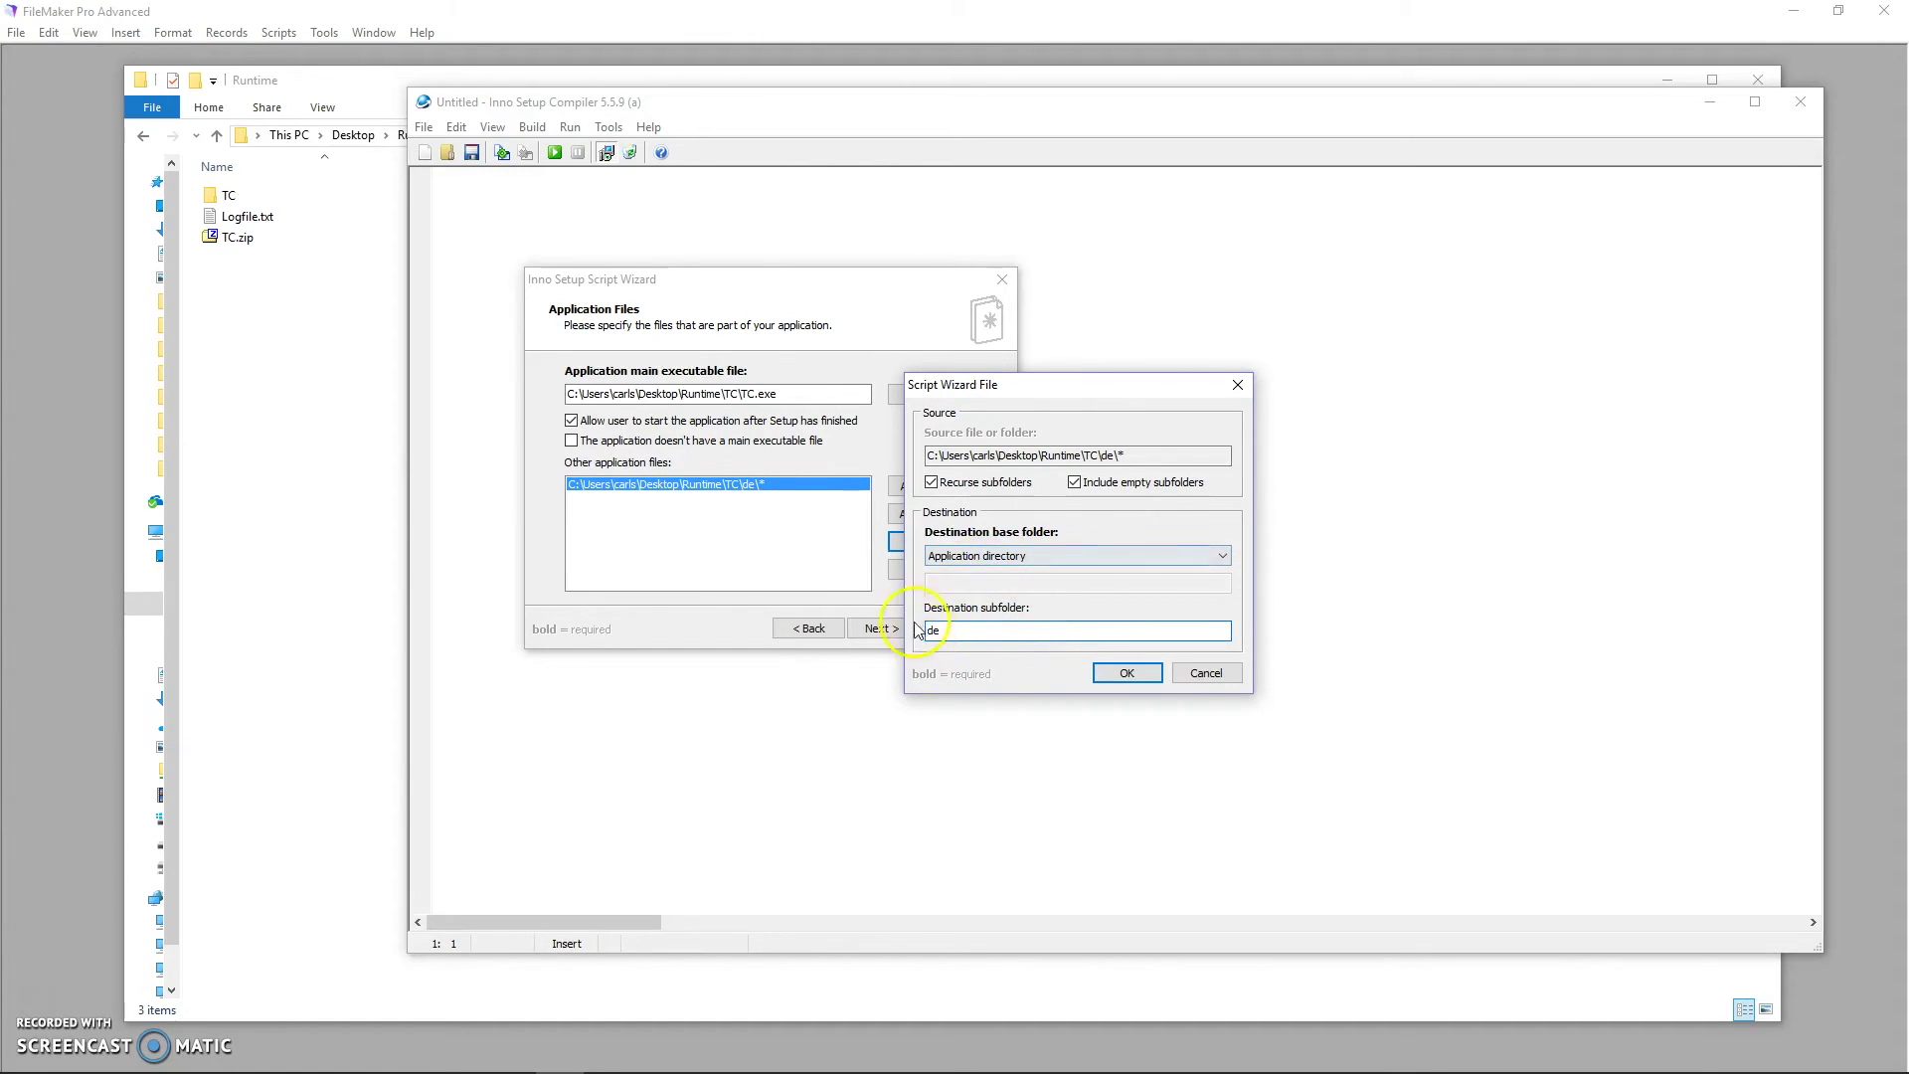
left_click(1127, 674)
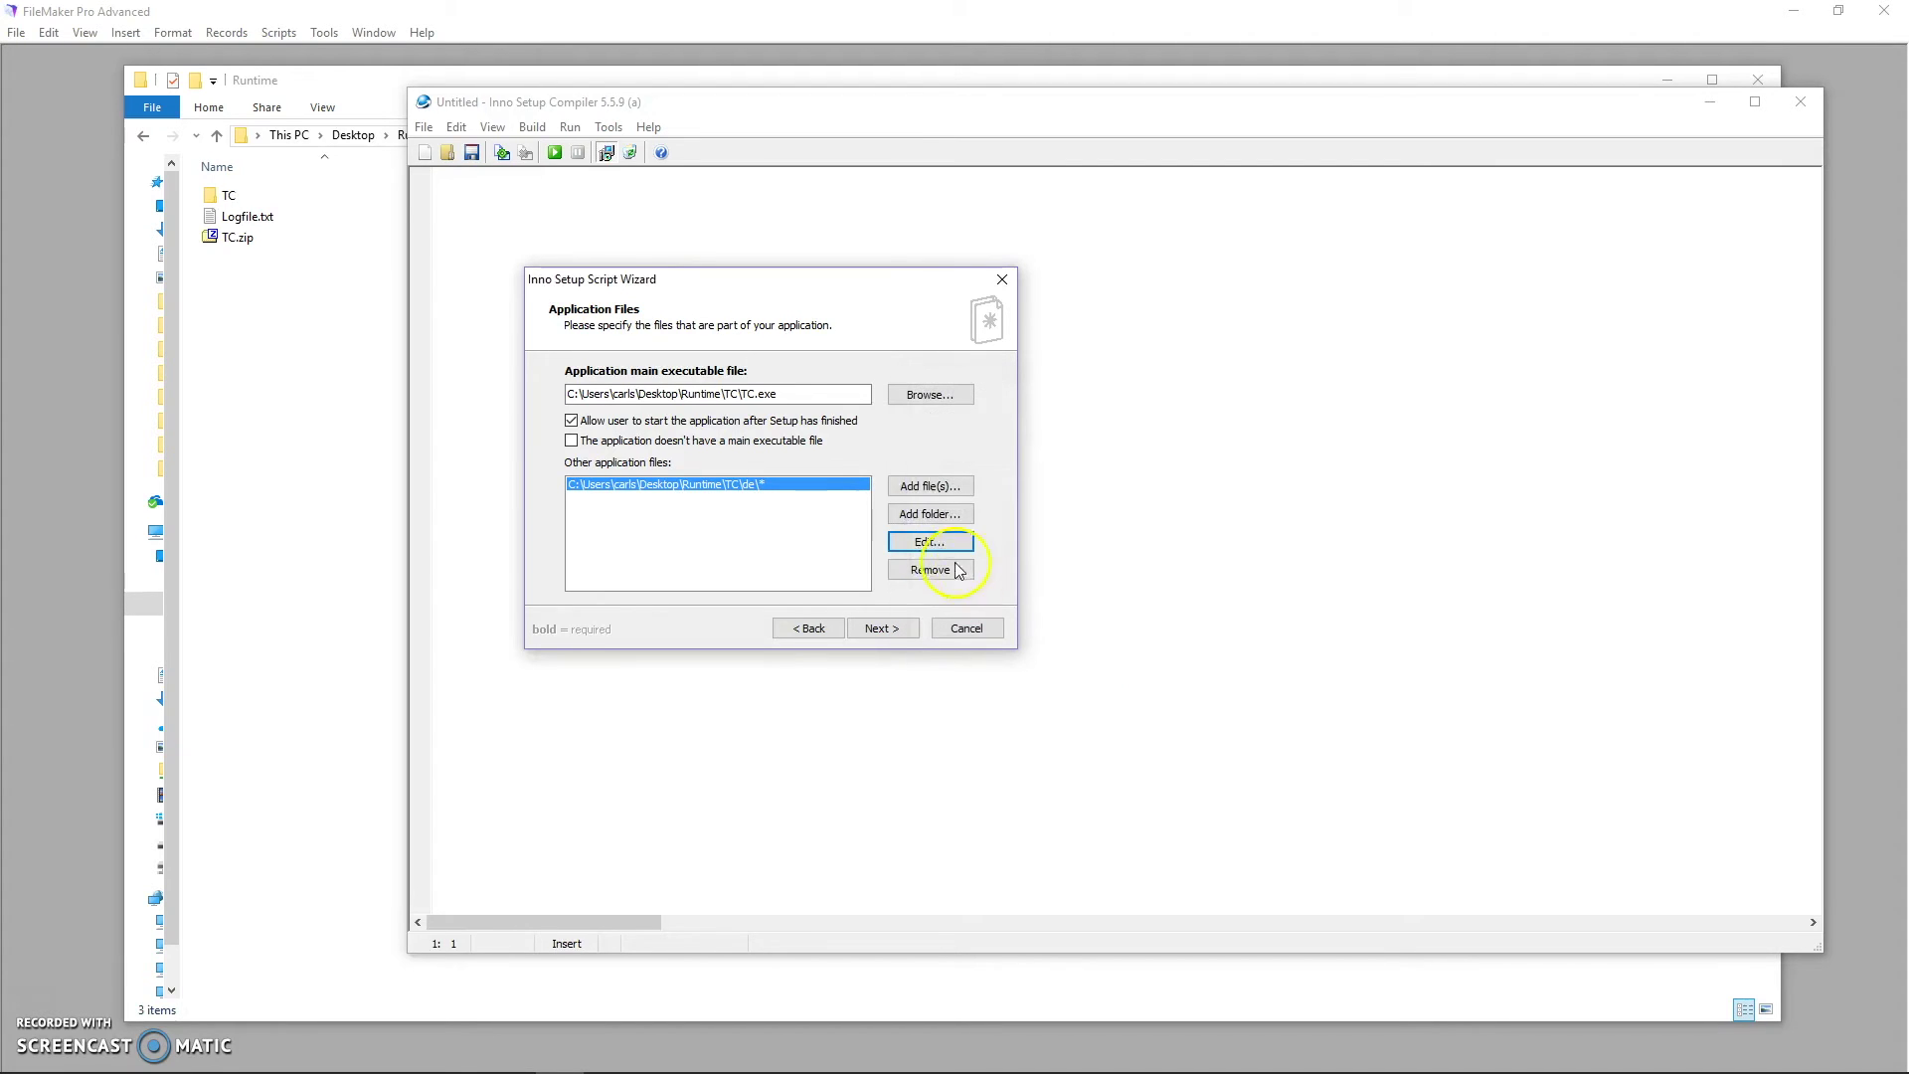
Add the Runtime\TC\en folder with its subfolders, installed into an 'en' destination subfolder
left_click(912, 517)
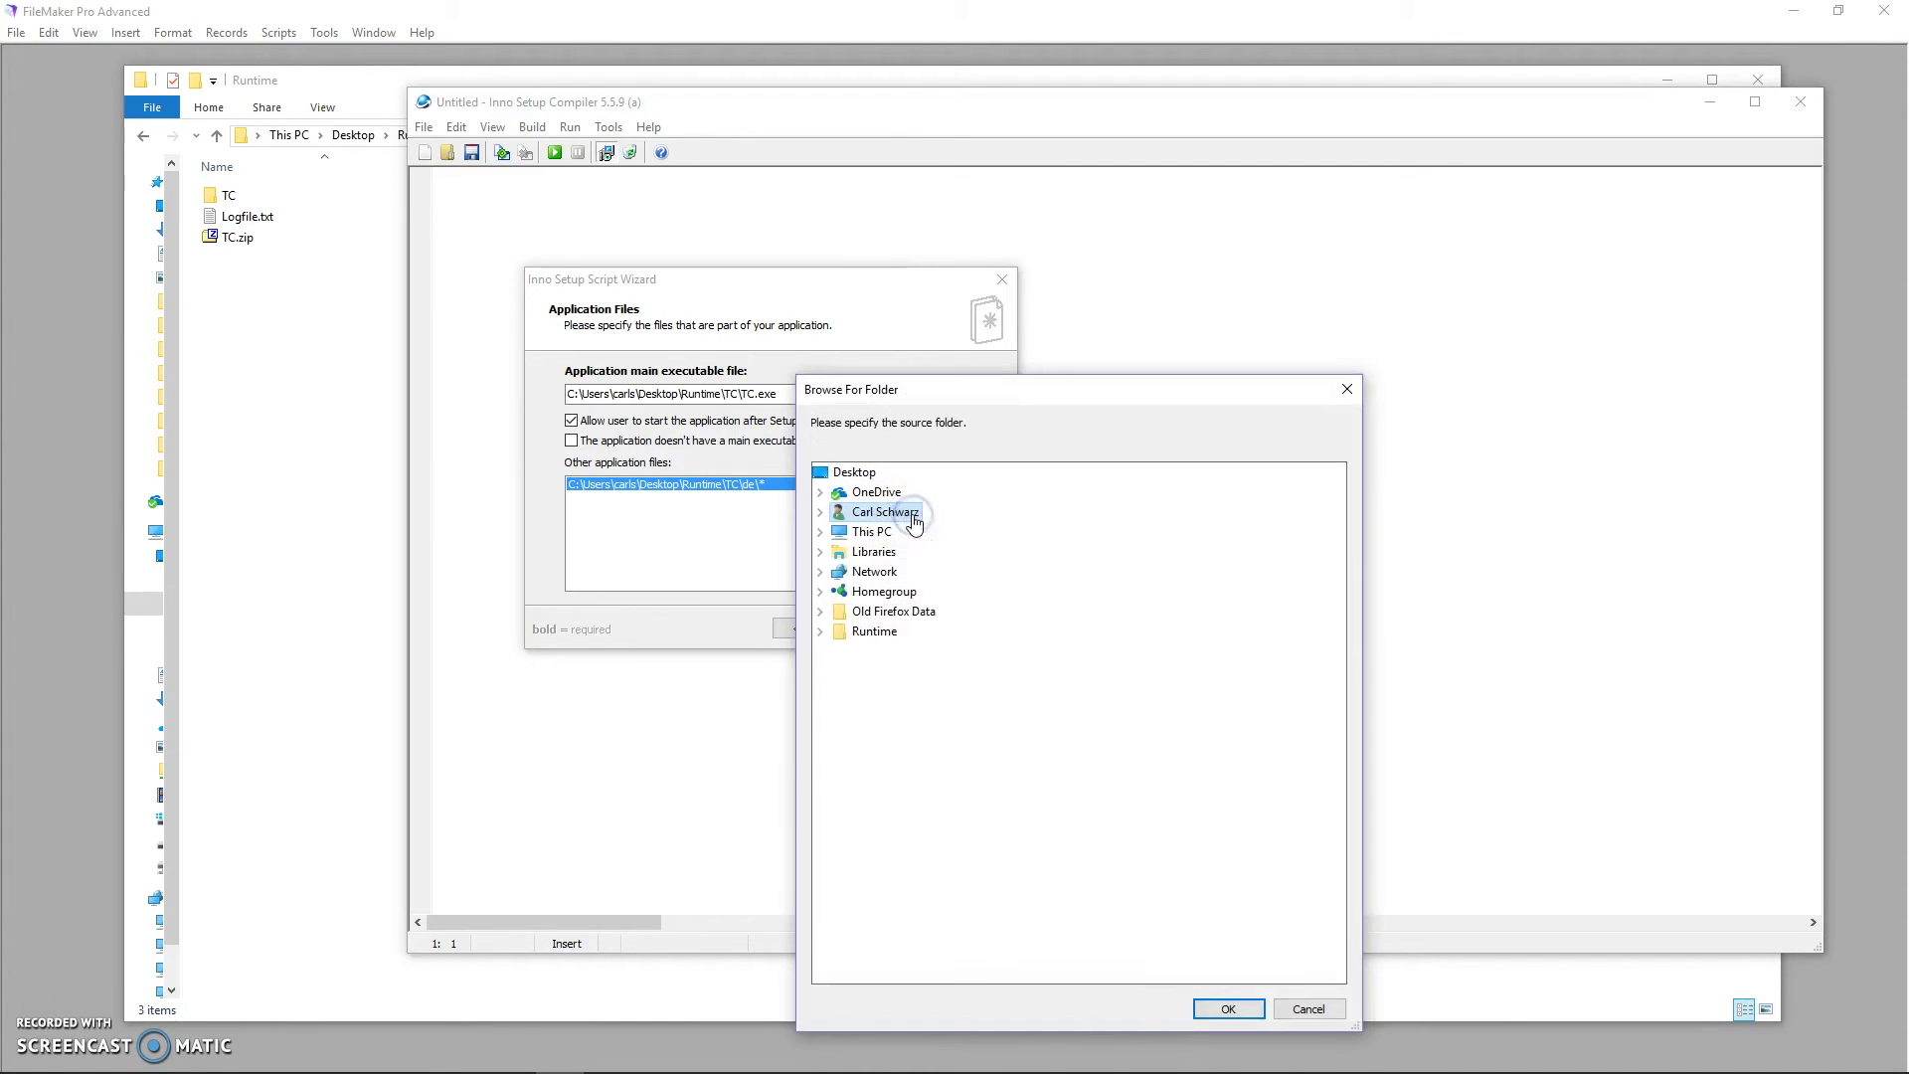
left_click(819, 533)
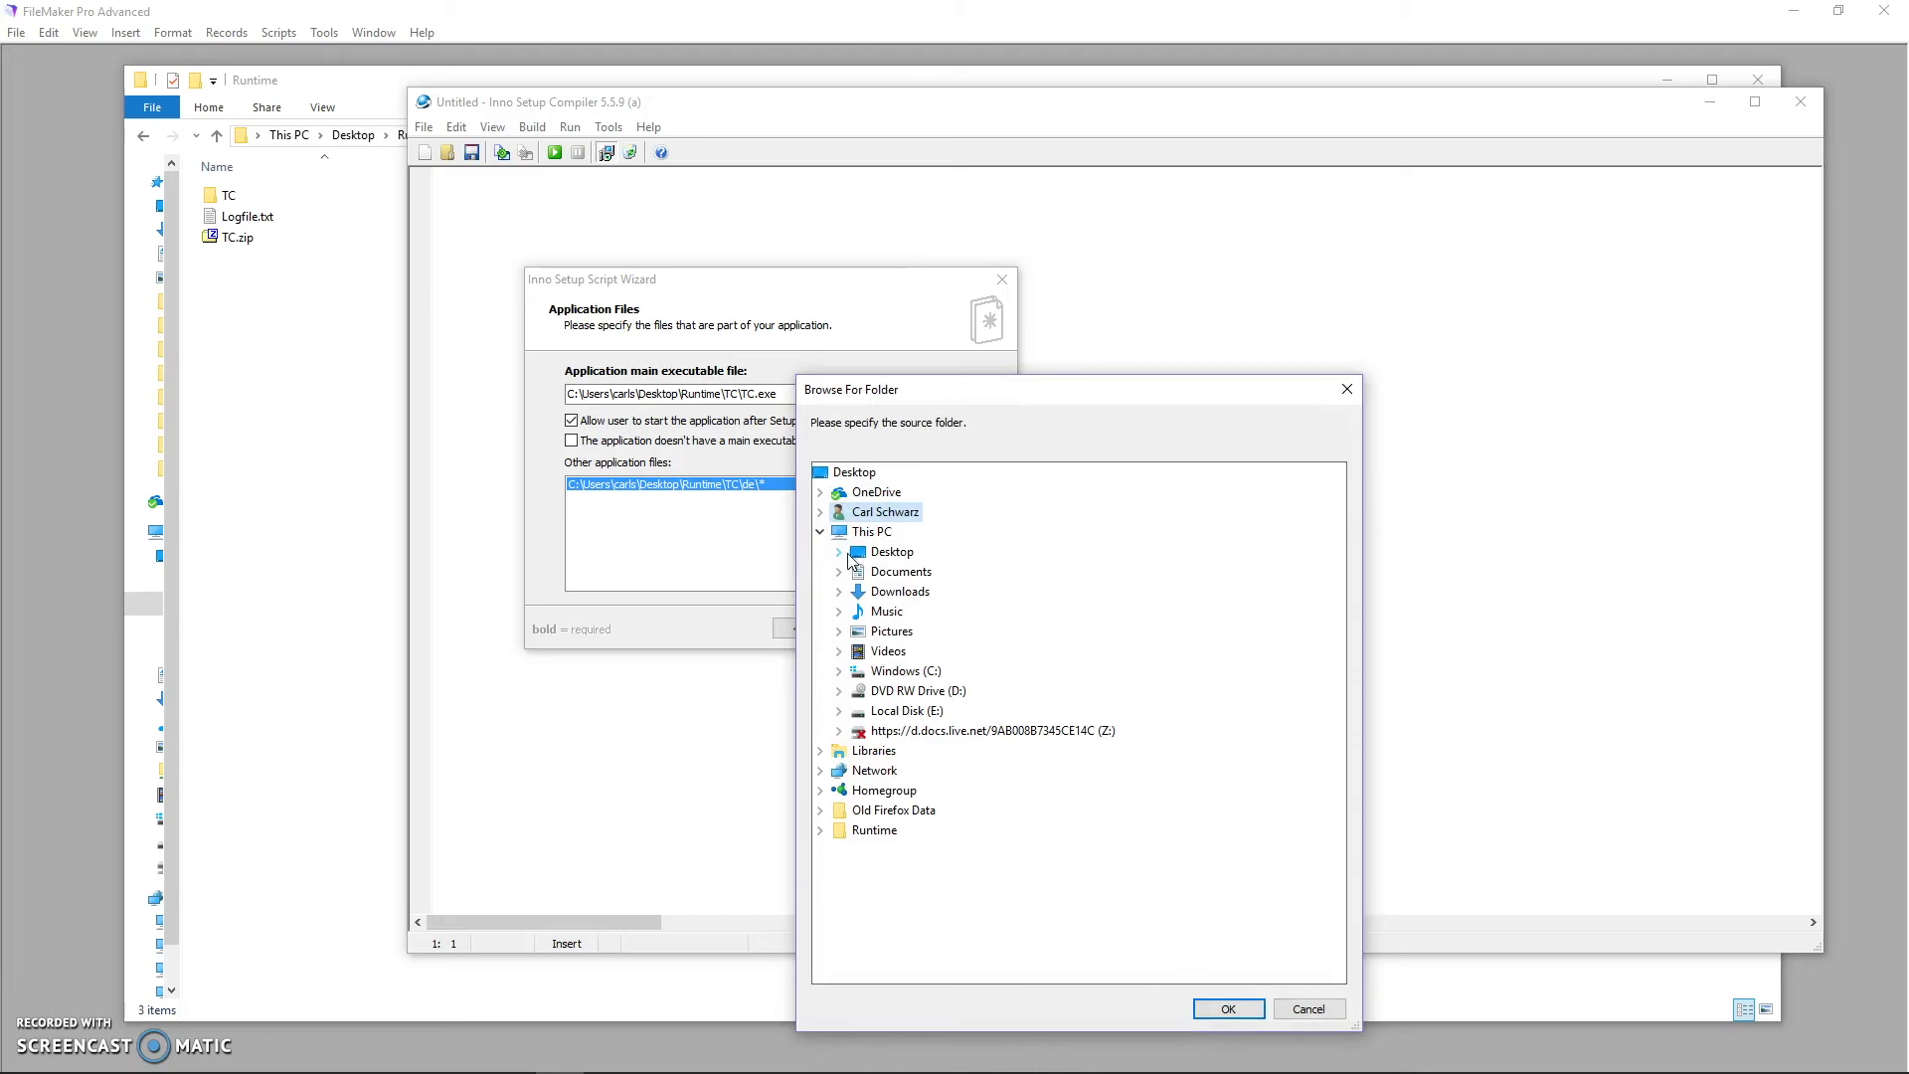
left_click(838, 553)
left_click(859, 591)
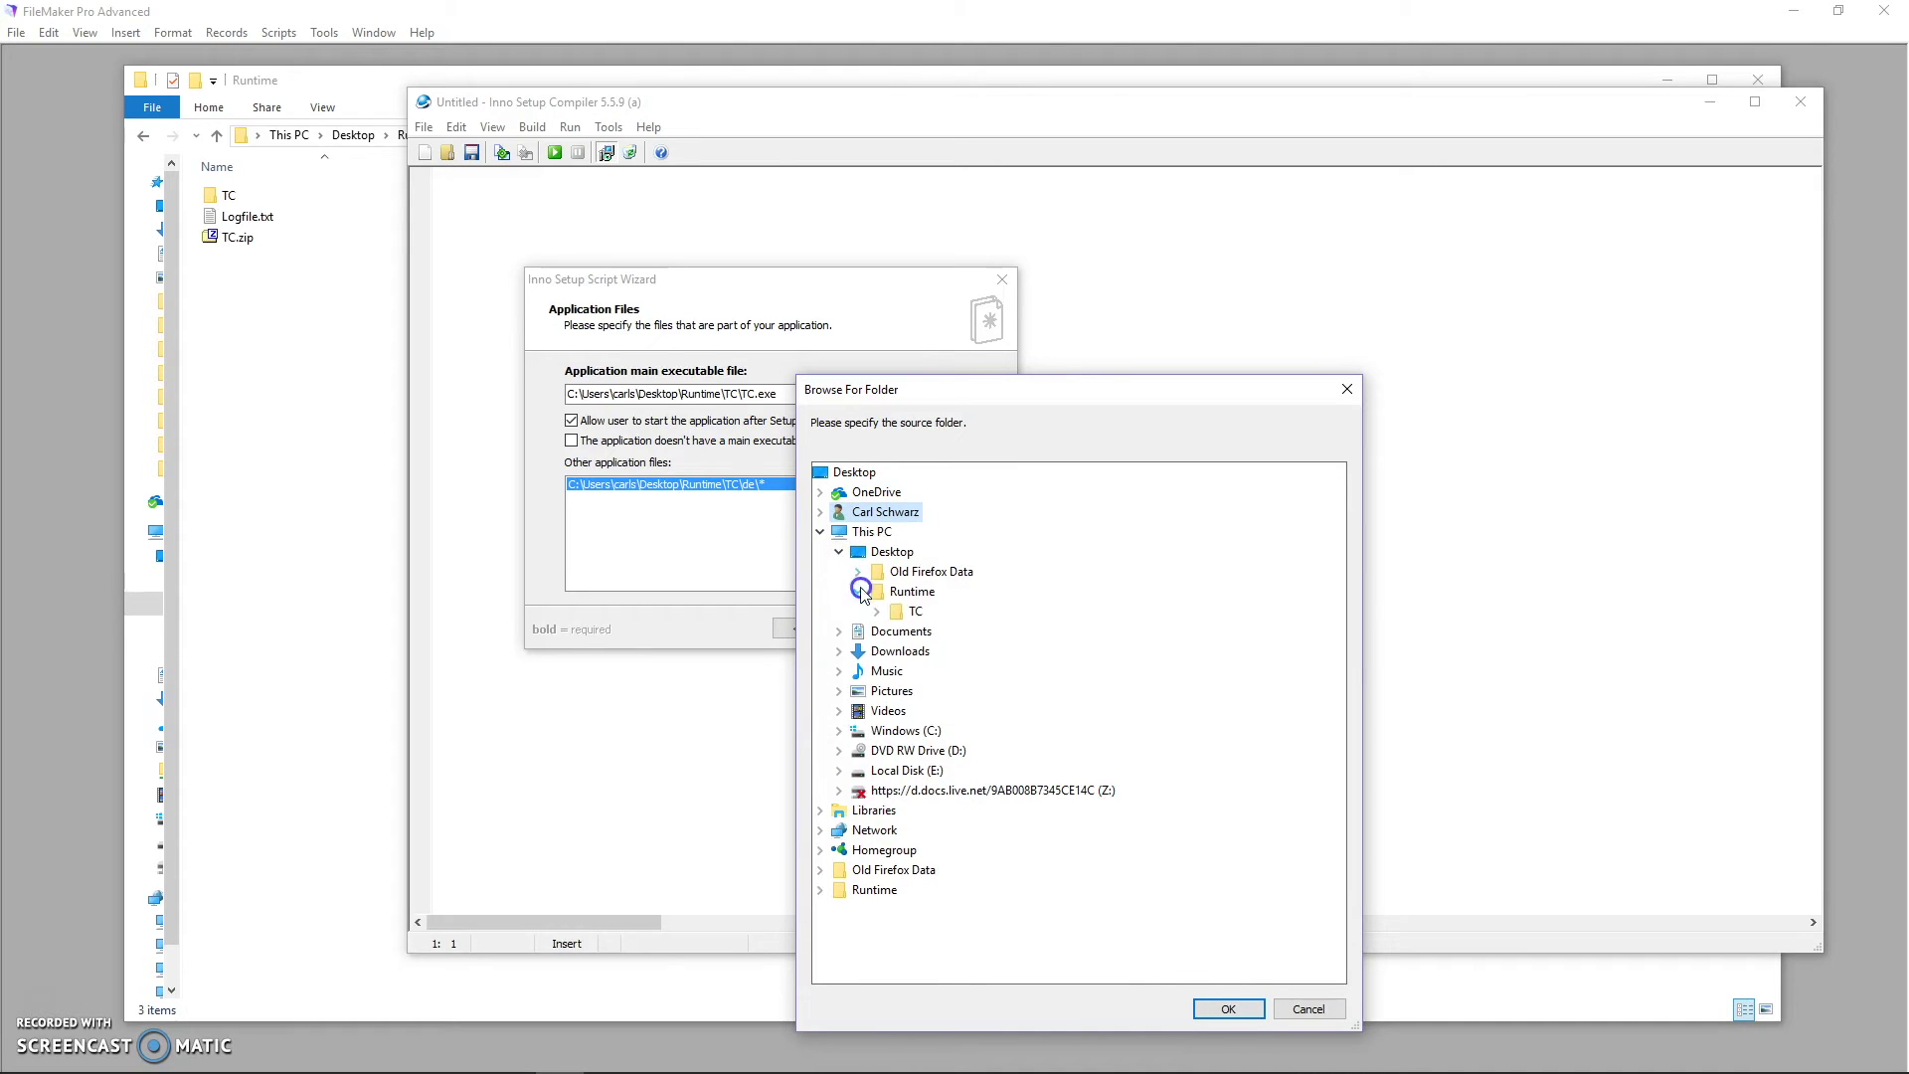
left_click(877, 611)
left_click(933, 651)
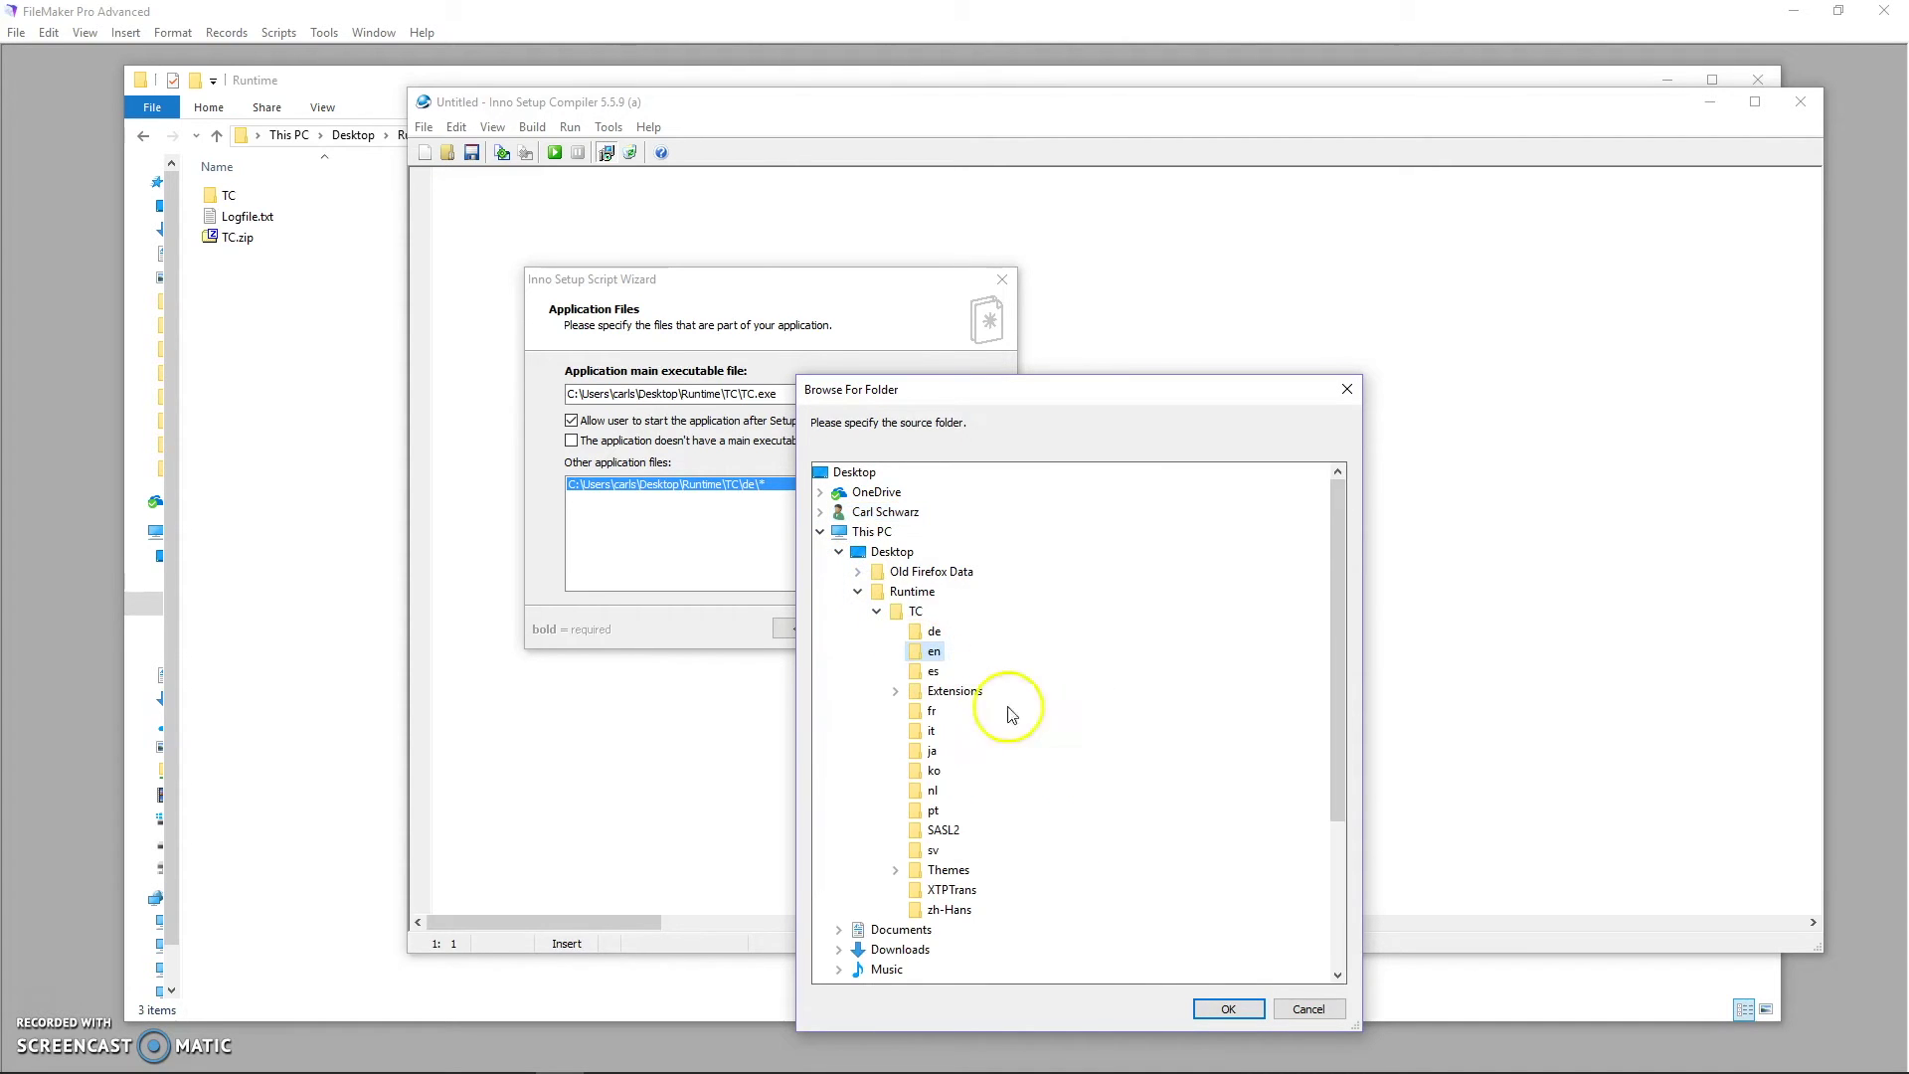
left_click(1211, 1008)
left_click(923, 620)
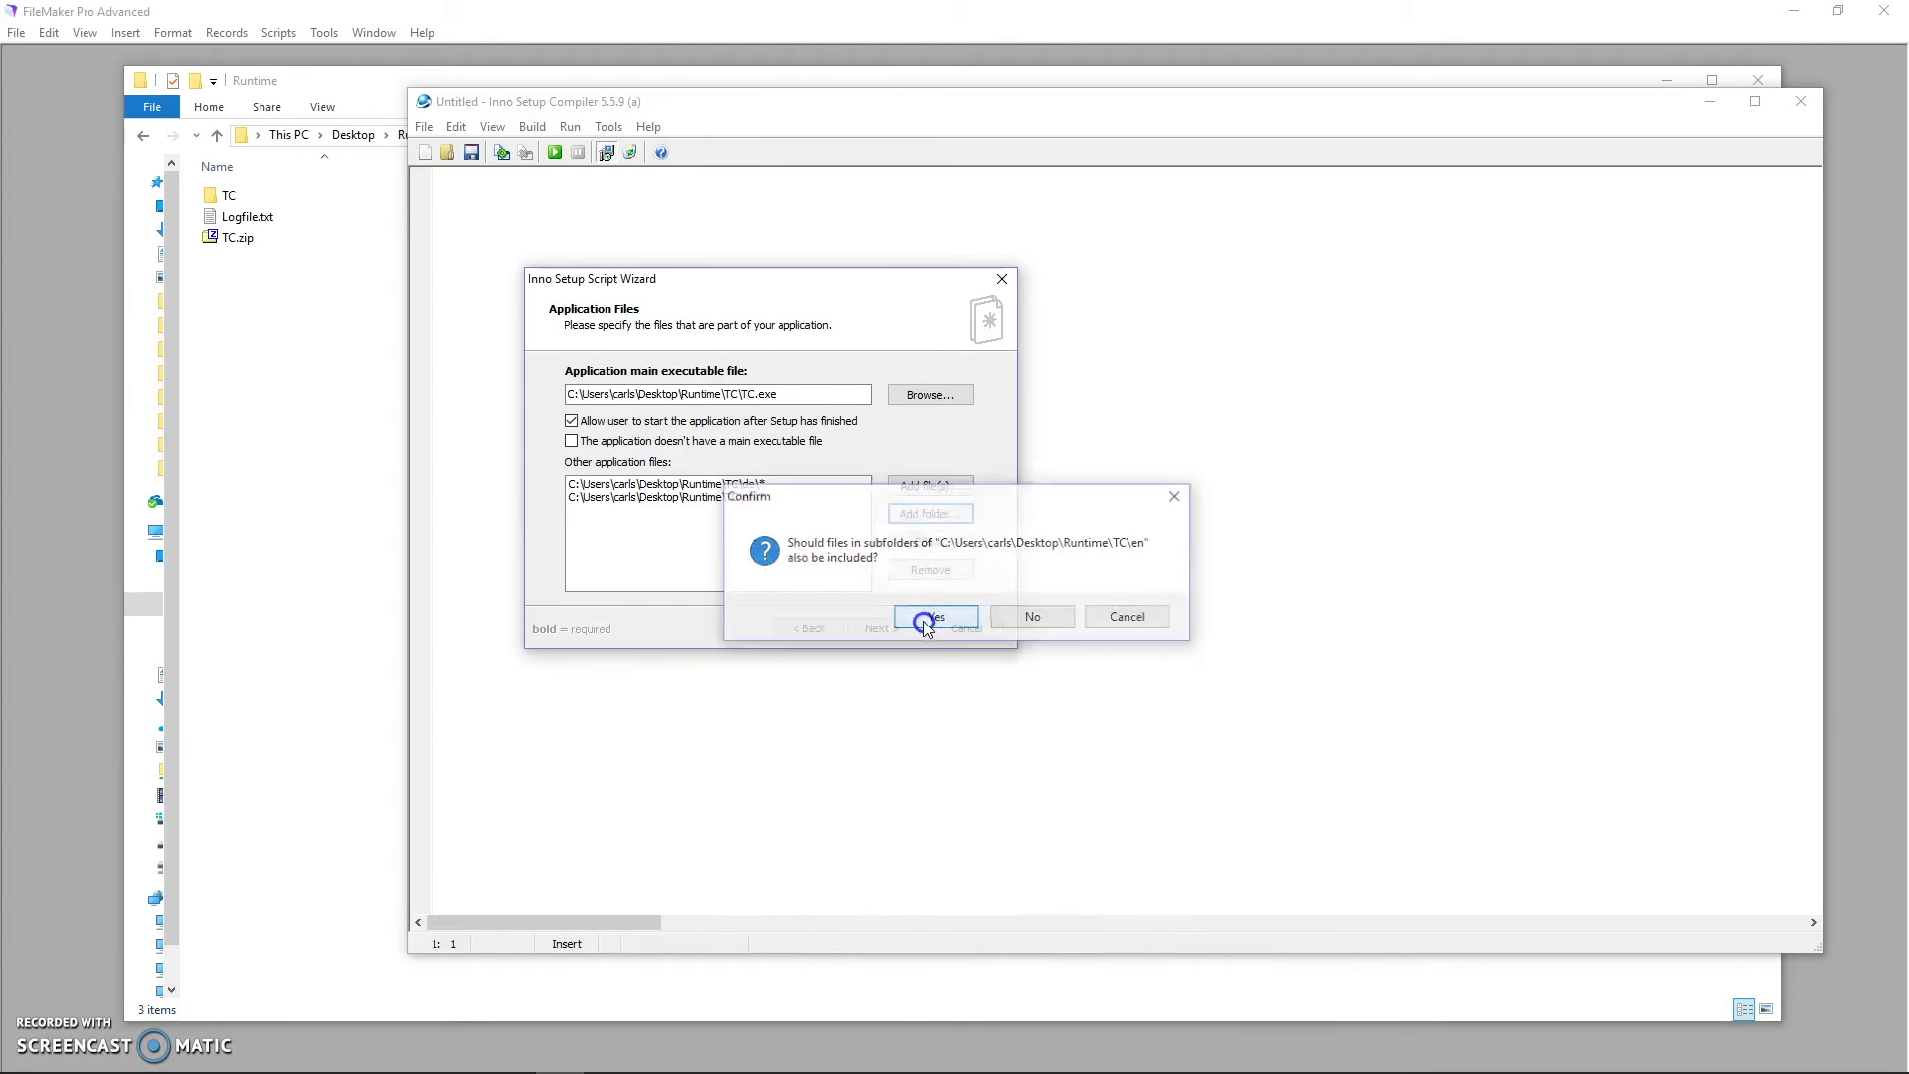
left_click(783, 497)
left_click(897, 547)
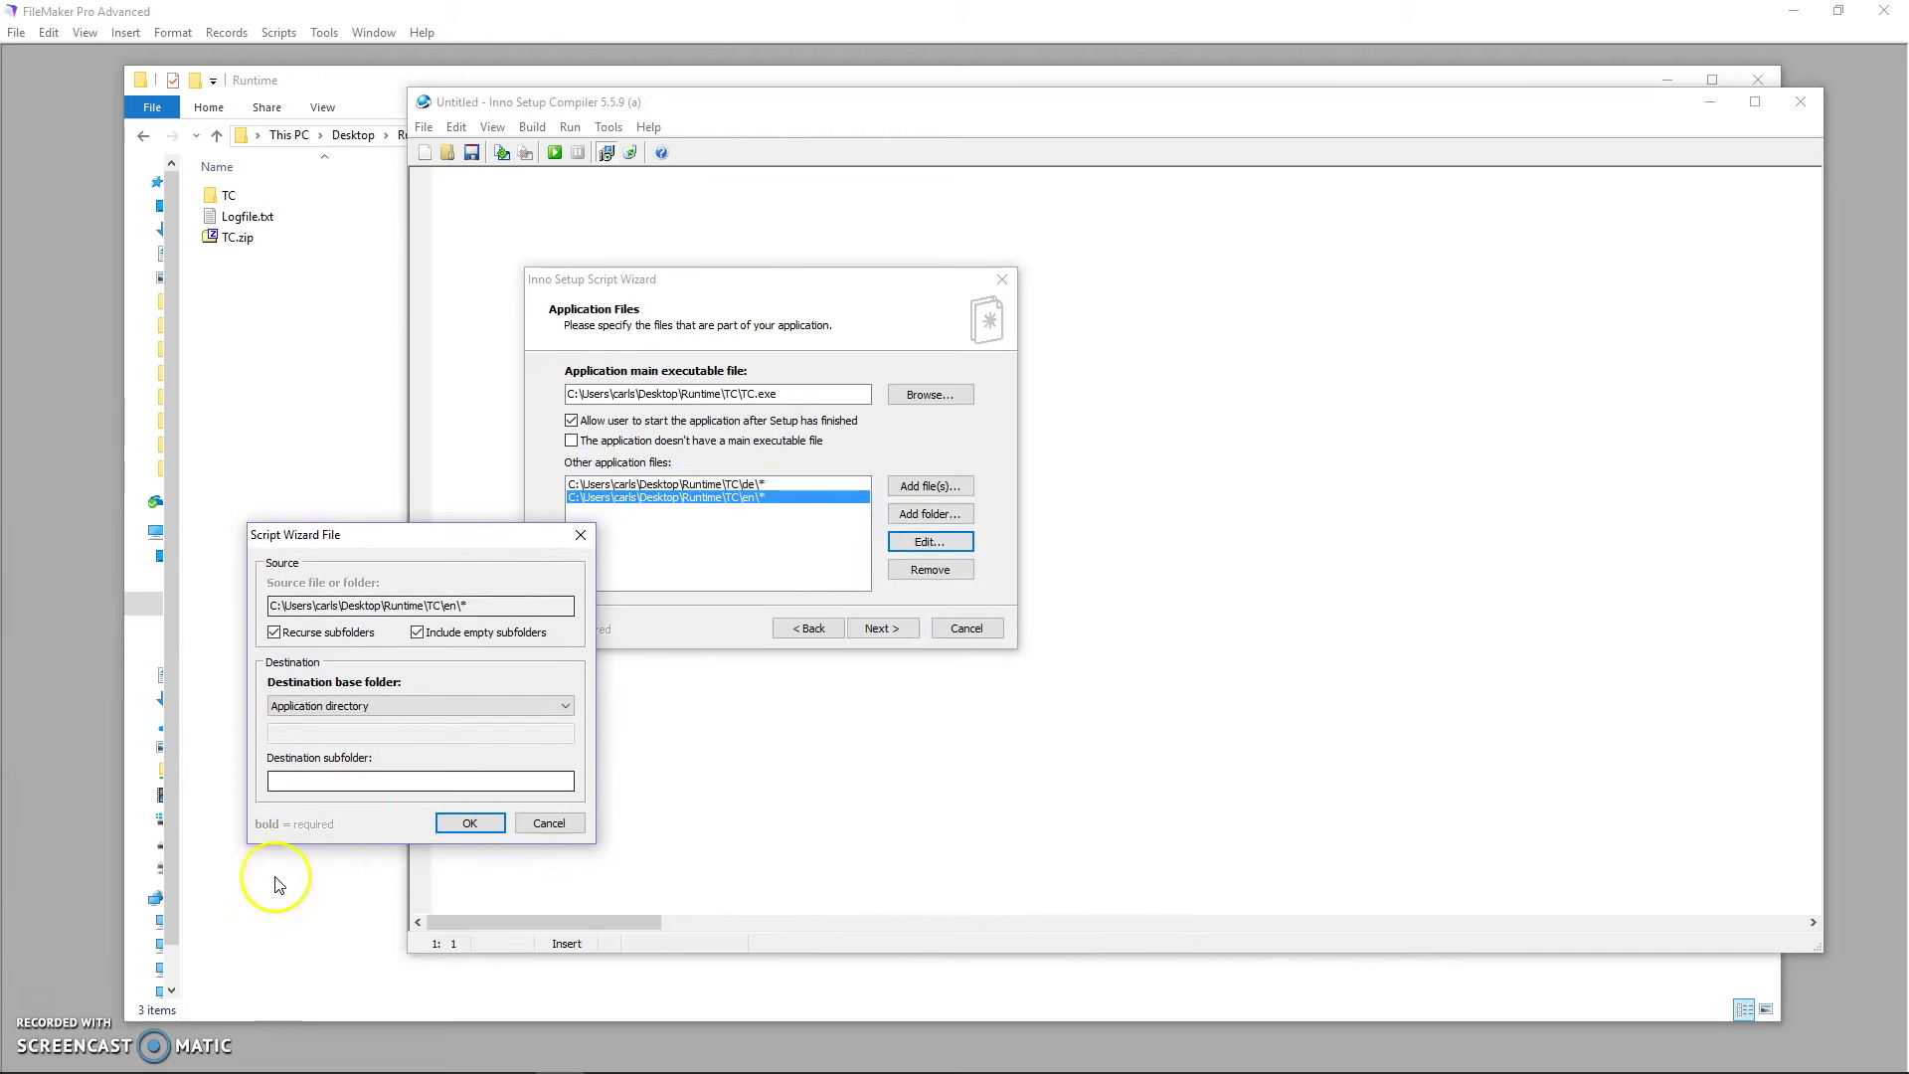
left_click(296, 782)
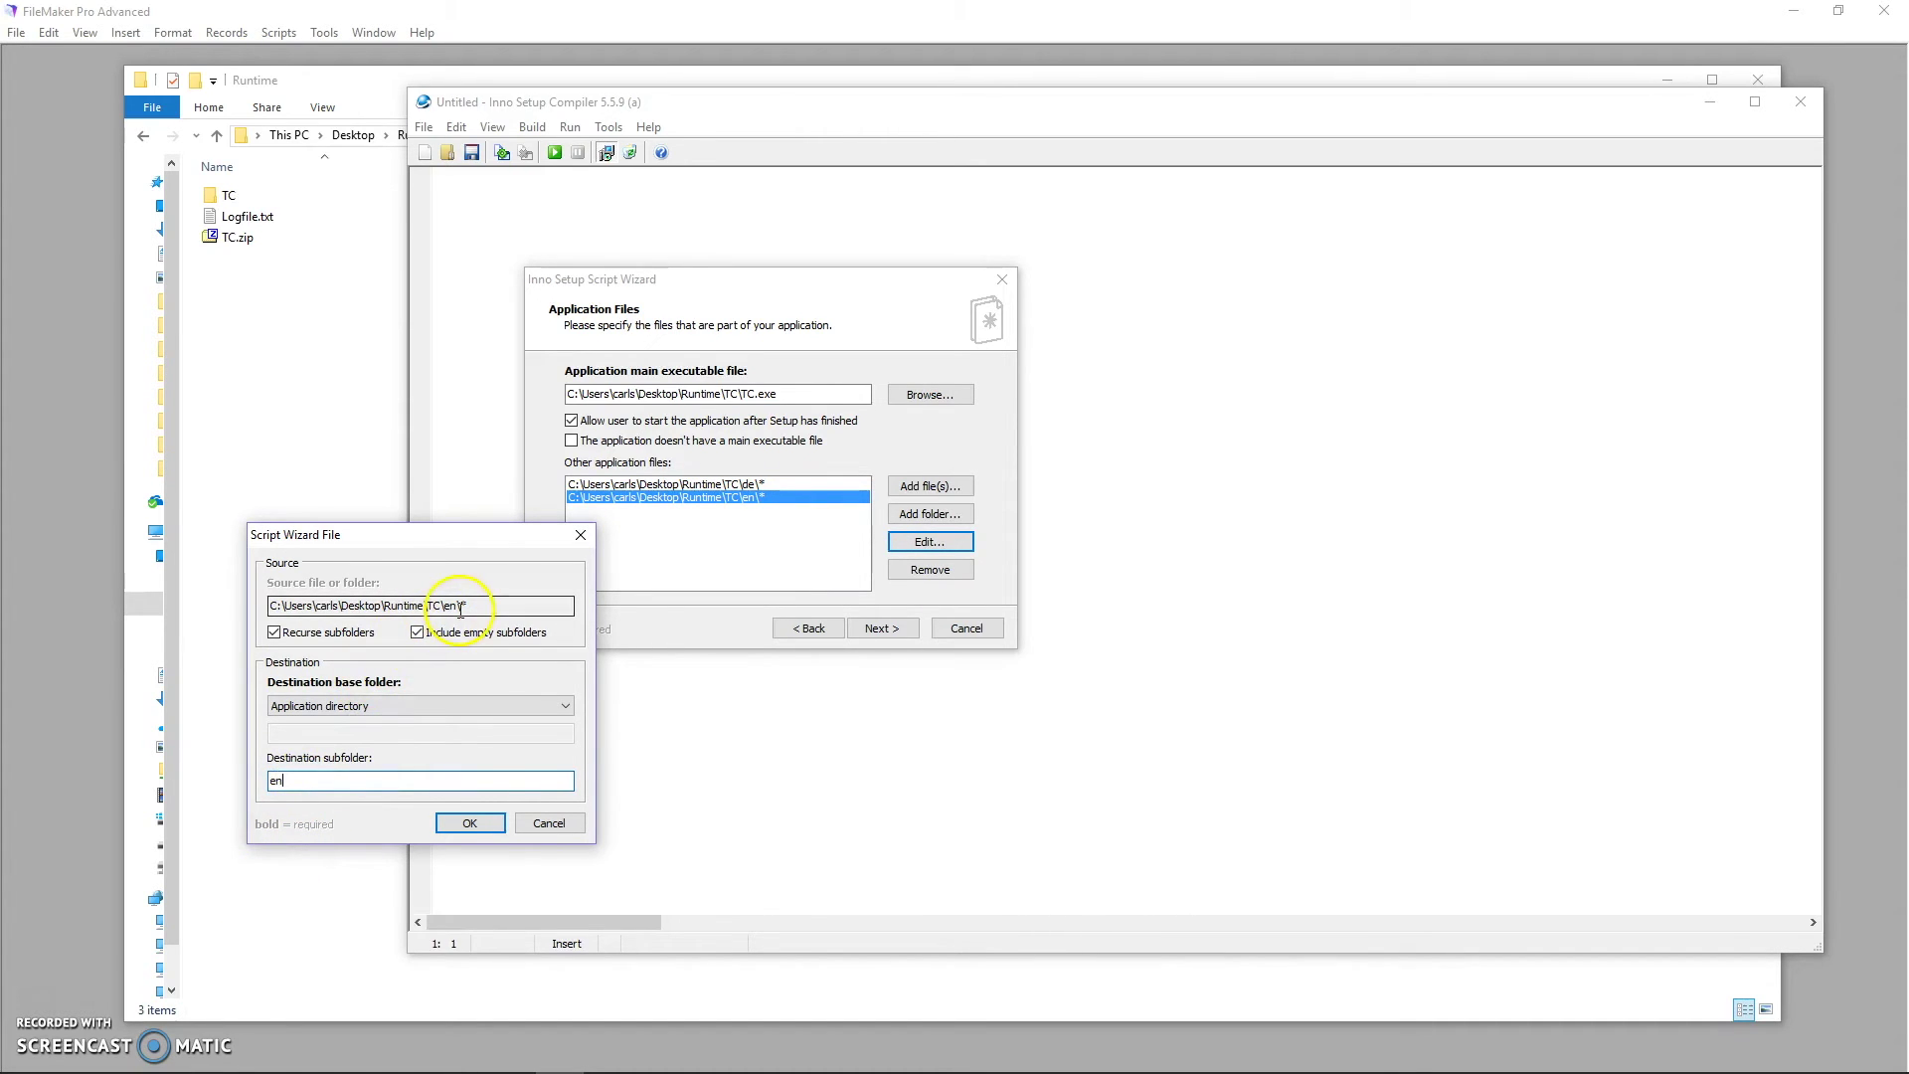
left_click(464, 824)
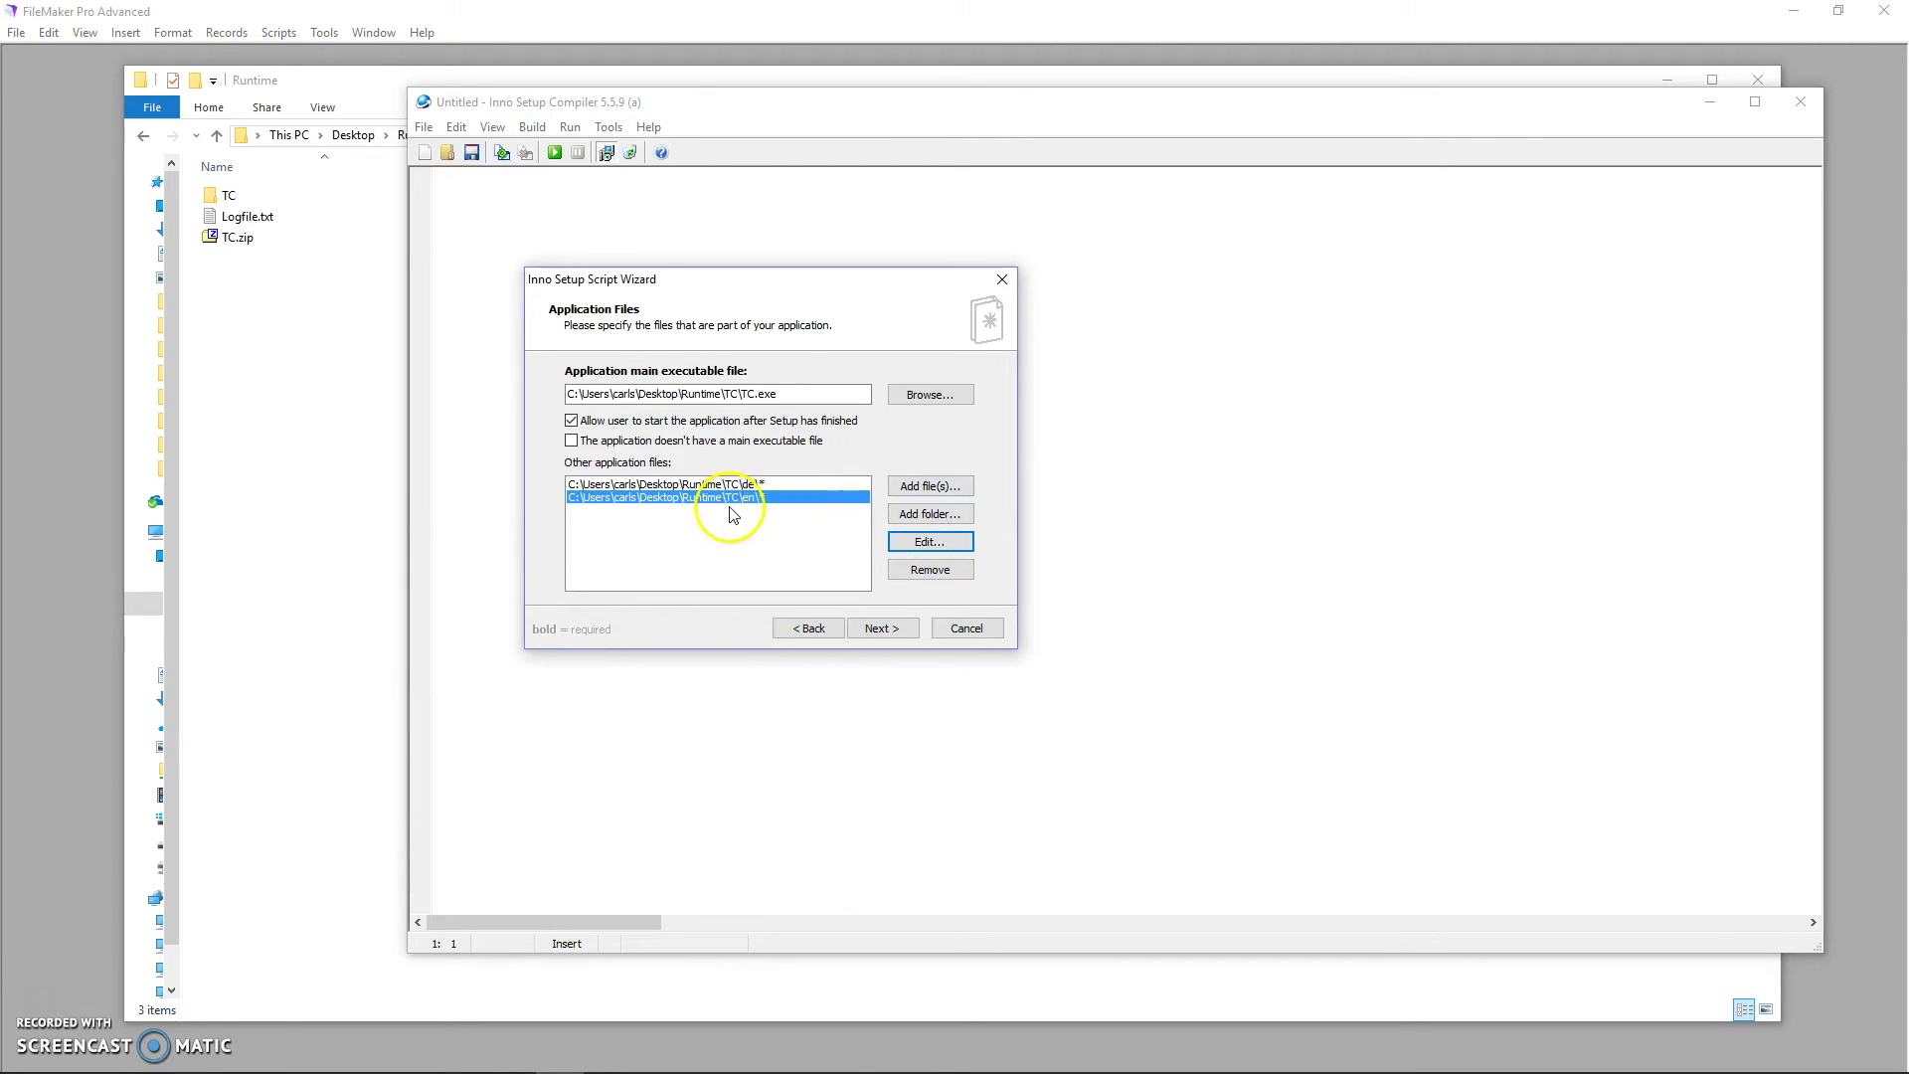
Add the TC runtime files from ClientUI.dll to zlibwapi.dll as application files, excluding TC.exe
left_click(923, 489)
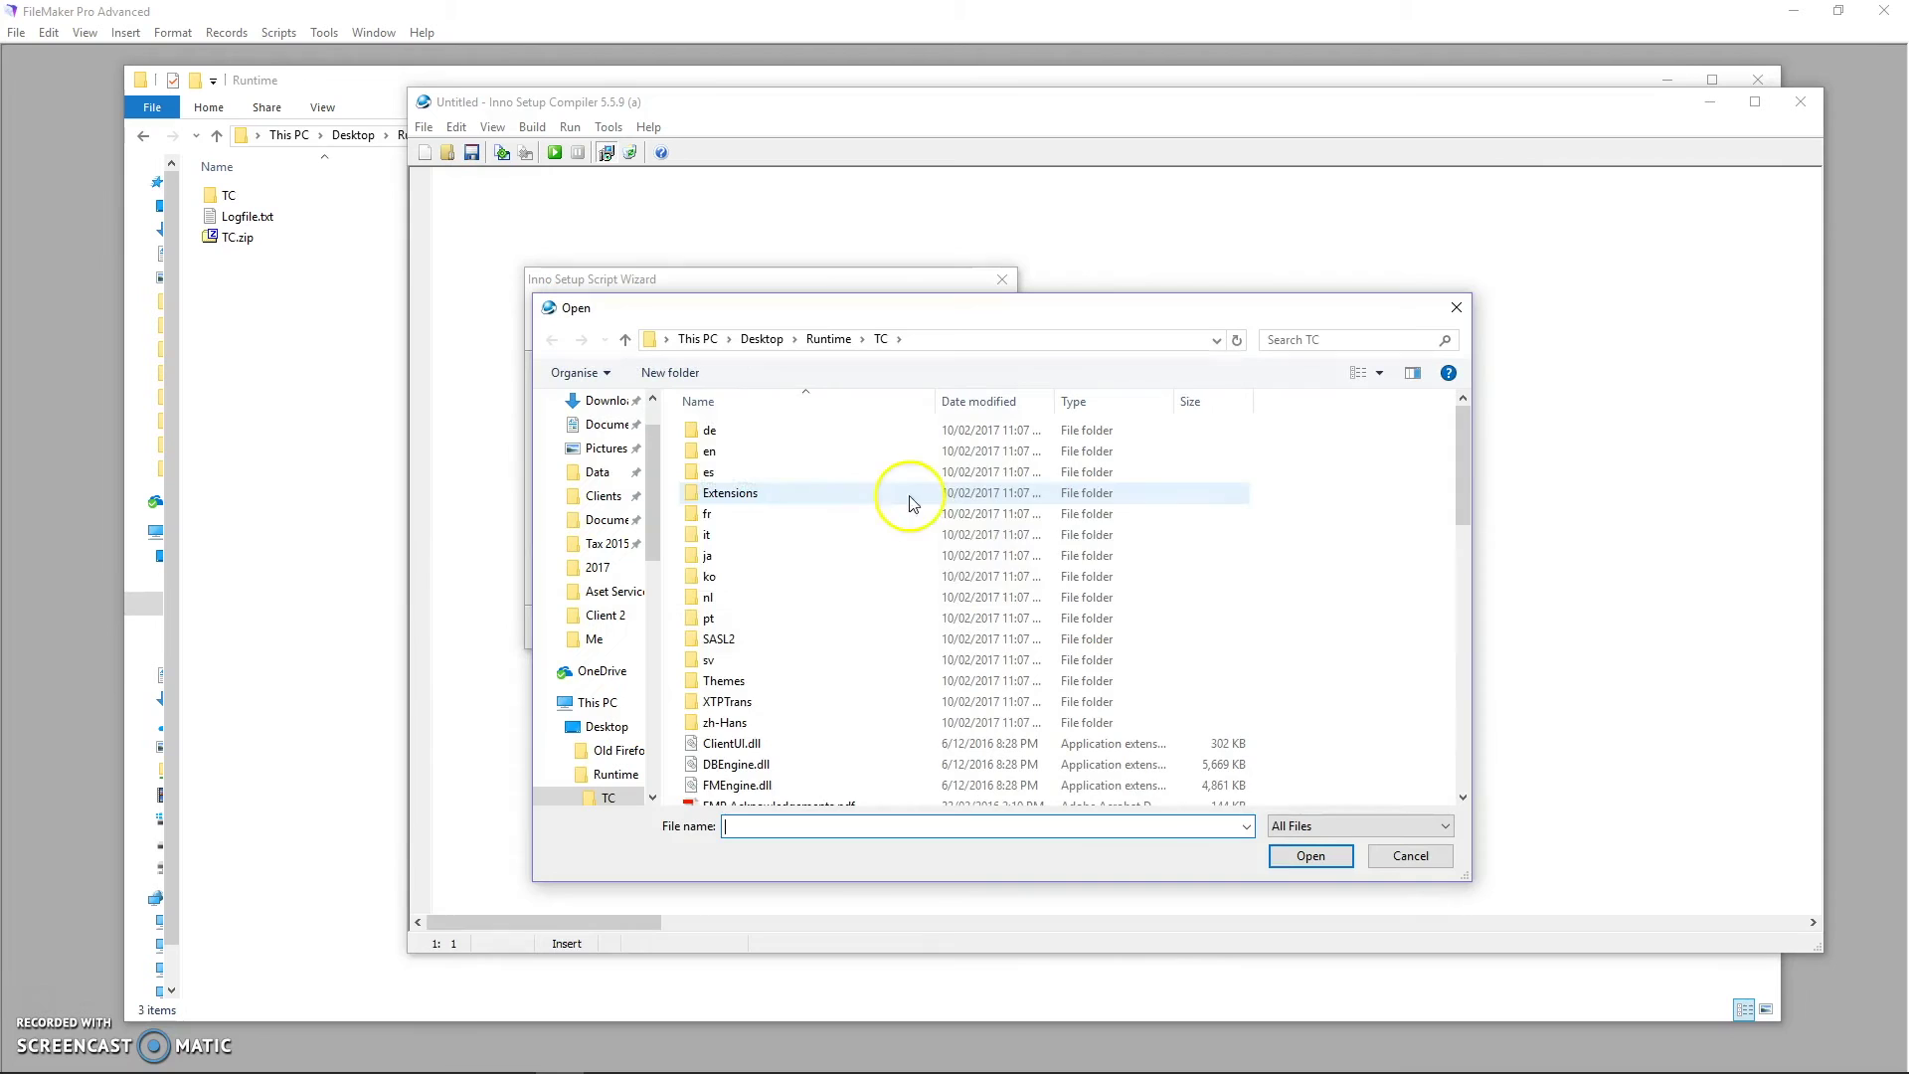
scroll(795, 517, "down", 5)
left_click(743, 439)
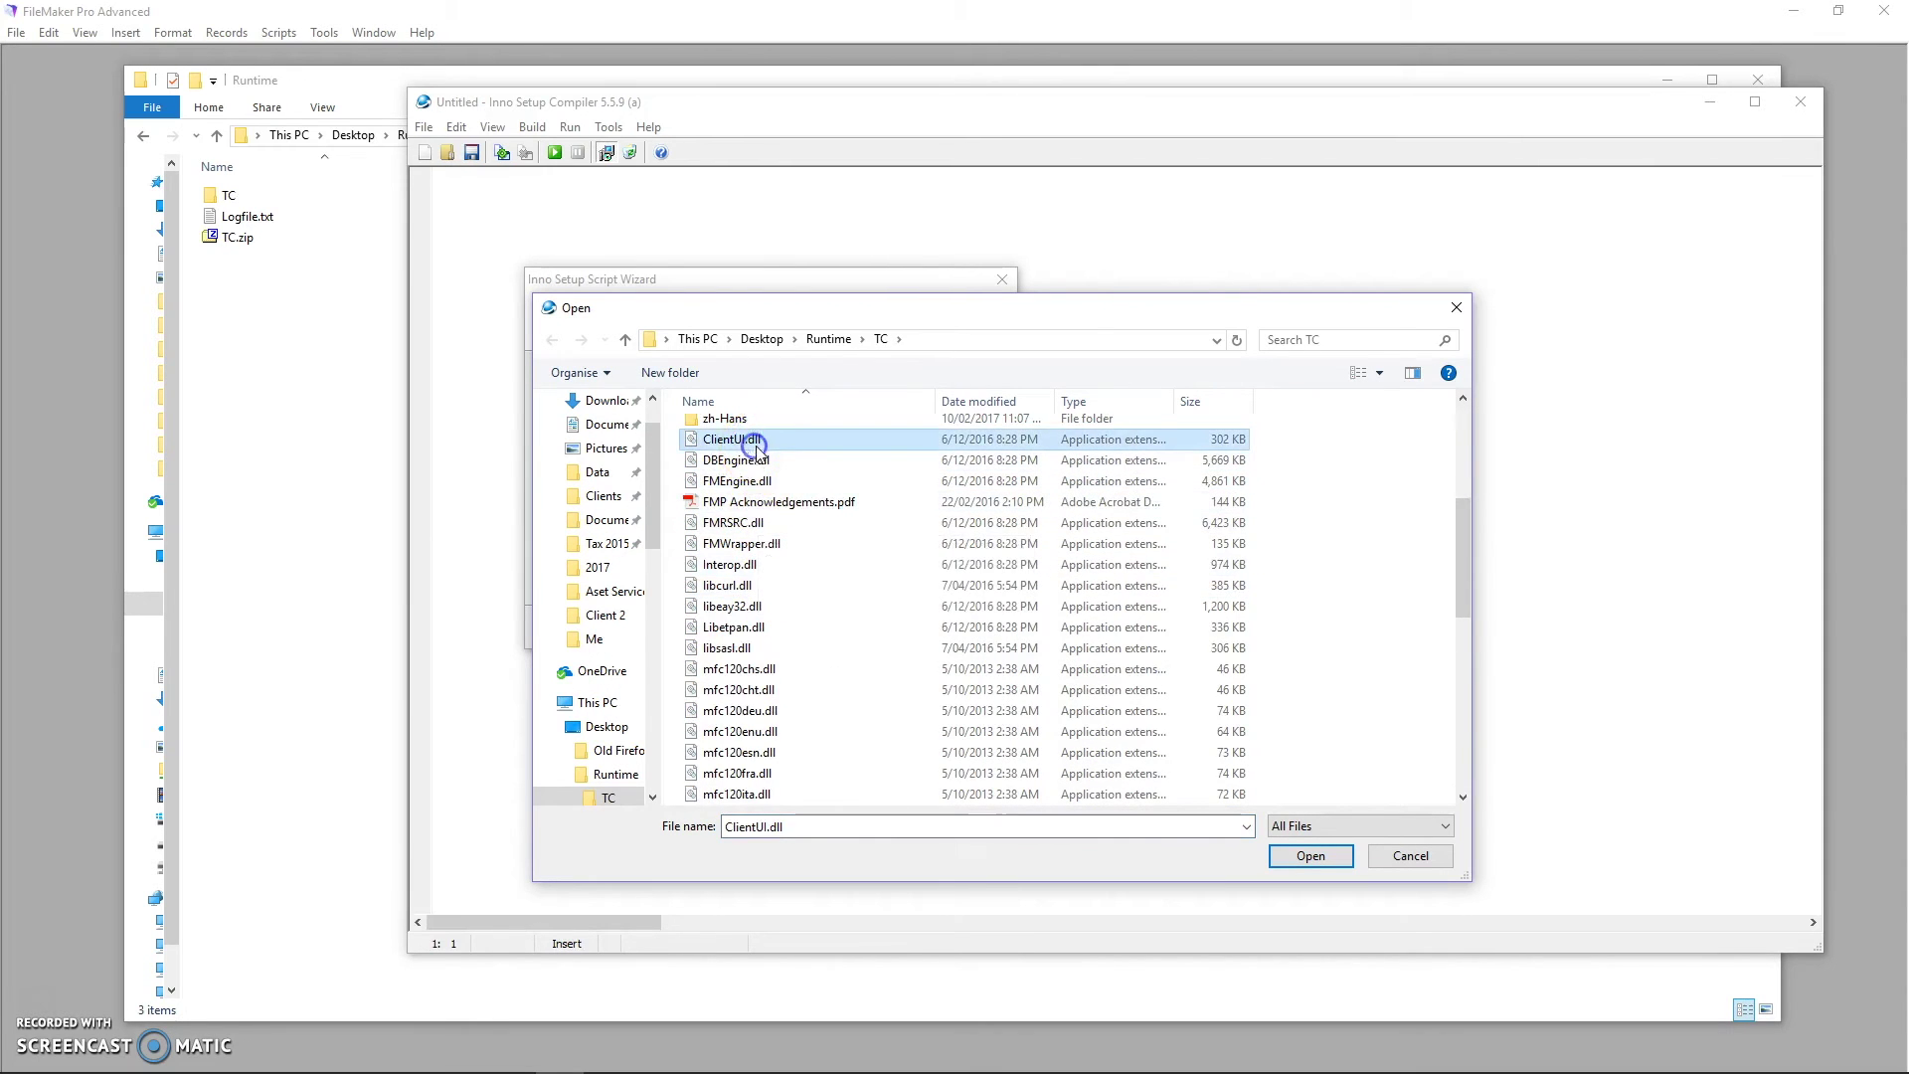
scroll(781, 664, "down", 8)
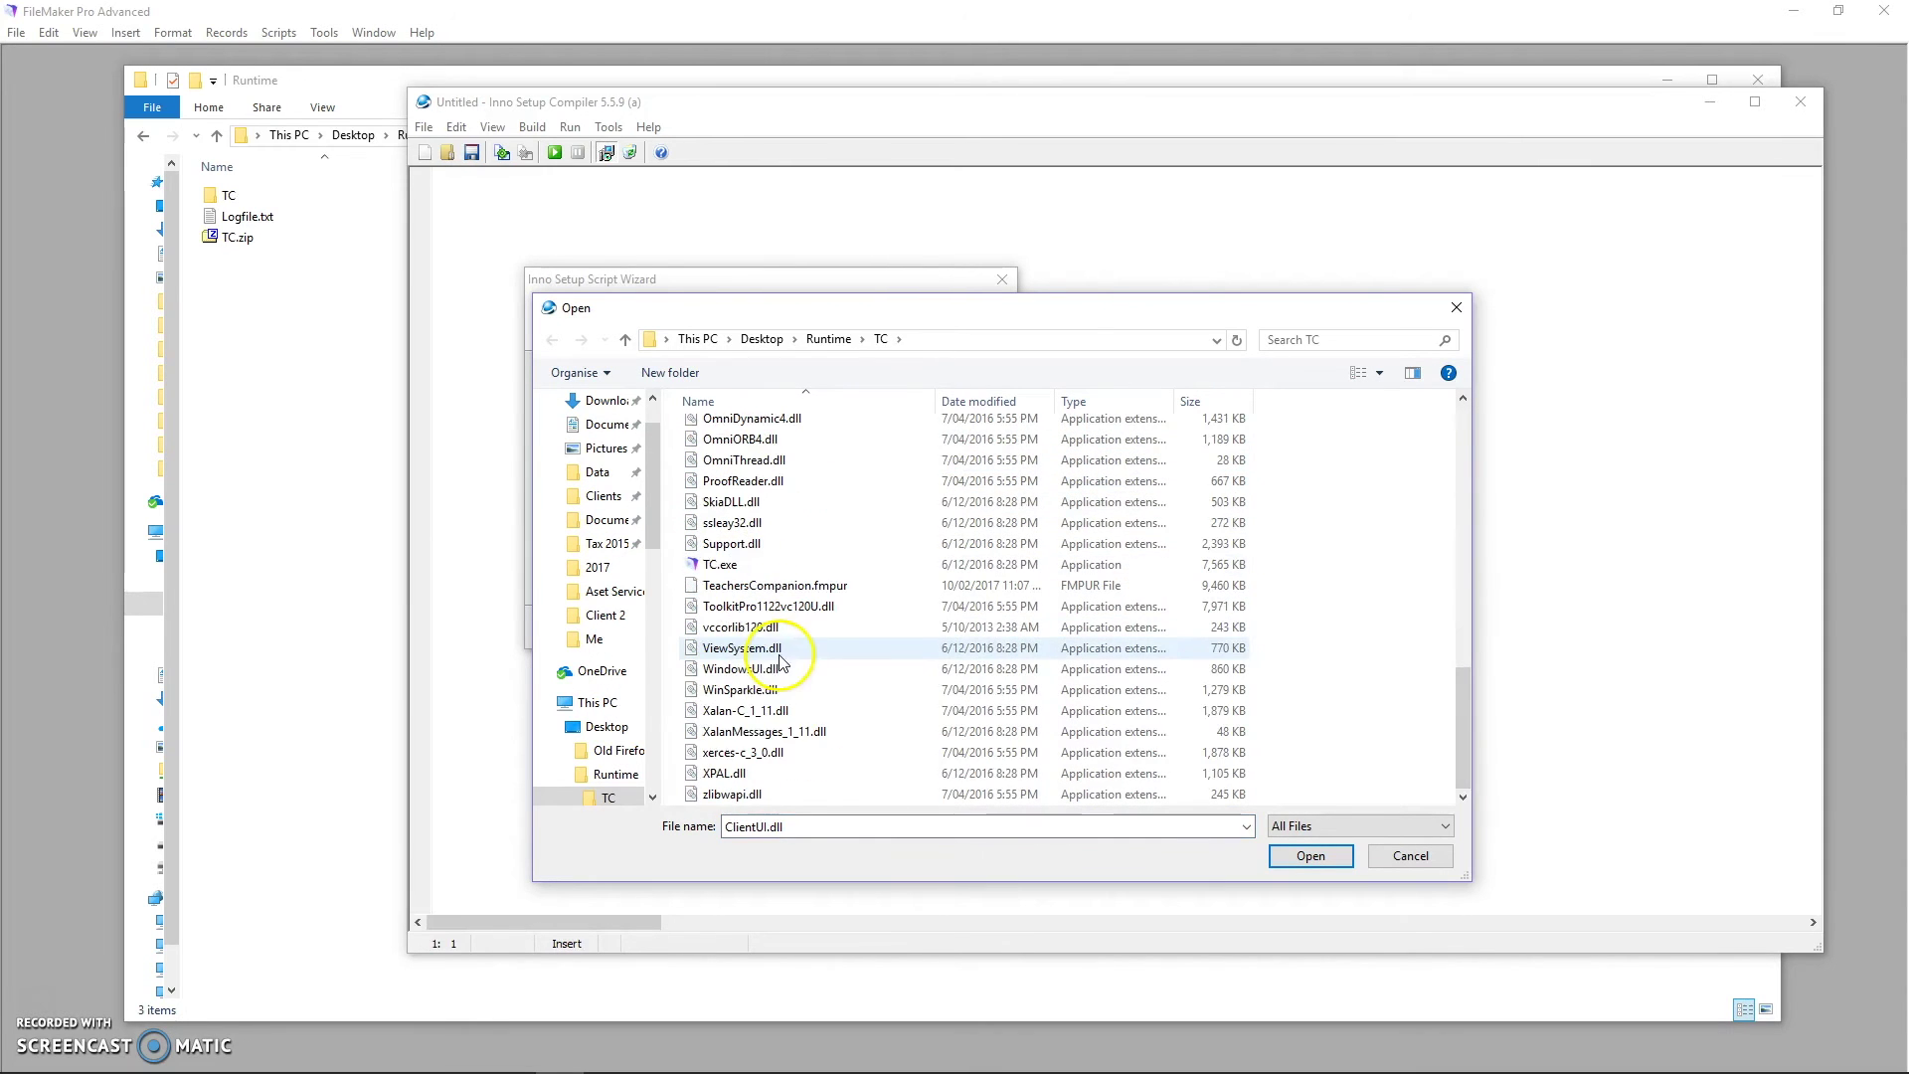
left_click(766, 795, "shift")
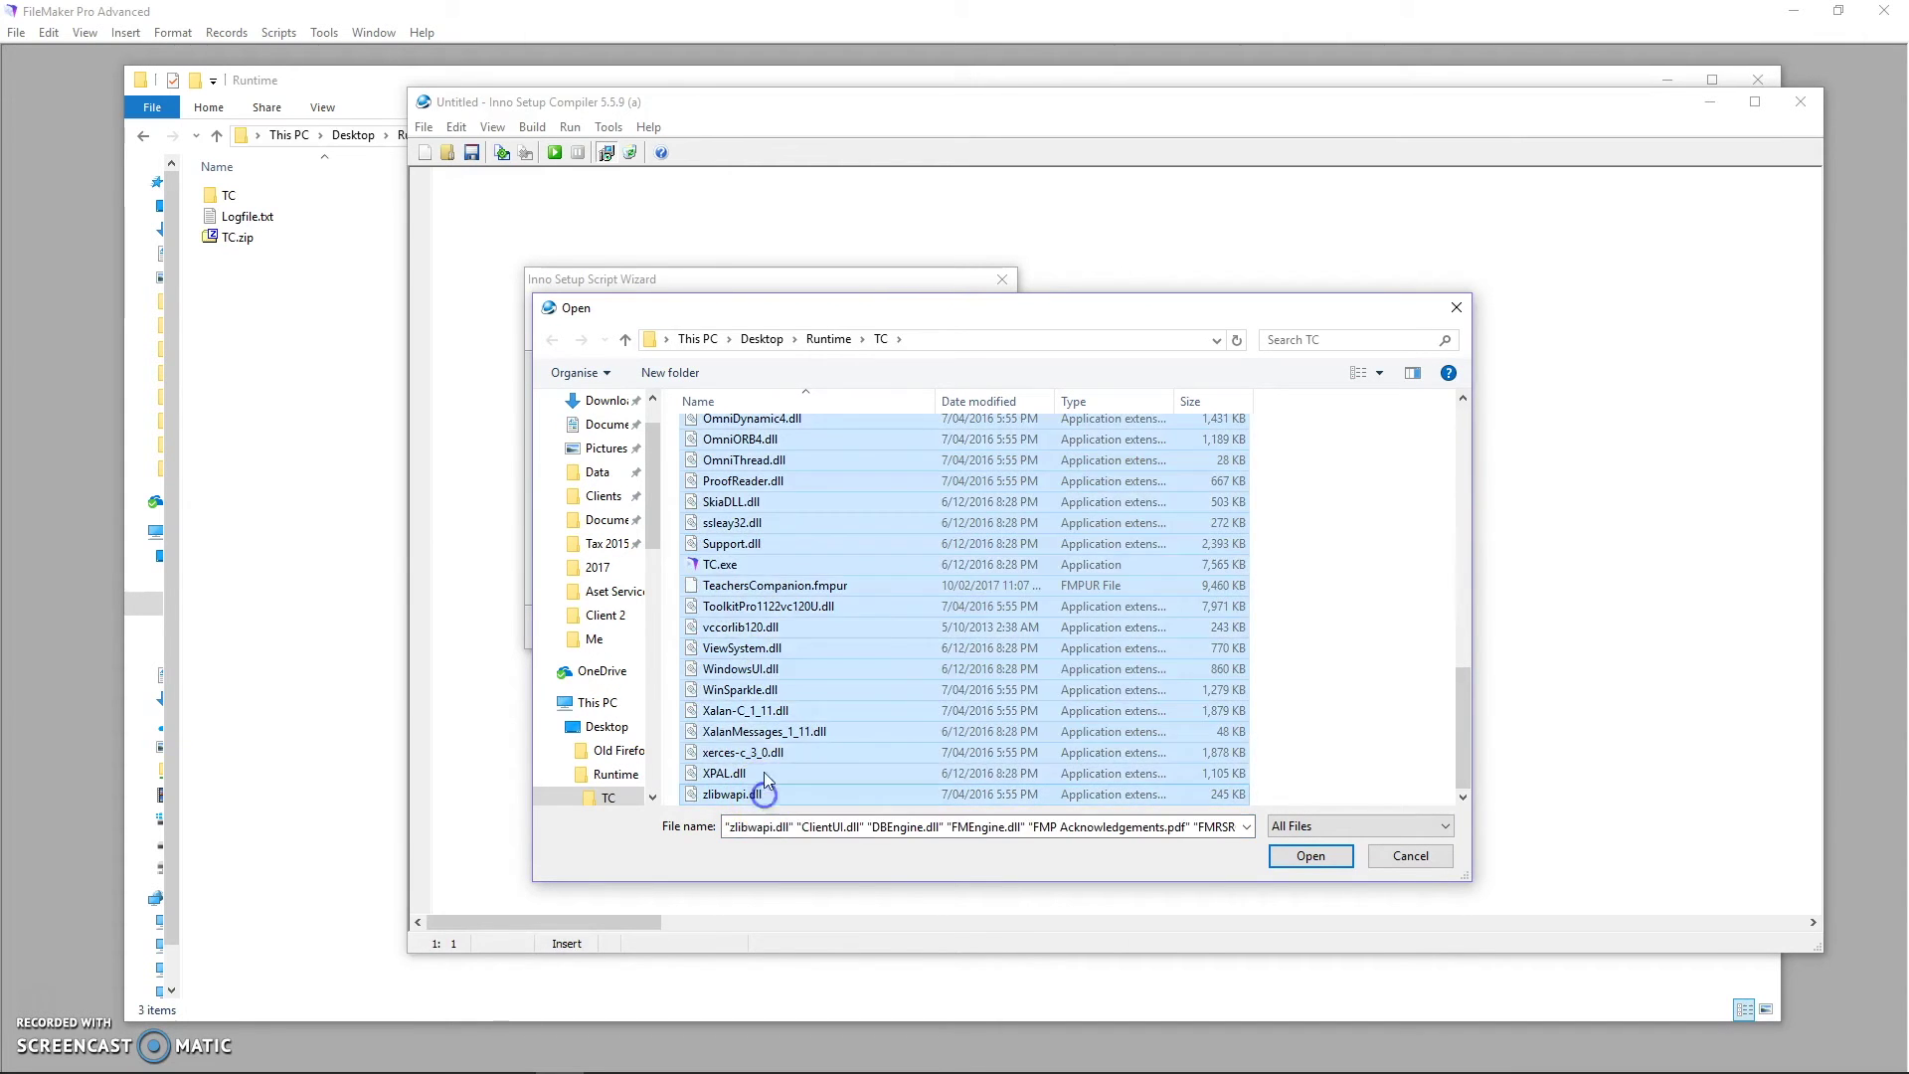
left_click(737, 567, "ctrl")
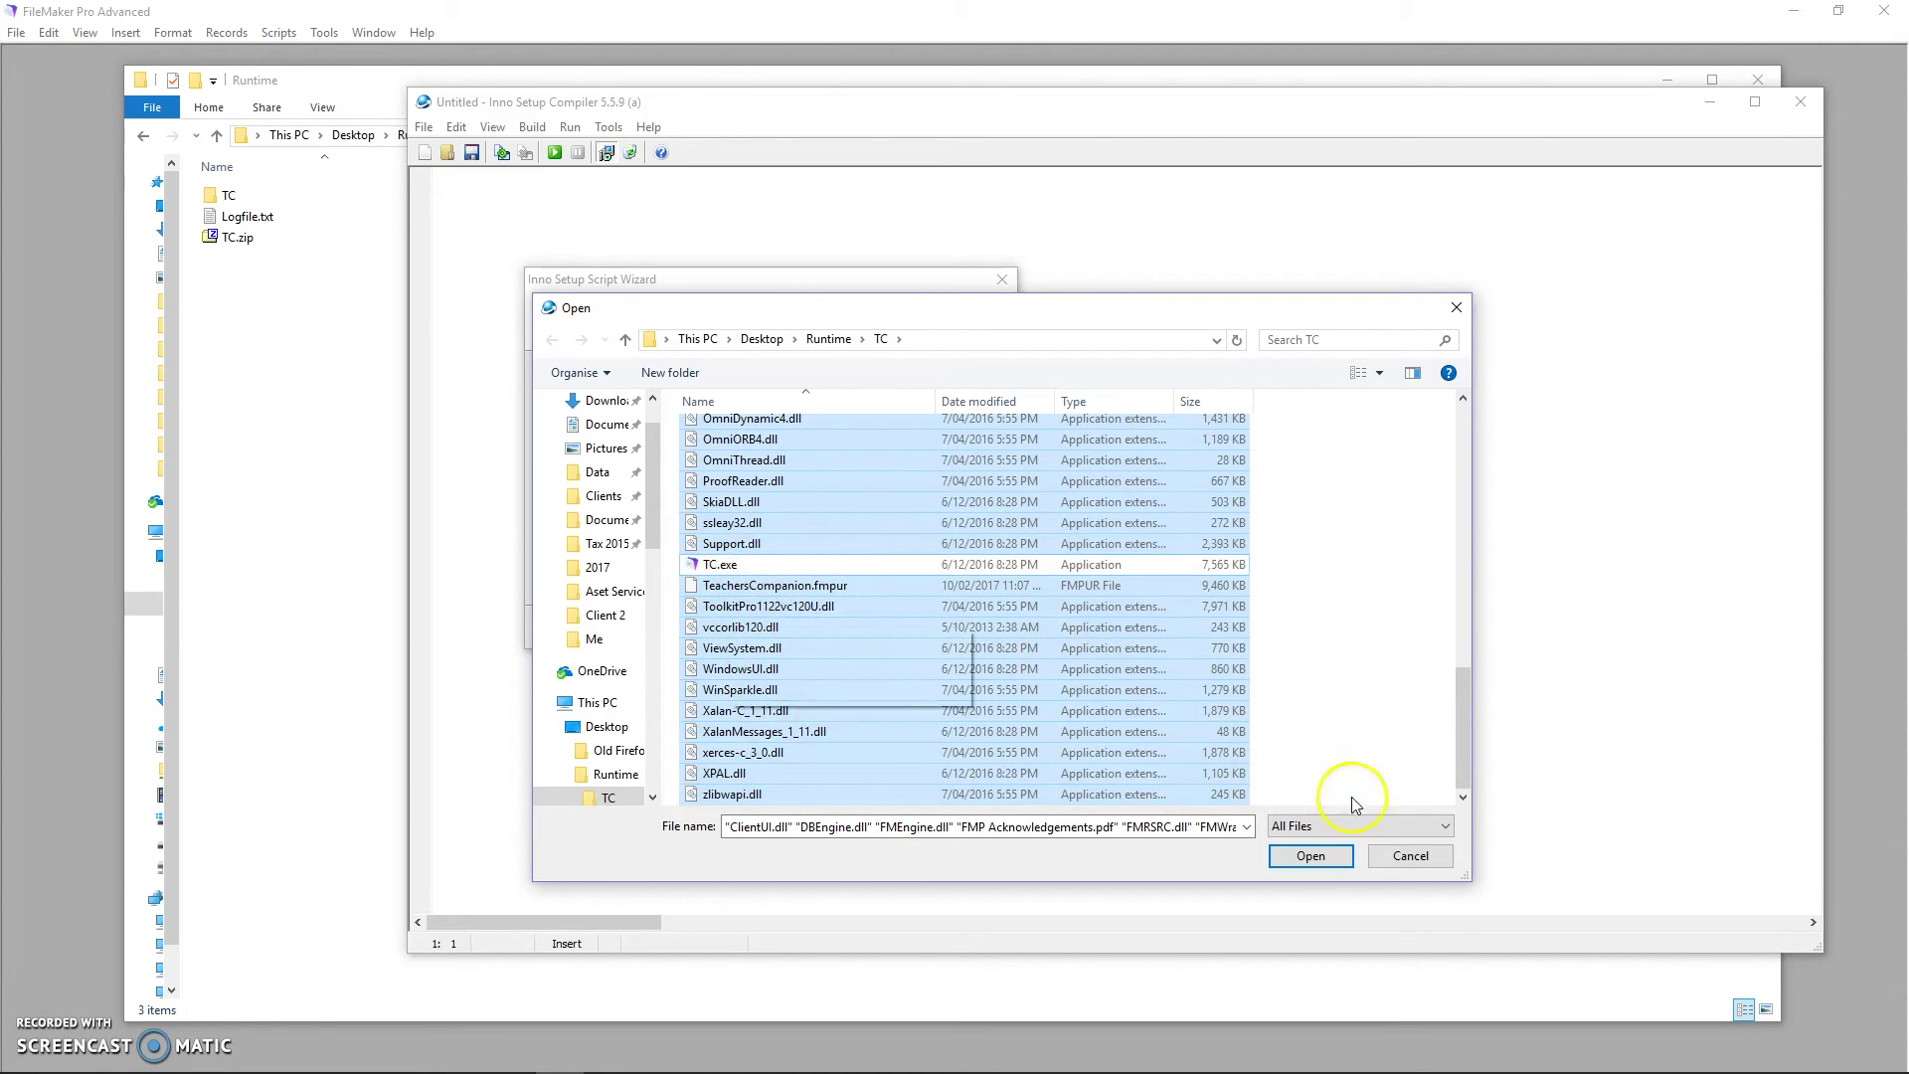
left_click(1312, 858)
Keep the default shortcuts, no documentation and English only, advancing to Compiler Settings
scroll(766, 521, "down", 2)
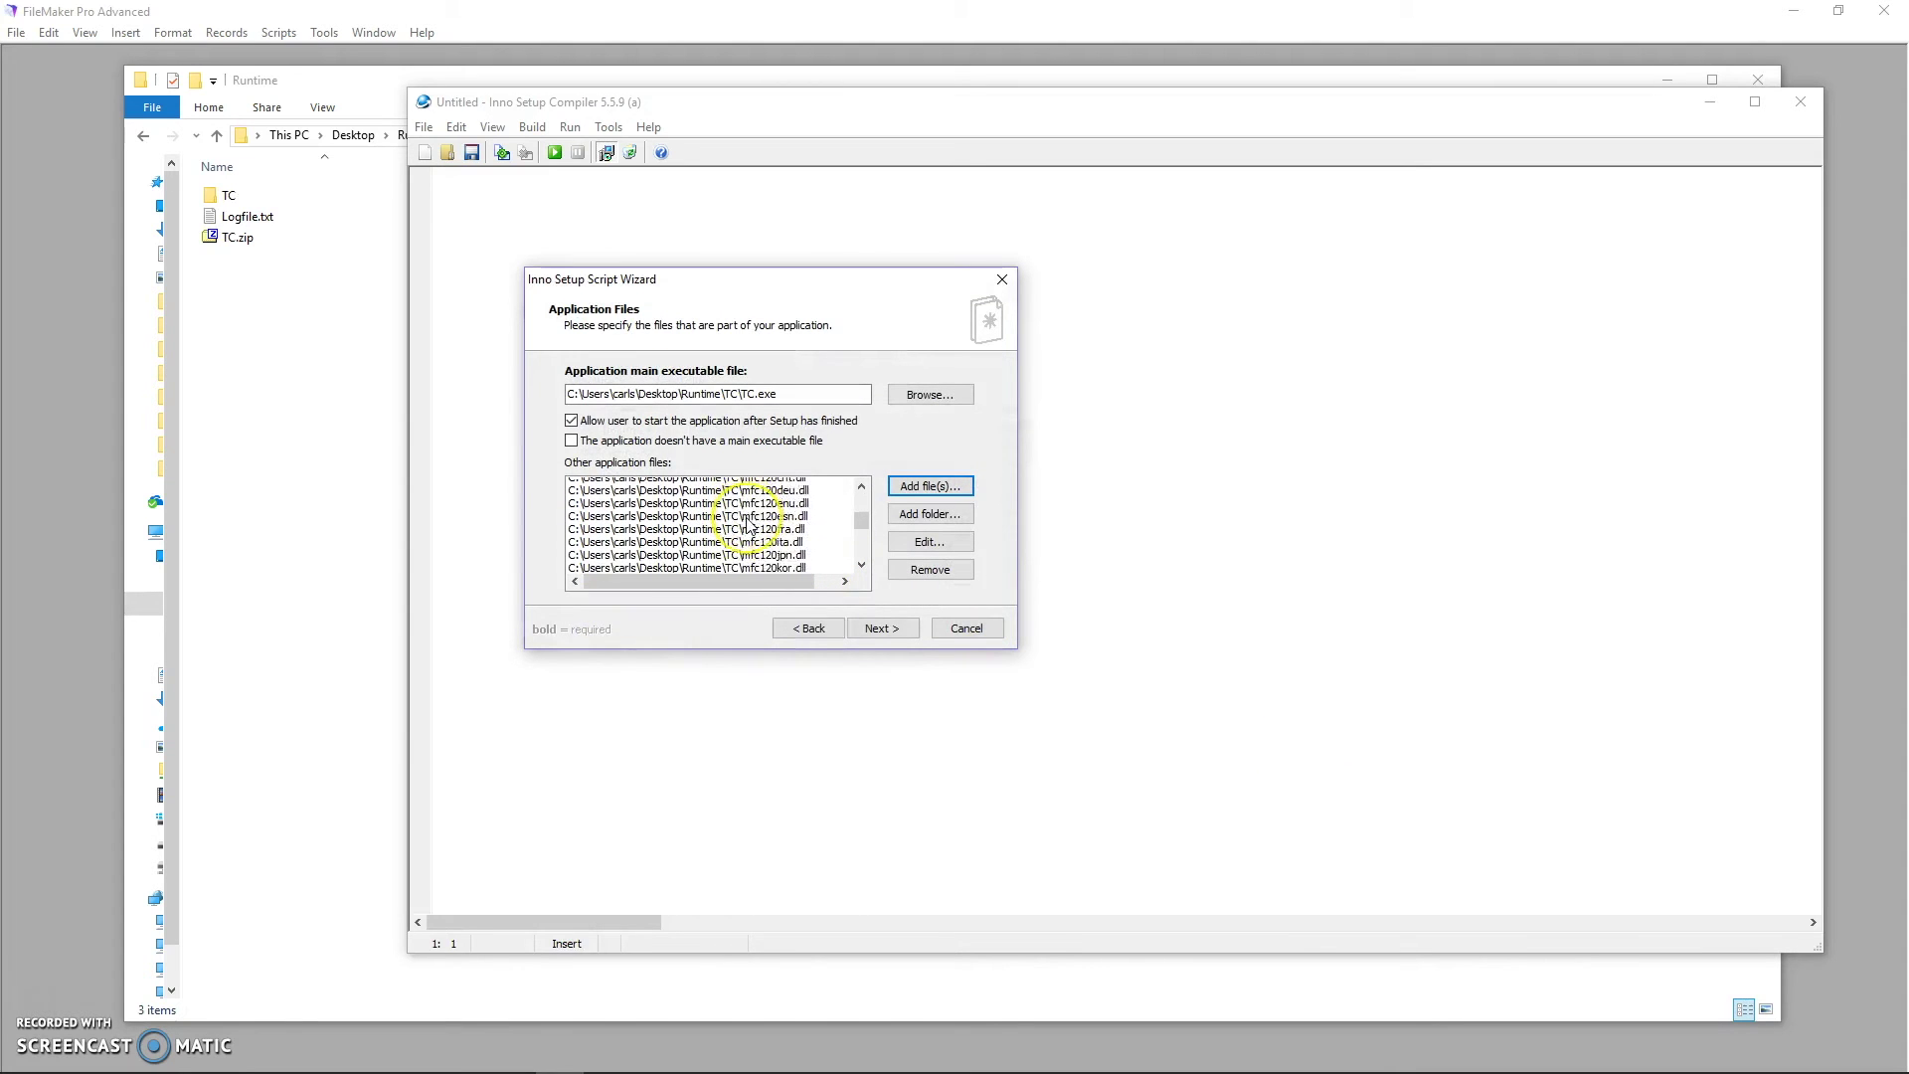
scroll(749, 526, "down", 3)
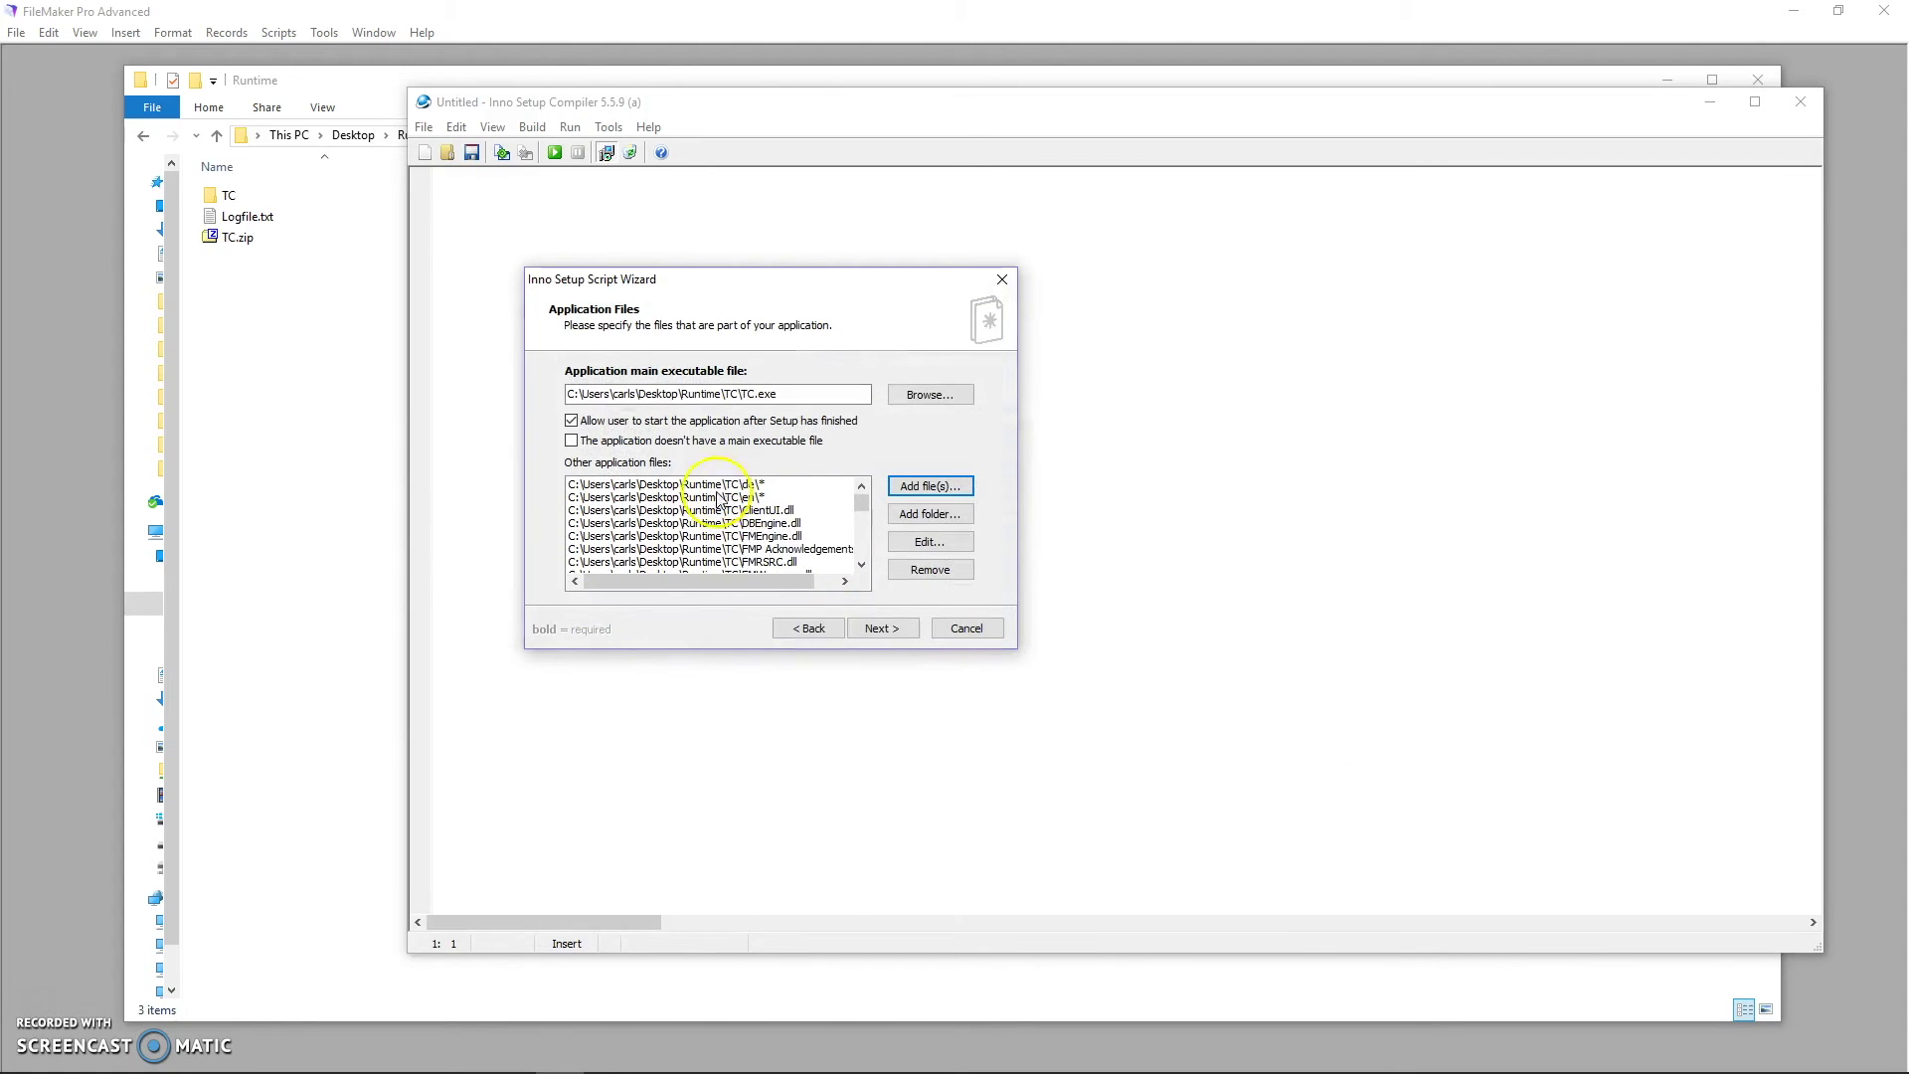
left_click(870, 631)
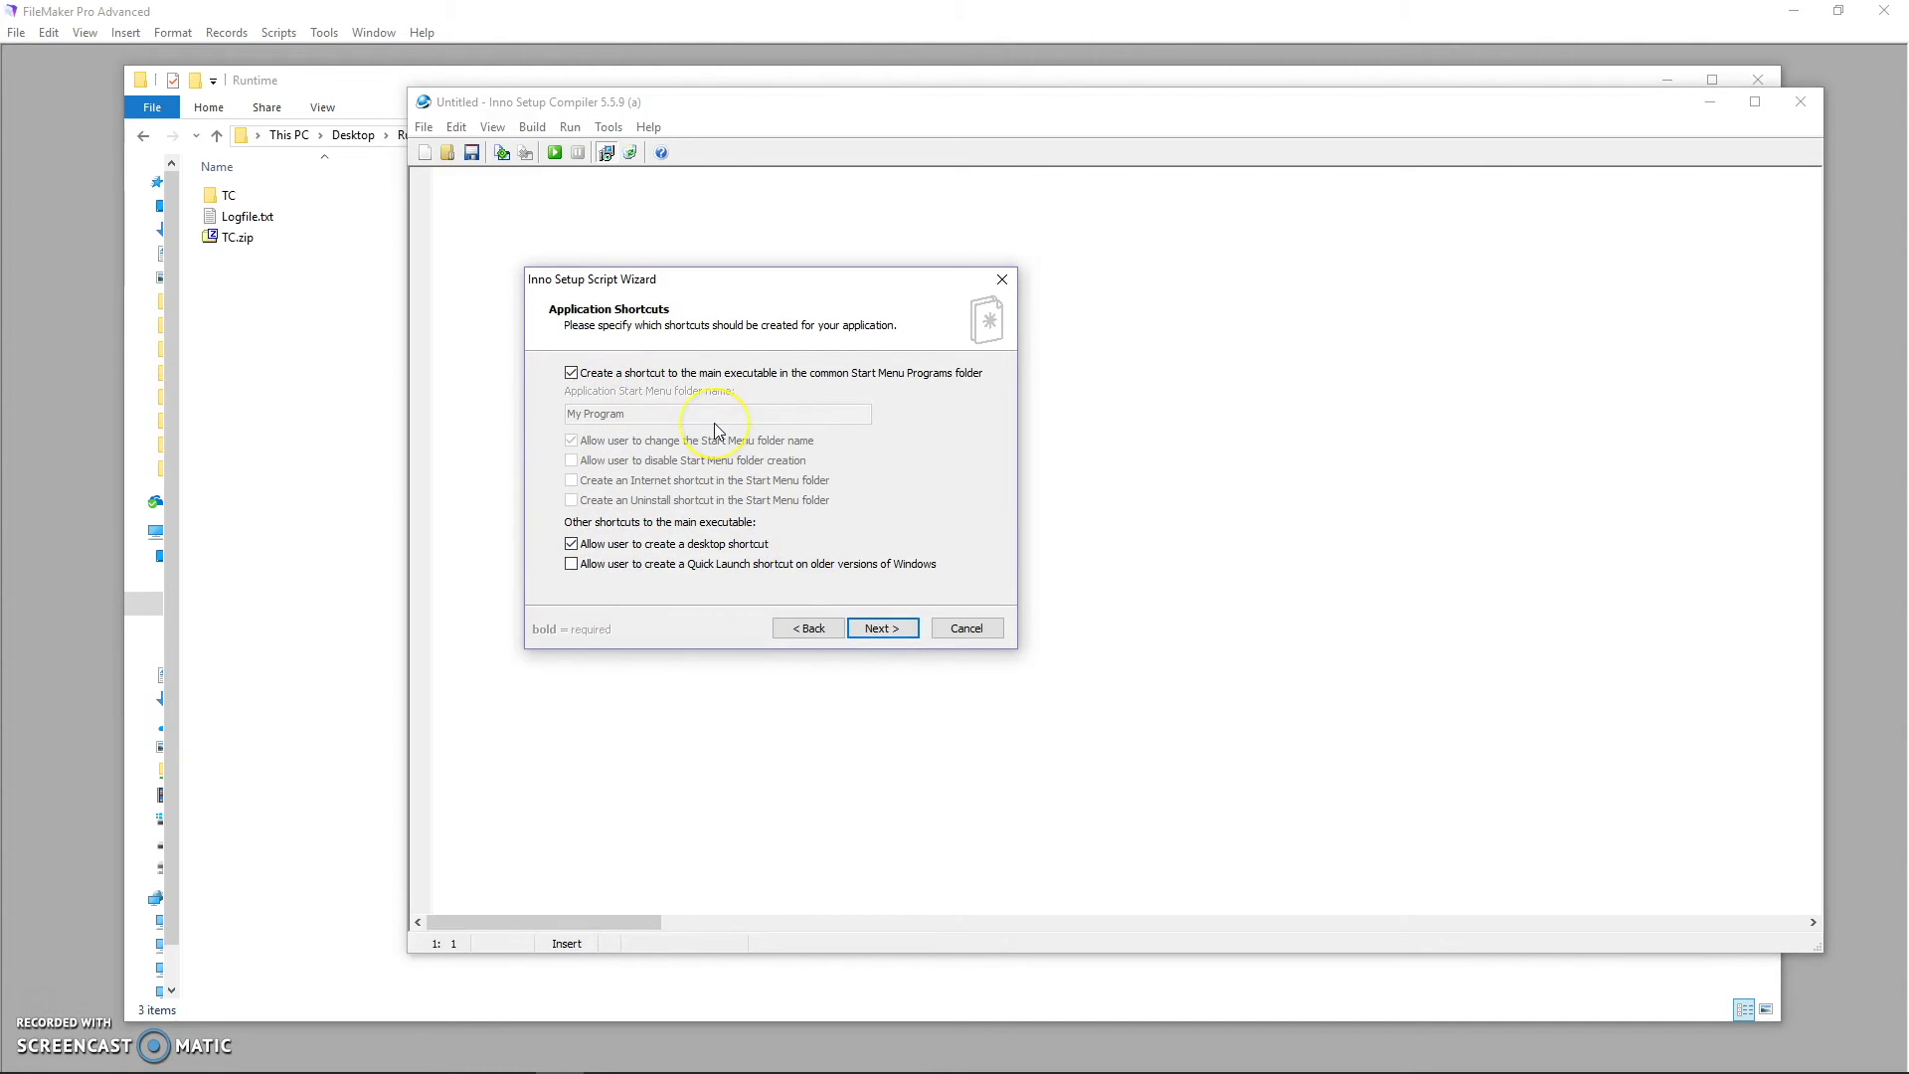
left_click(870, 629)
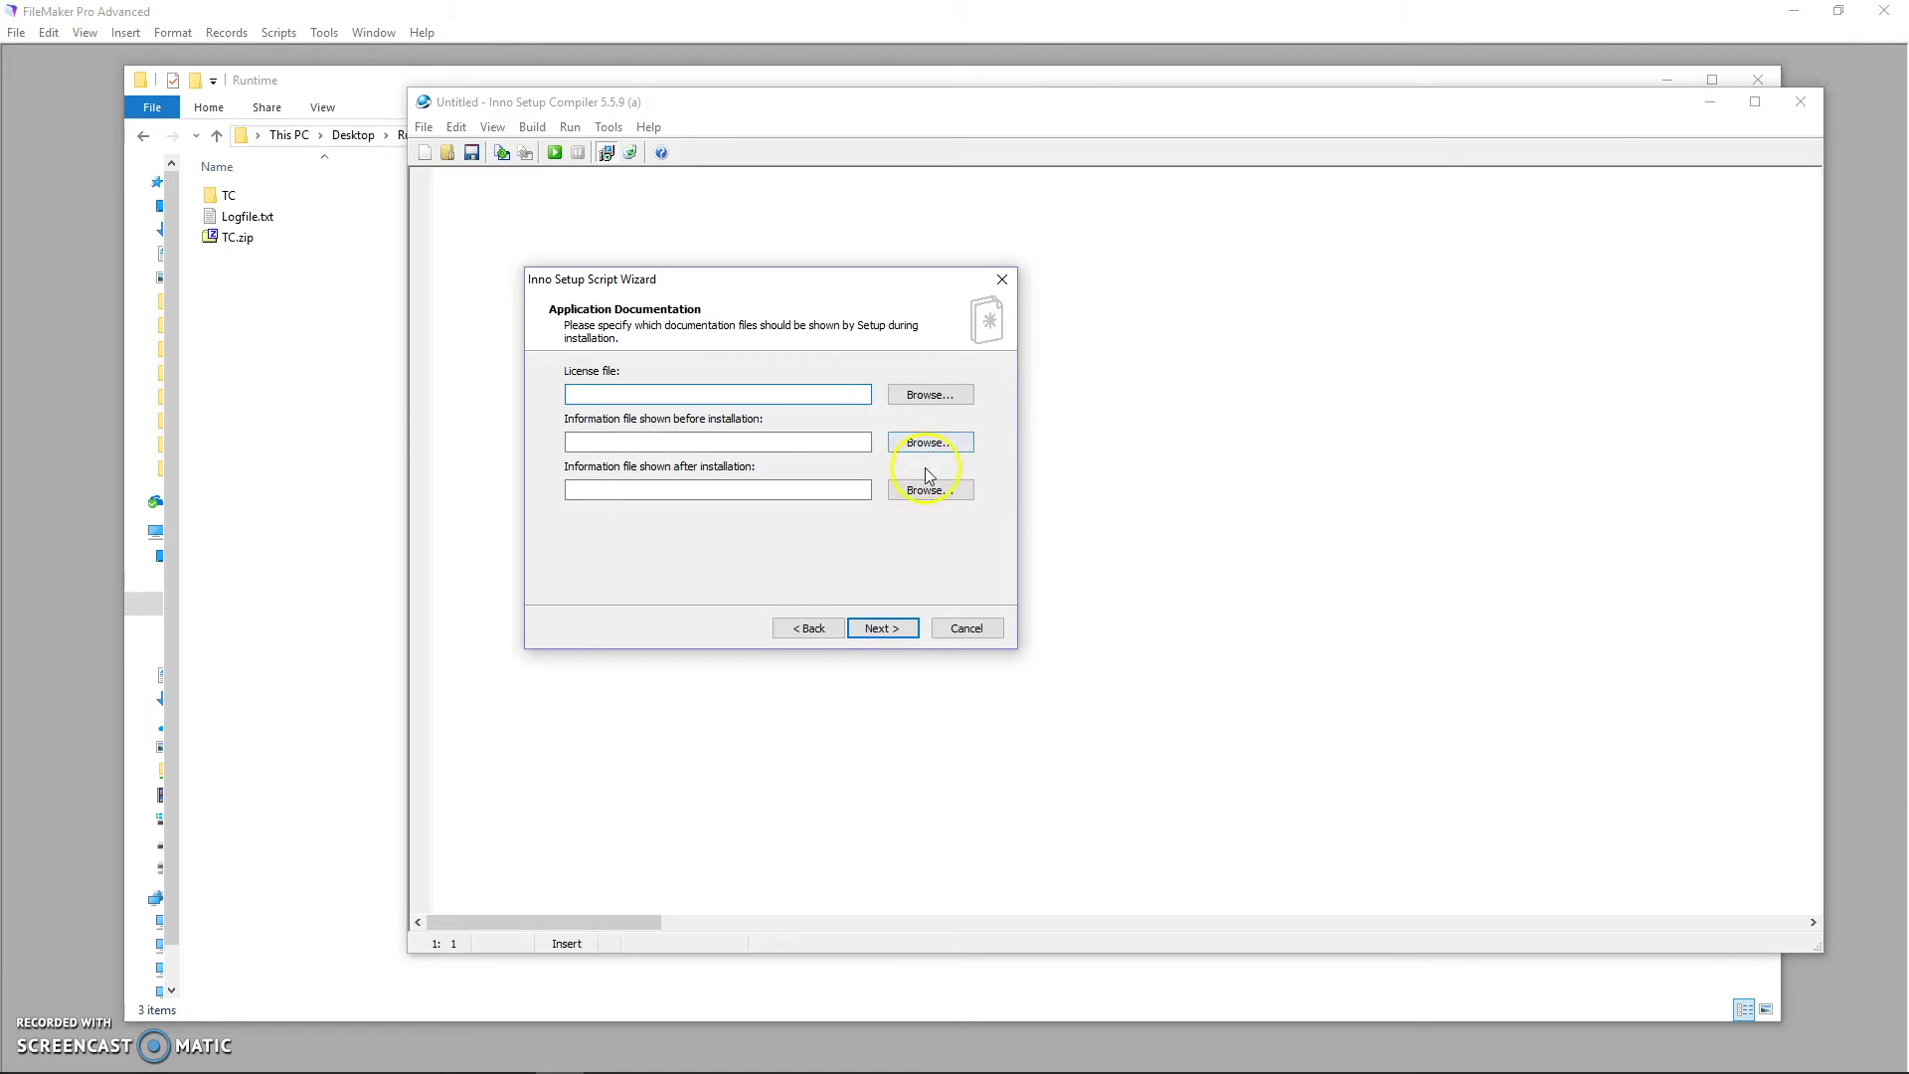
left_click(881, 628)
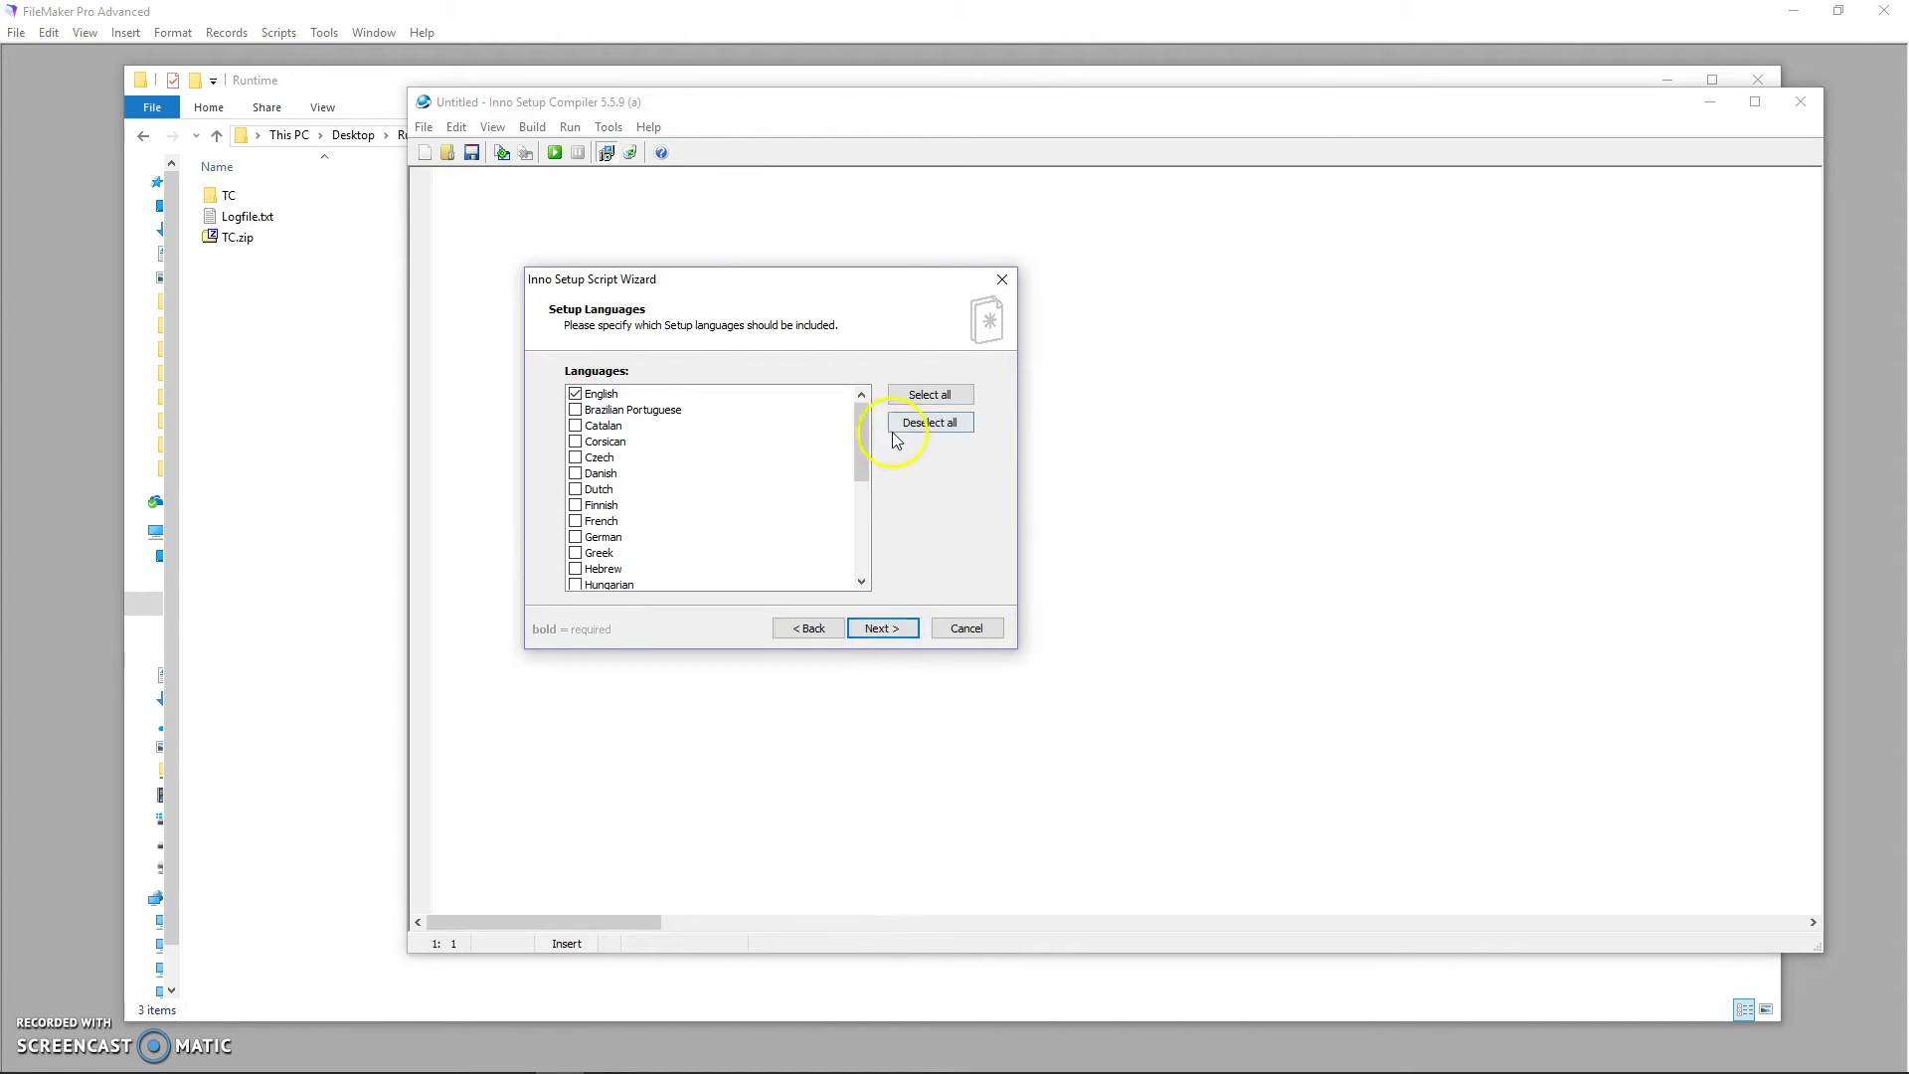
mouse_move(856, 447)
left_mouse_down()
mouse_move(856, 571)
mouse_move(852, 417)
left_mouse_up()
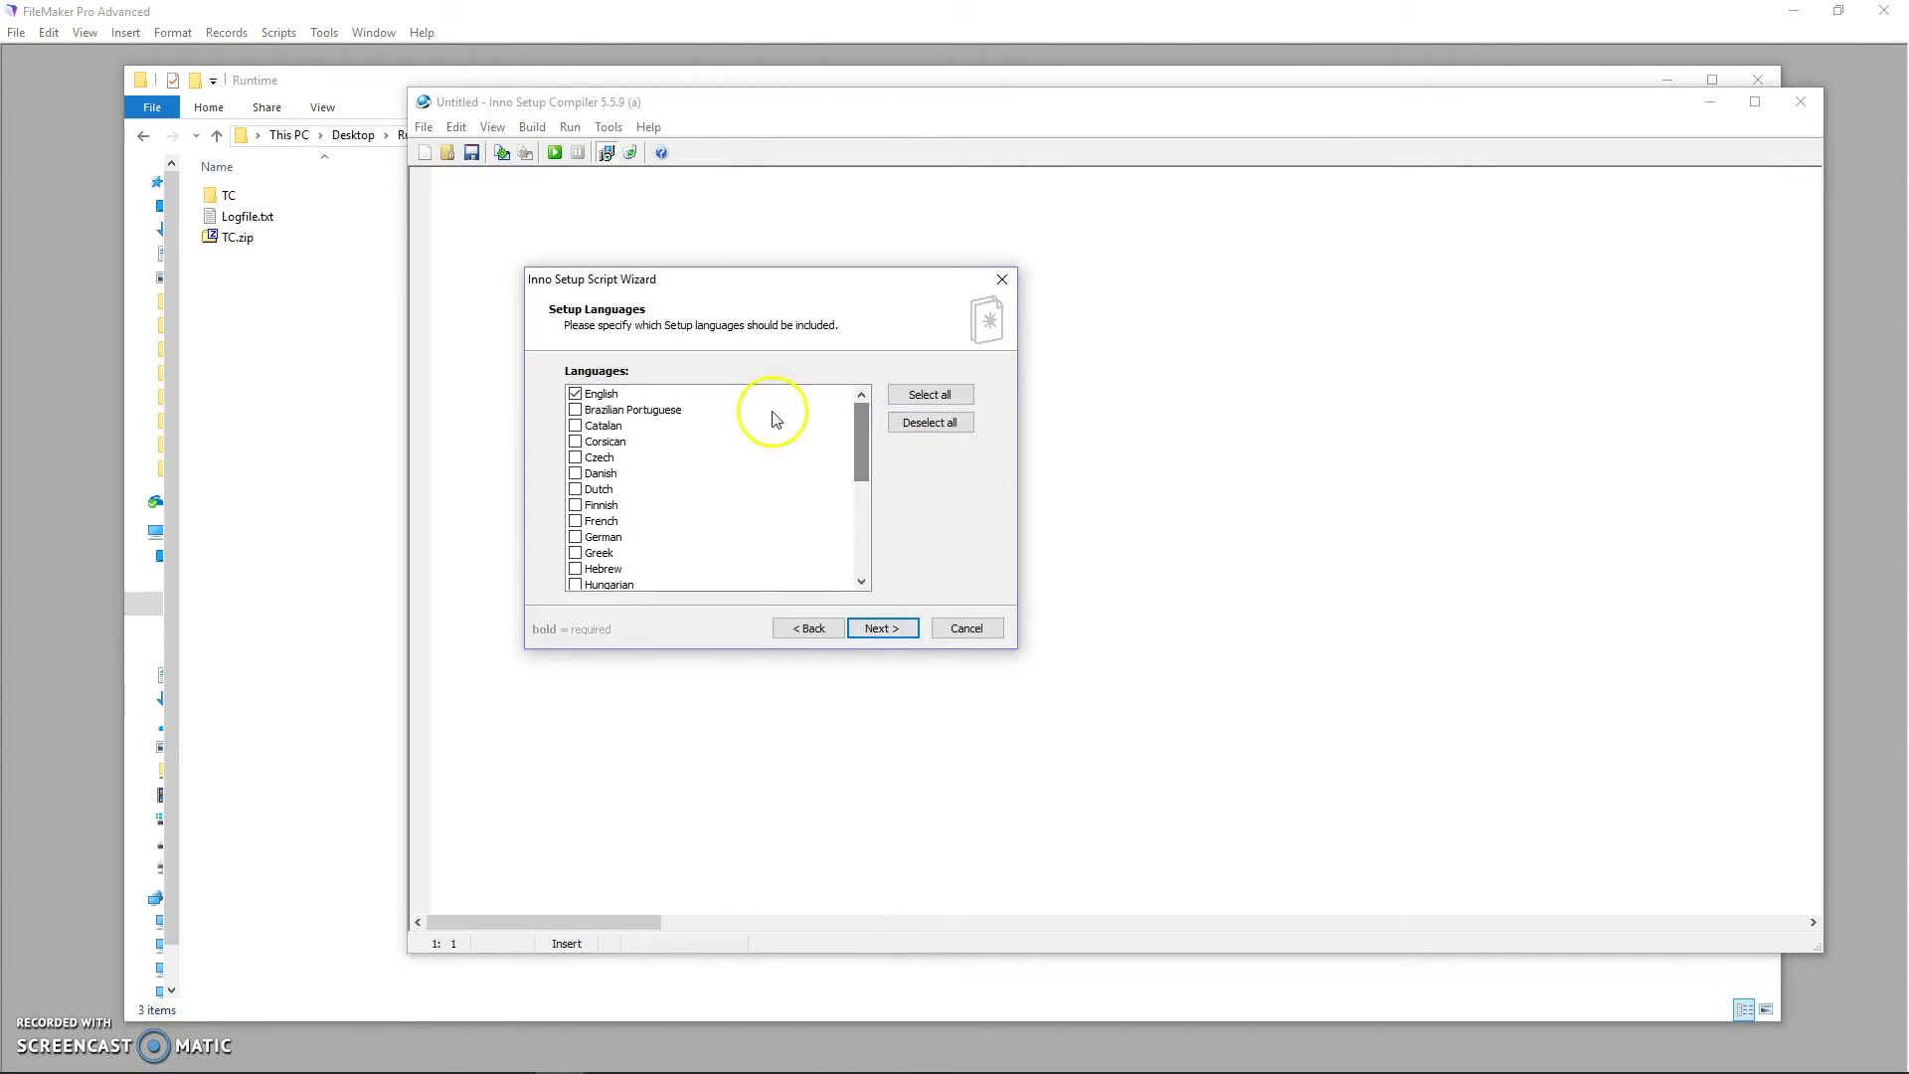
left_click(882, 628)
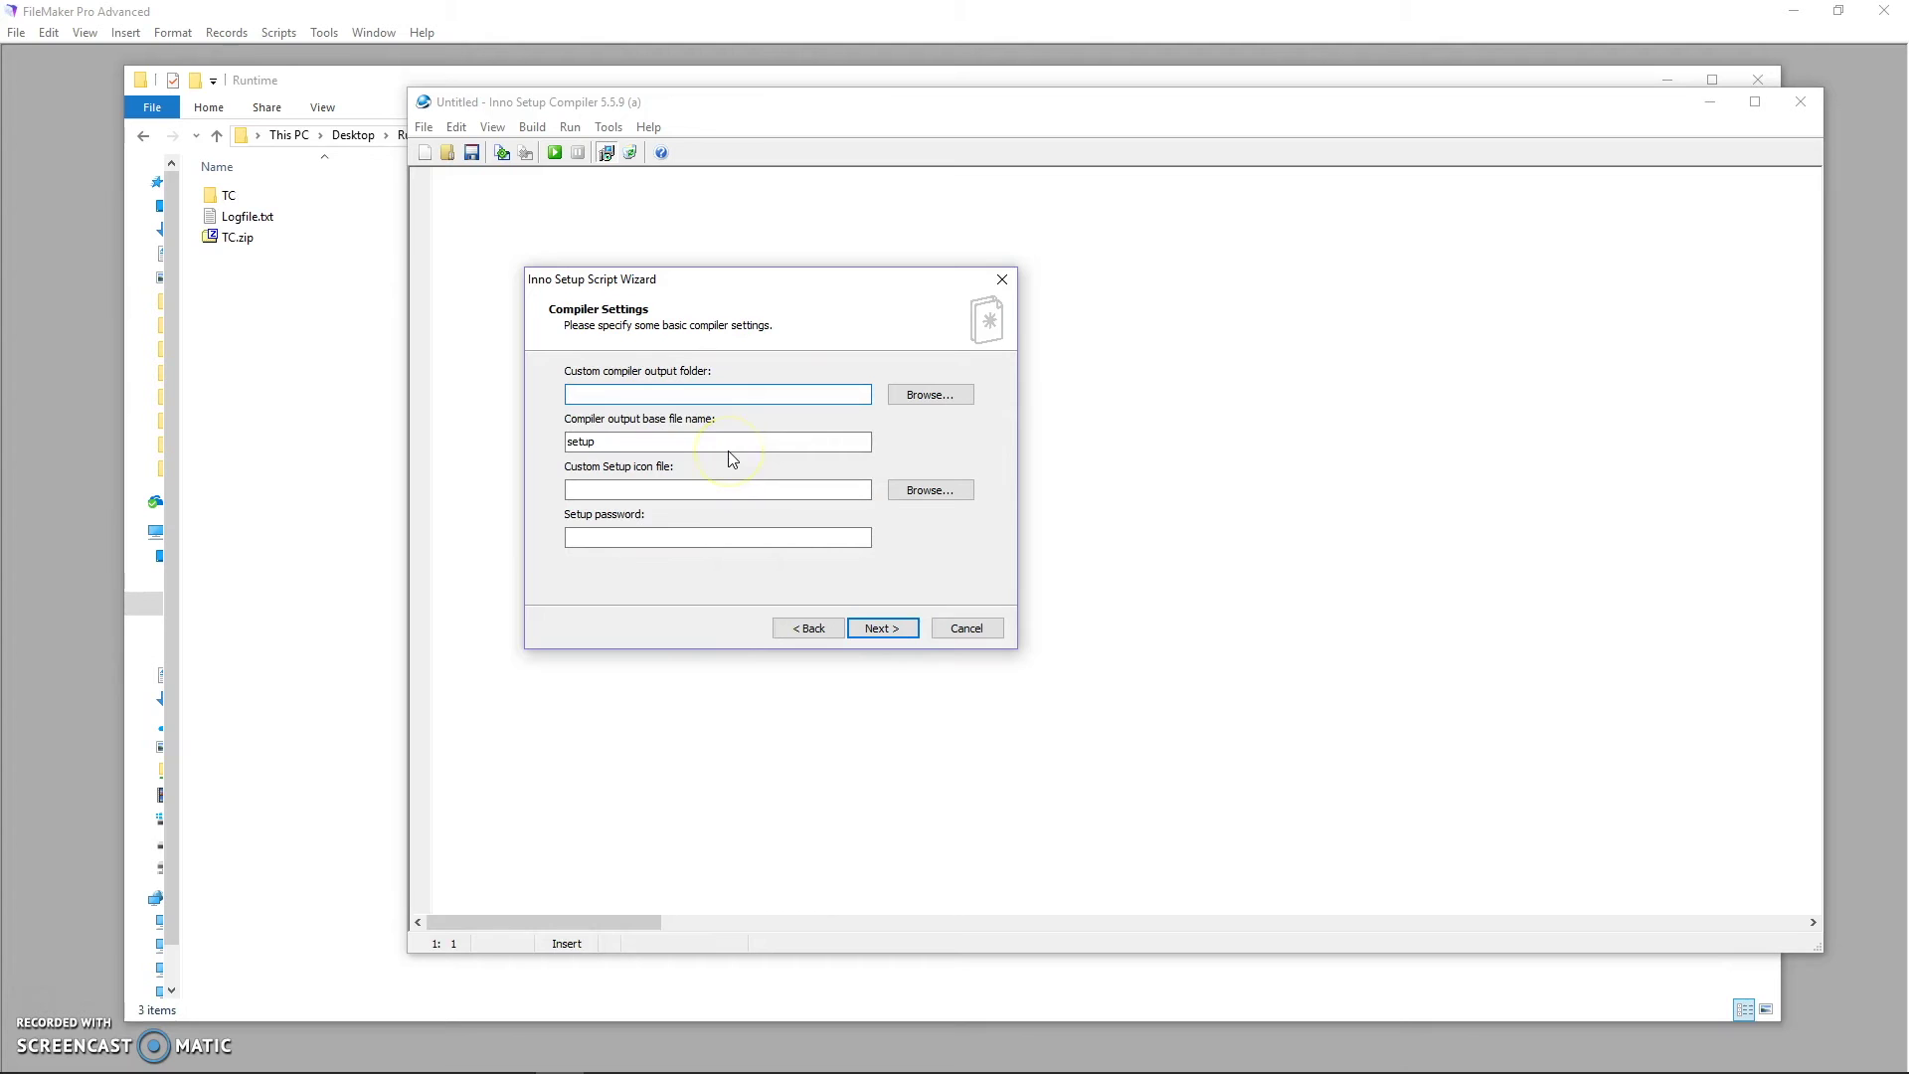
Set the output folder to Desktop\Runtime, then go past the Preprocessor page and finish the wizard
left_click(905, 395)
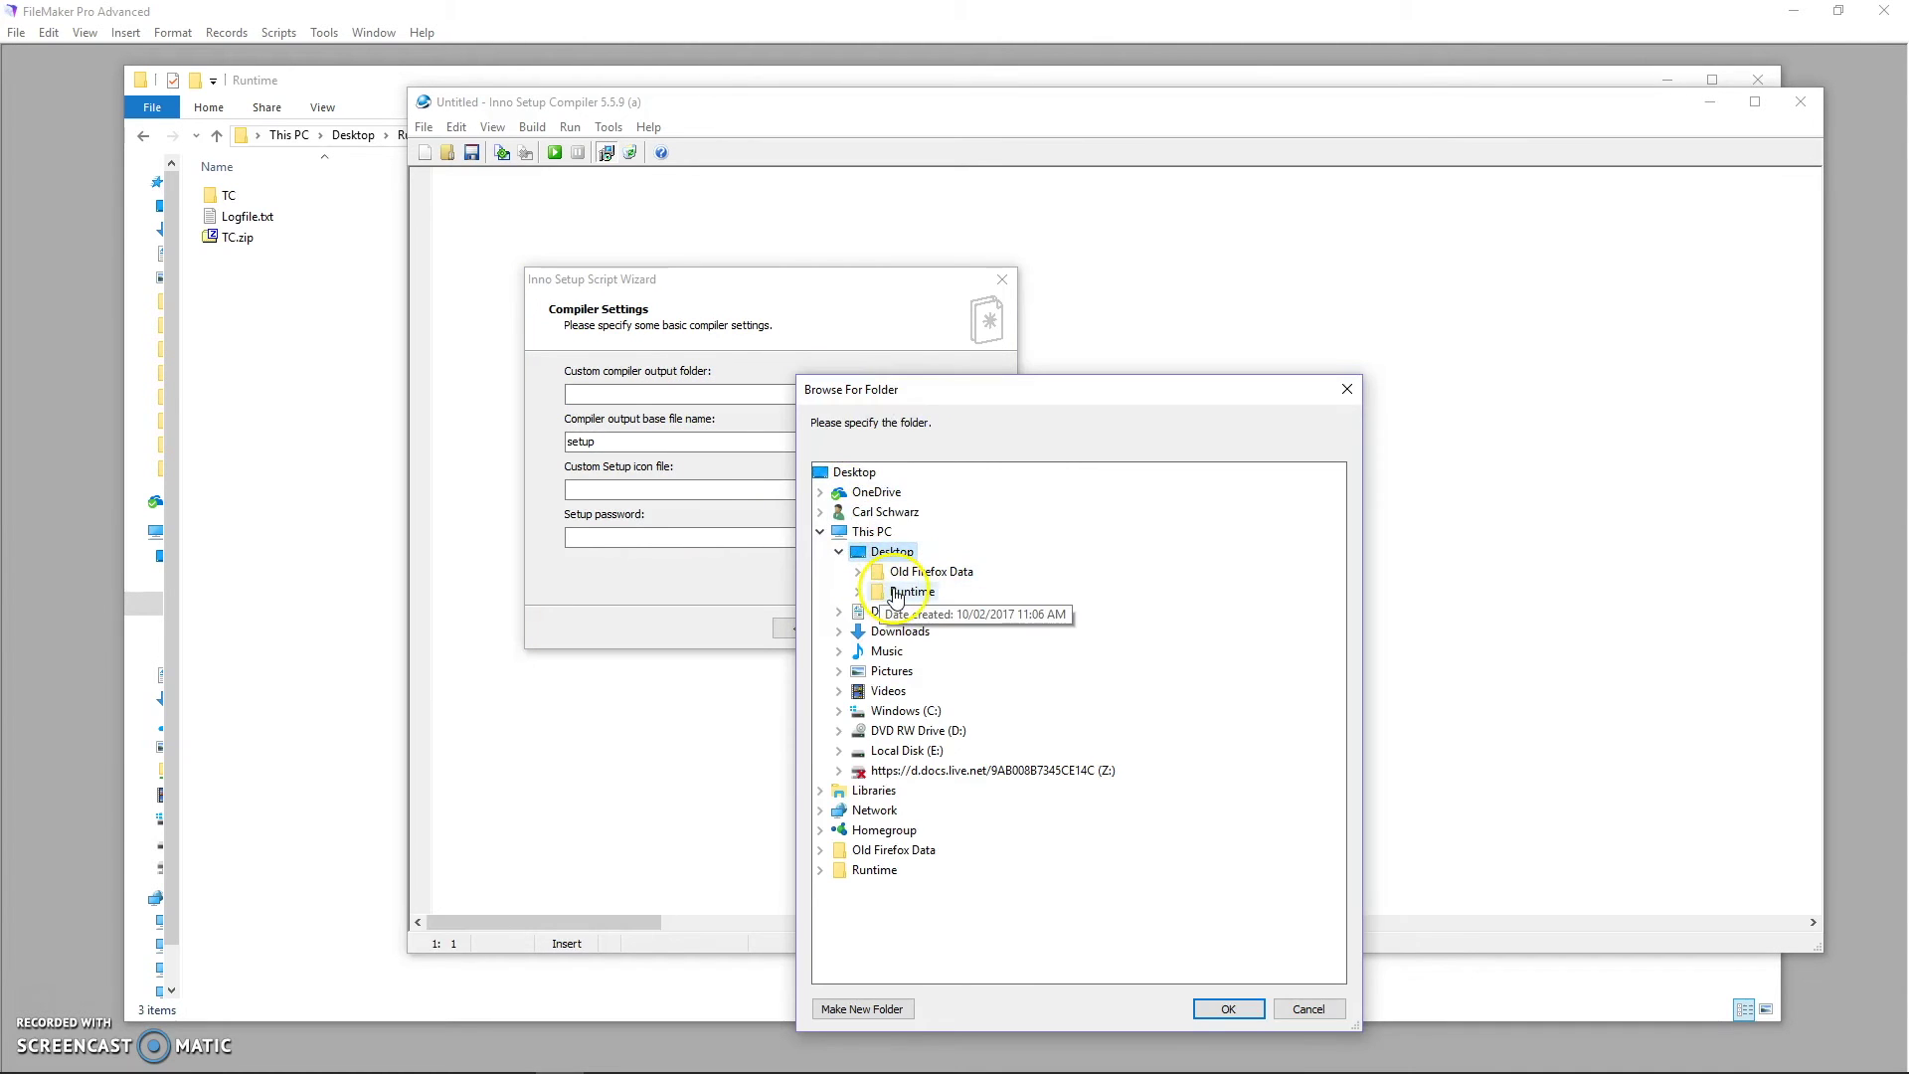
double_click(898, 592)
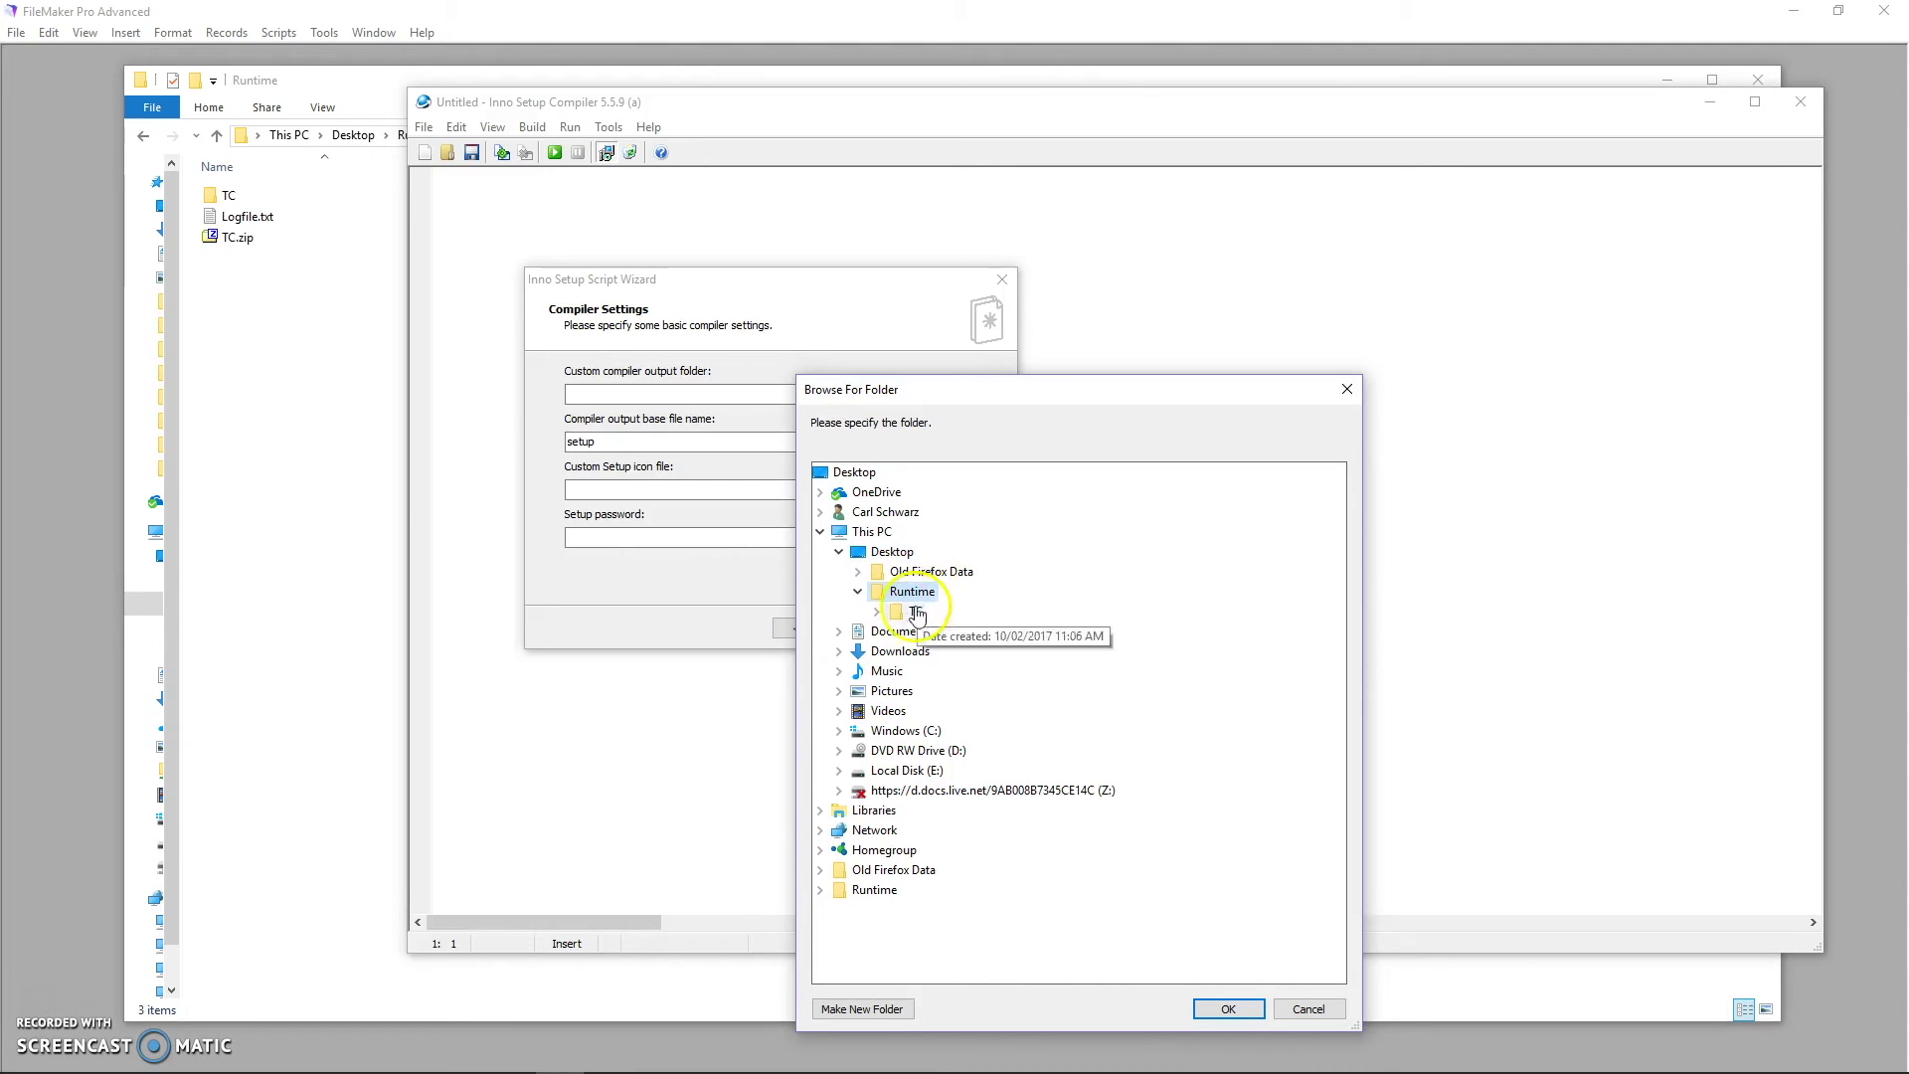
left_click(1227, 1008)
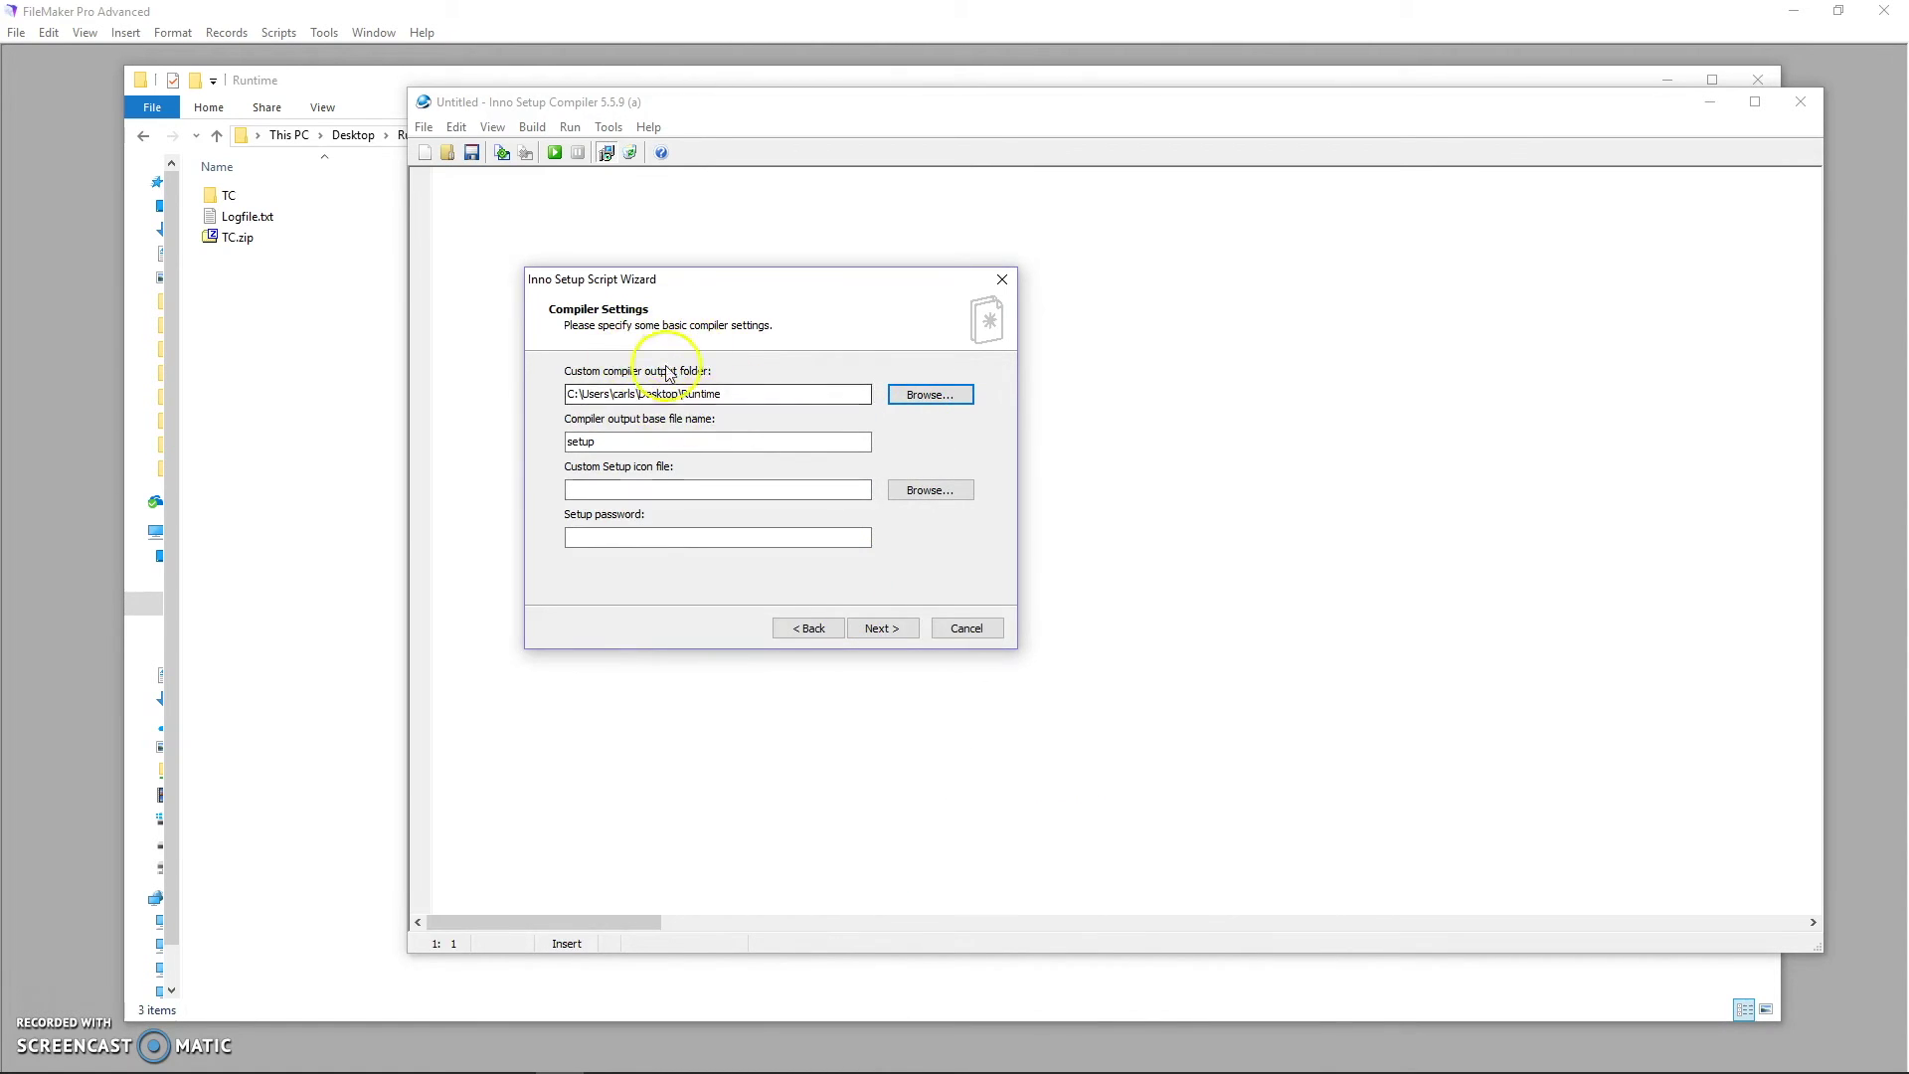
left_click(881, 627)
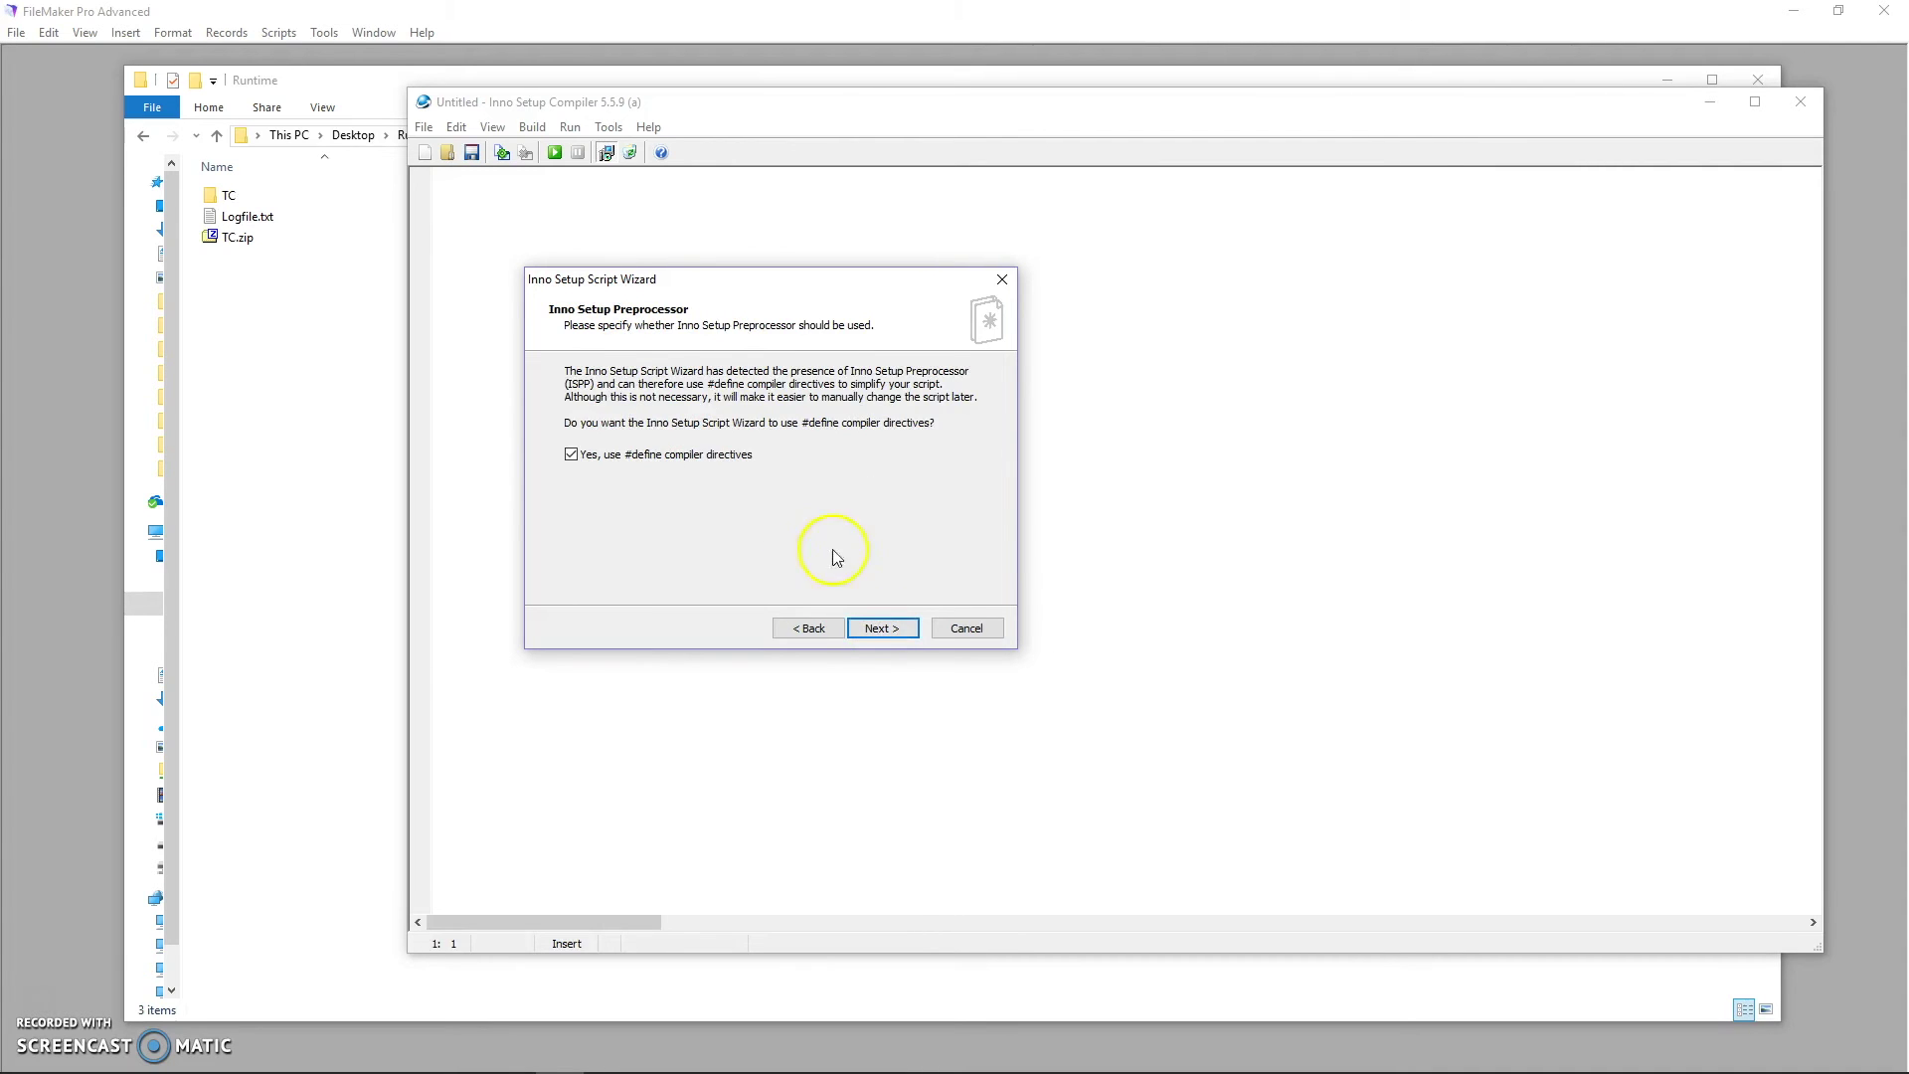
left_click(872, 630)
left_click(881, 627)
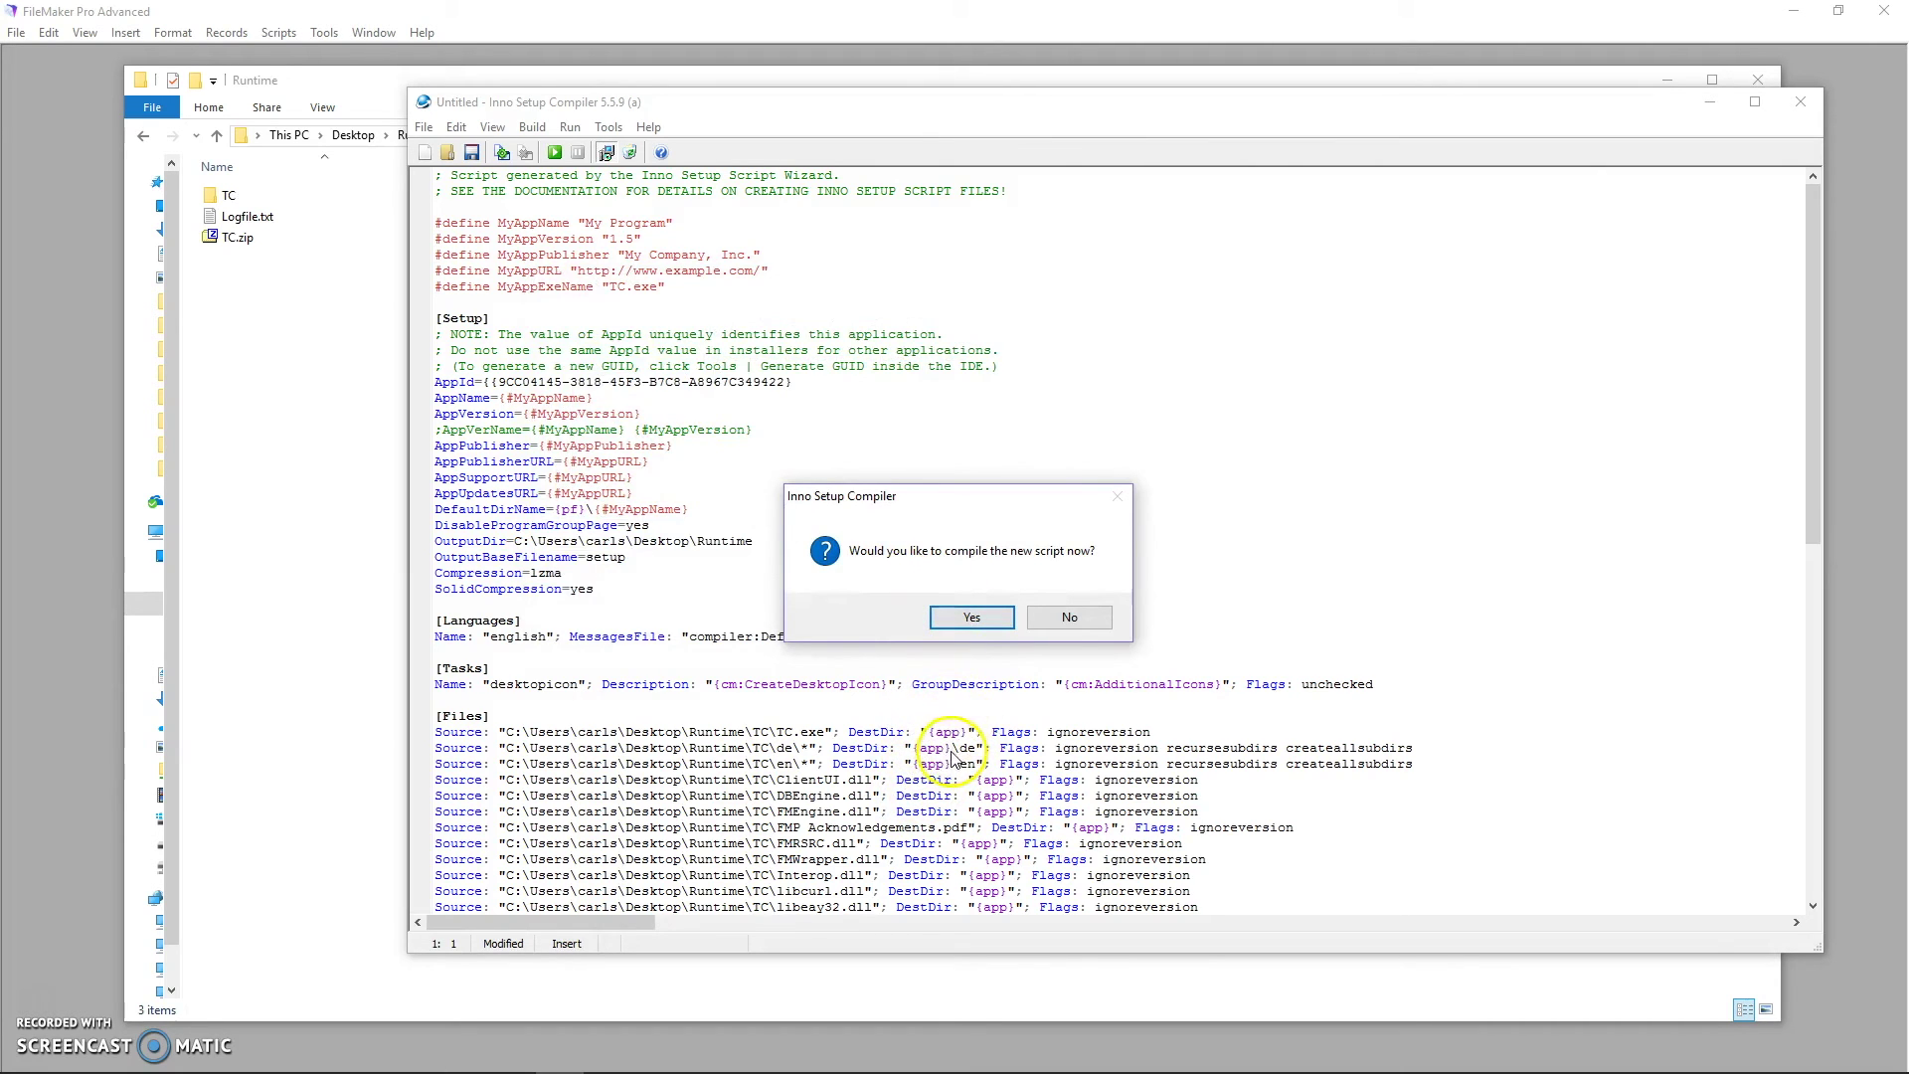
Compile the generated script right away, declining to save it first
left_click(956, 624)
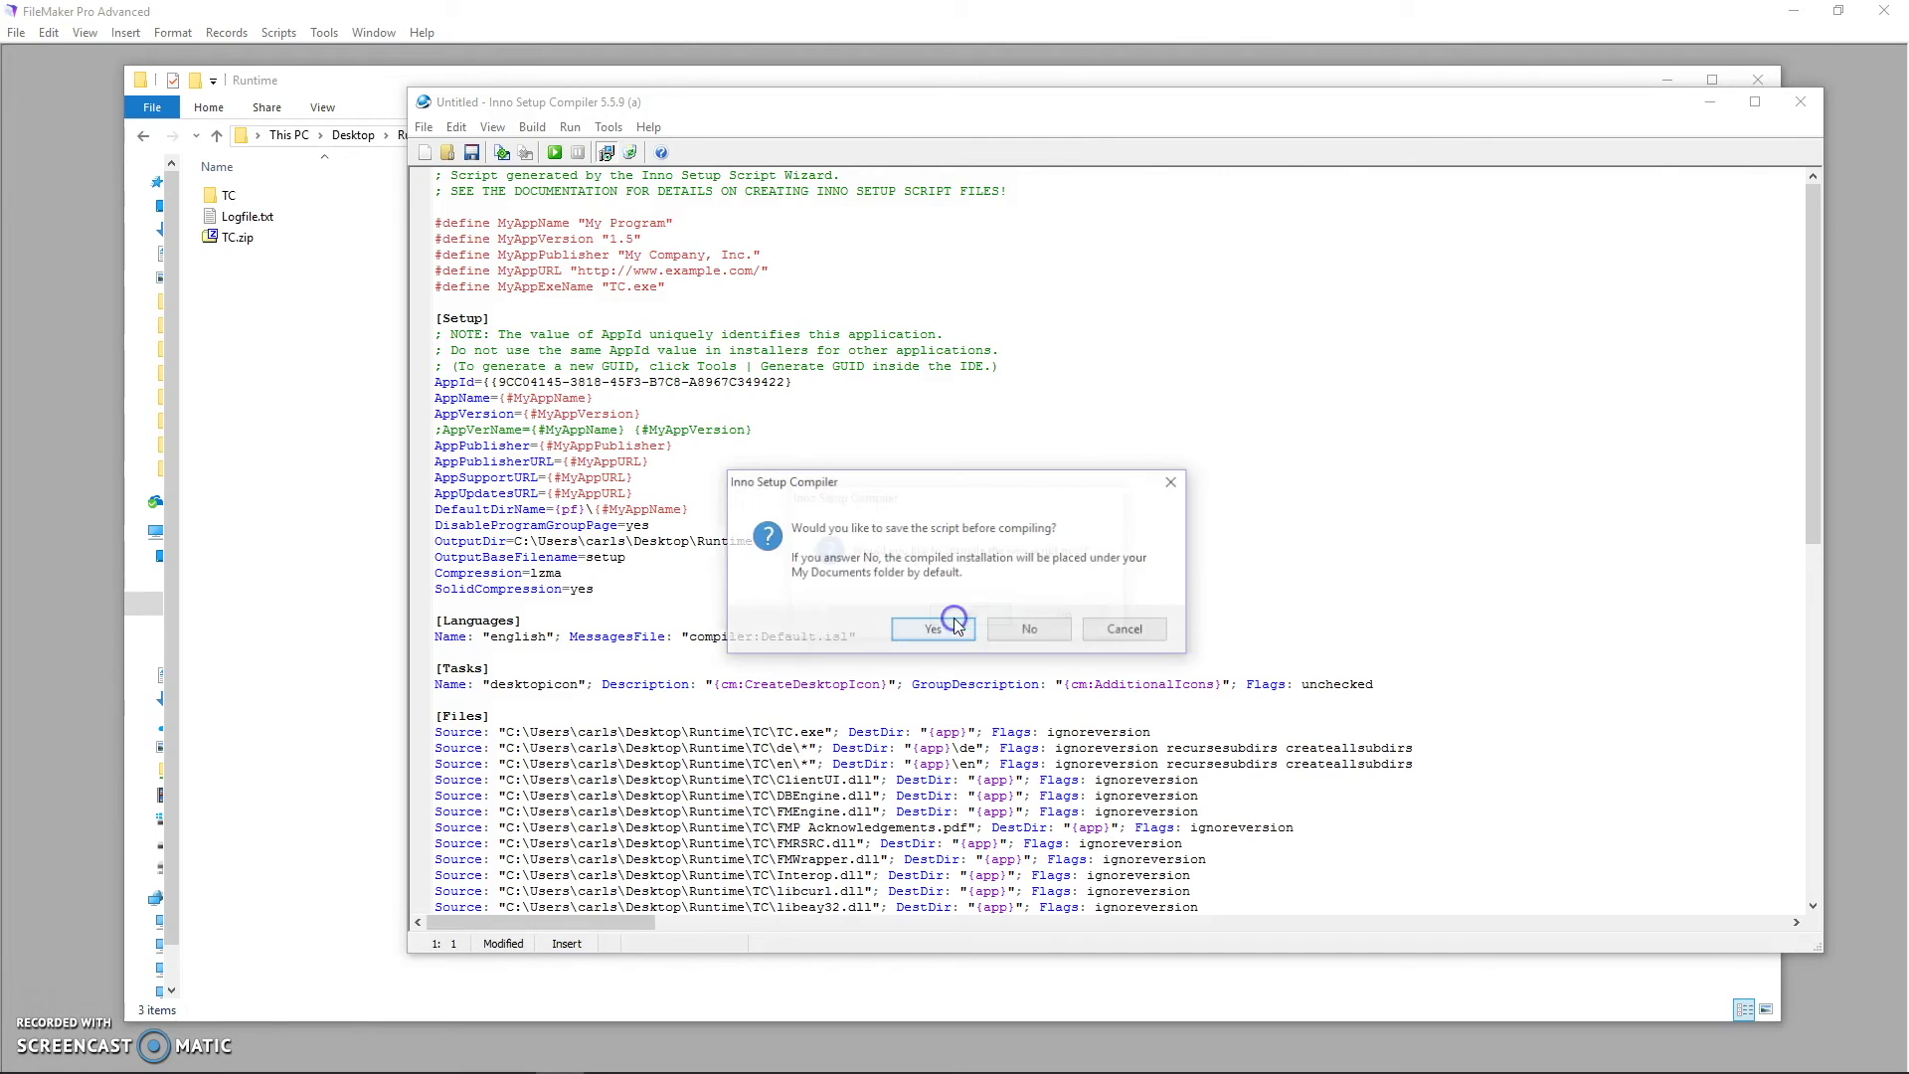
left_click(944, 645)
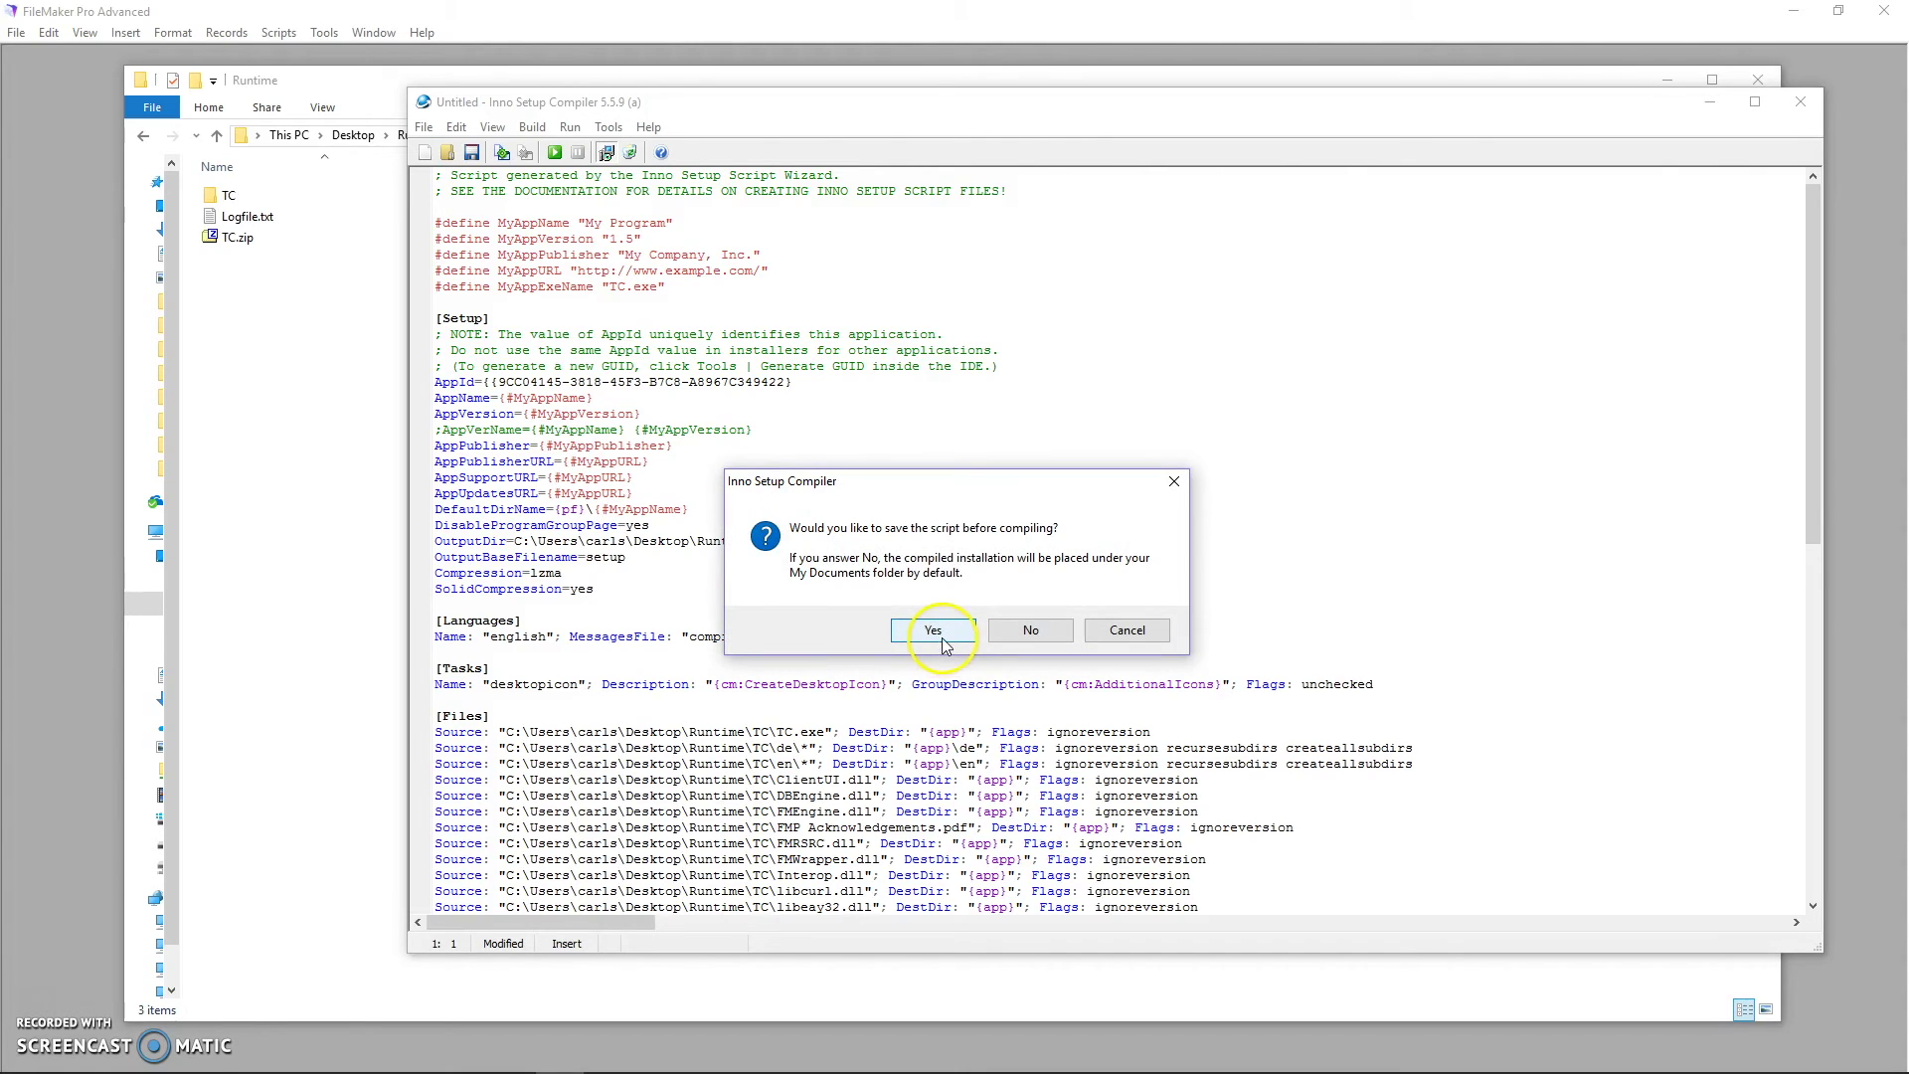
left_click(1030, 630)
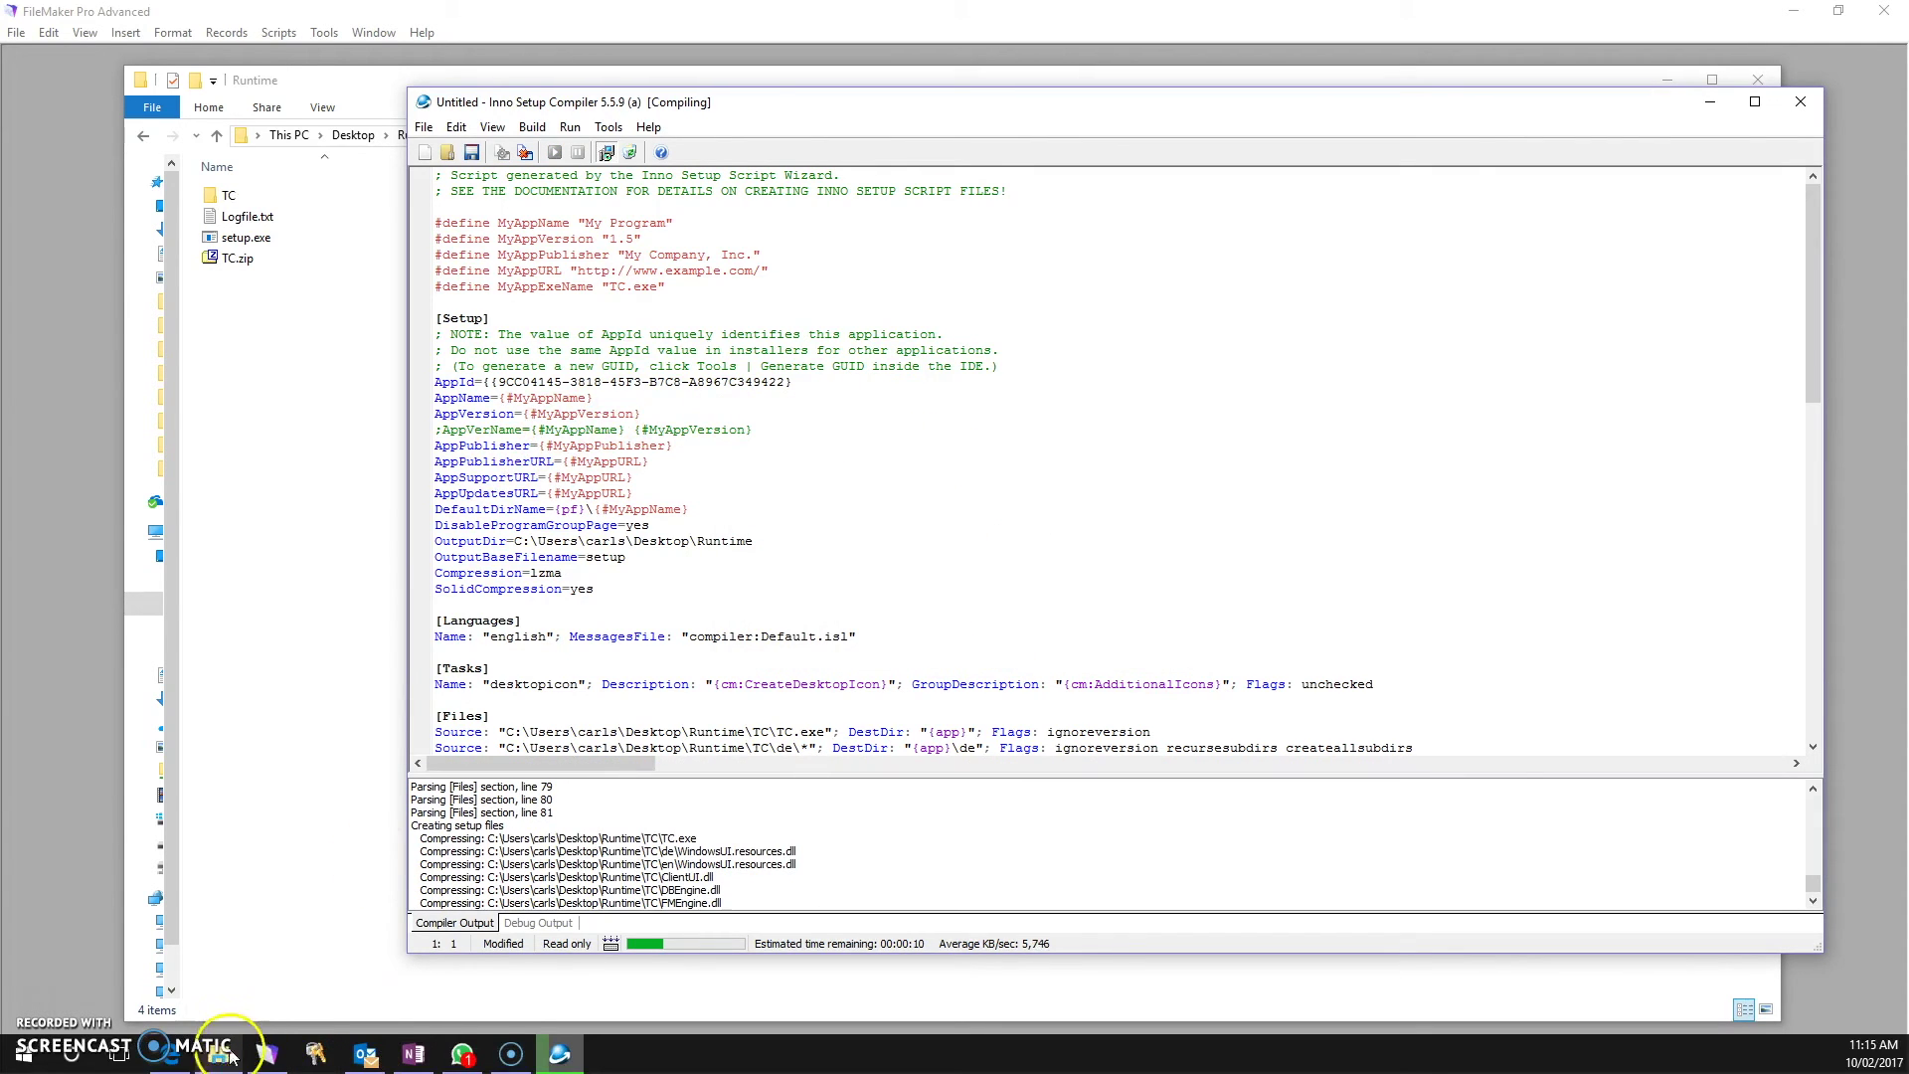
left_click(228, 1055)
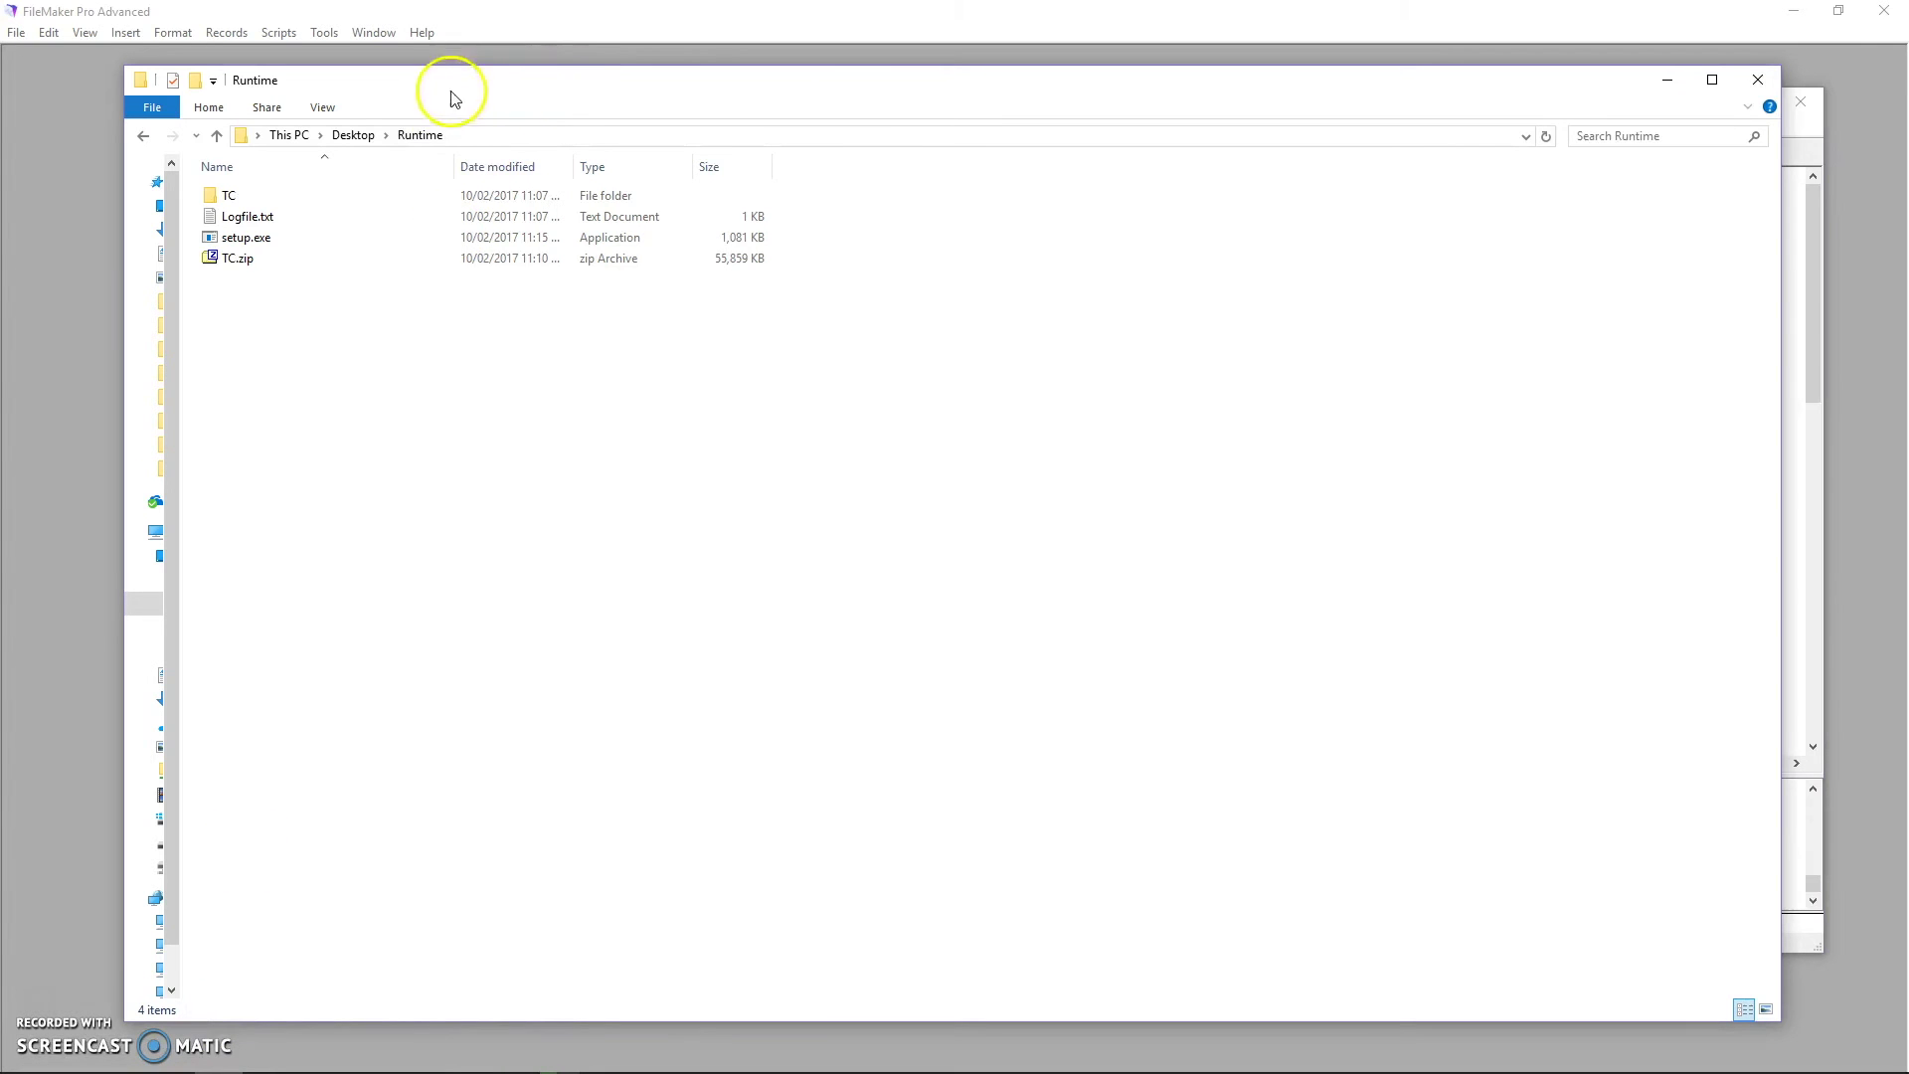
Reopen Desktop\Runtime, move the window aside, and run the compiled setup.exe
left_click(355, 134)
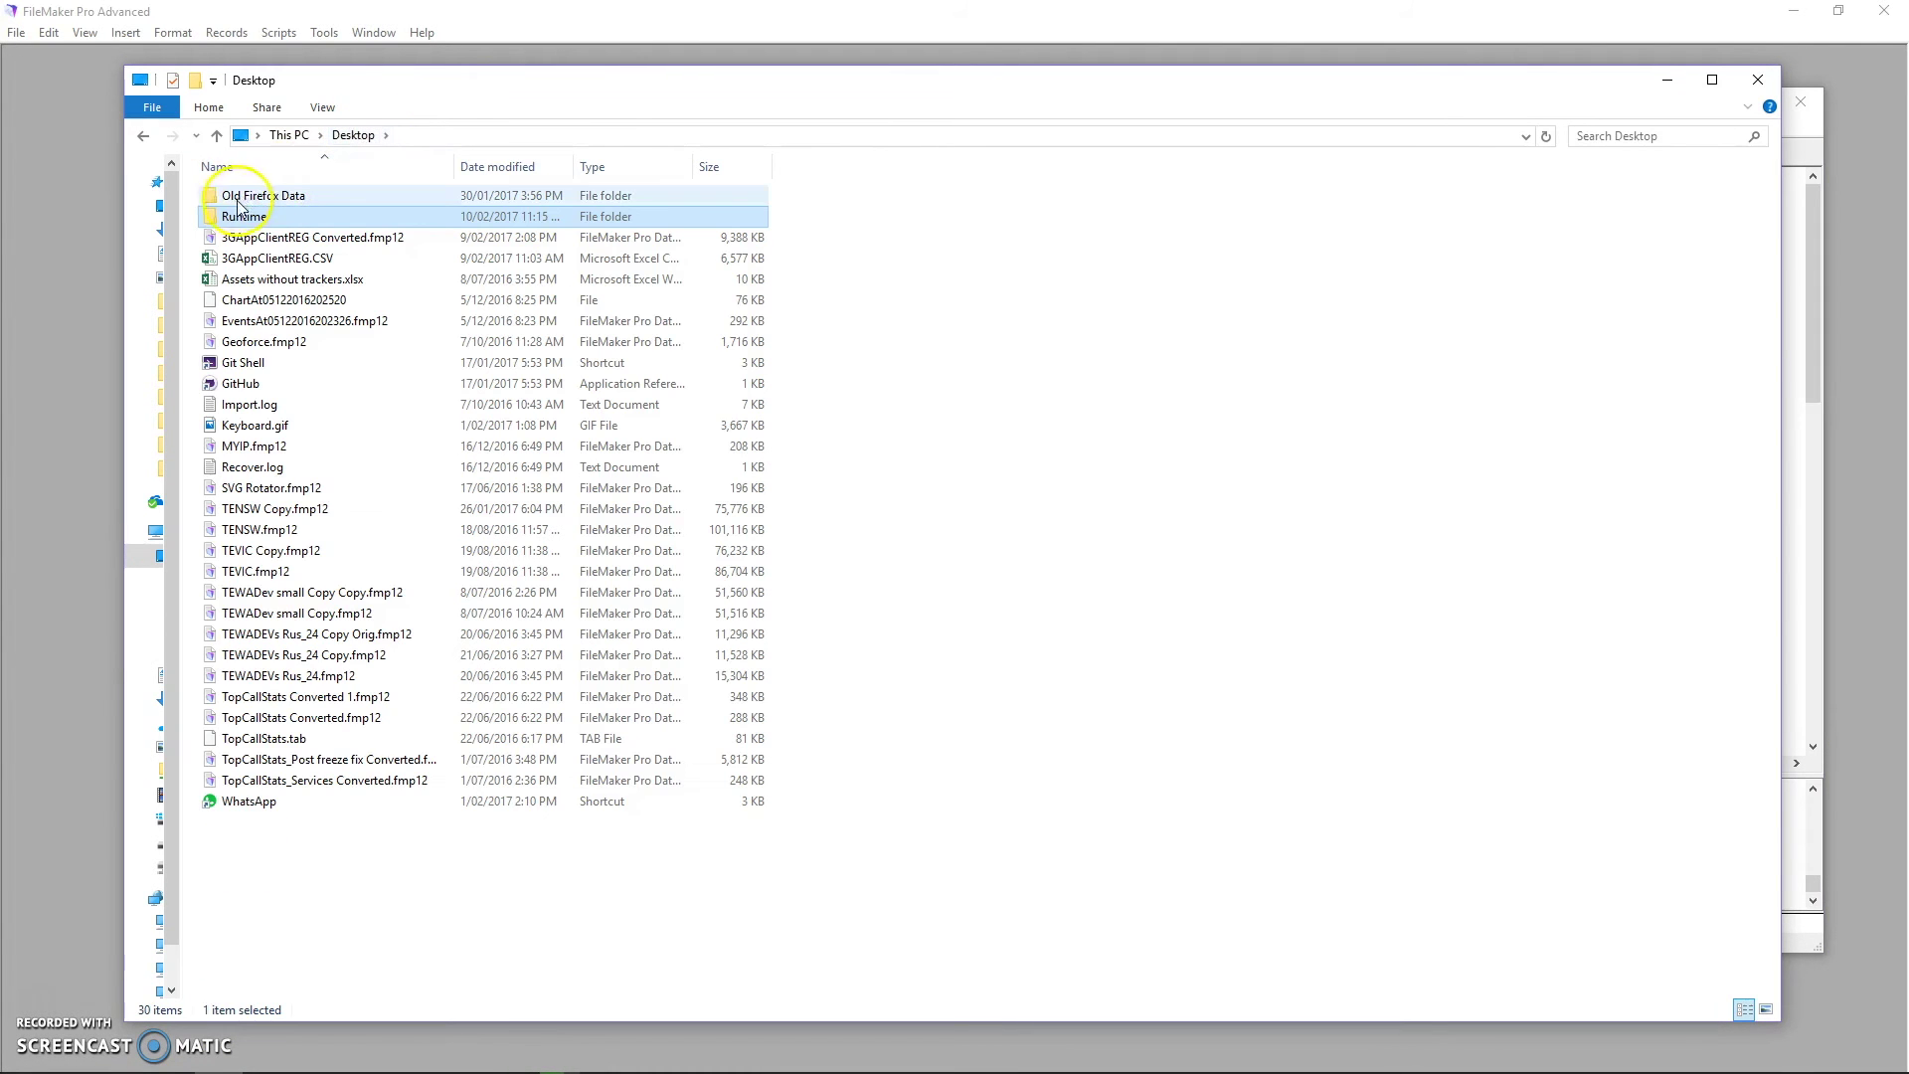
double_click(240, 213)
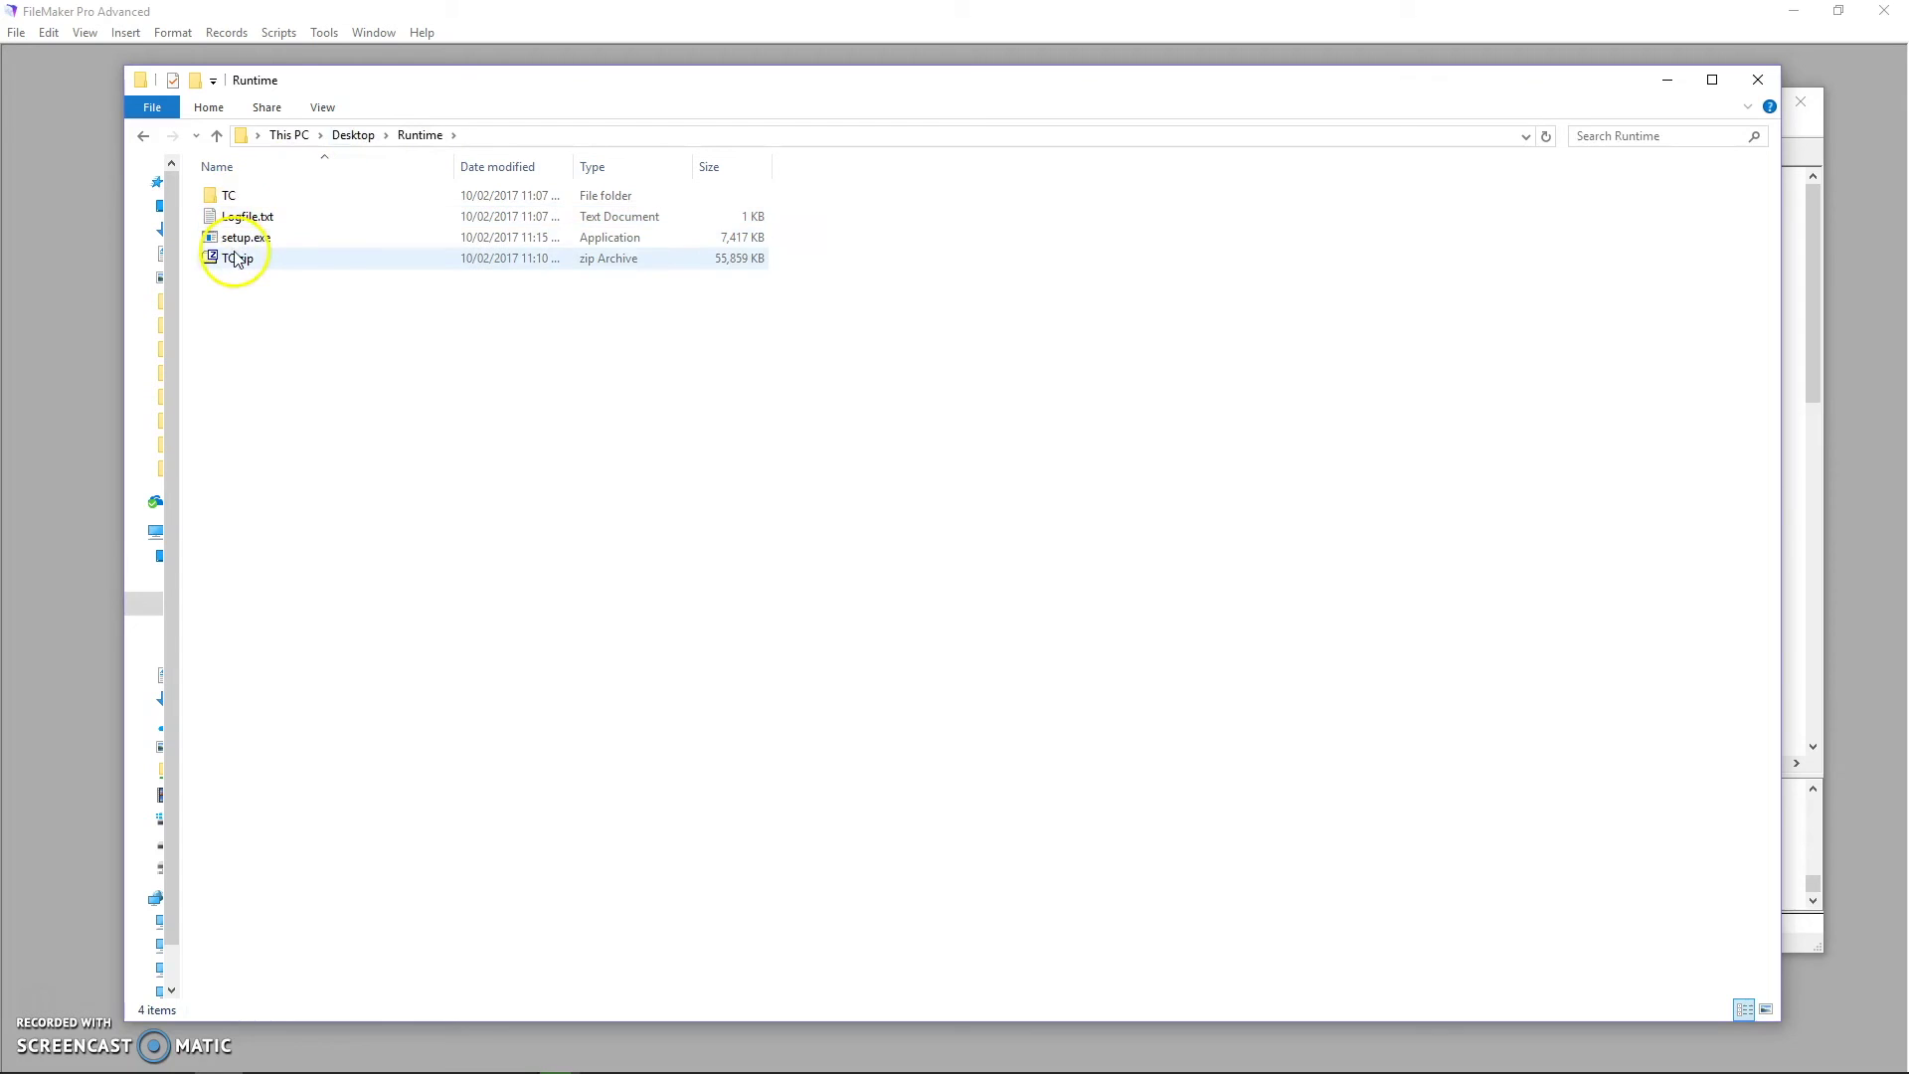
left_click_drag(531, 102, 1404, 111)
left_click(1129, 254)
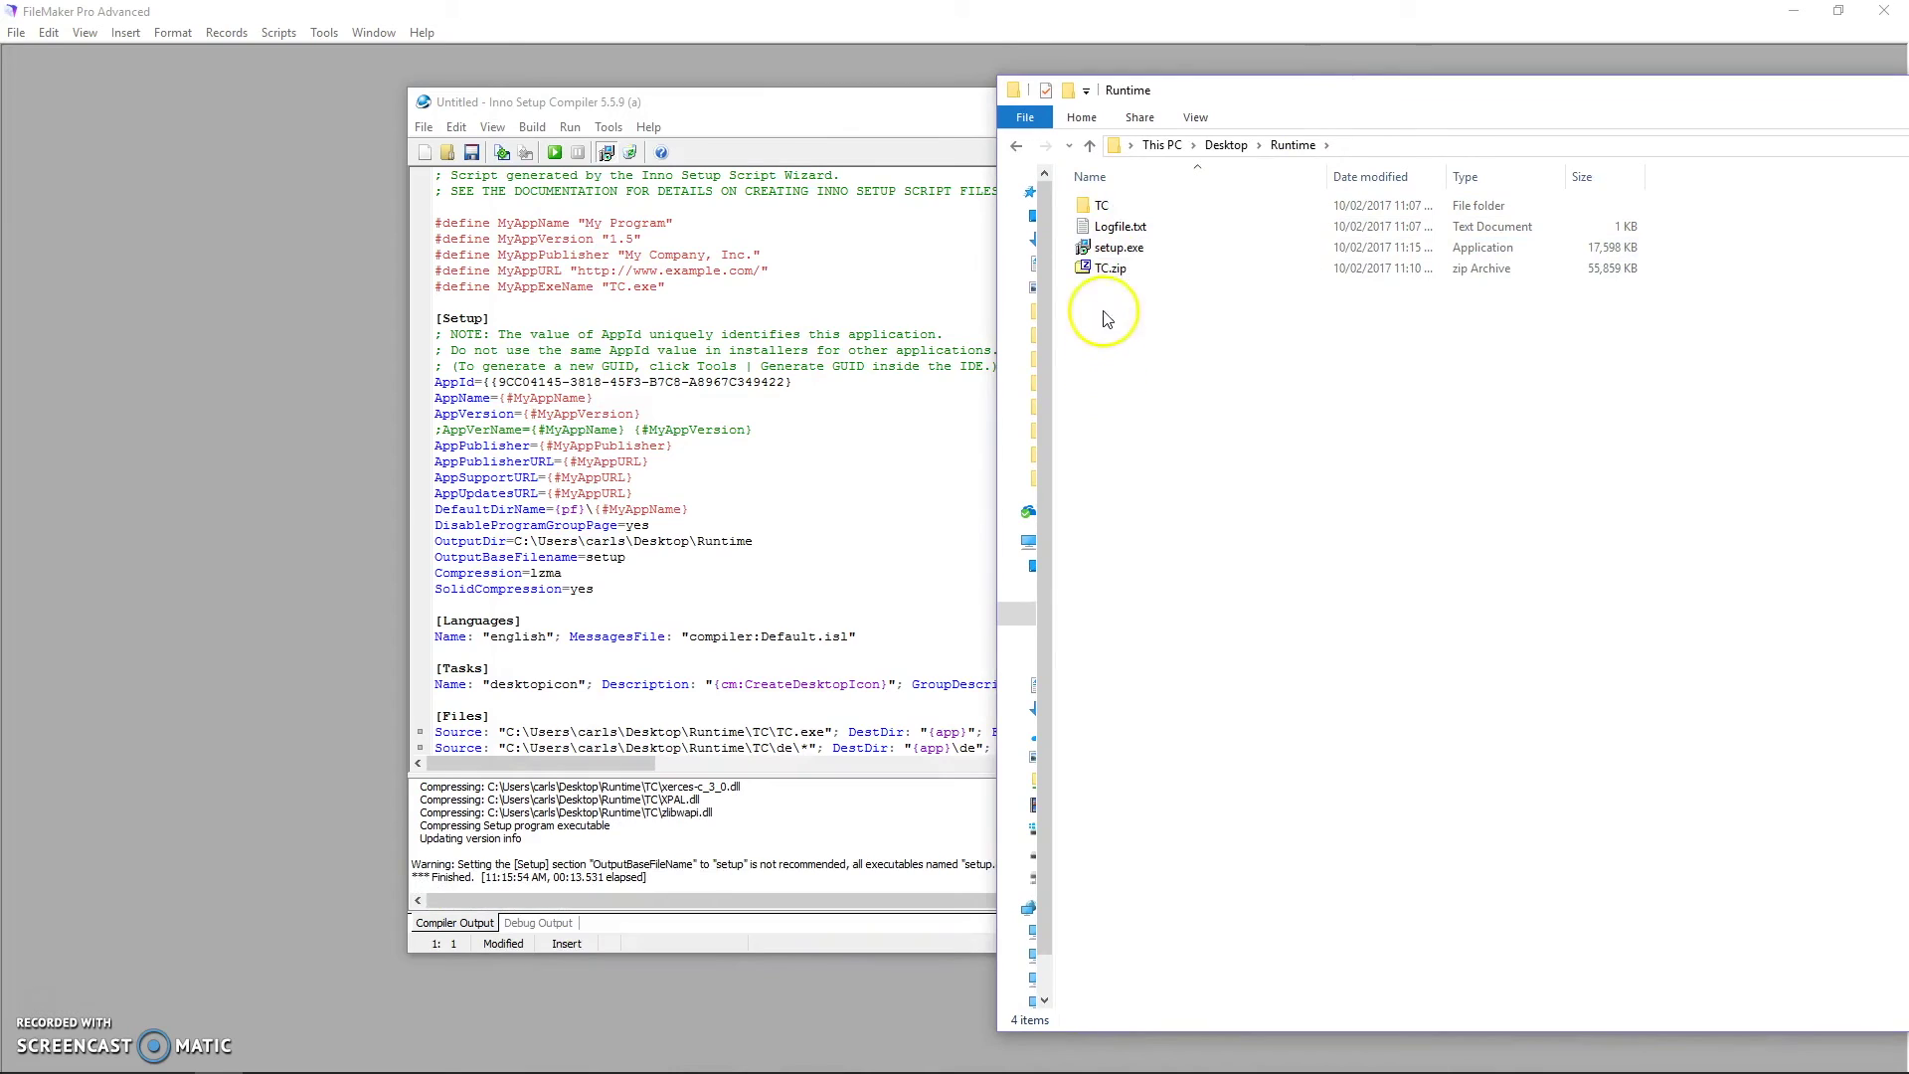
left_click(1114, 250)
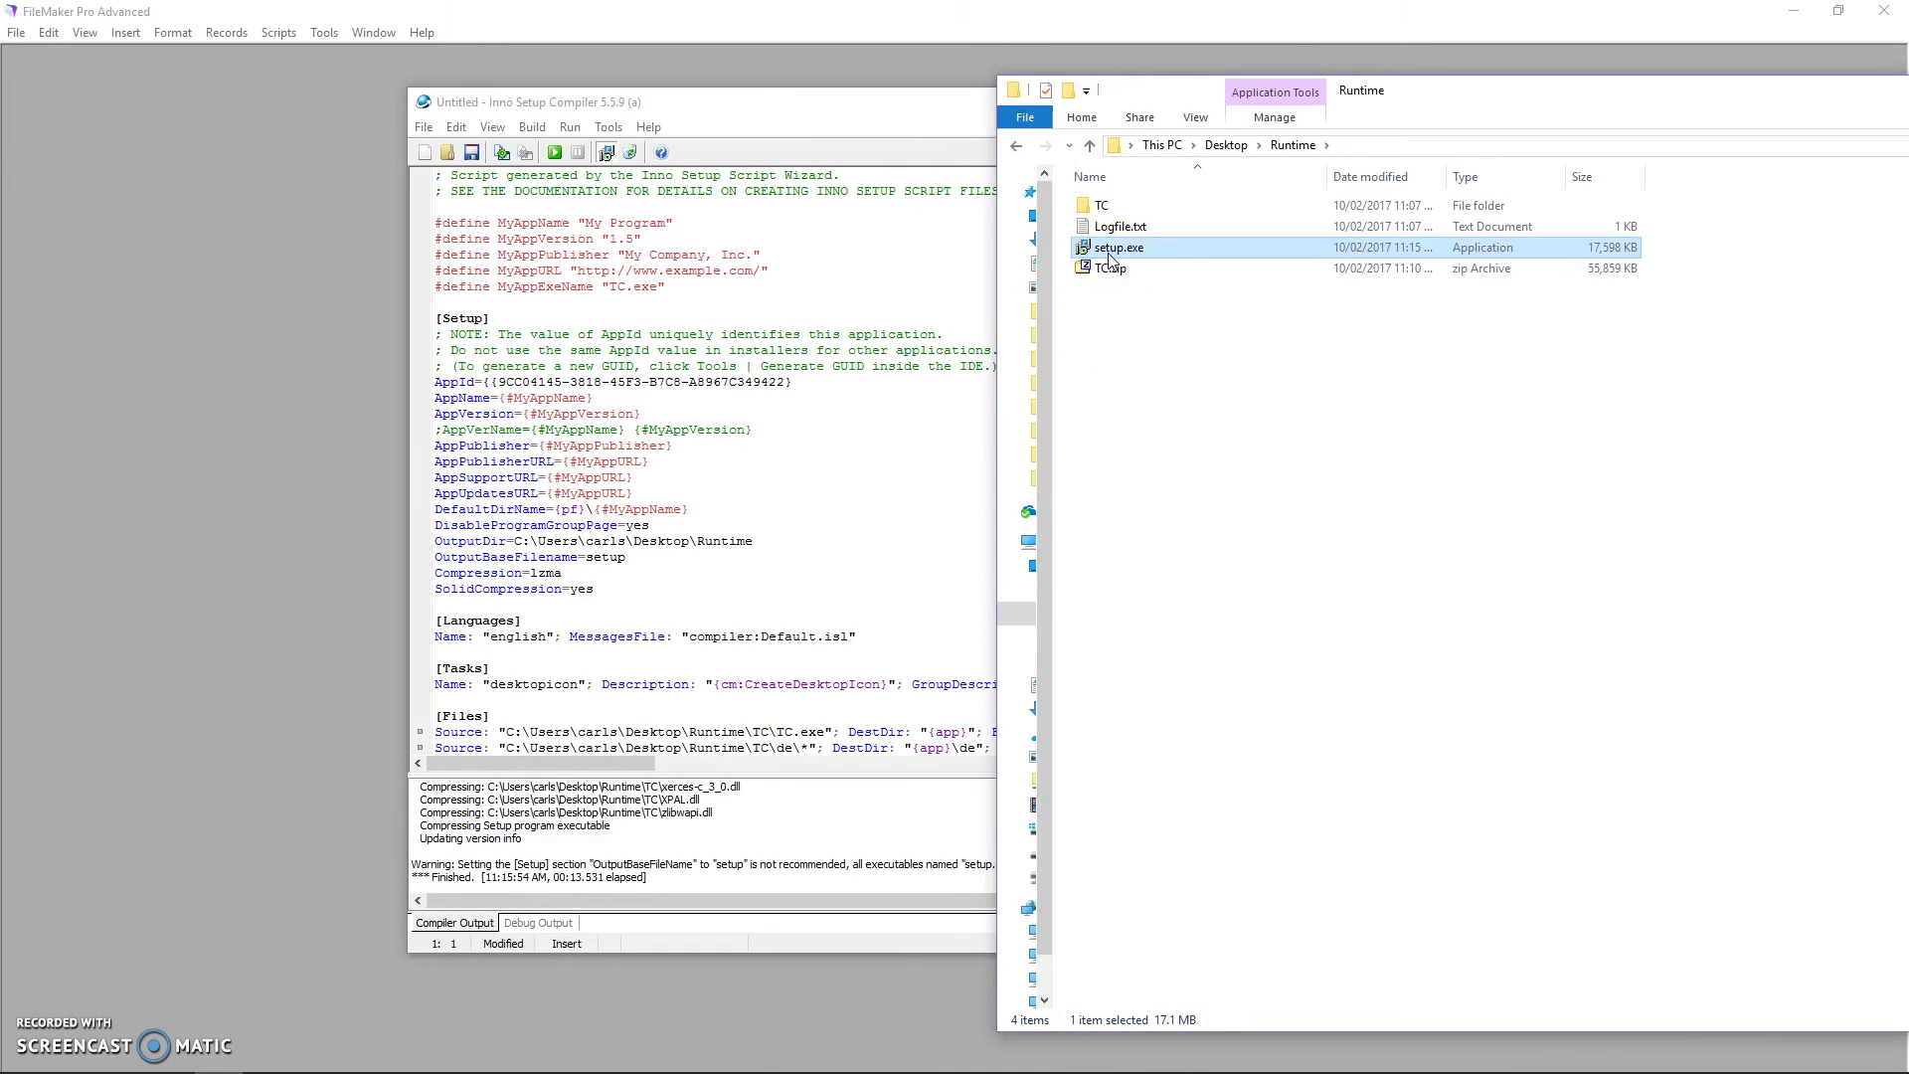
double_click(1099, 253)
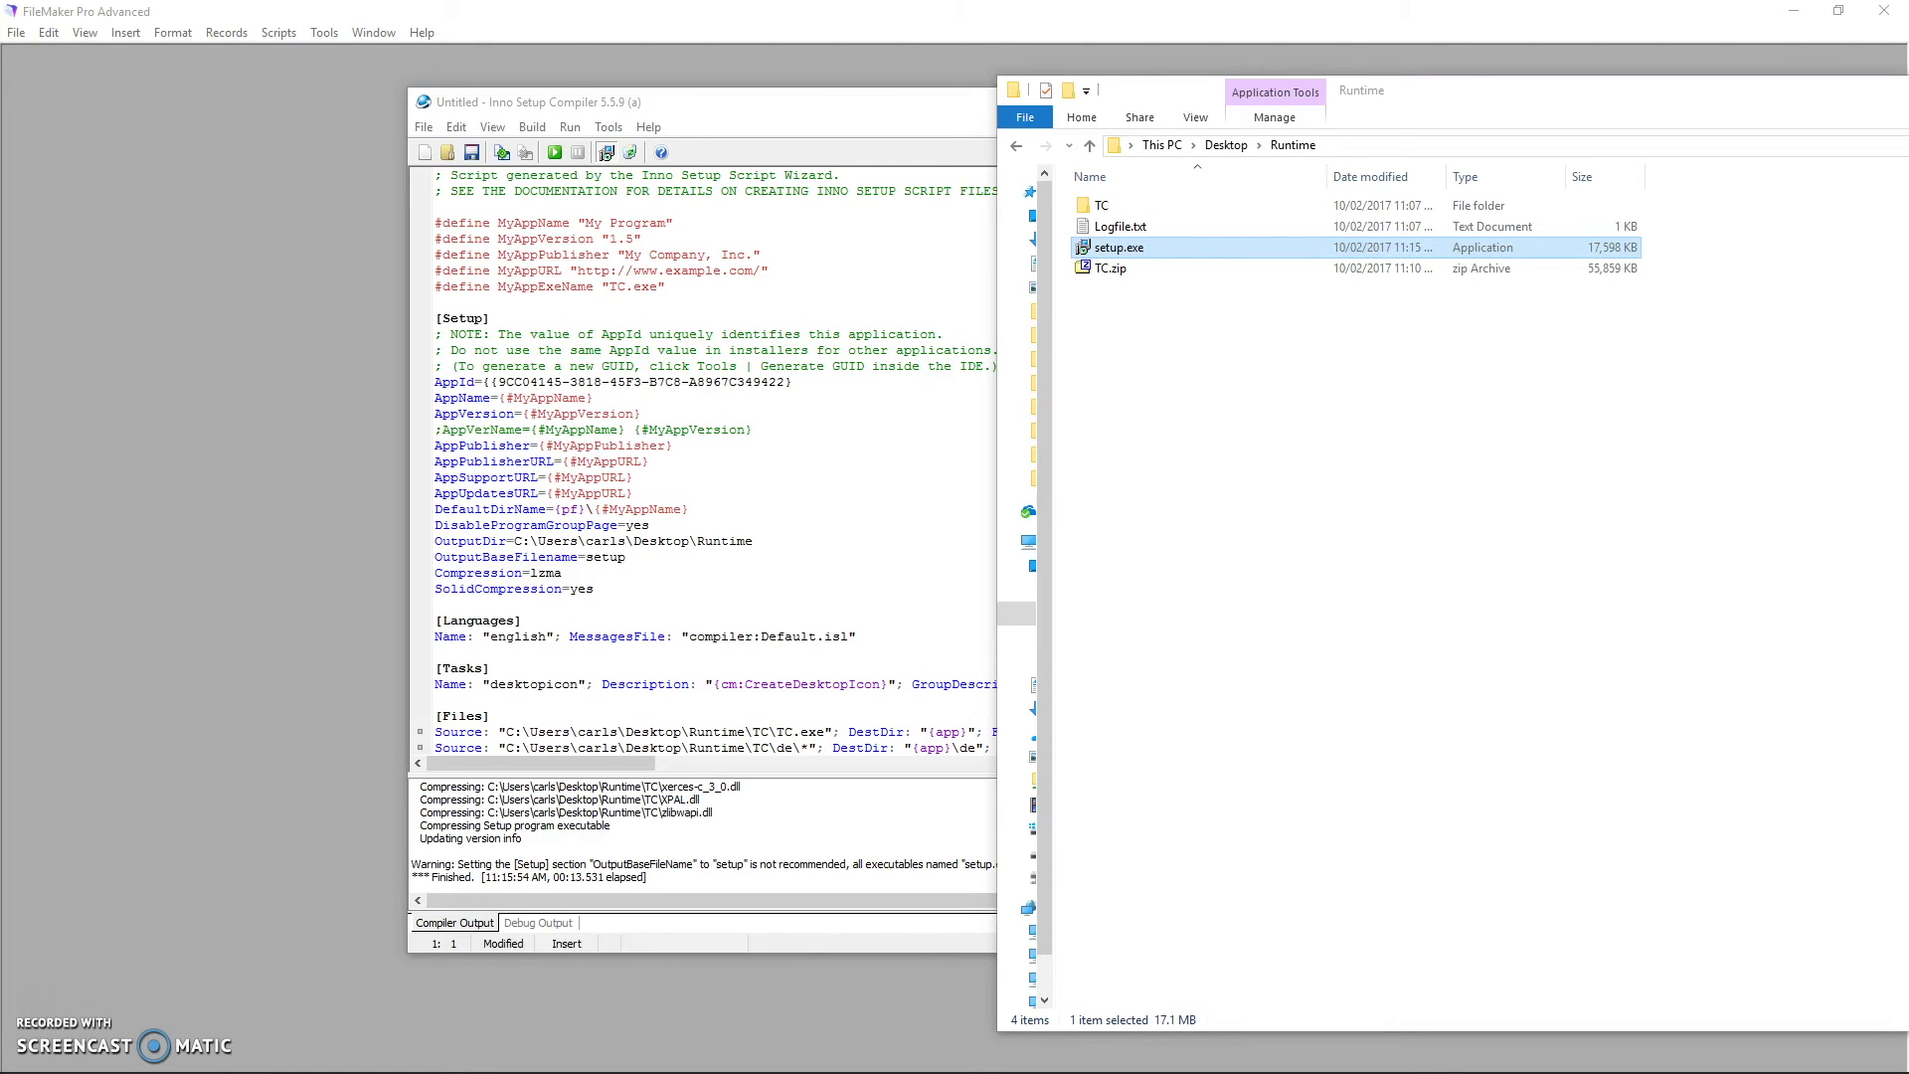
Arrange the installer window over the script editor beside the Runtime folder
left_click(834, 493)
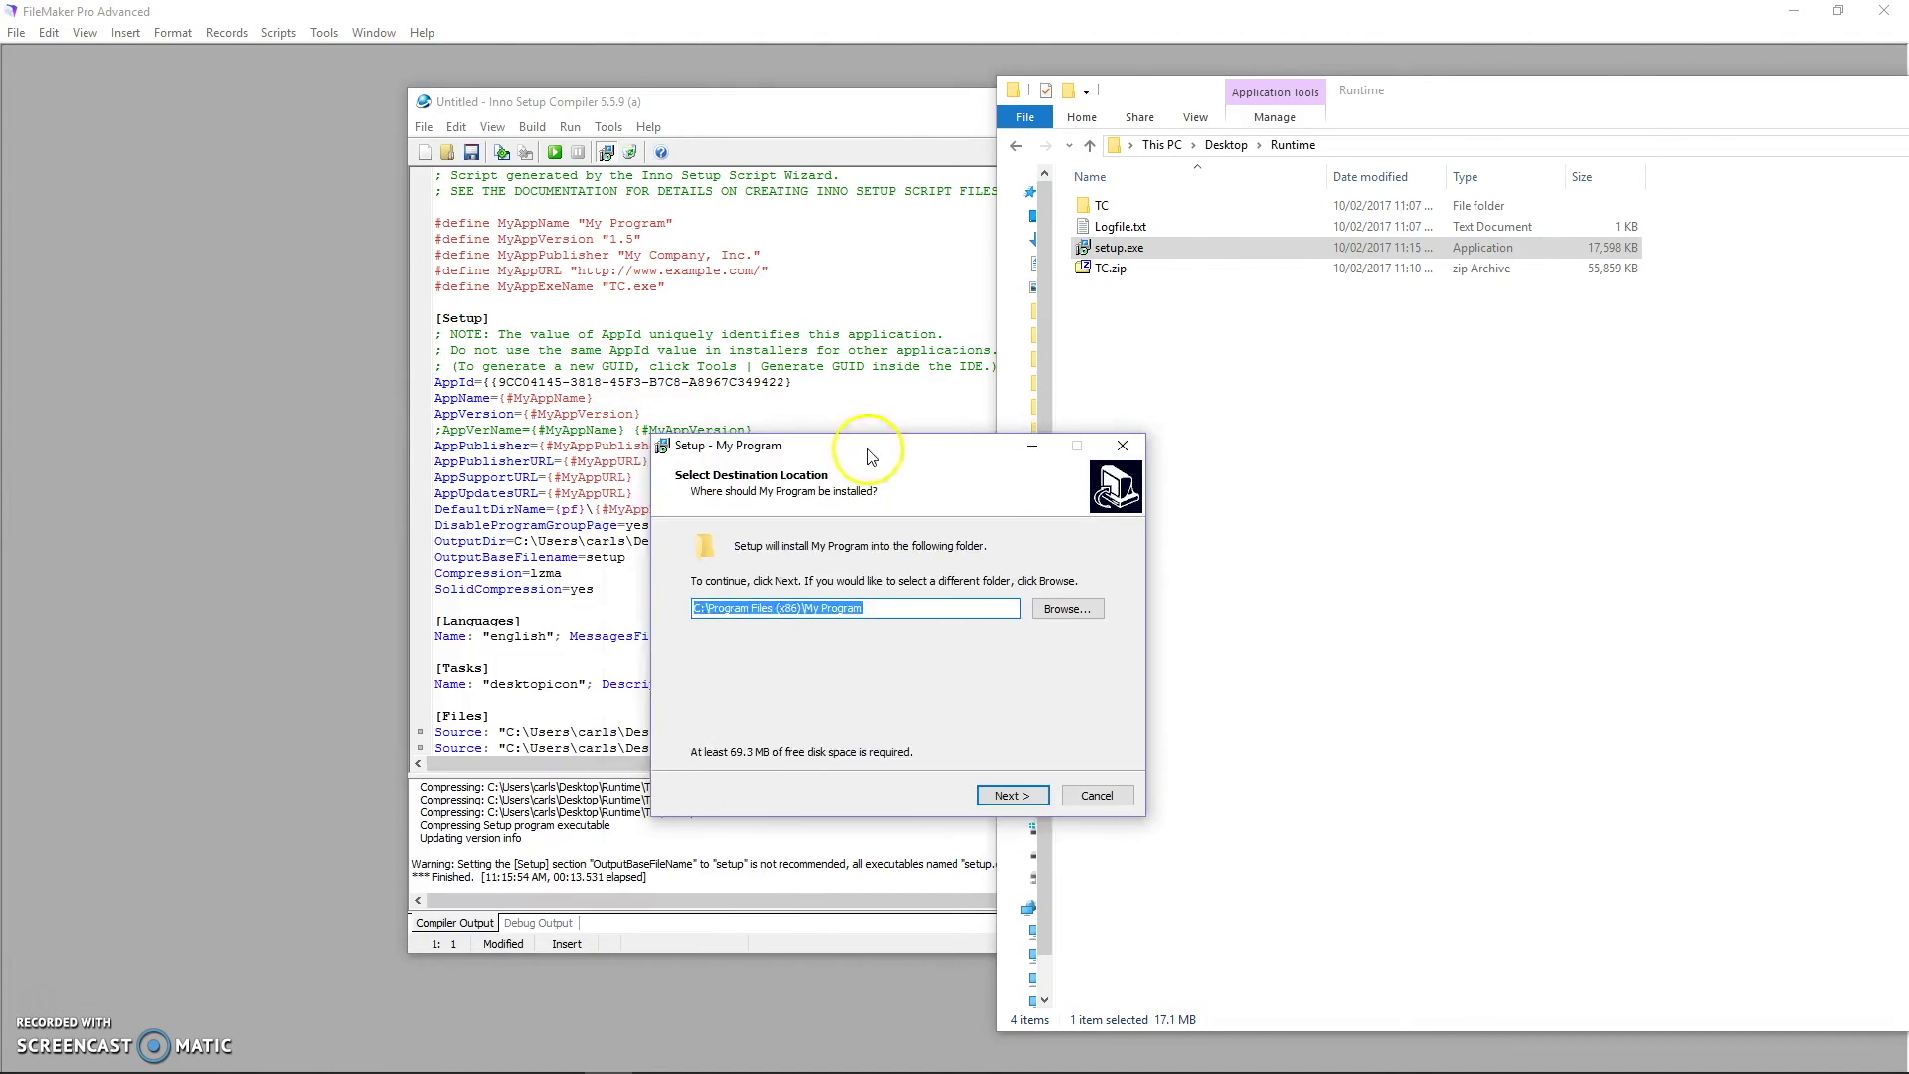
left_click_drag(890, 447, 958, 307)
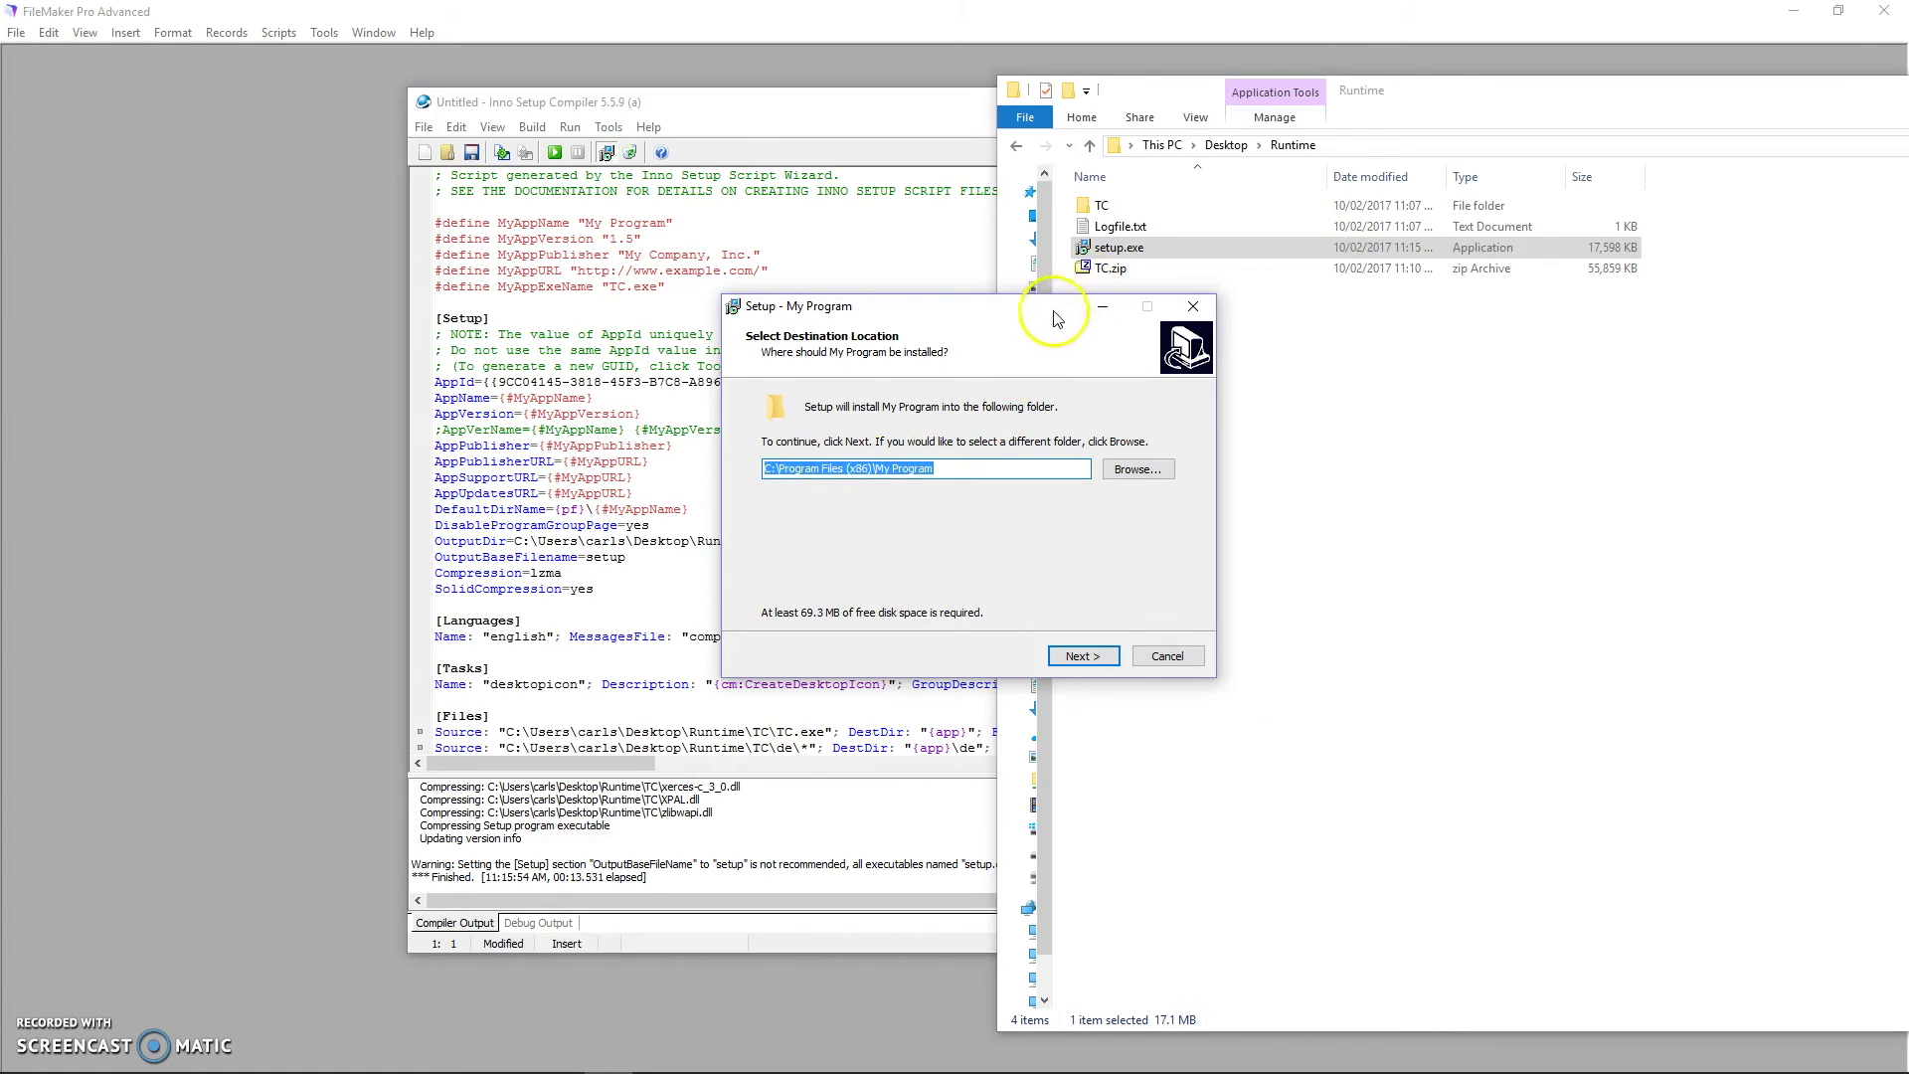
left_click_drag(1053, 309, 787, 322)
left_click(1143, 373)
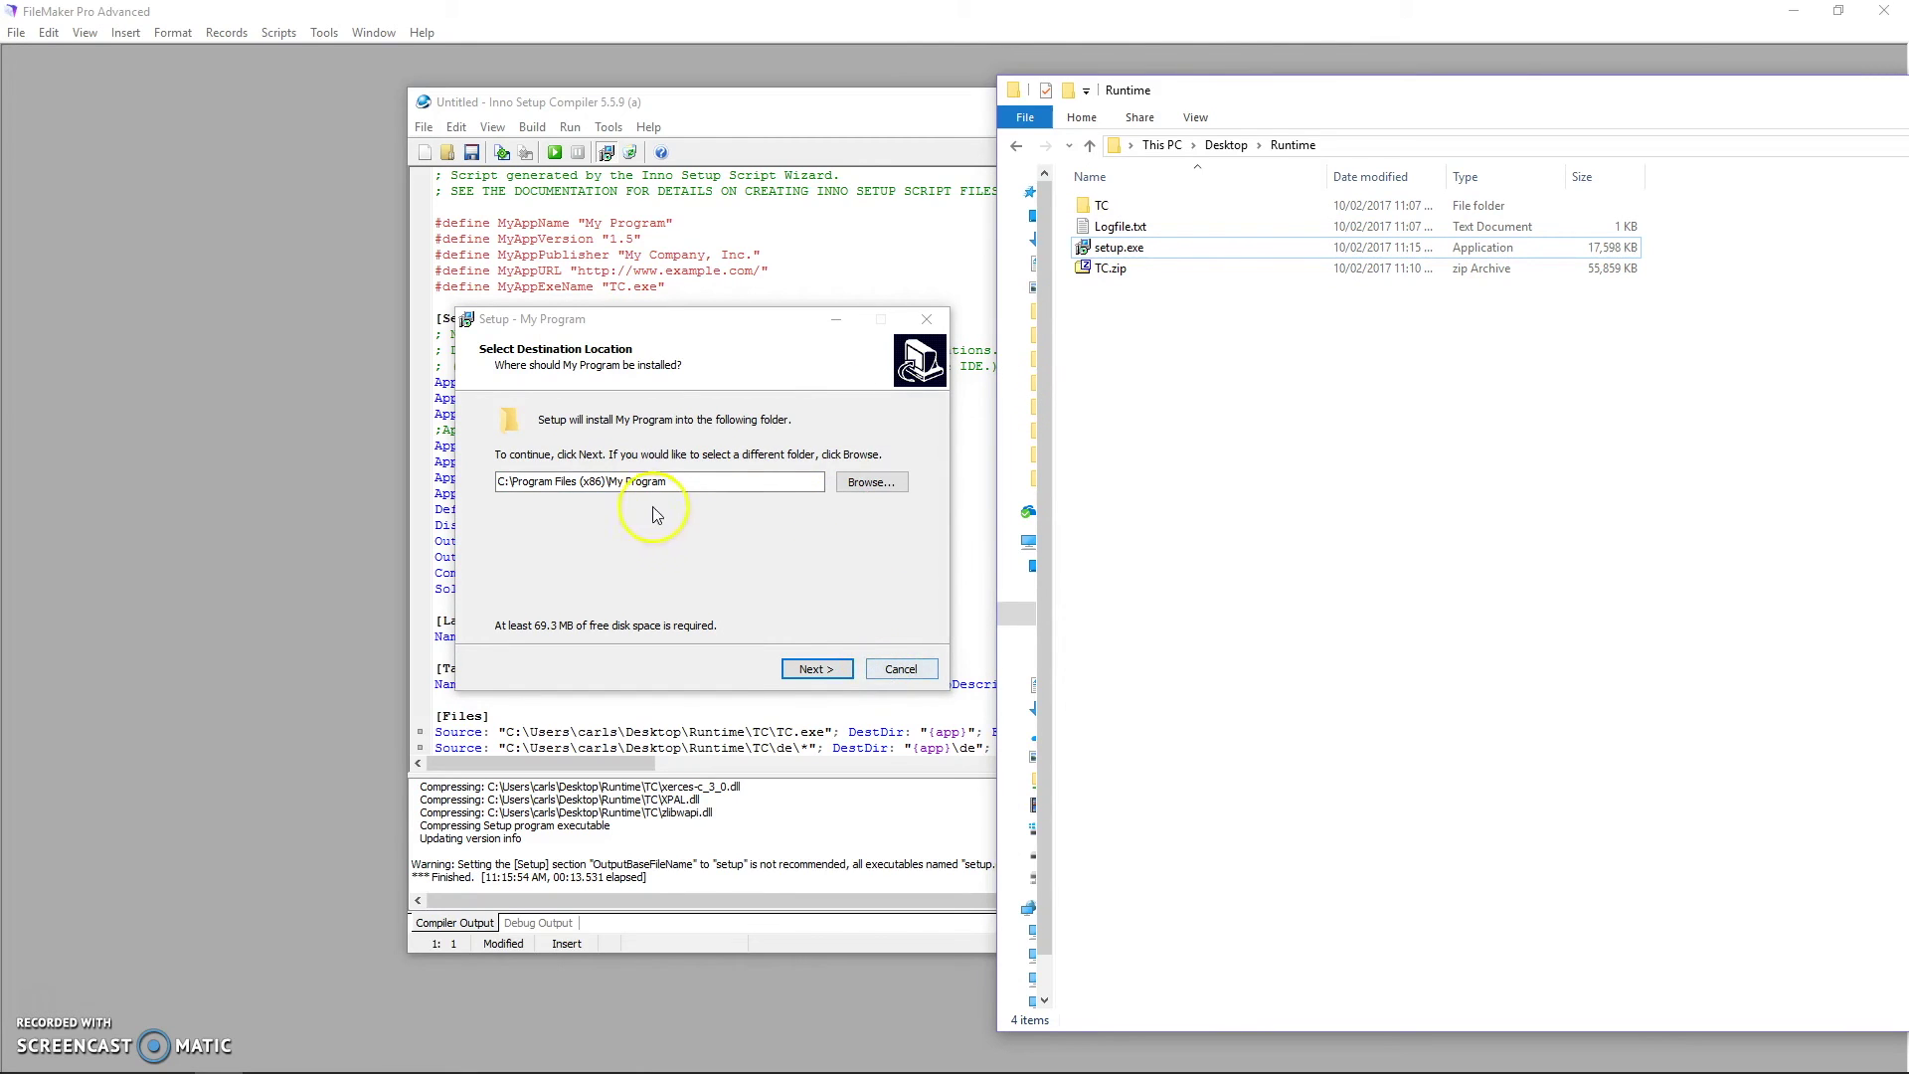
Install My Program to C:\Program Files (x86)\My Program without a desktop shortcut, then finish
left_click(607, 477)
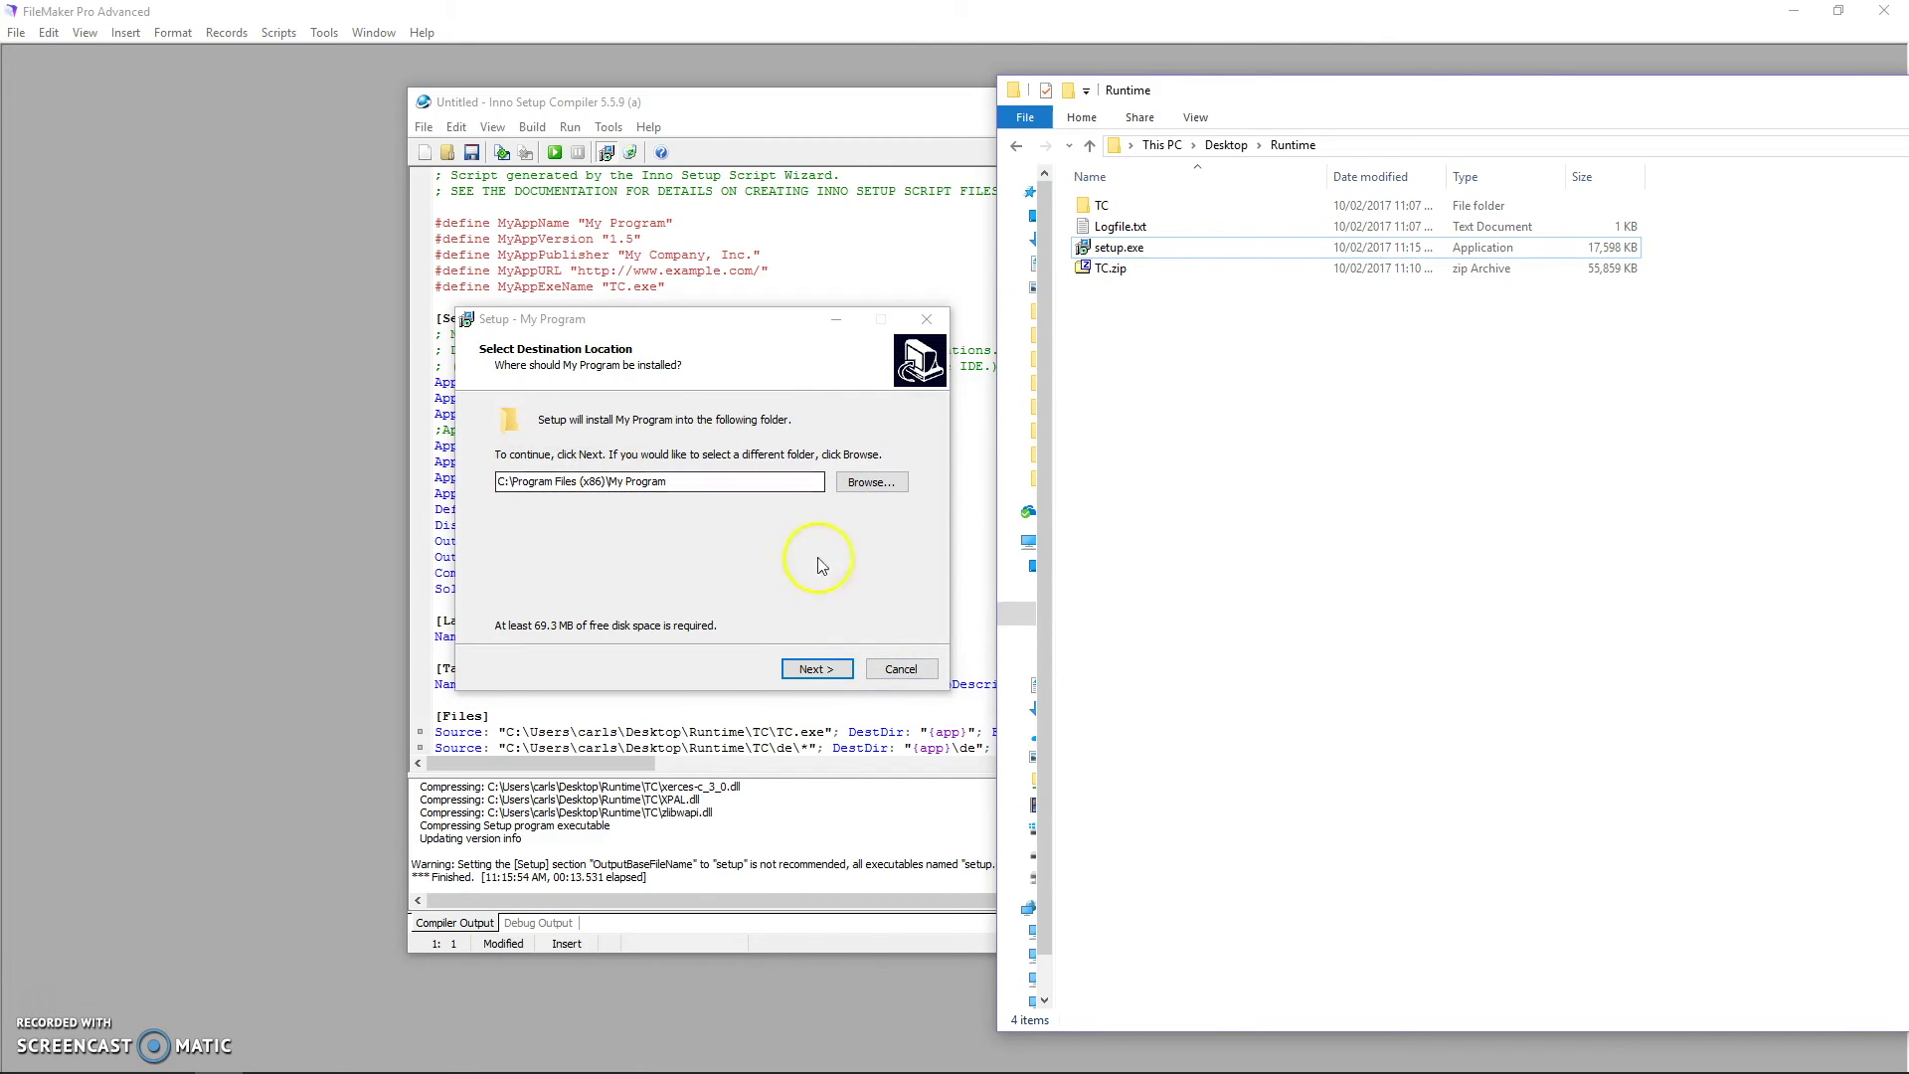
left_click(807, 670)
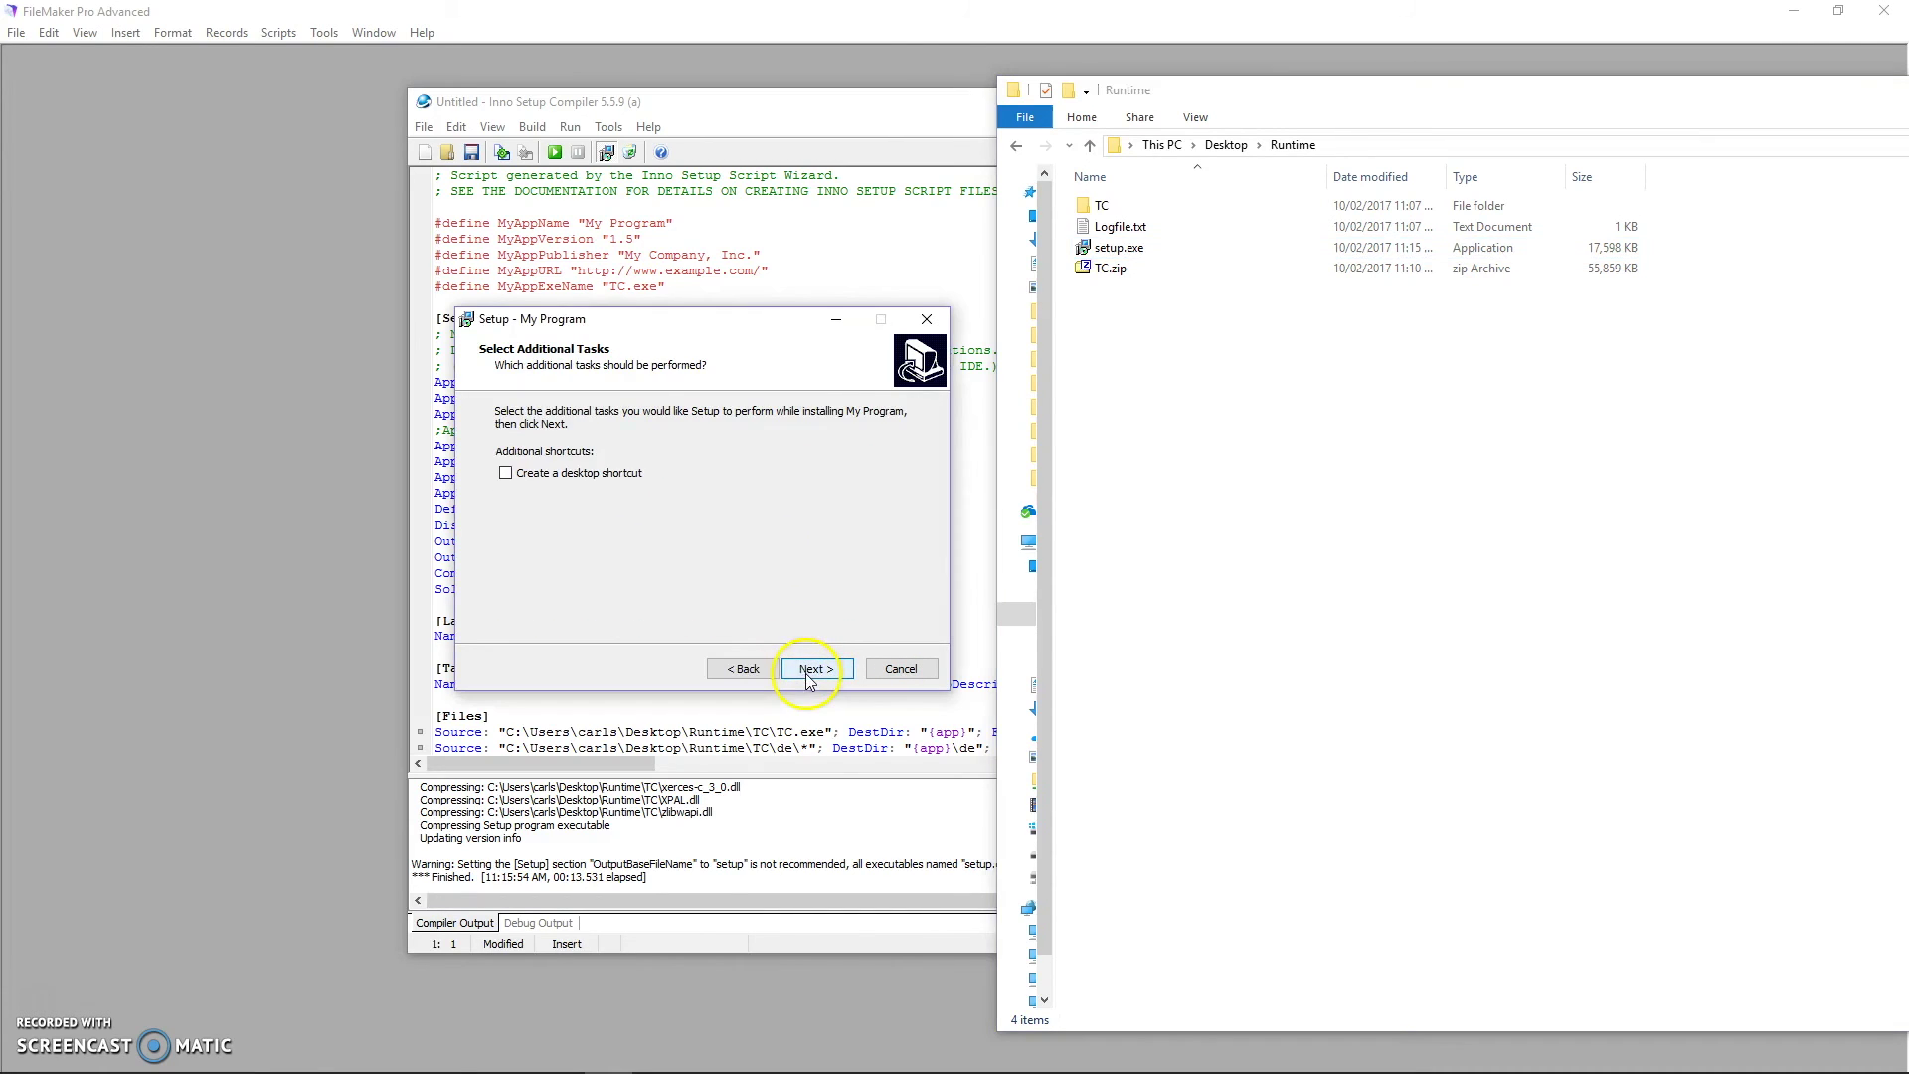
left_click(816, 660)
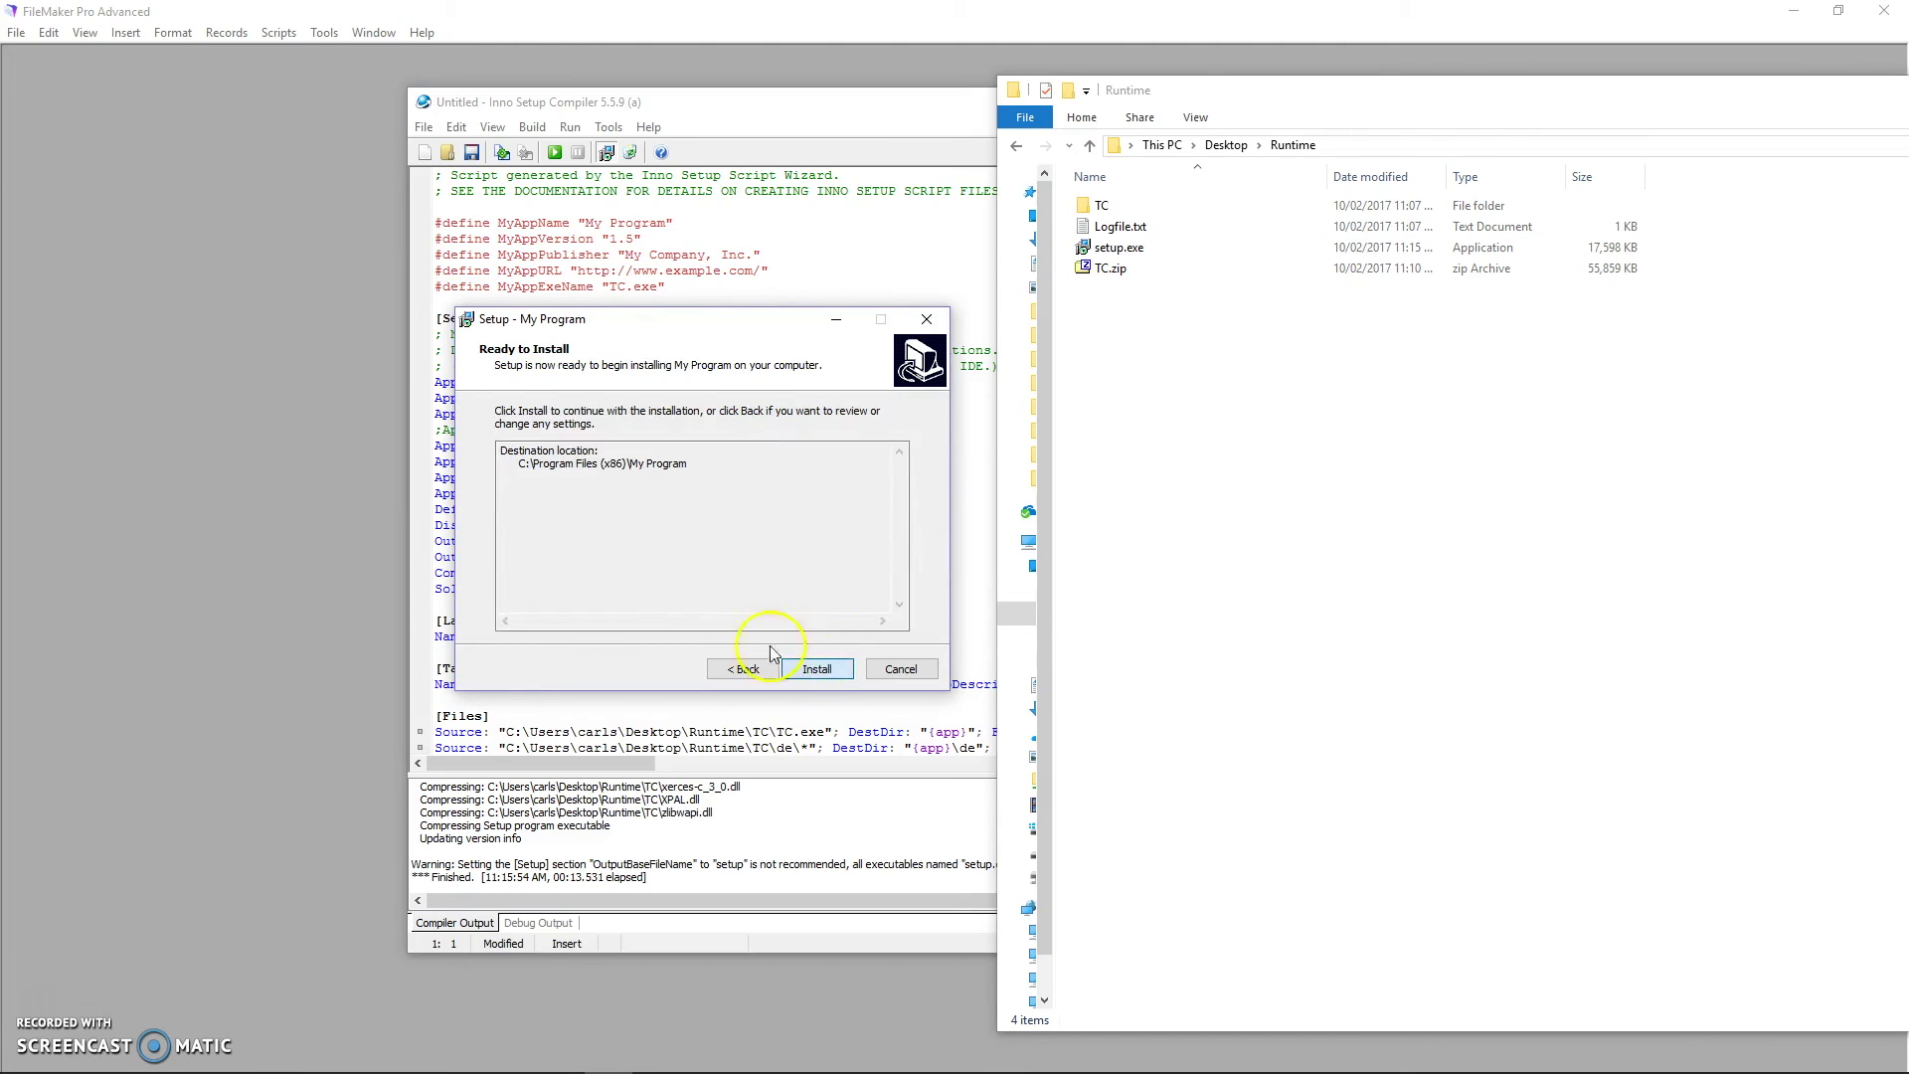
left_click(813, 669)
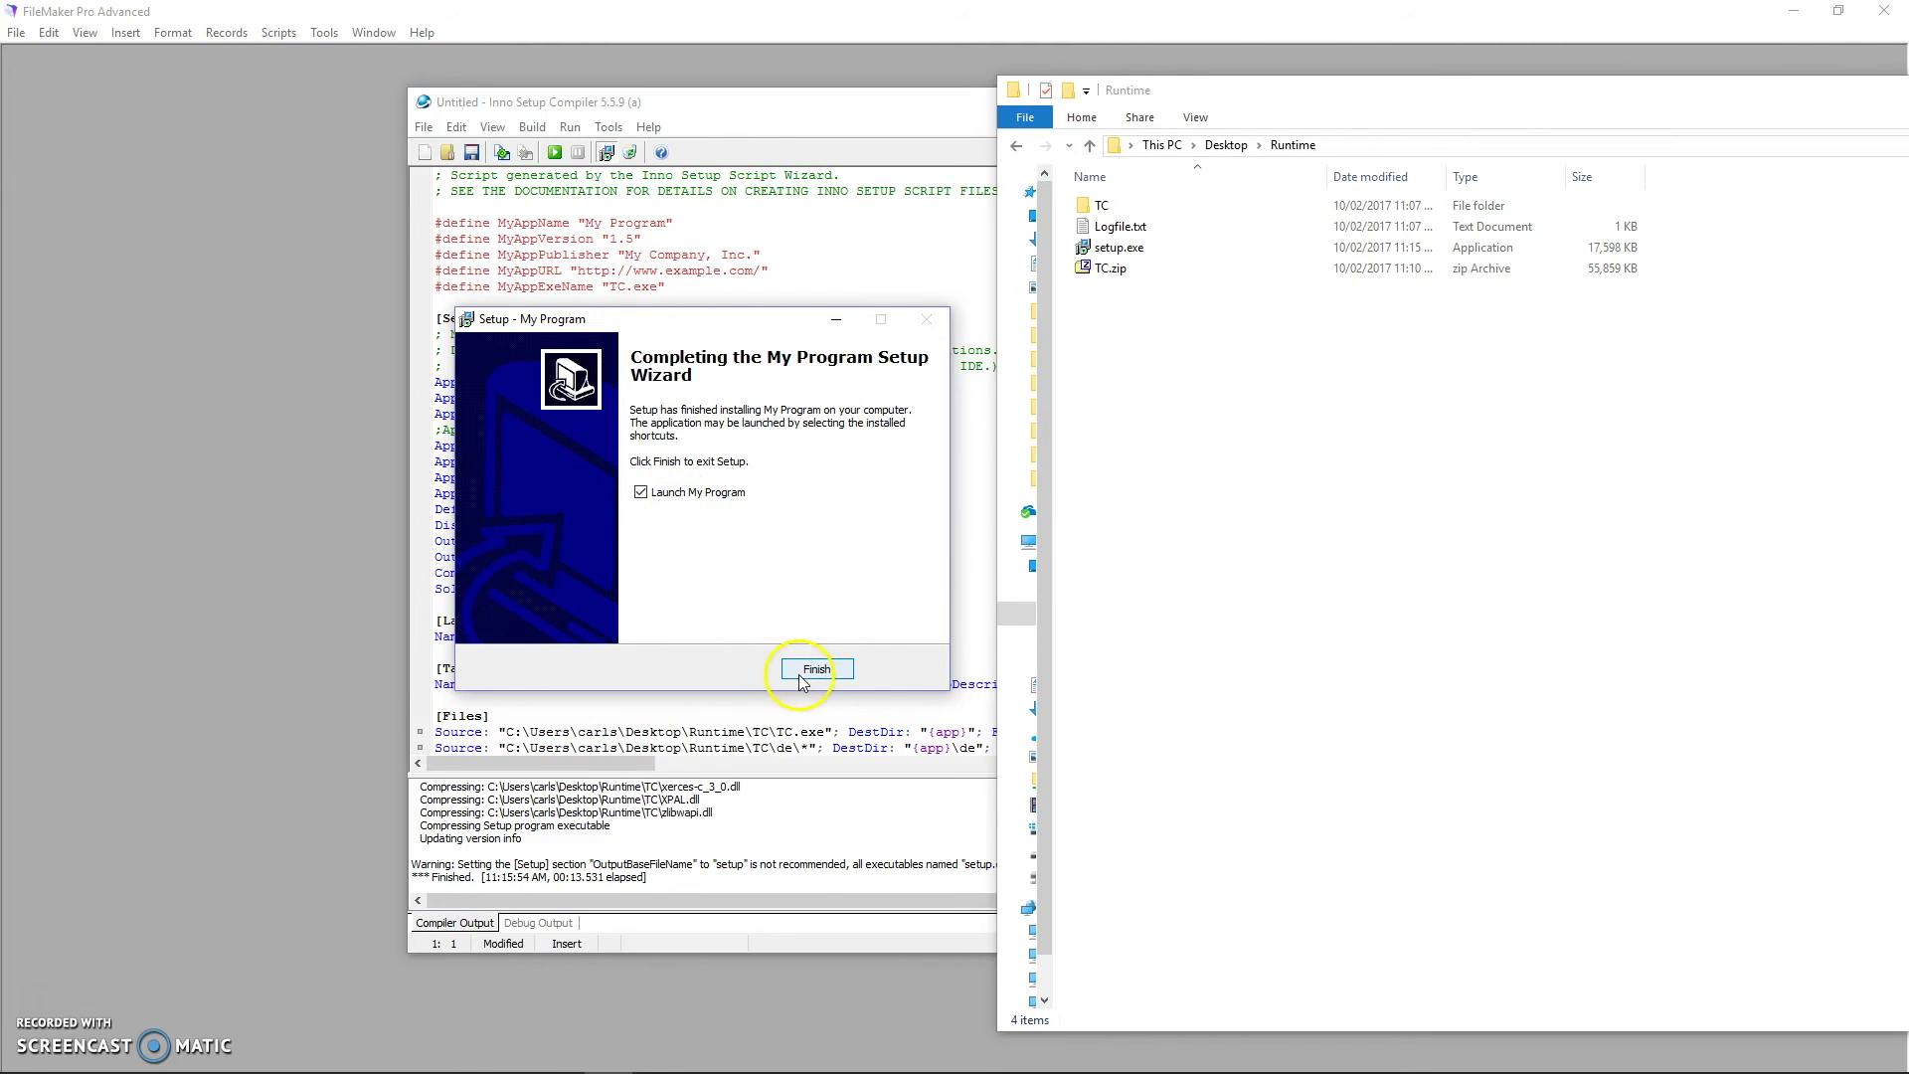
left_click(802, 674)
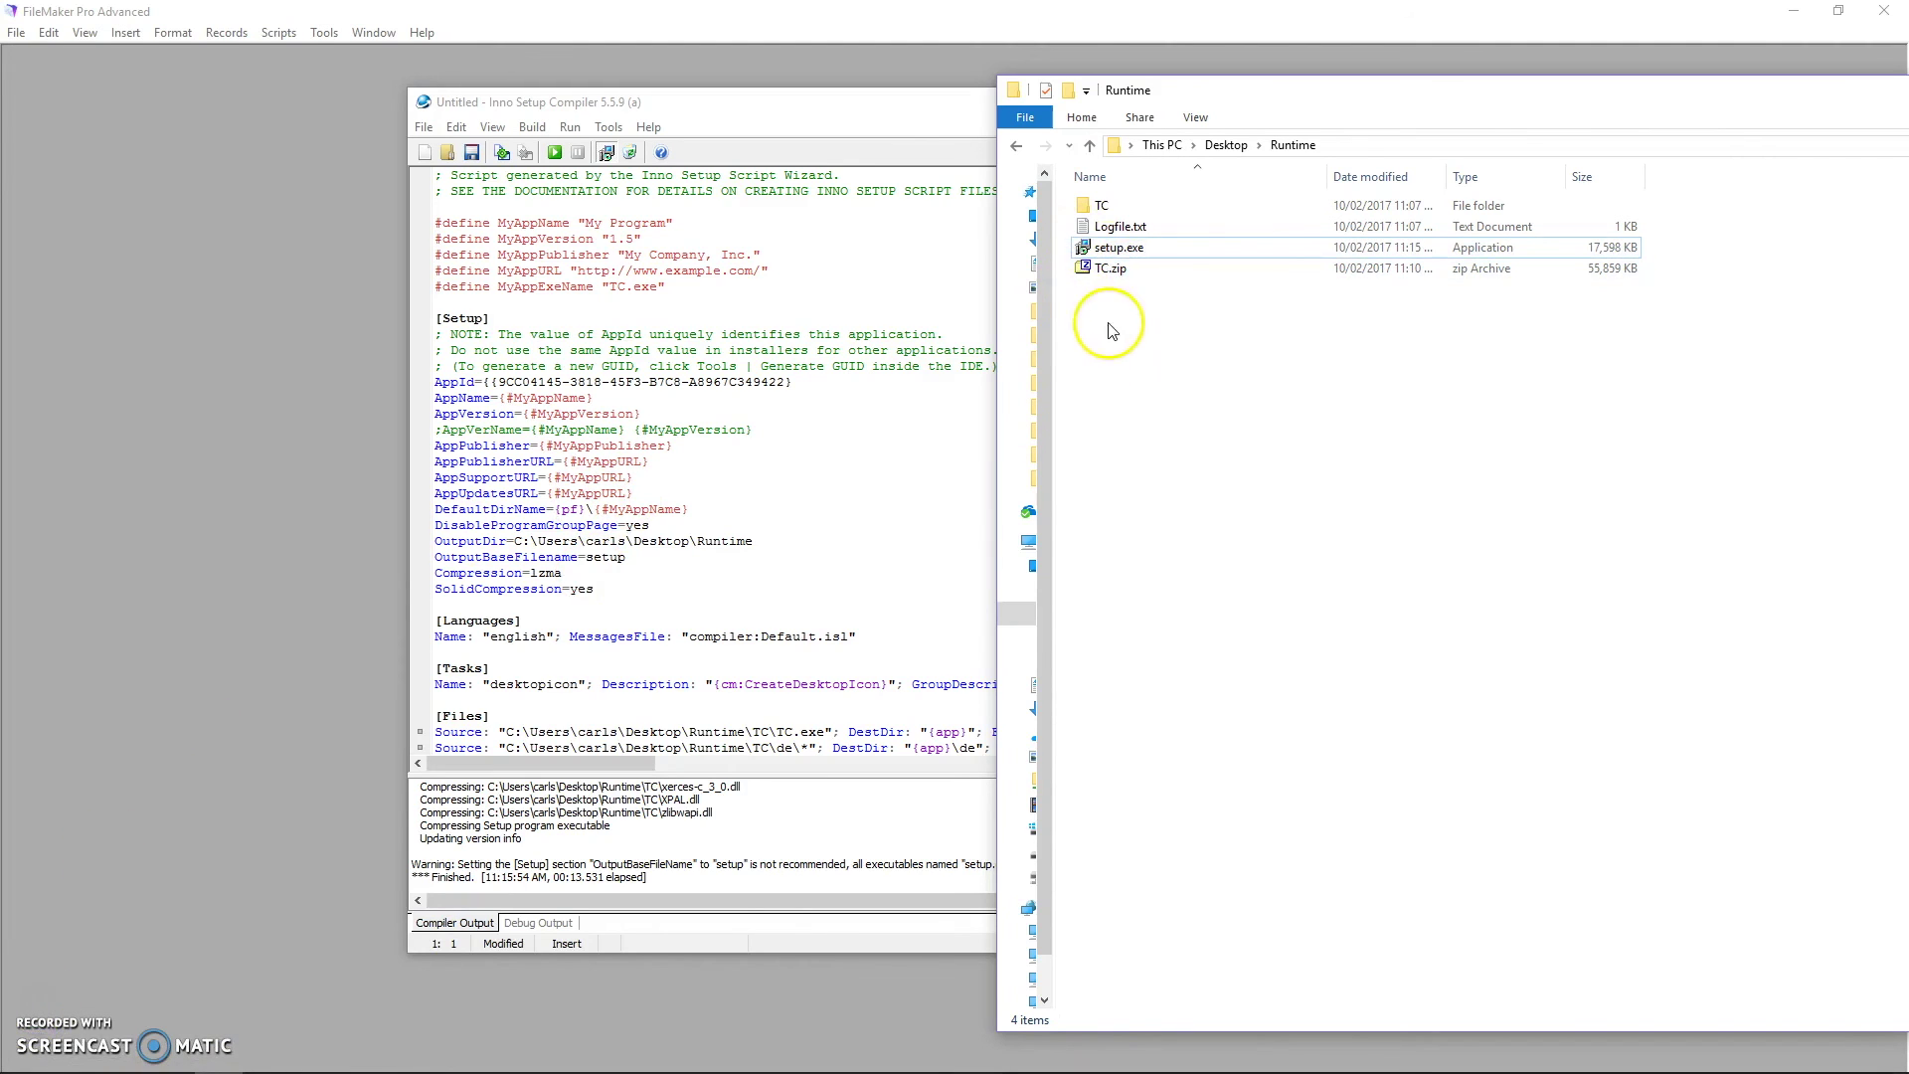
Close the generated script and choose E:\Teachers Companion\Installerscript.iss to open
left_click(851, 117)
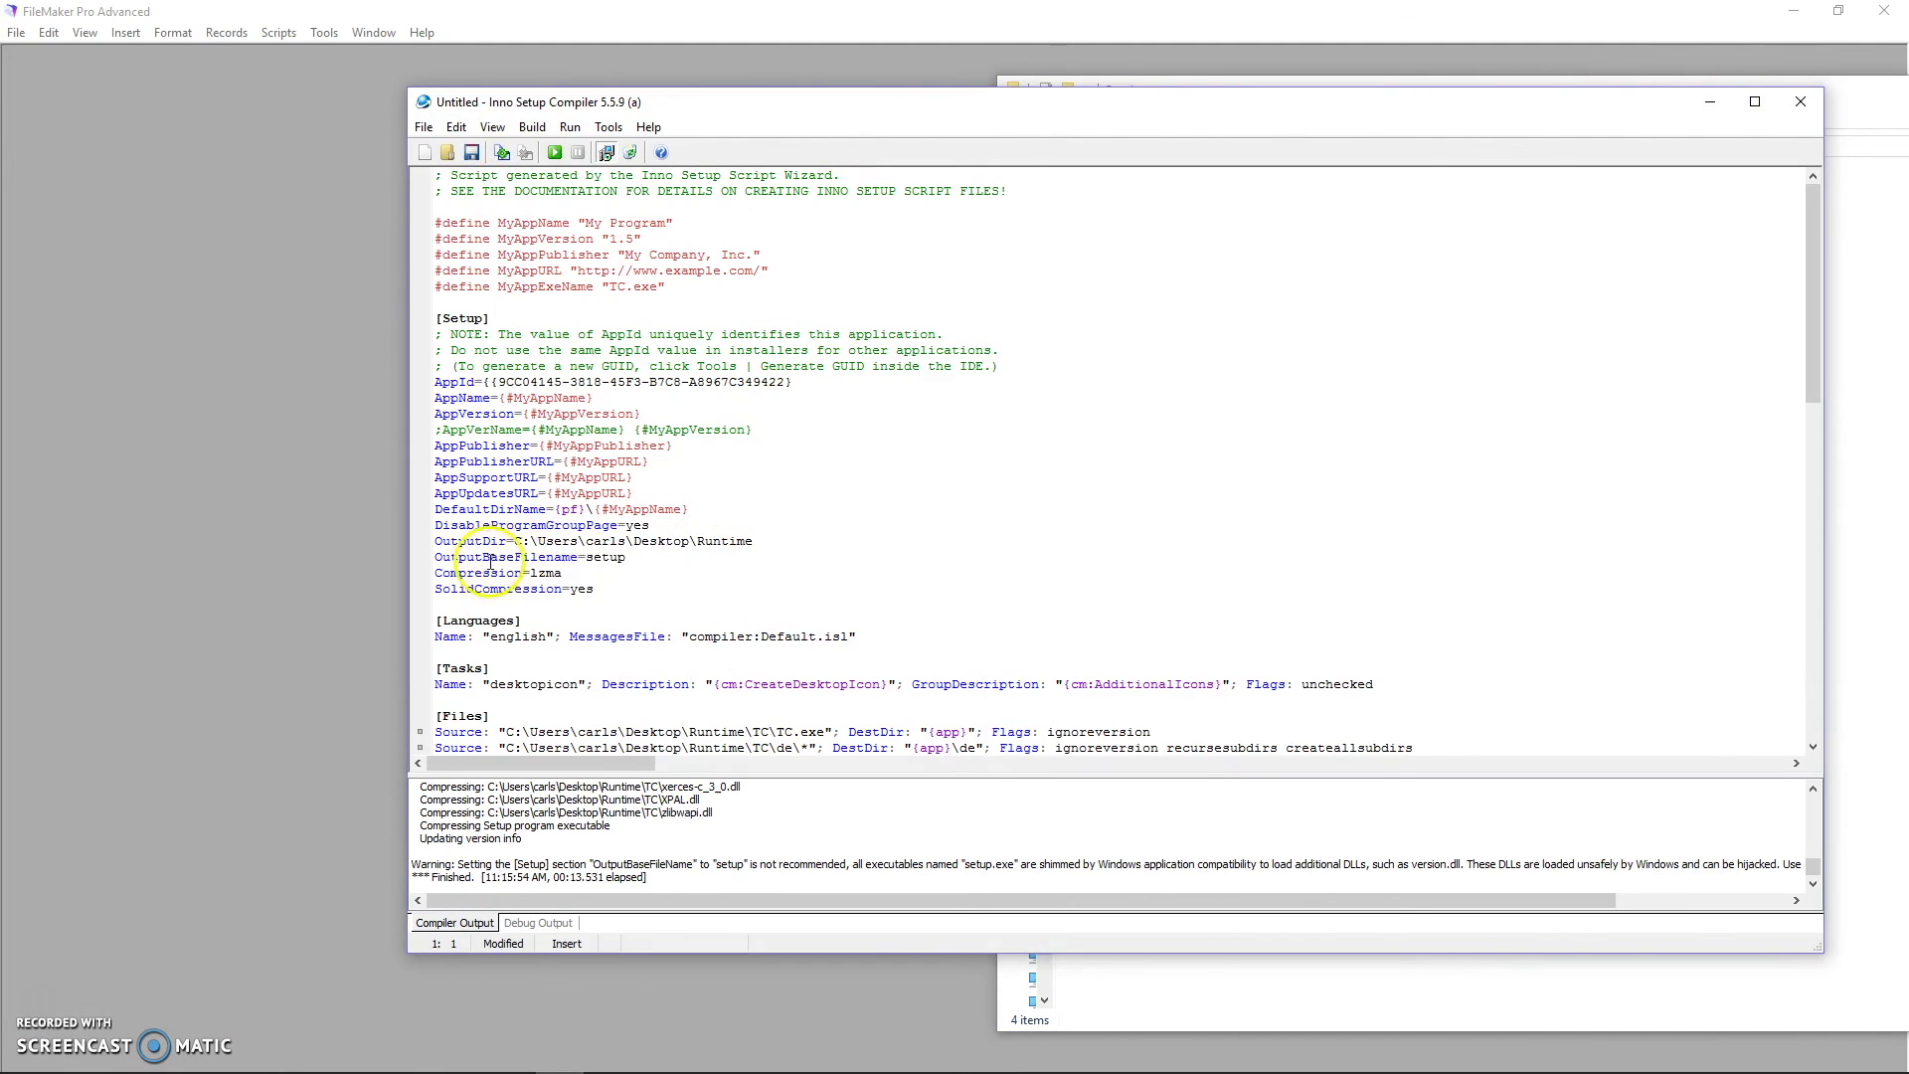
left_click(562, 512)
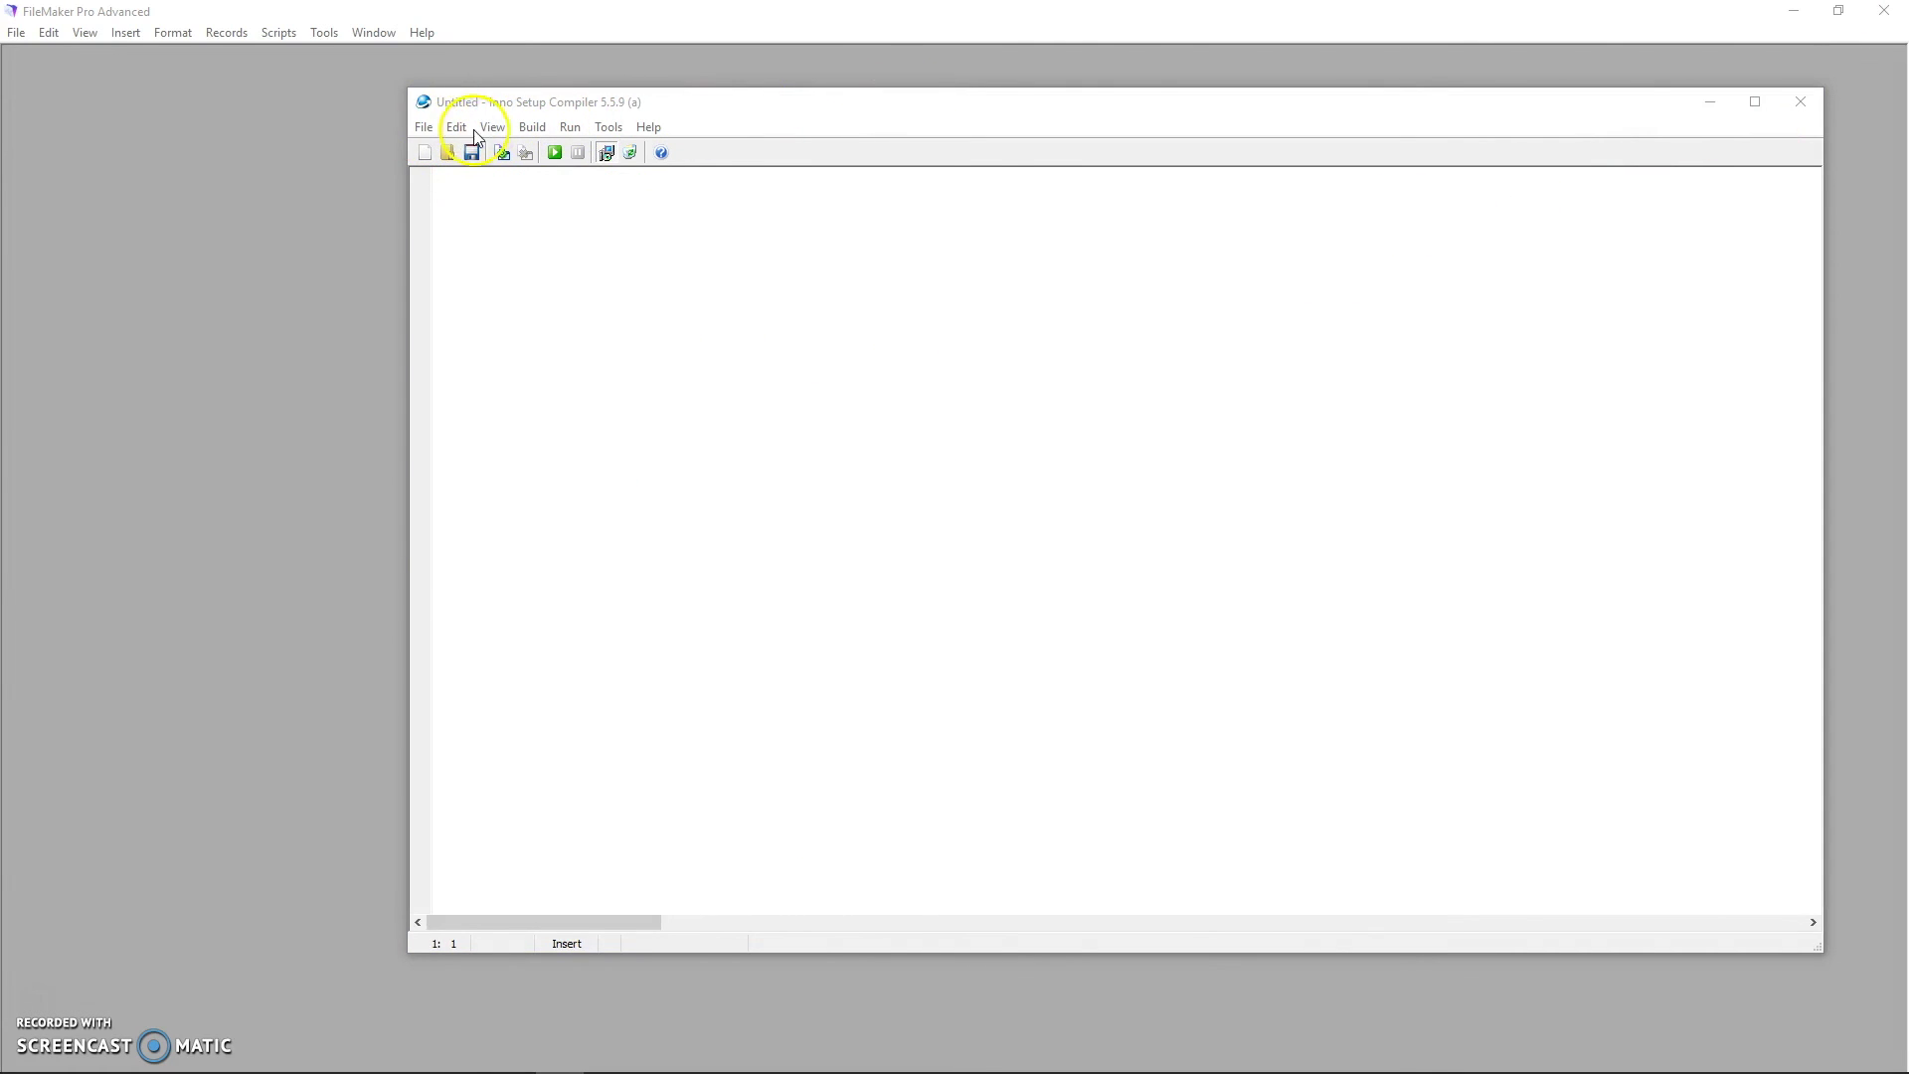
left_click_drag(1022, 341, 527, 239)
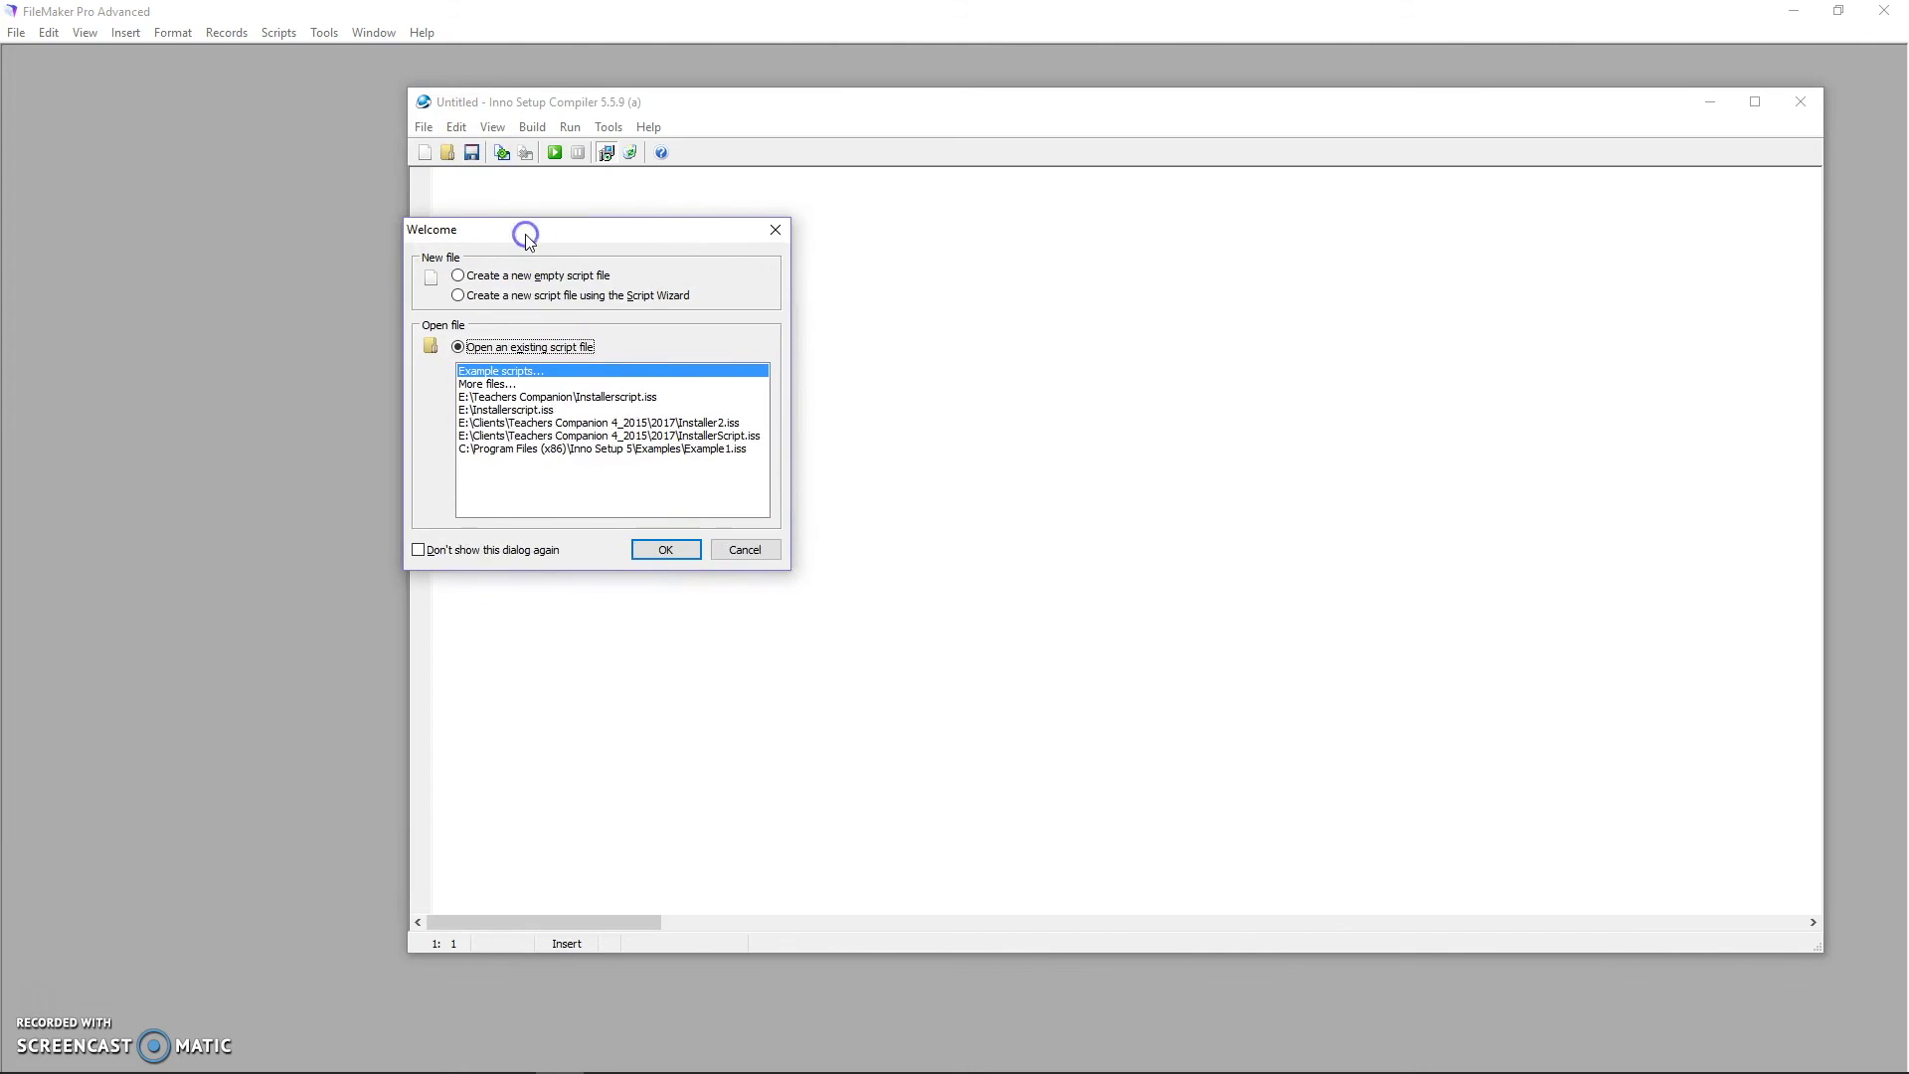
left_click(504, 398)
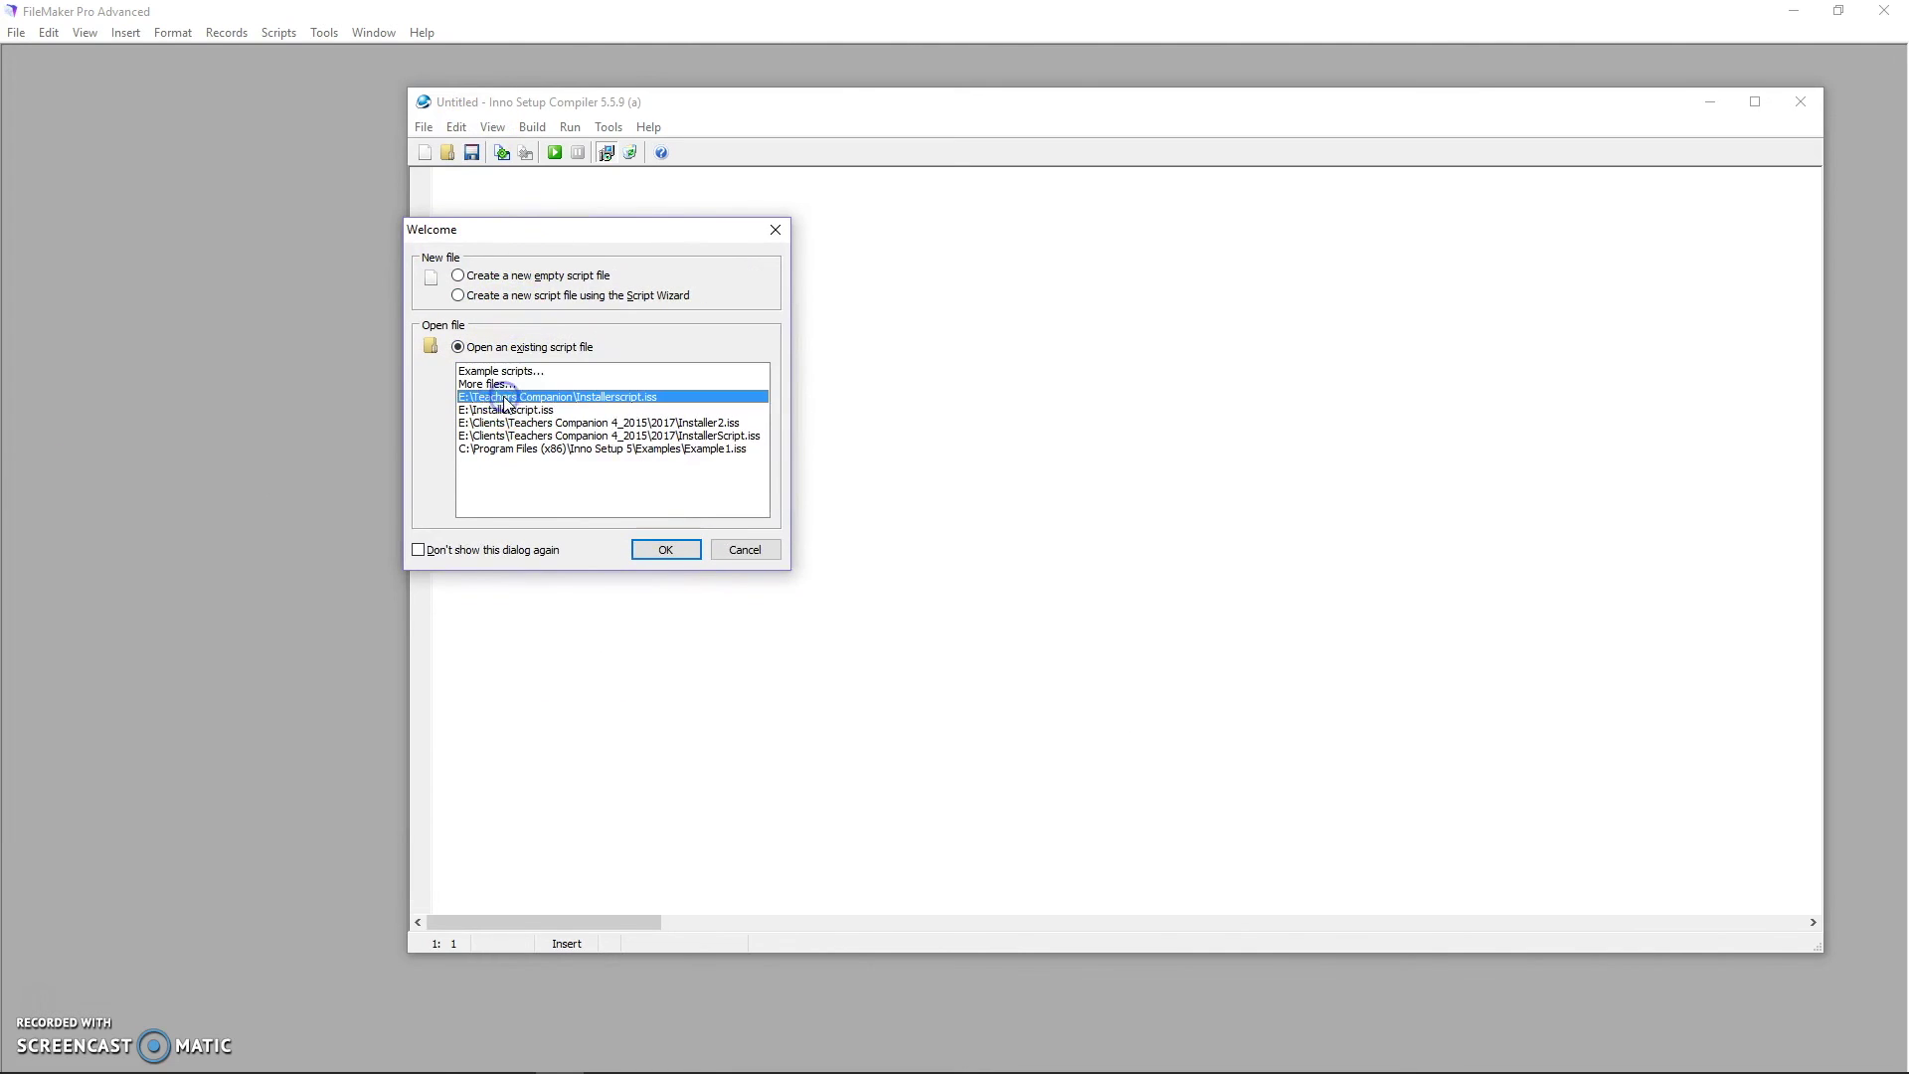
left_click(670, 554)
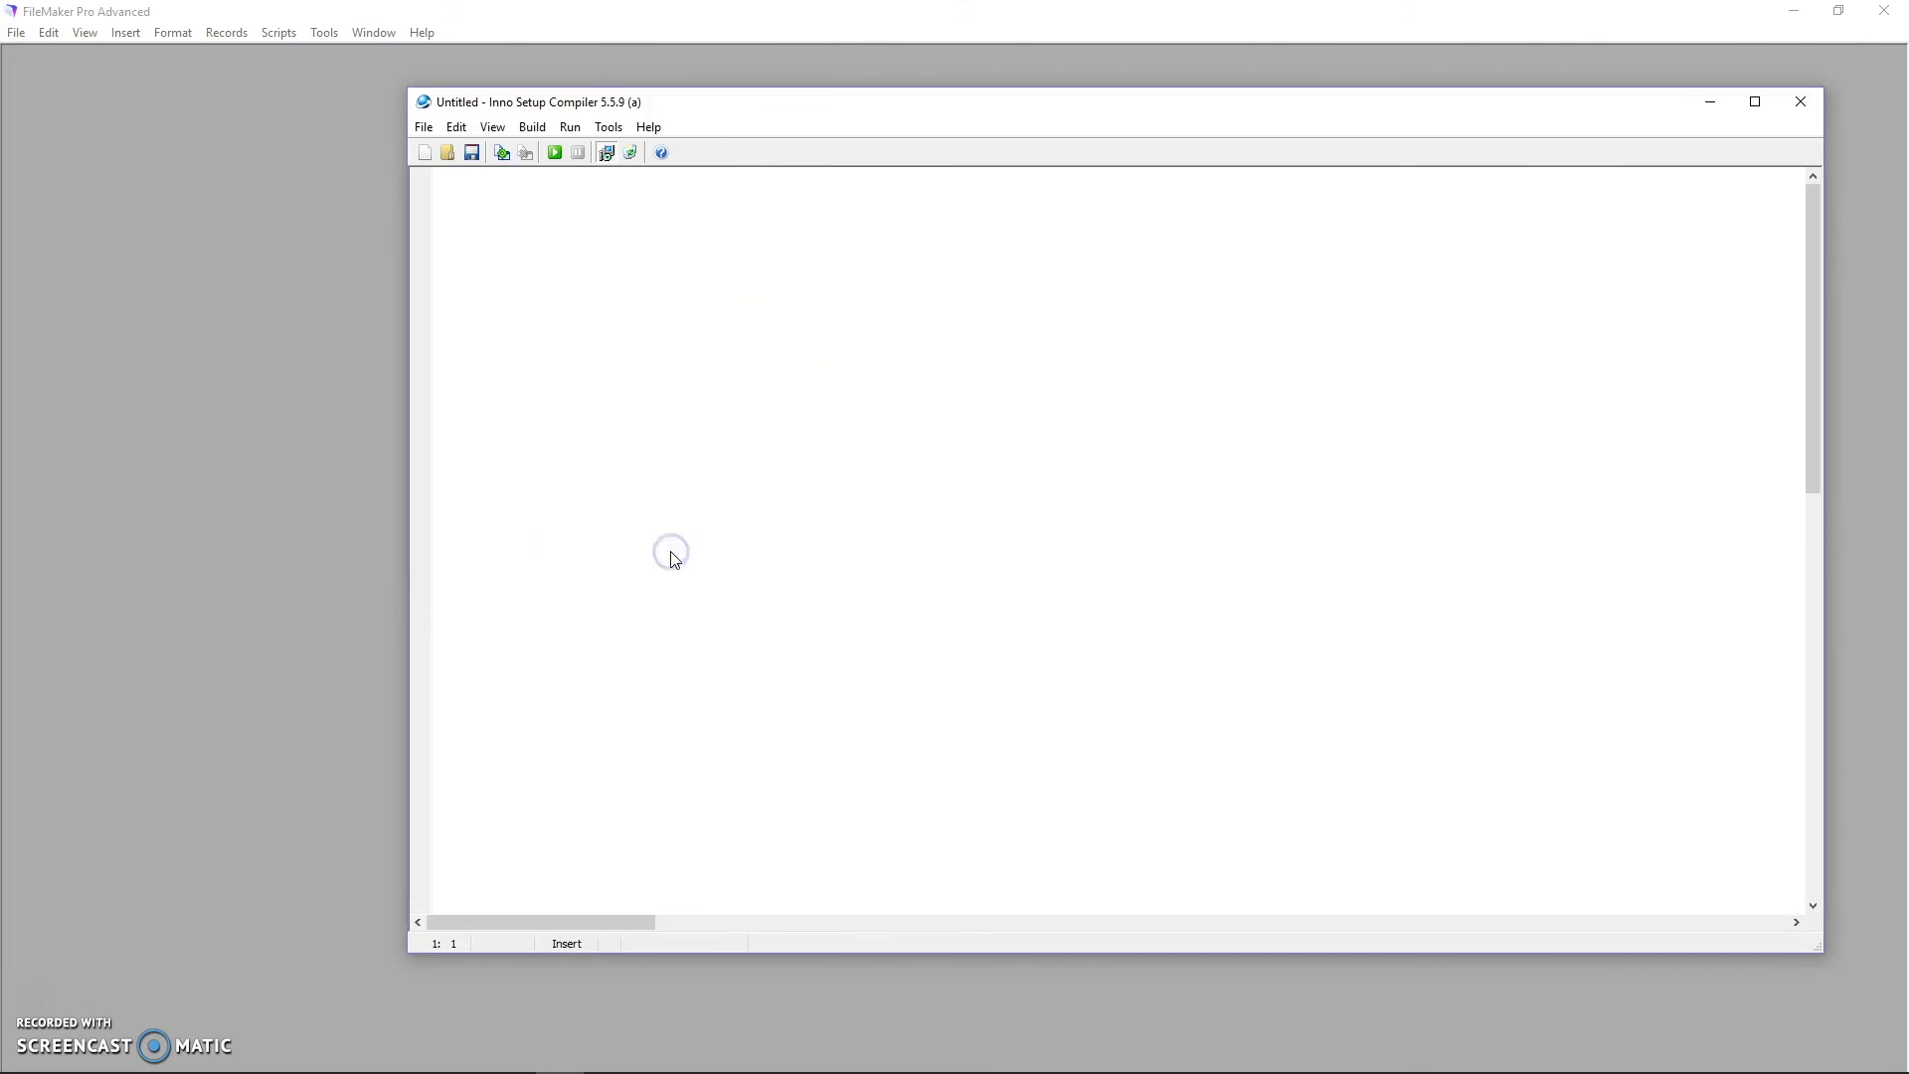
Inspect the ko language folder entry and its {app}\ko destination in Installerscript.iss
left_click_drag(712, 90, 547, 40)
scroll(867, 852, "down", 4)
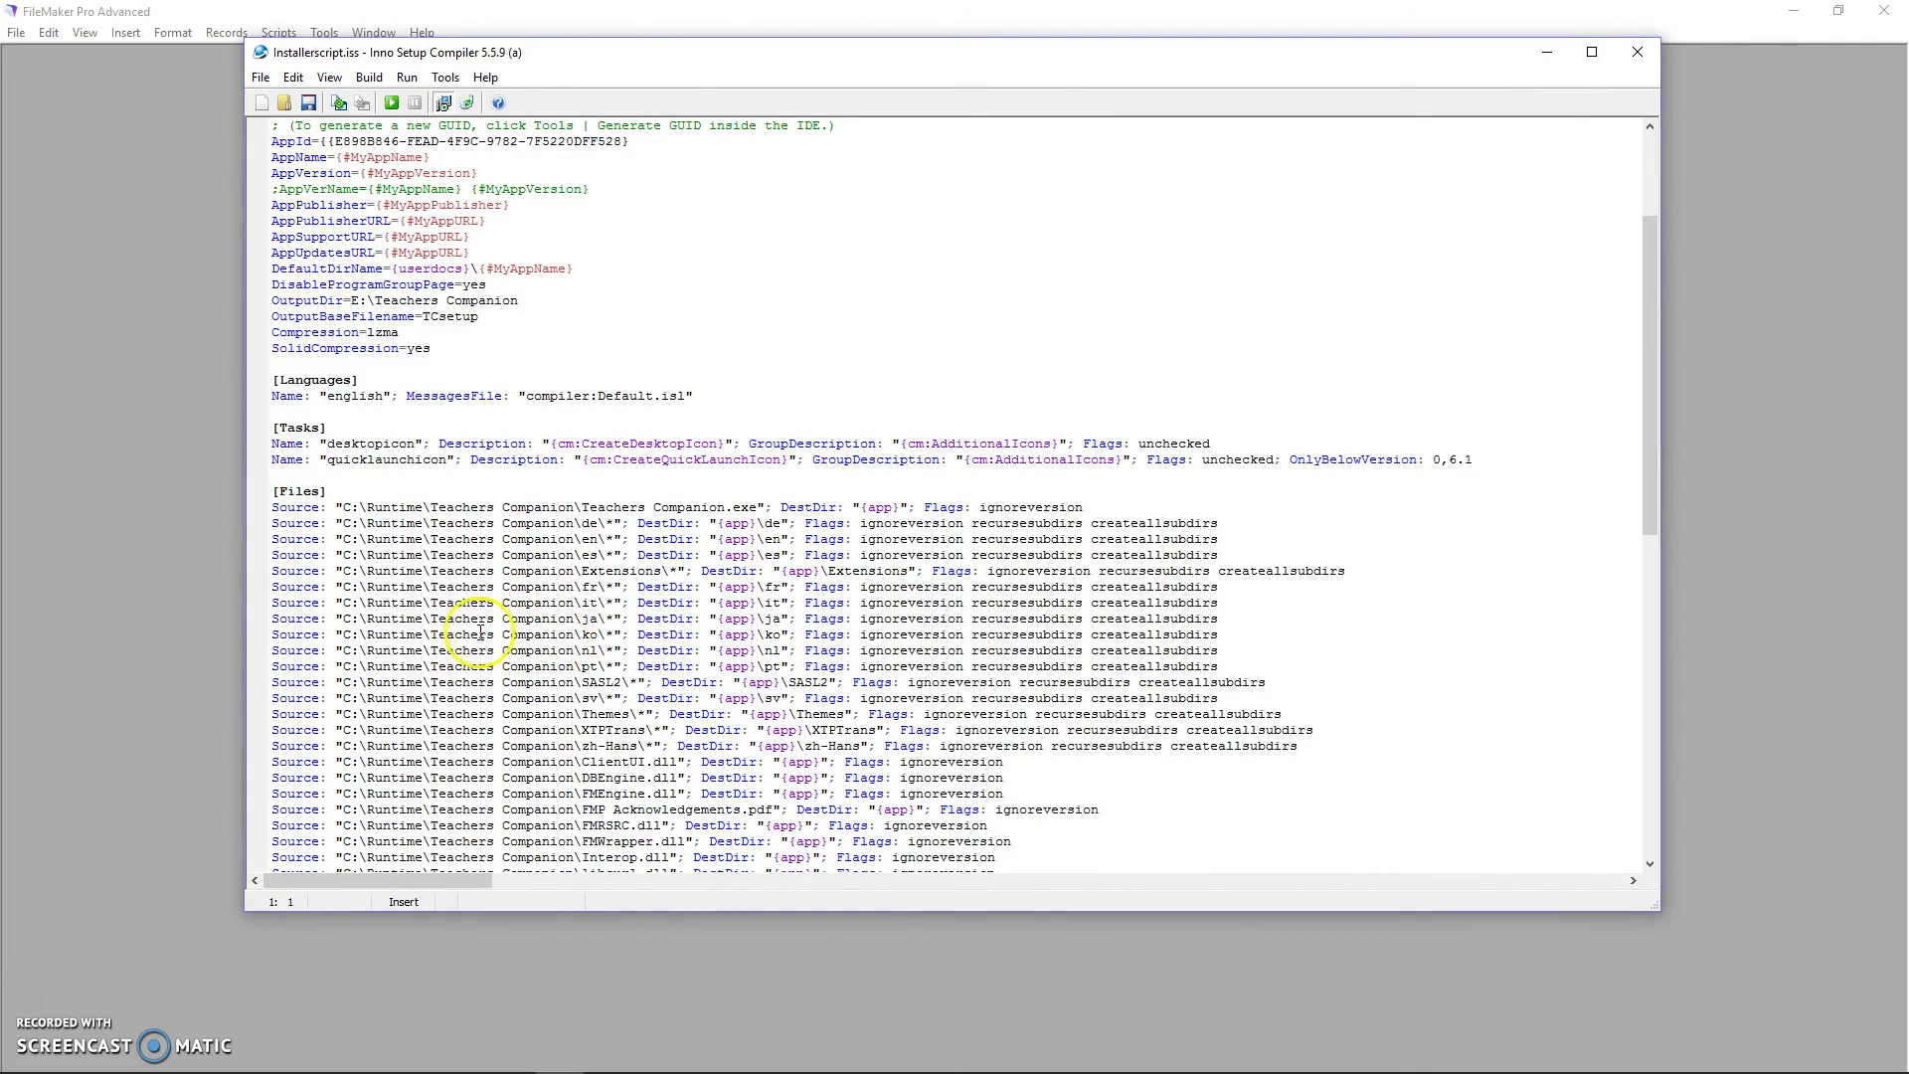
left_click_drag(271, 634, 587, 630)
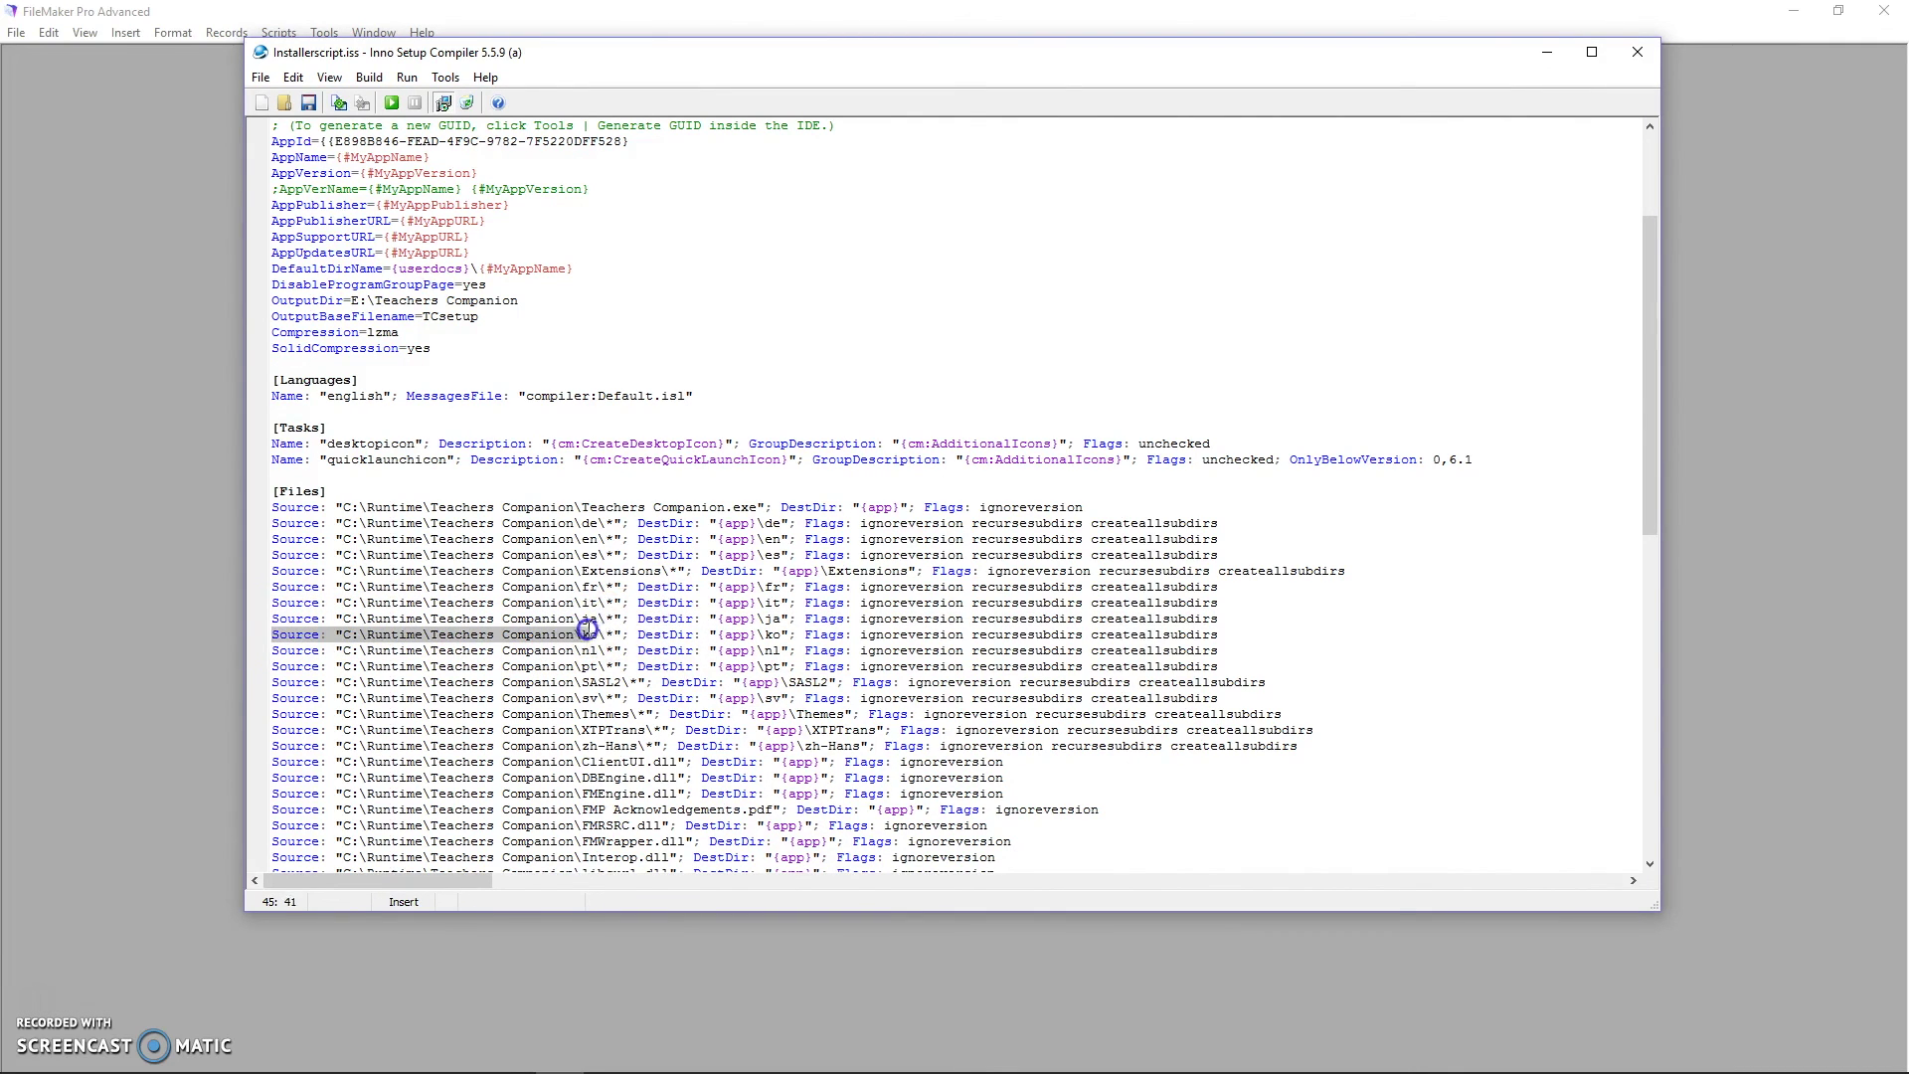
left_click(768, 633)
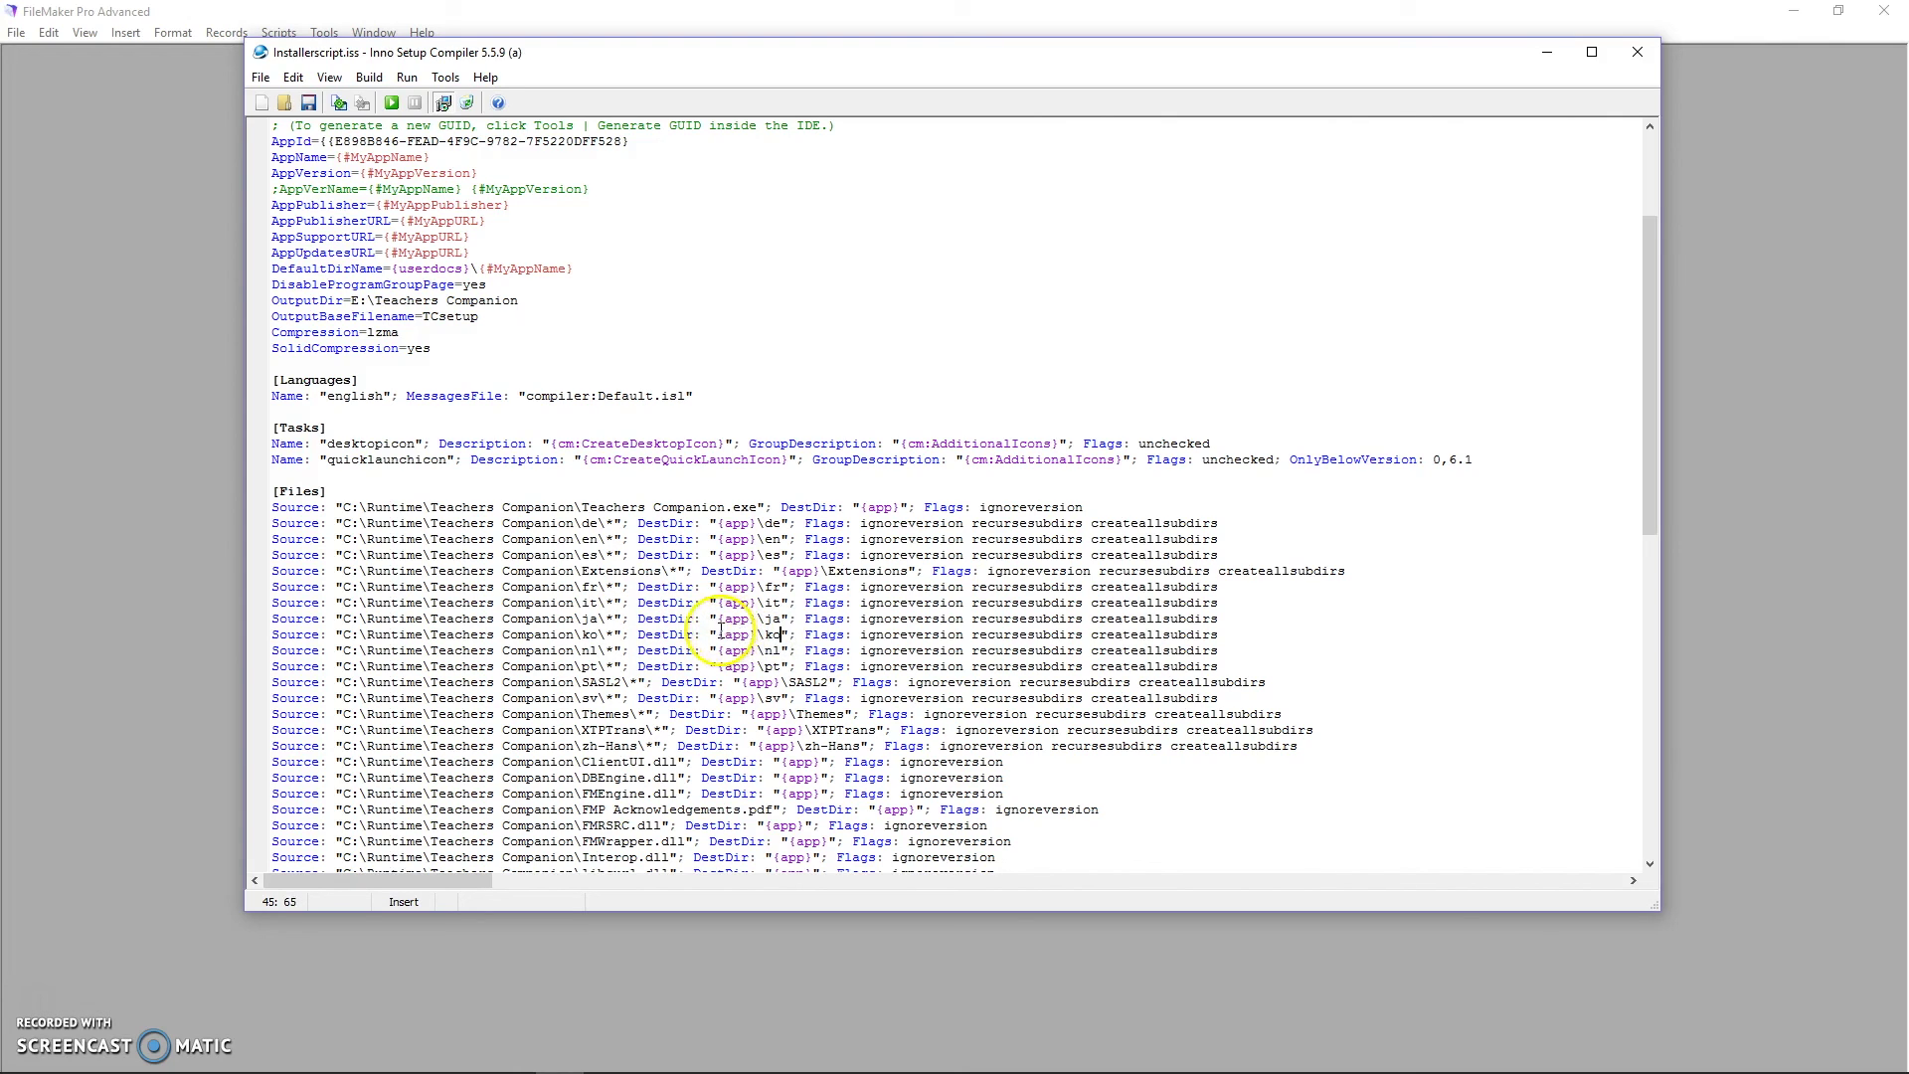
left_click_drag(720, 632, 755, 635)
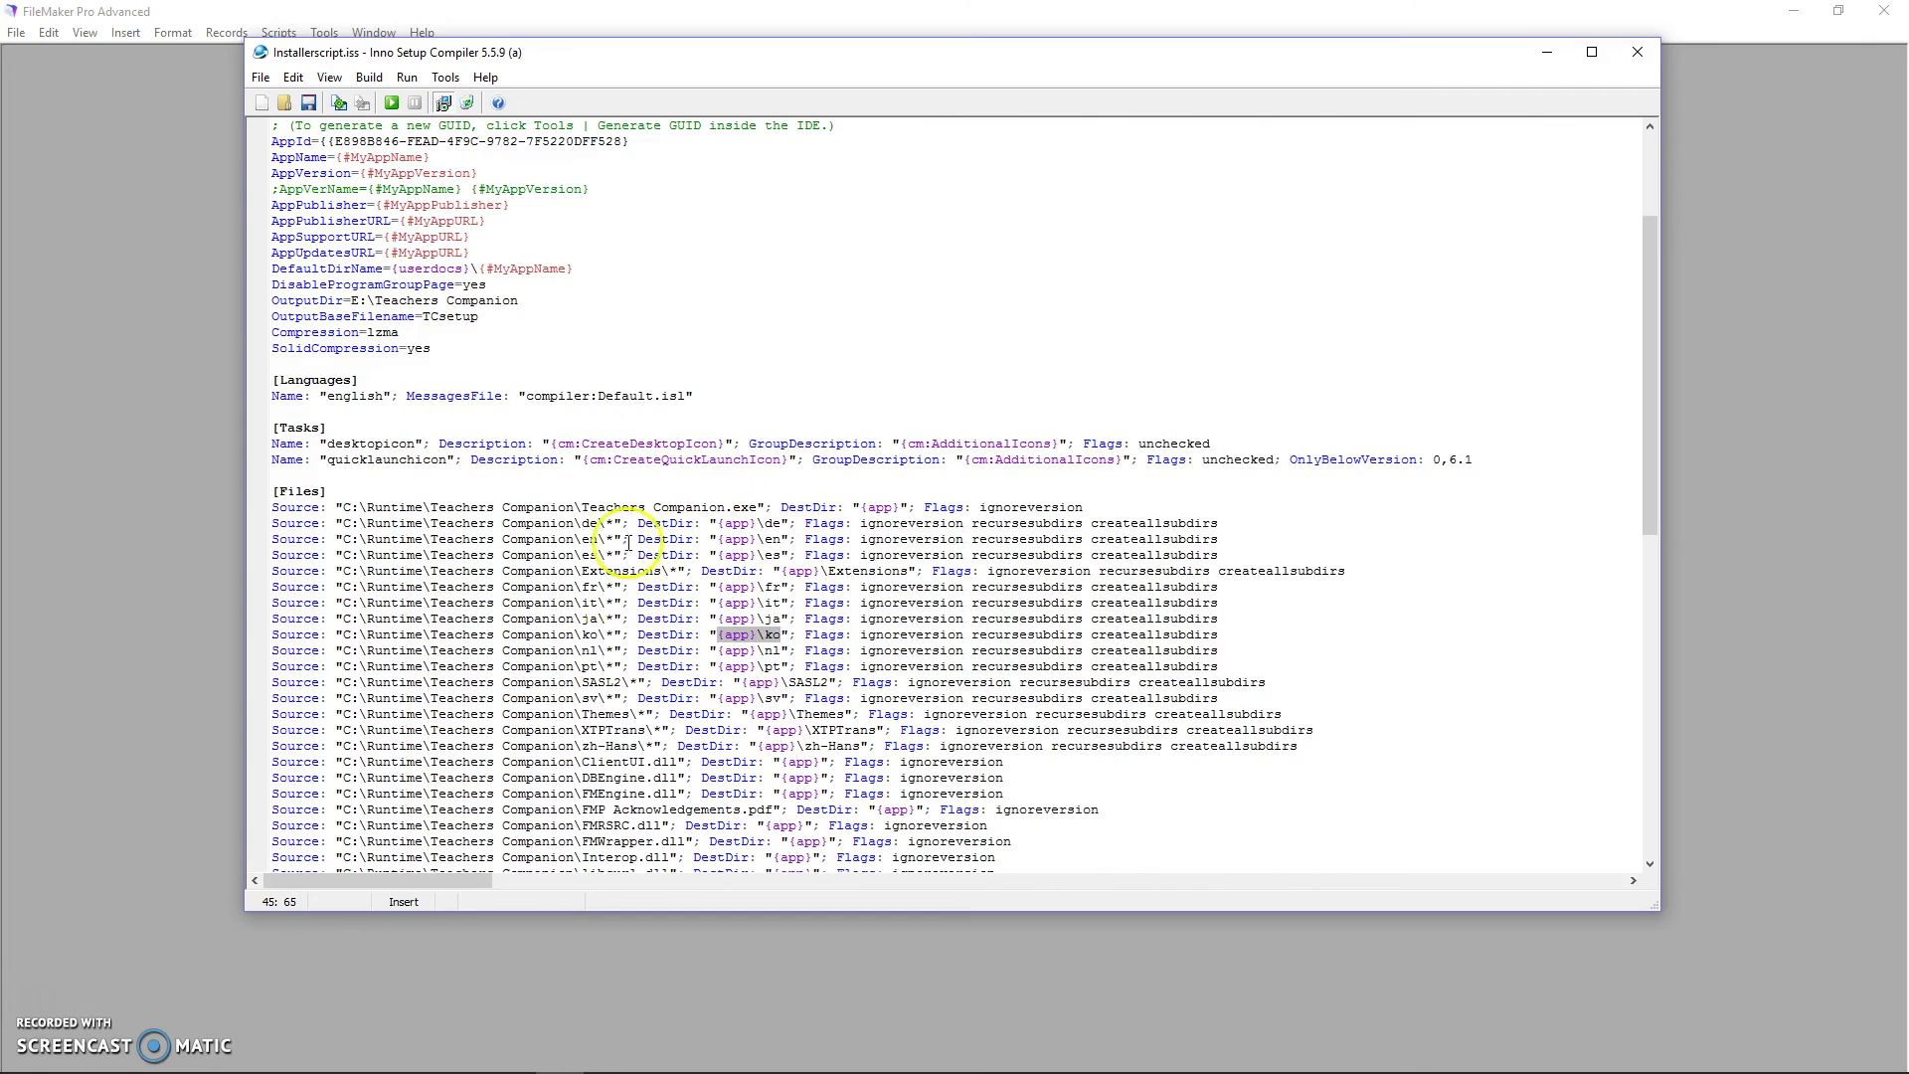
scroll(560, 794, "up", 4)
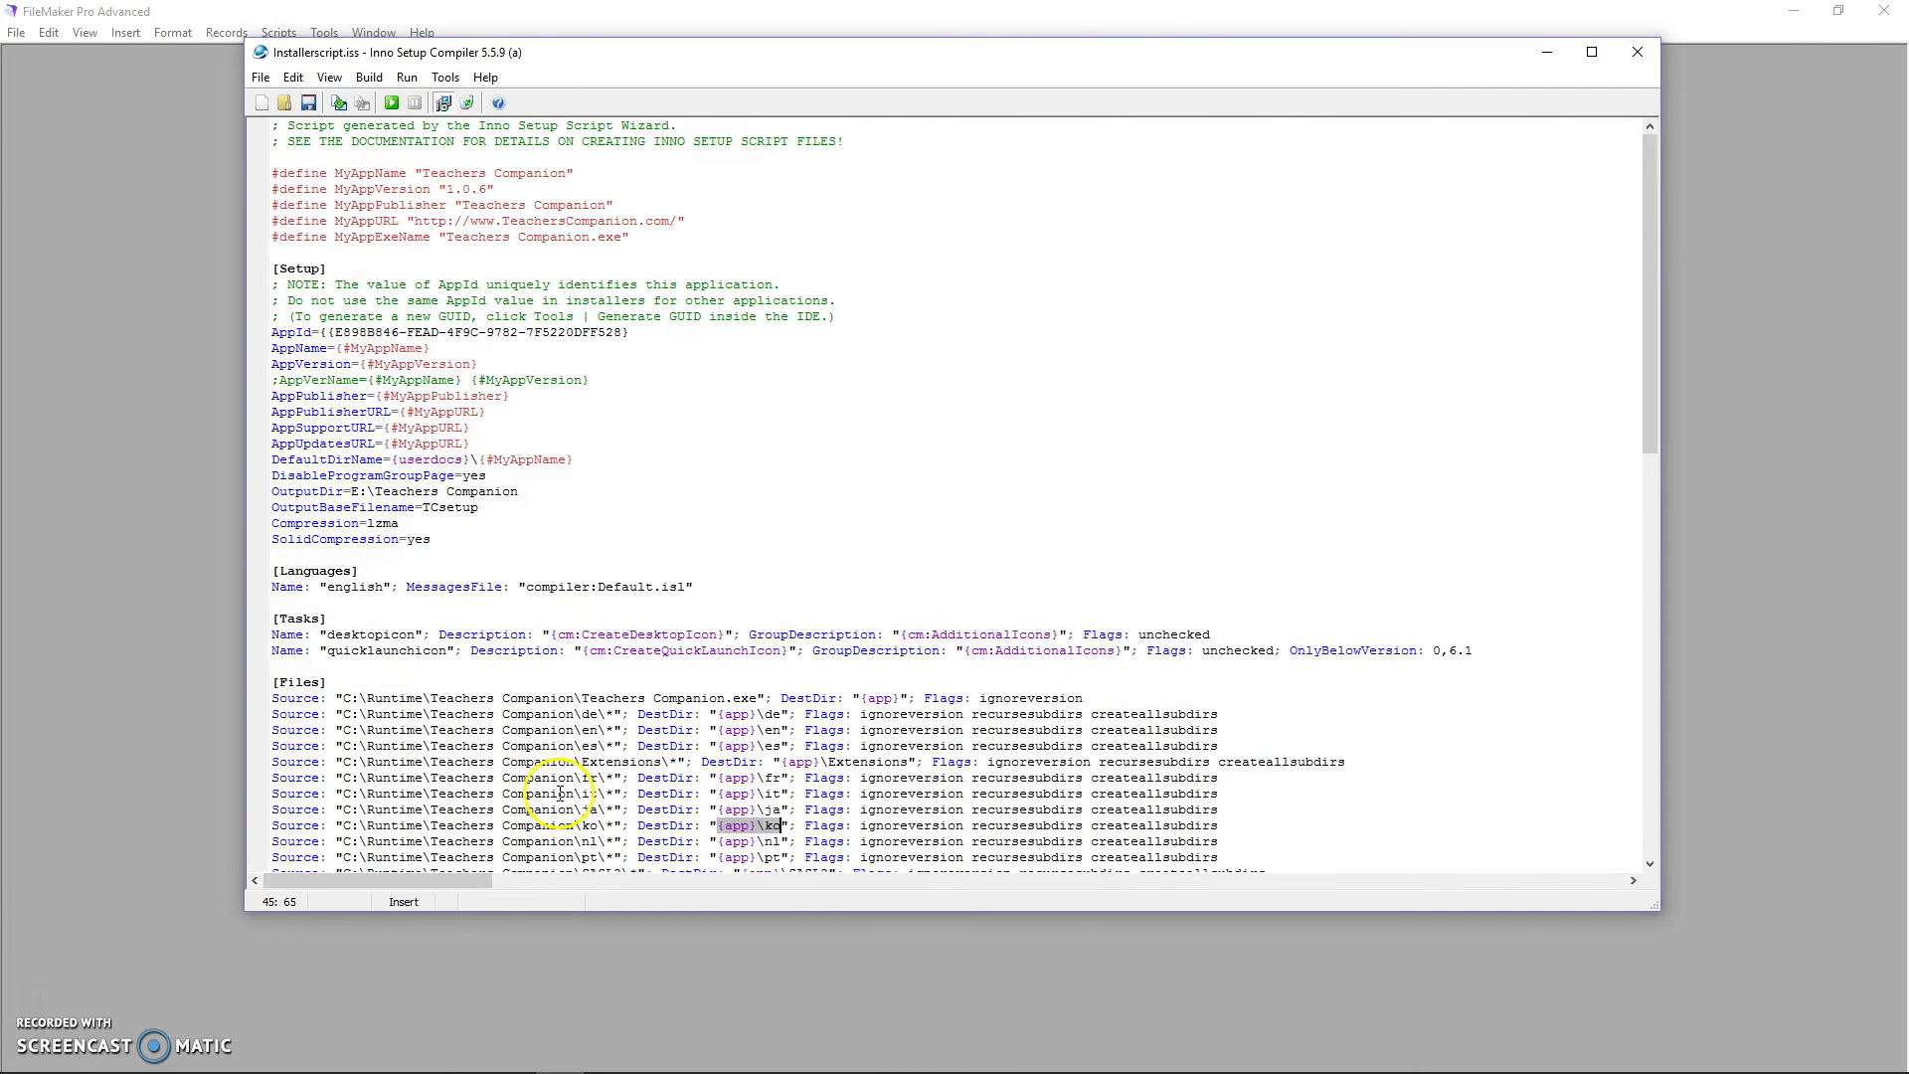
left_click(777, 822)
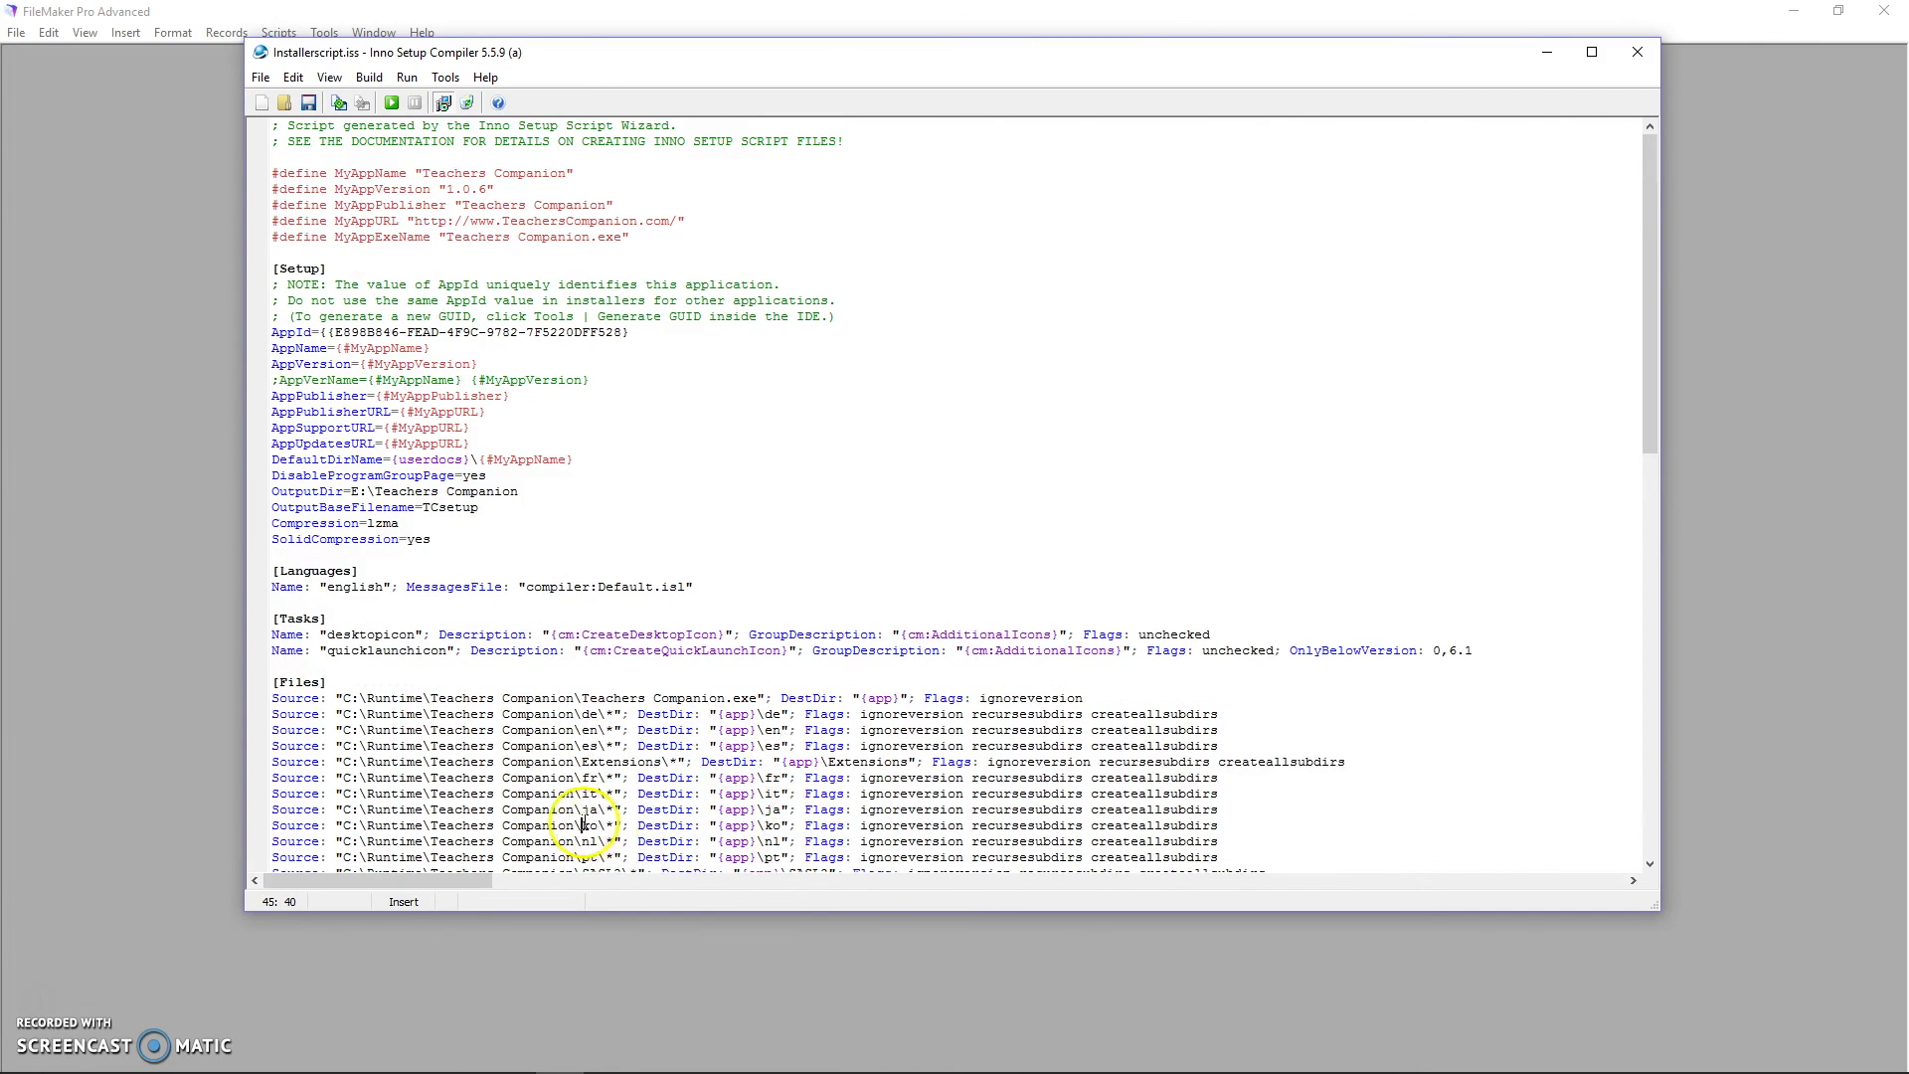
left_click(773, 824)
Review the DefaultDirName={userdocs} setting, then scroll through the rest of the script
left_click(438, 459)
left_click_drag(275, 459, 352, 459)
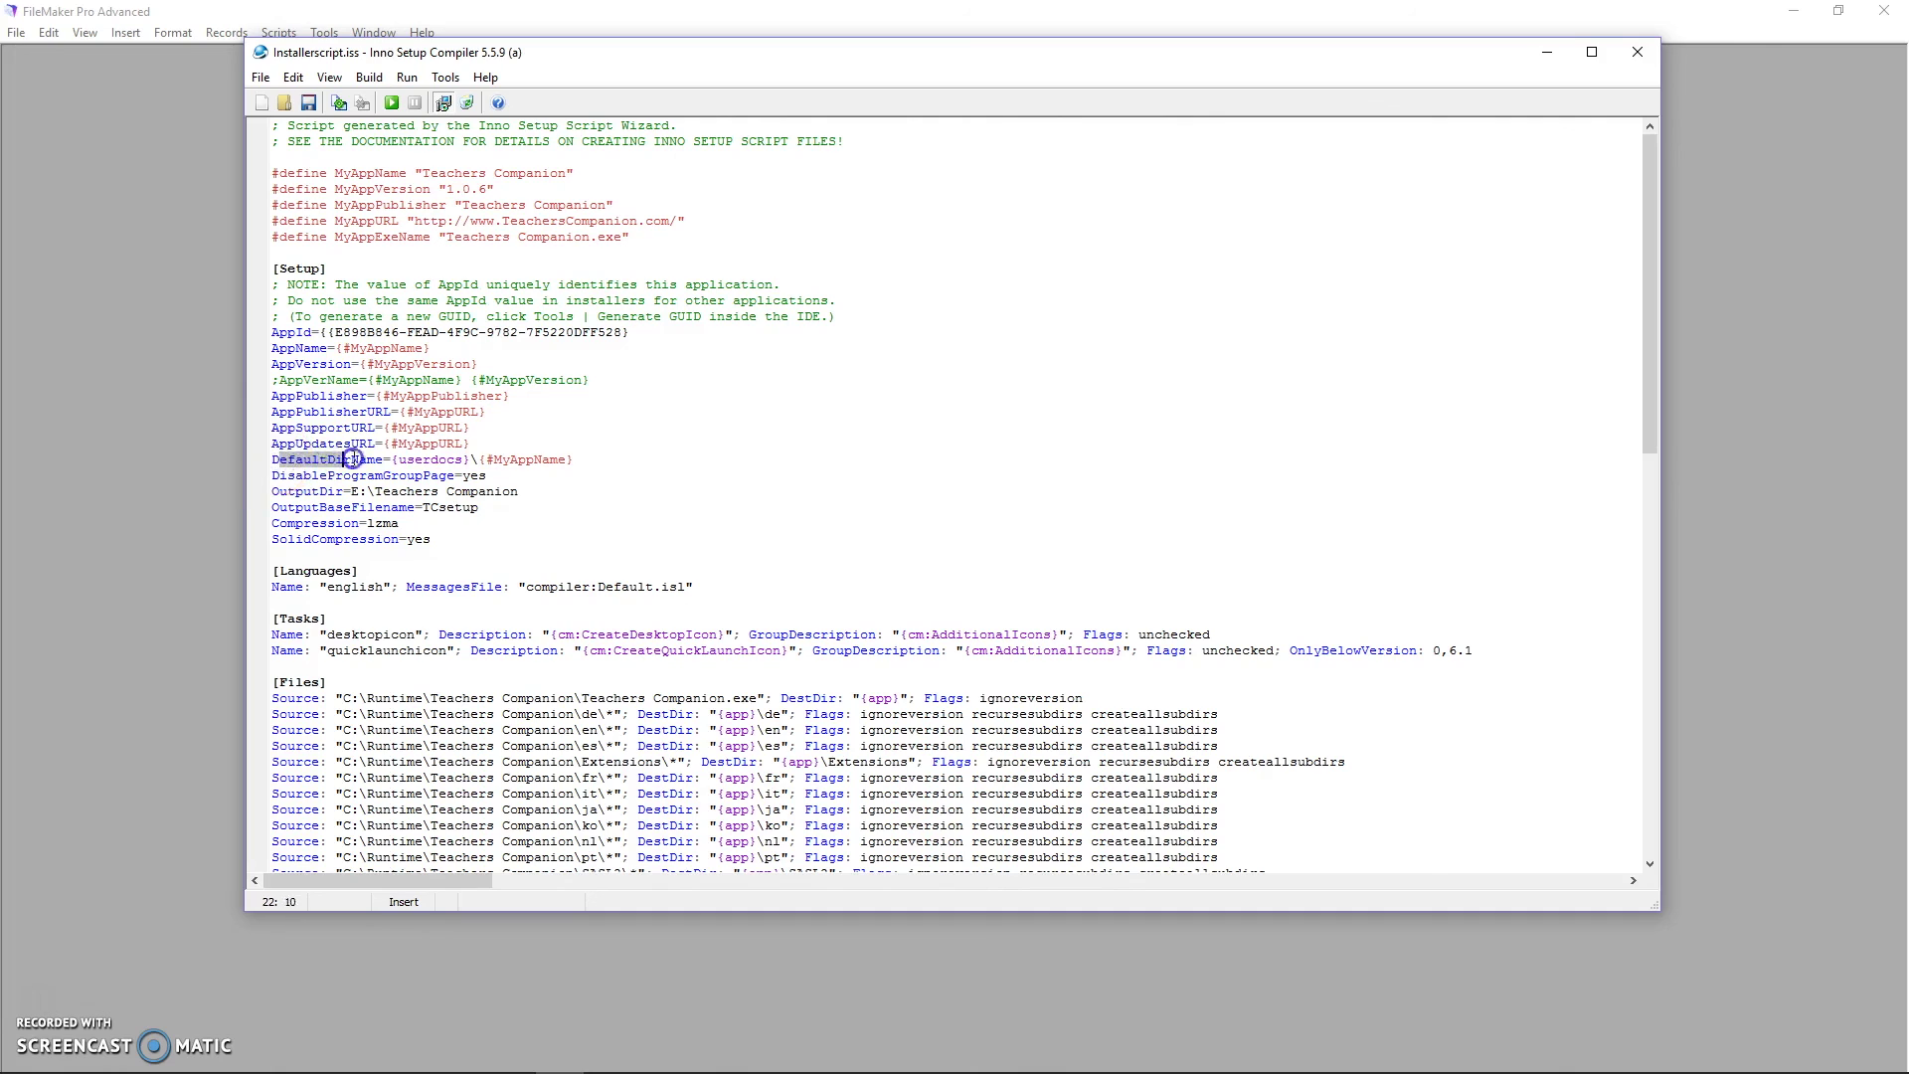
left_click(399, 459)
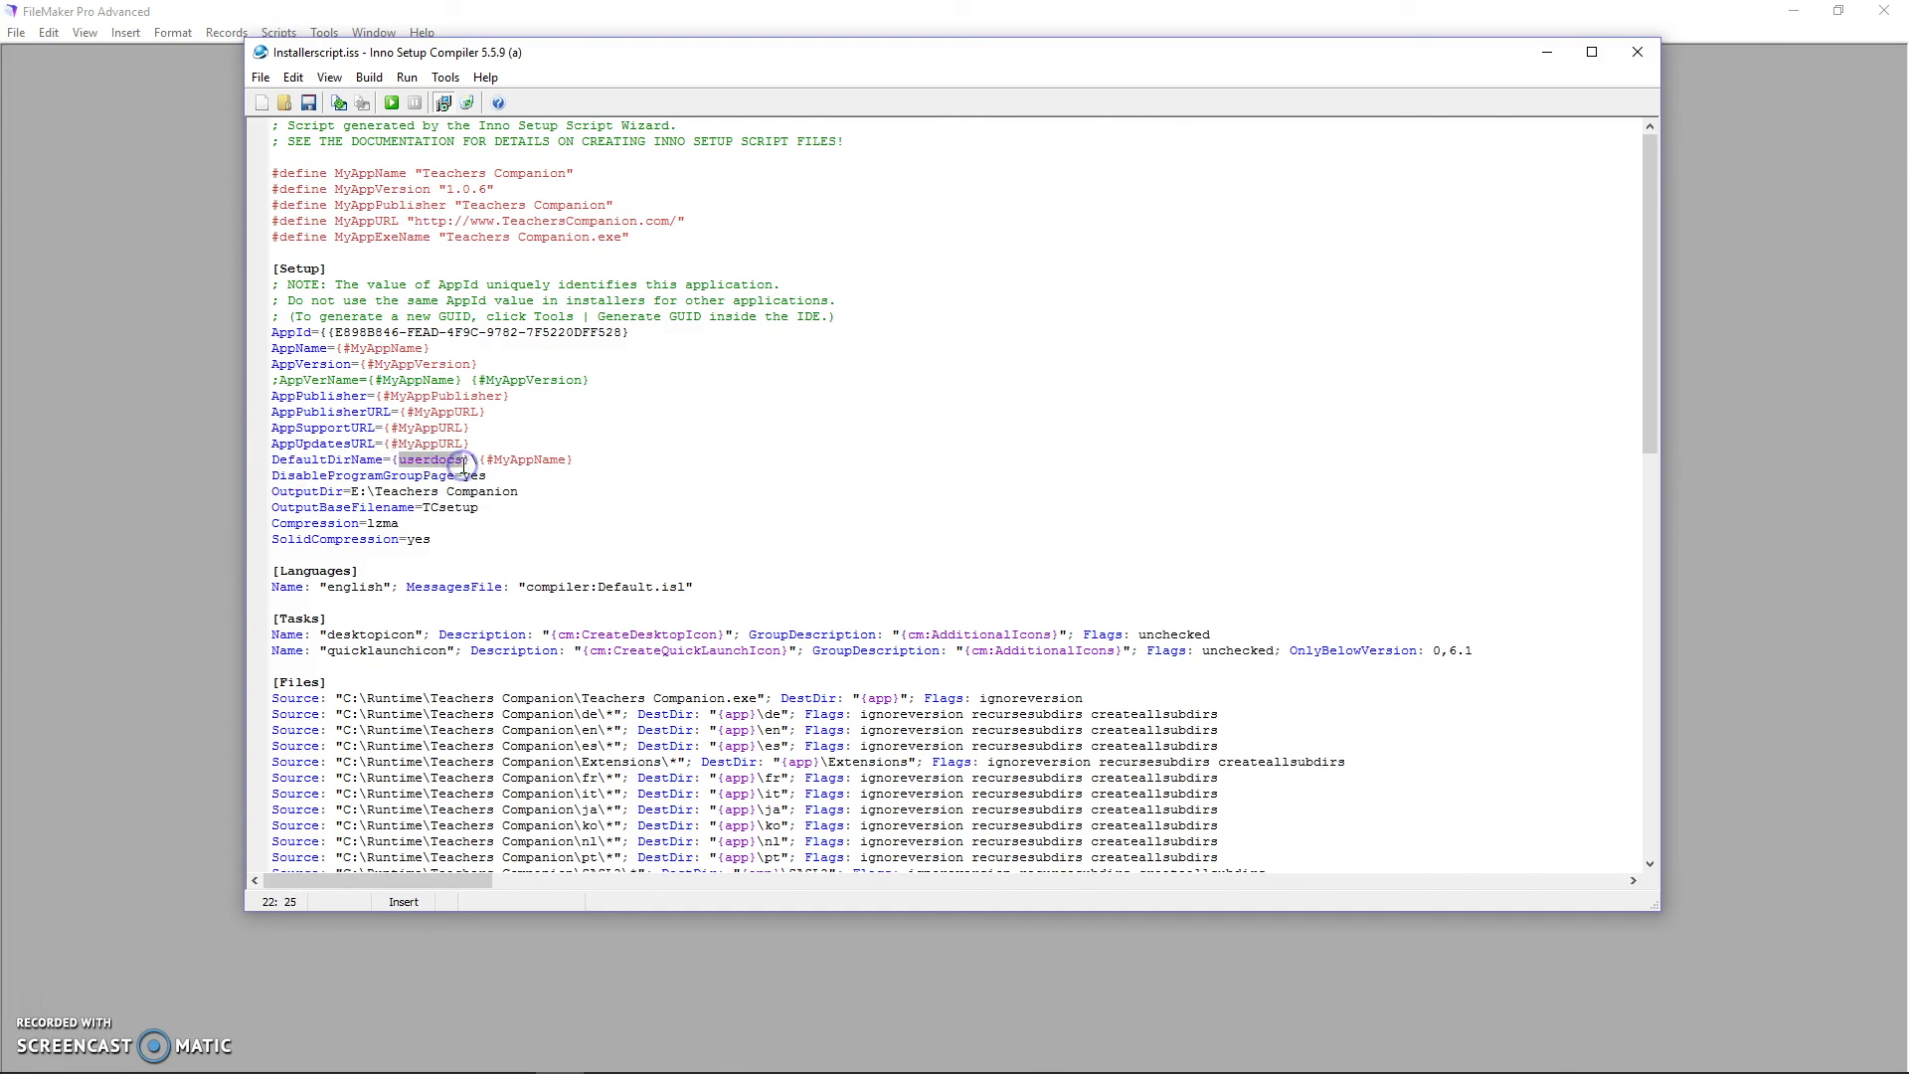
left_click(911, 524)
scroll(910, 524, "down", 20)
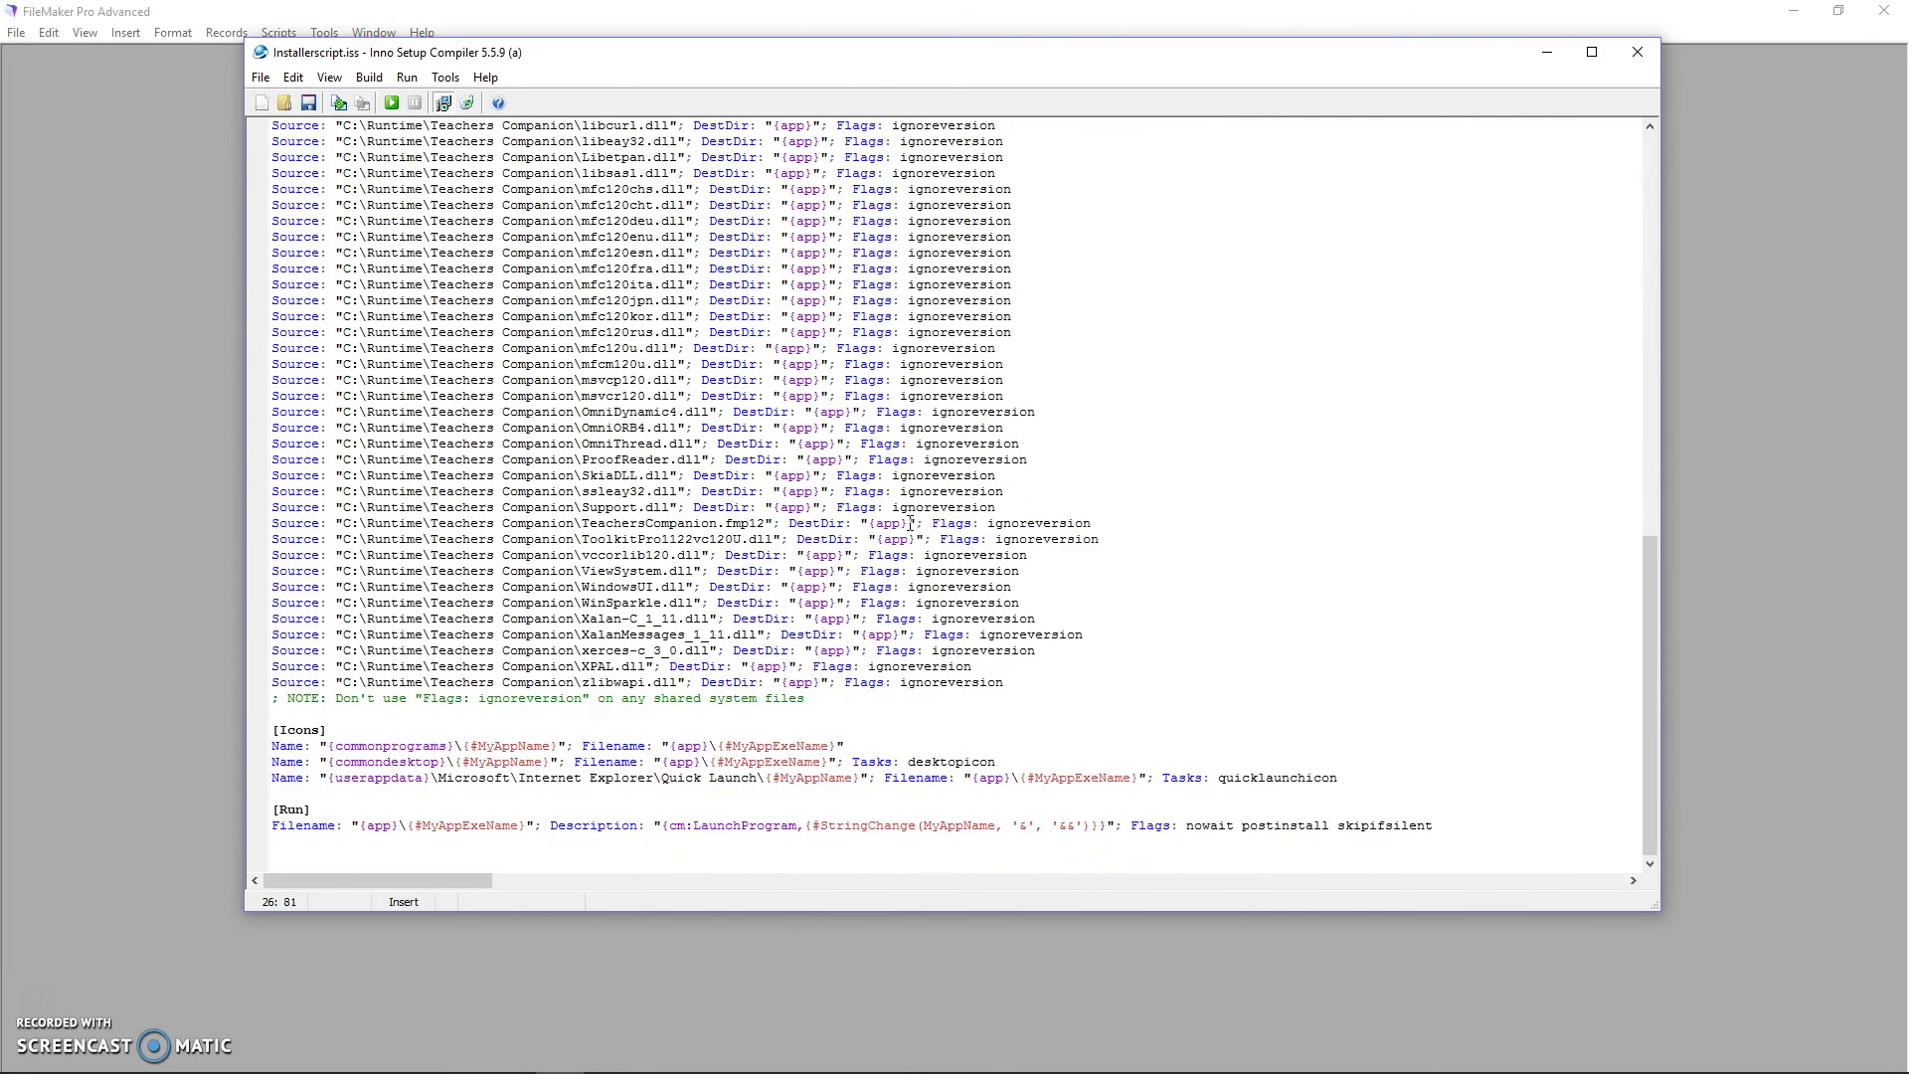
left_click_drag(1648, 672, 1646, 212)
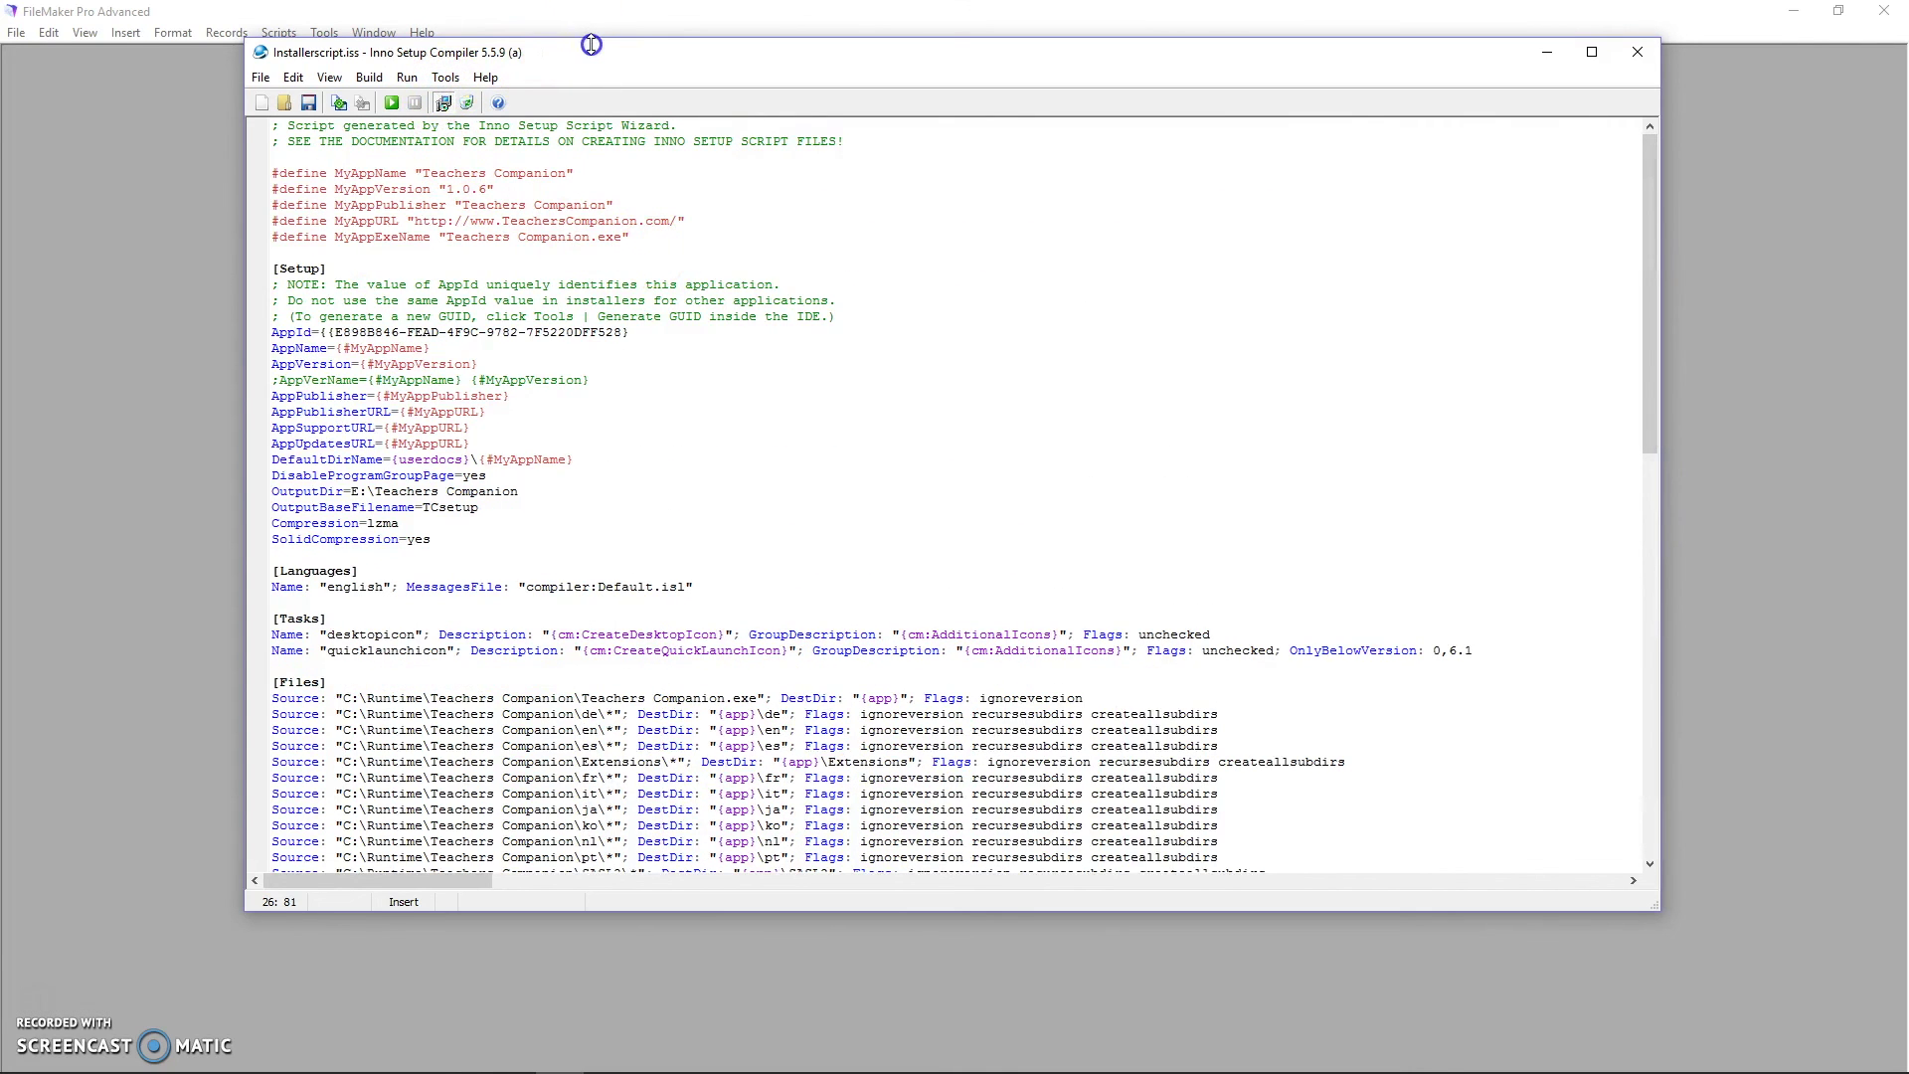
left_click_drag(580, 45, 581, 31)
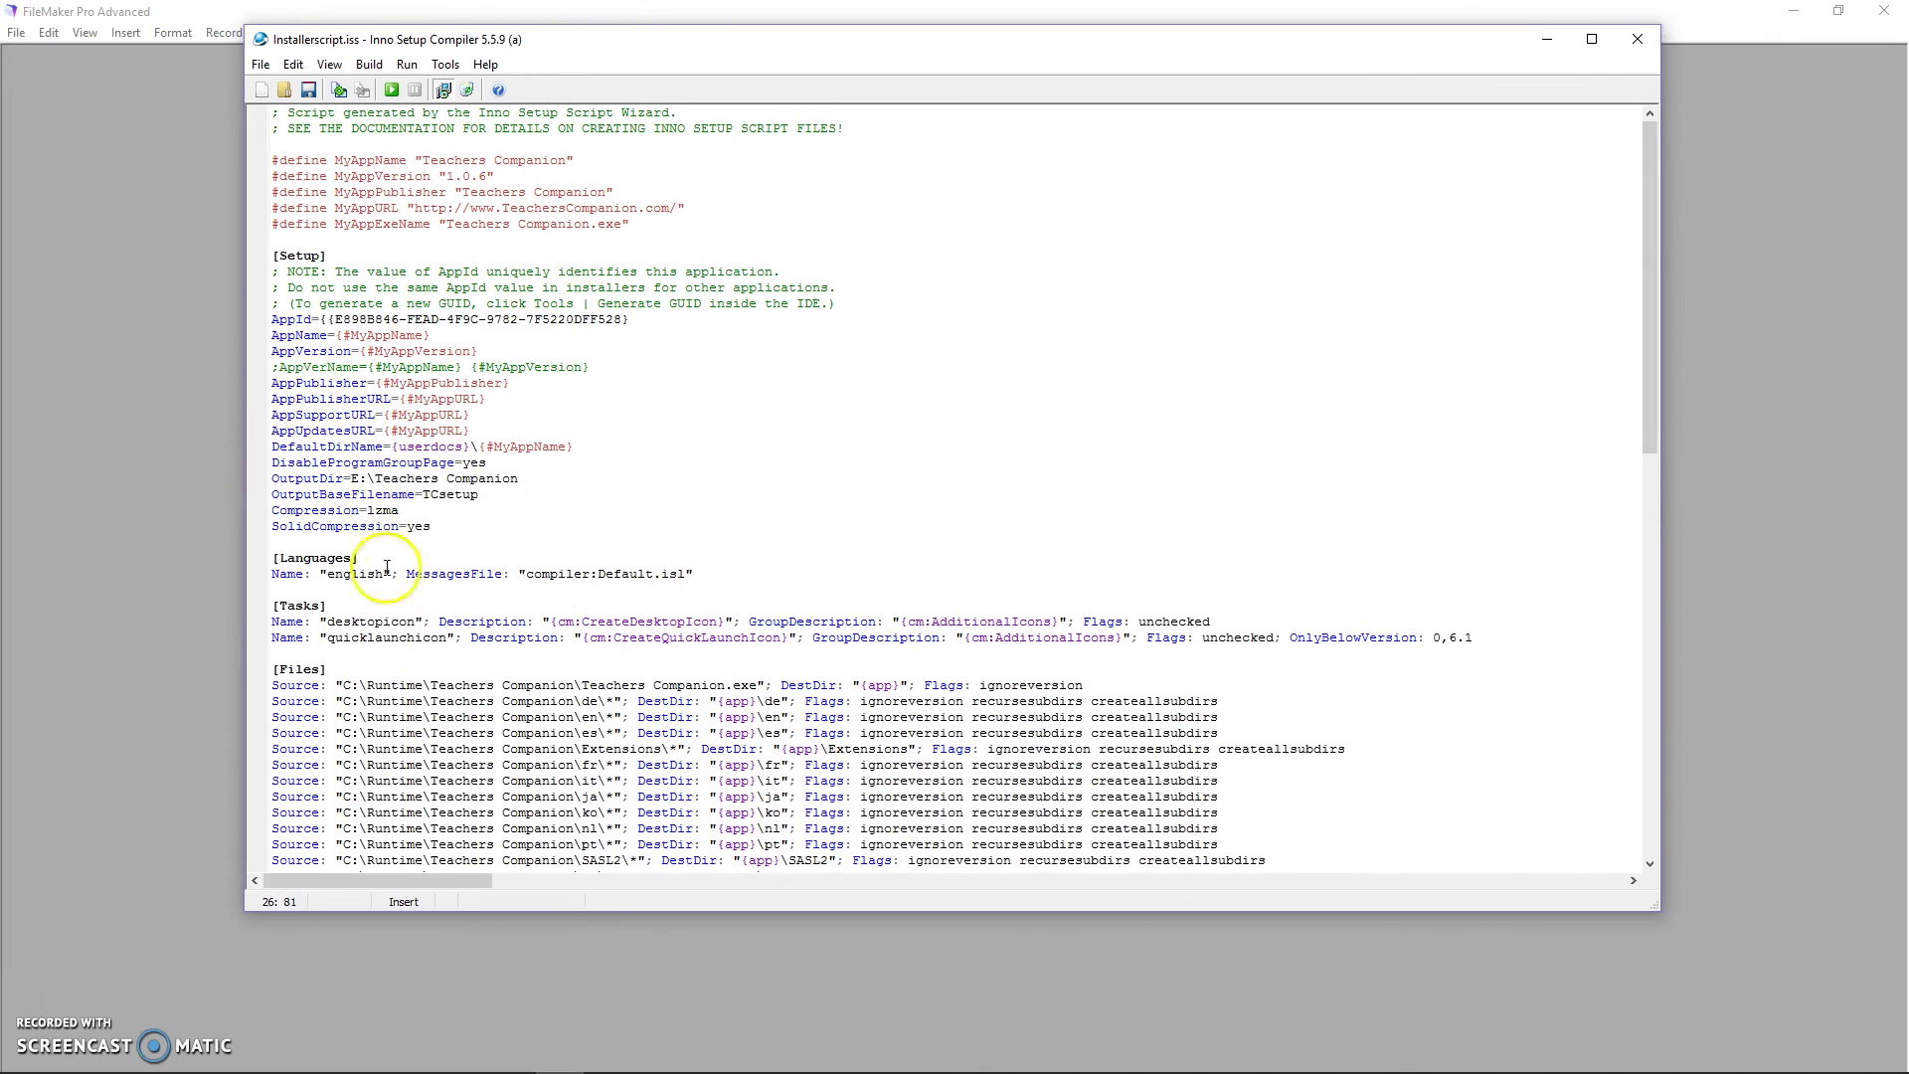
scroll(736, 553, "down", 12)
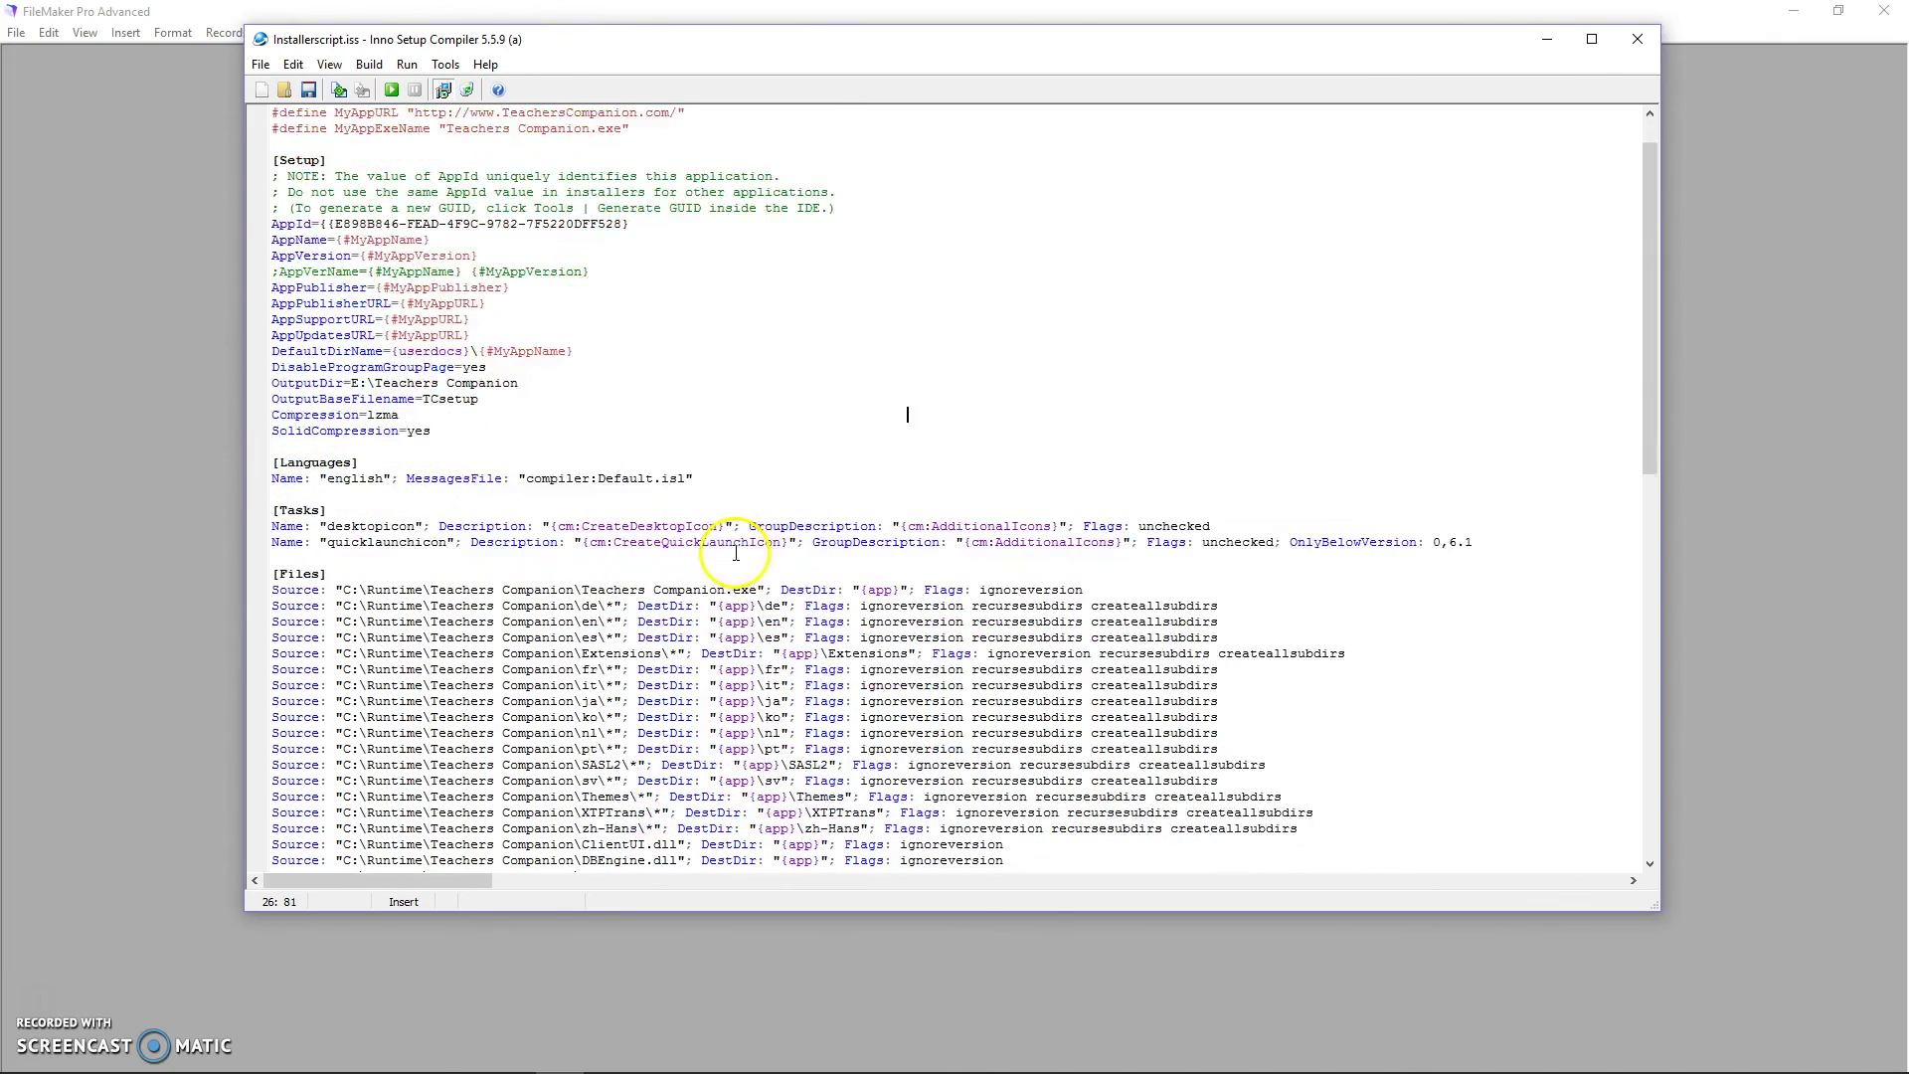
scroll(736, 553, "down", 4)
scroll(736, 555, "up", 16)
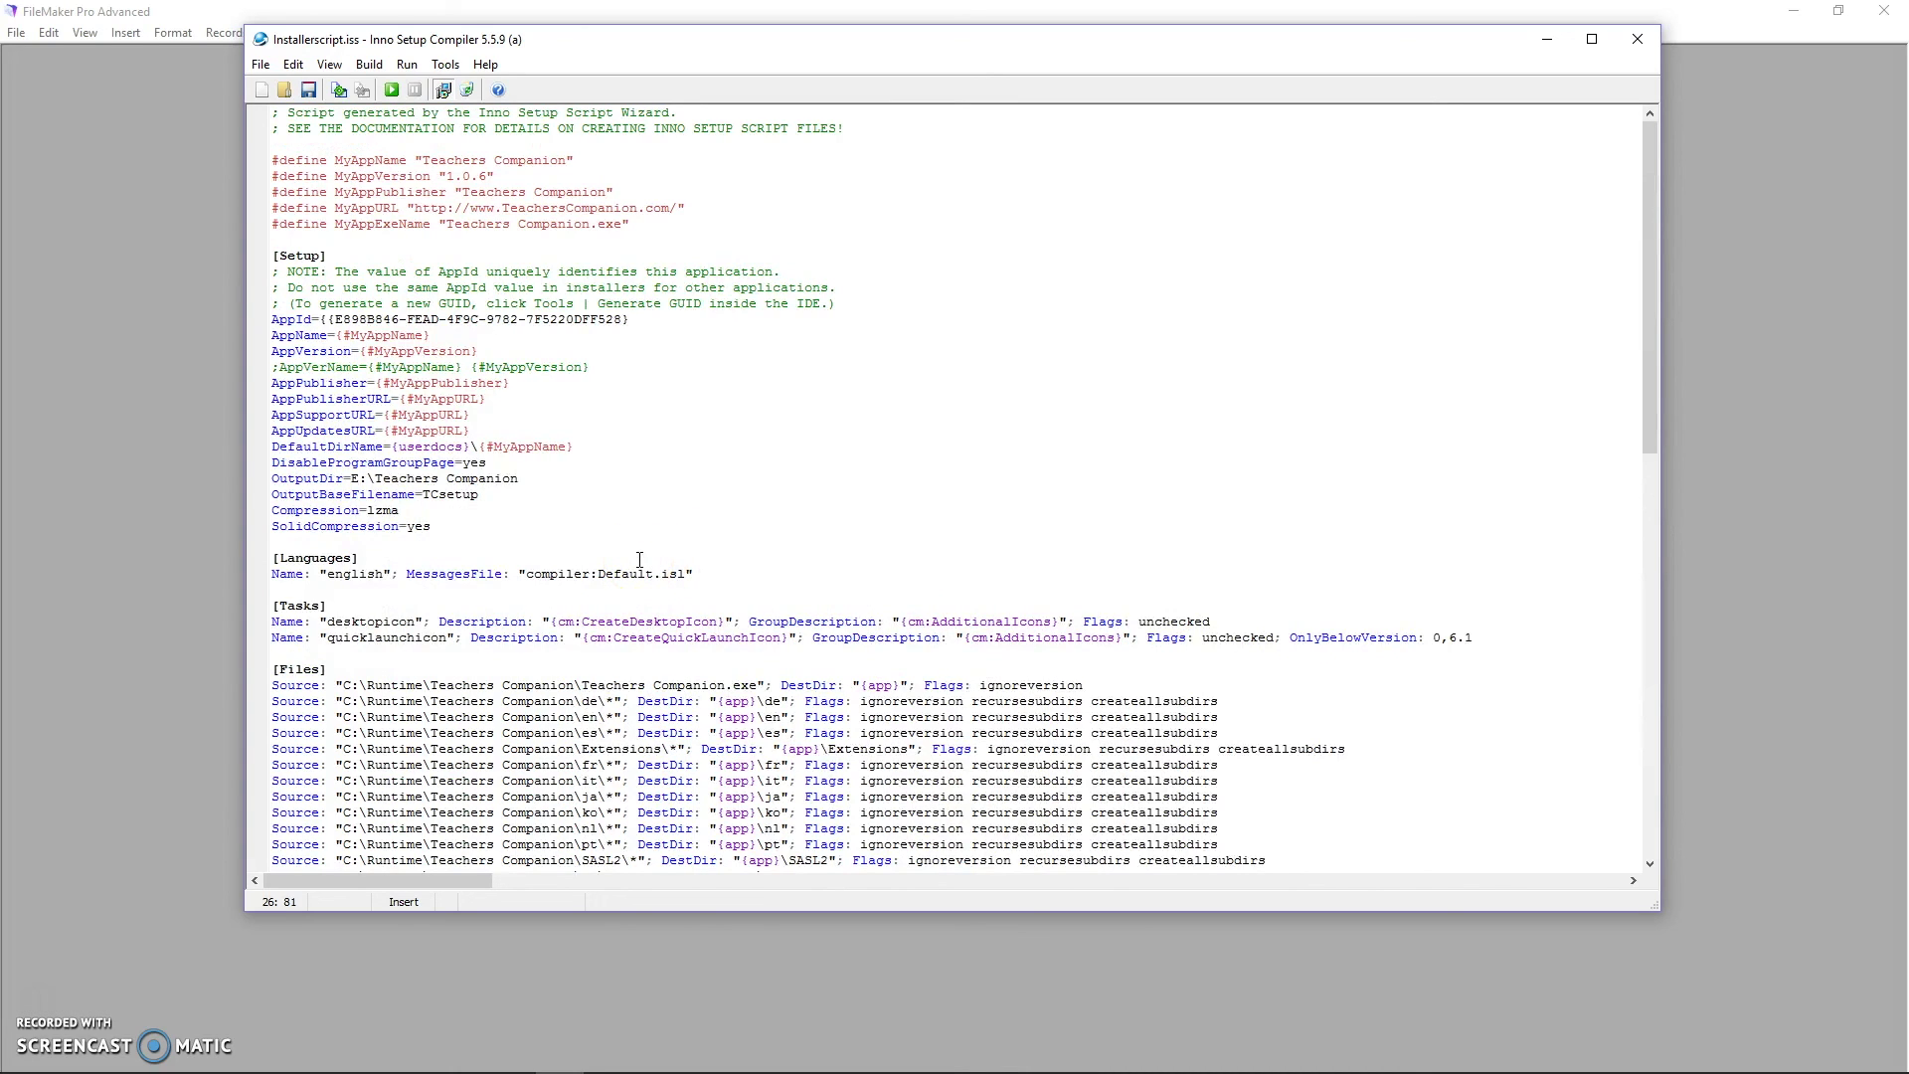
left_click(433, 528)
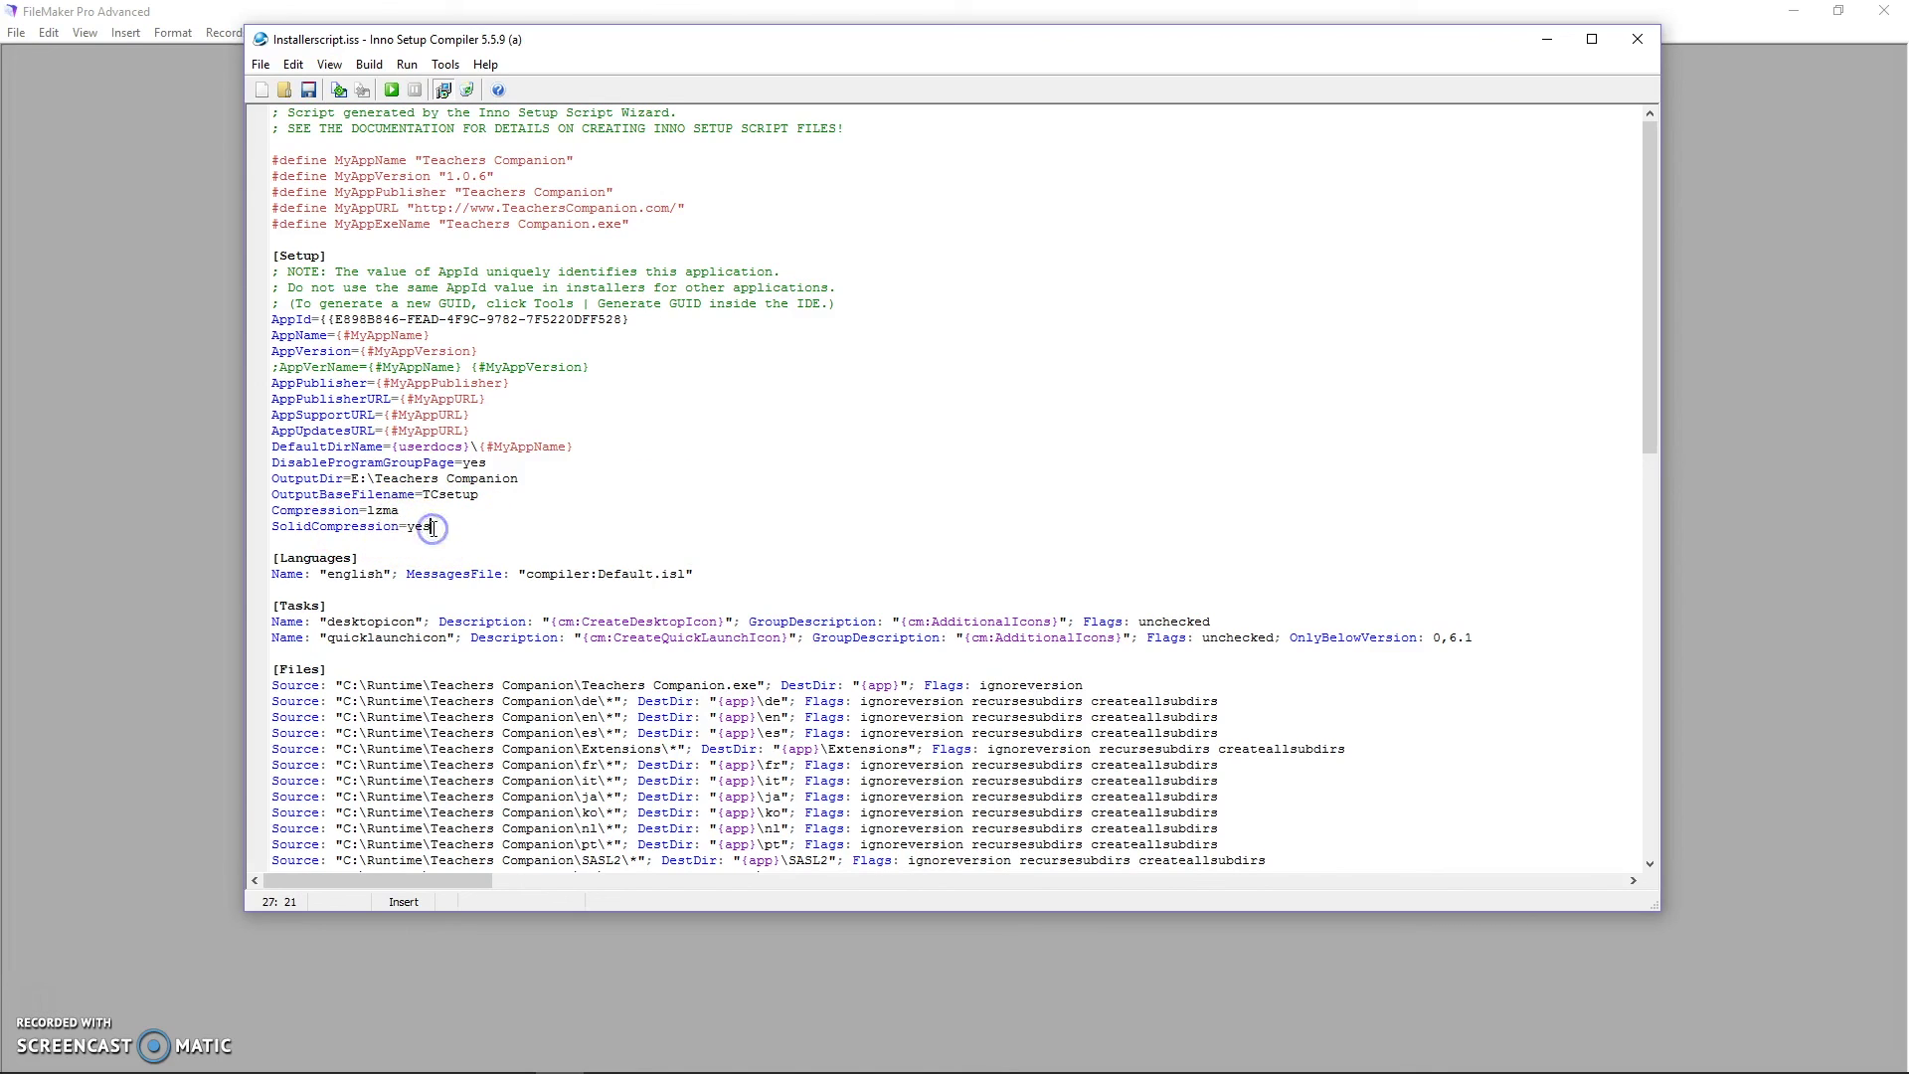